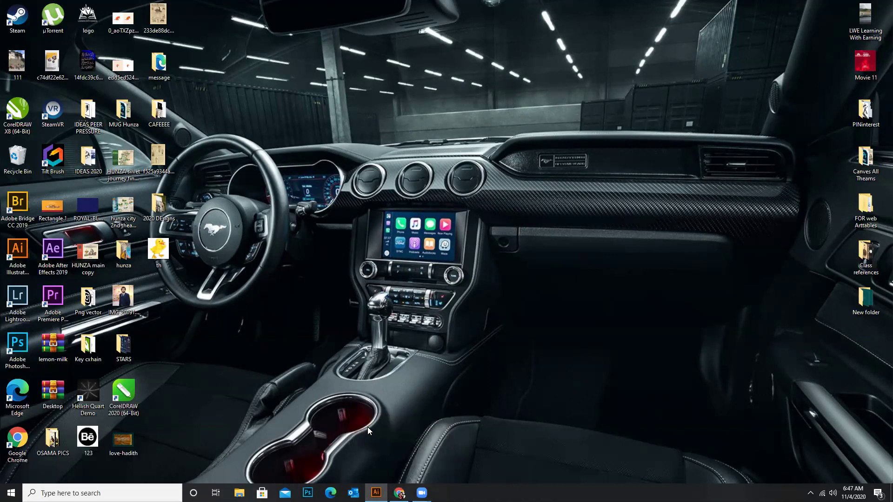
right_click(402, 178)
click(444, 204)
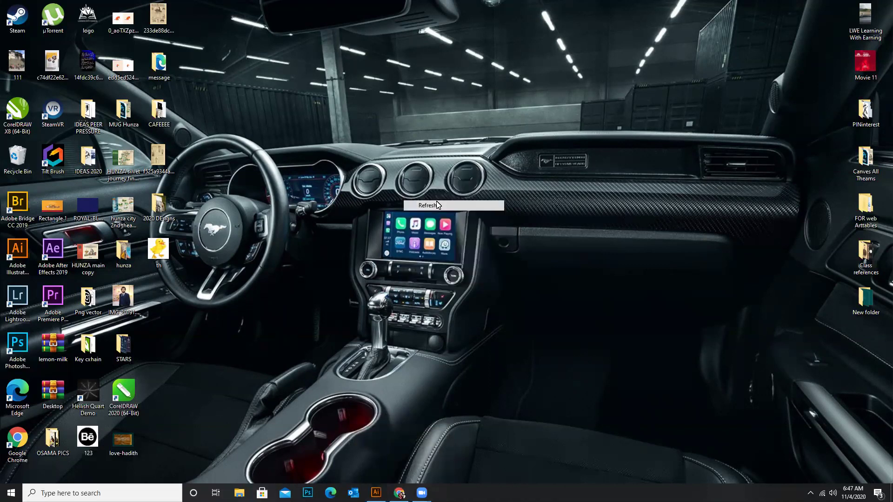
right_click(330, 189)
click(348, 217)
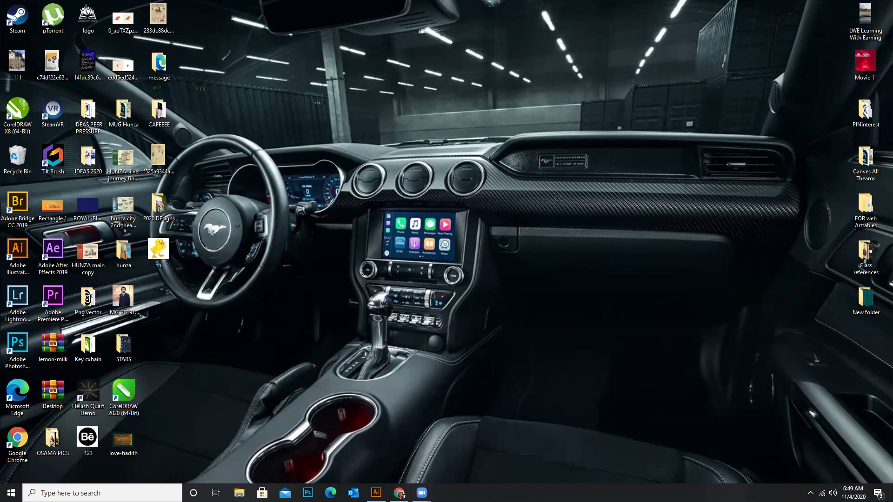
Switch to Chrome and look over the Behance For You feed of creative projects
key(alt+Tab)
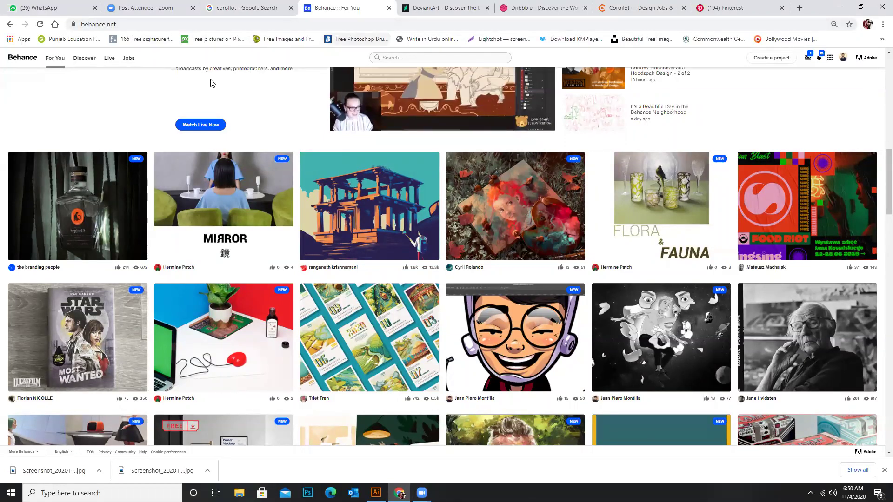
scroll(221, 52, up, 6)
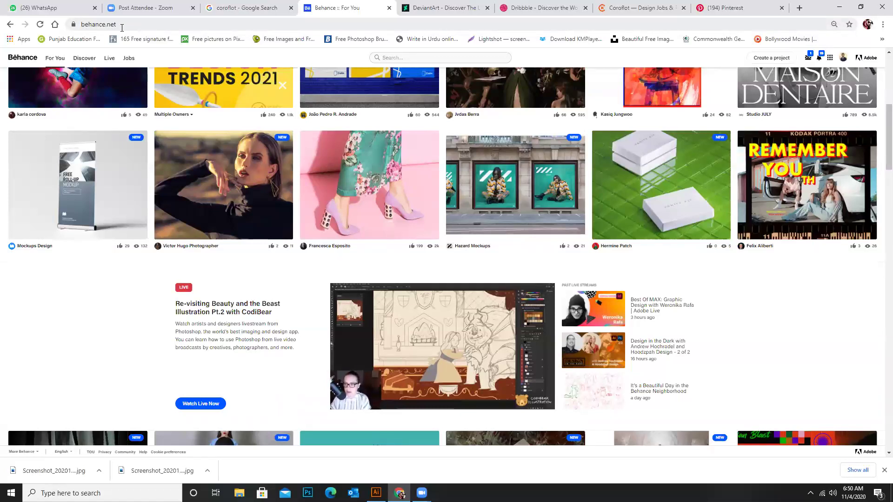
Go to the DeviantArt home page, open the Metro artwork and examine its page down to the comments
click(438, 10)
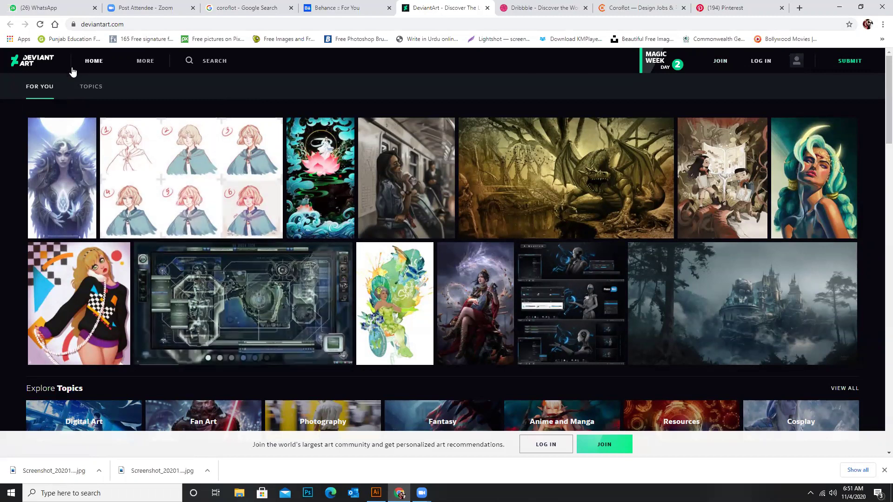
click(88, 62)
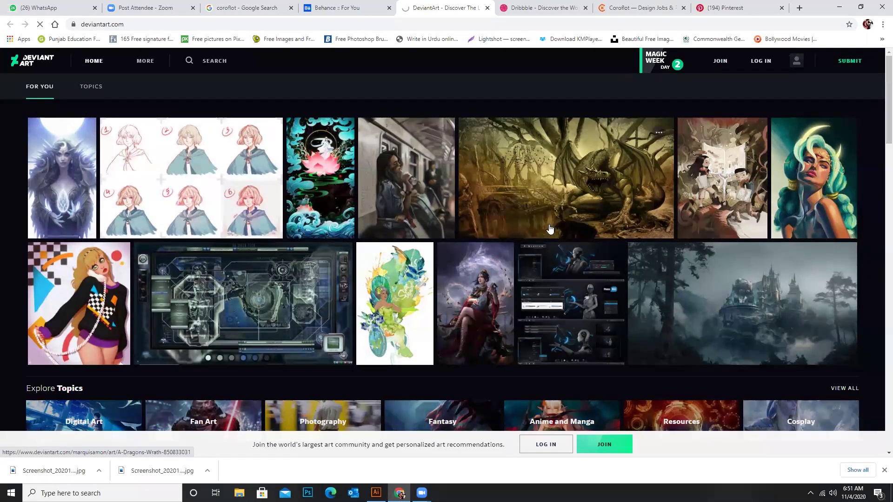
click(407, 164)
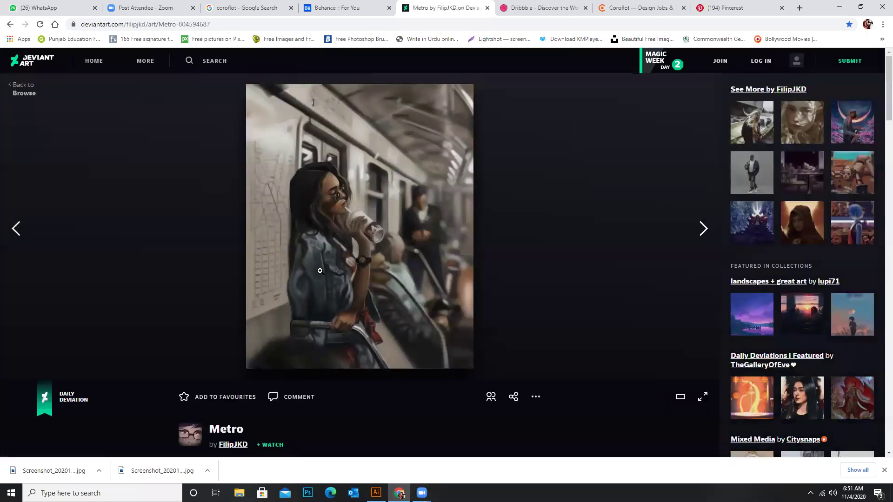
right_click(321, 273)
click(216, 244)
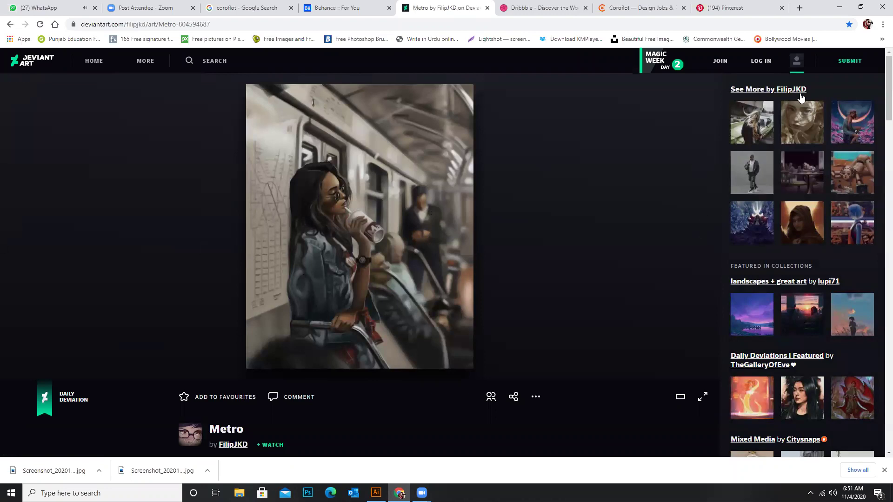
scroll(879, 176, down, 4)
scroll(879, 176, down, 9)
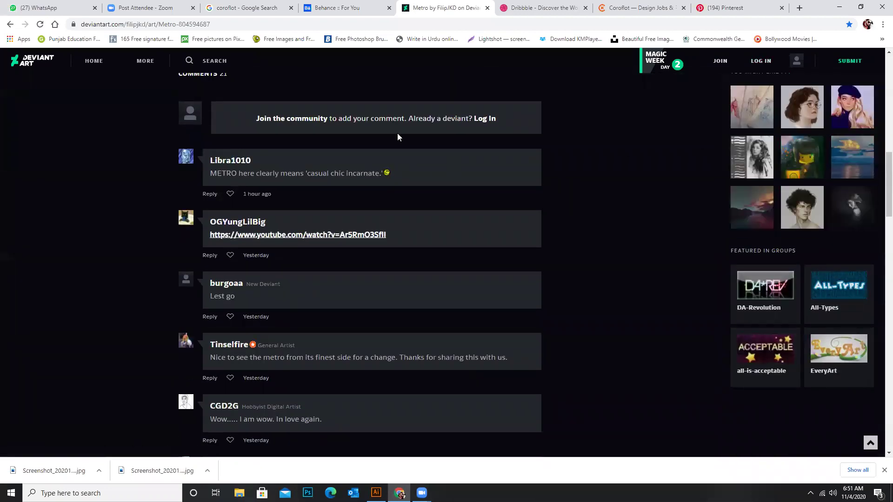
Return to the DeviantArt home page and look through its feed of artworks
click(10, 24)
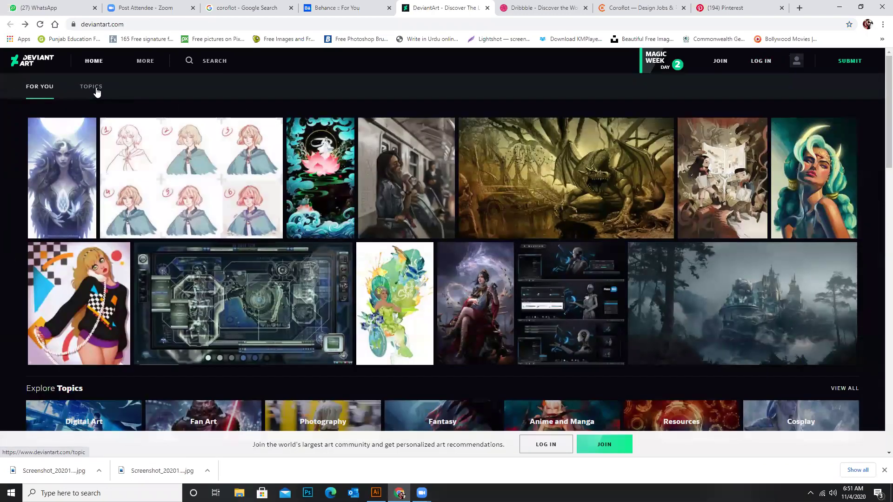
mouse_move(145, 61)
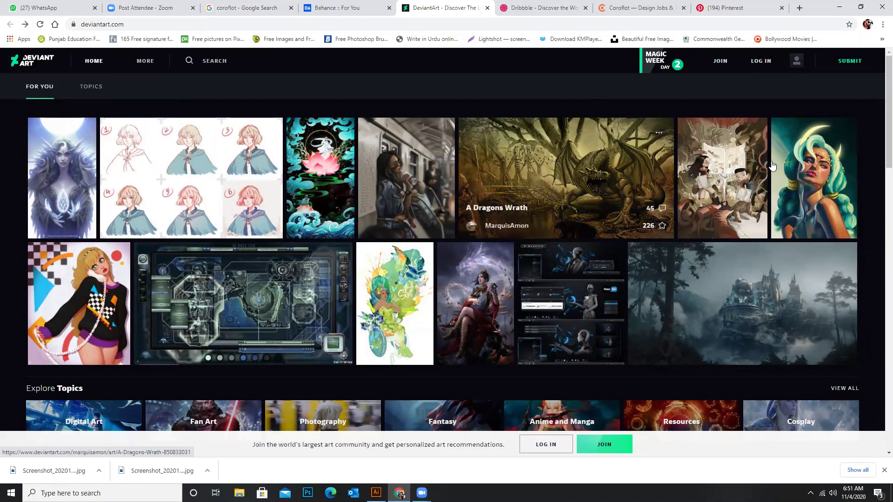
scroll(859, 68, down, 10)
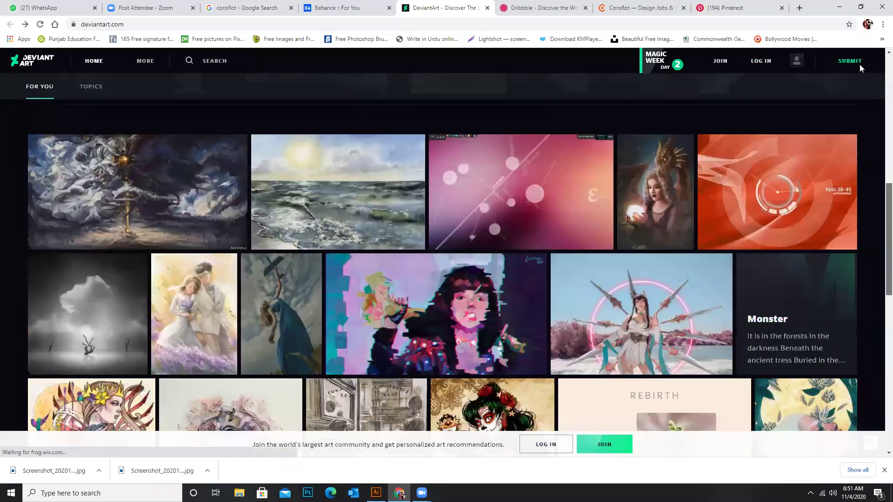
scroll(859, 64, up, 10)
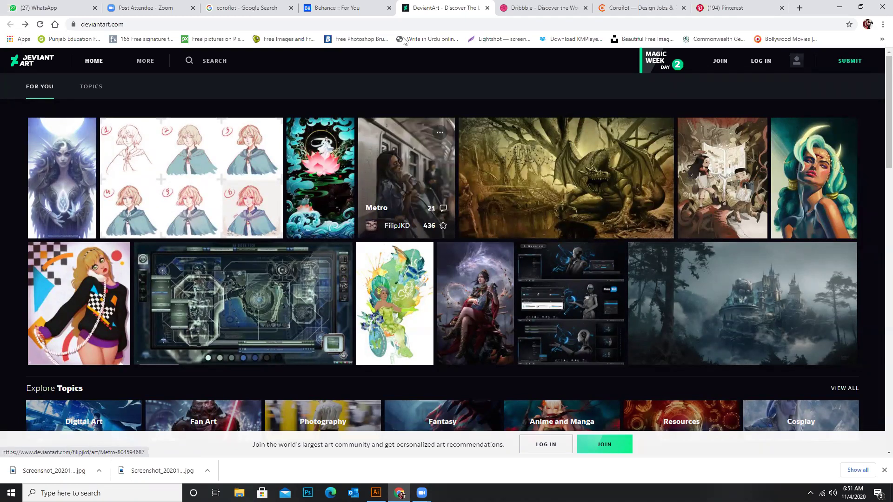
Switch to the Dribbble site and look over its Explore options and today's popular shots
click(524, 13)
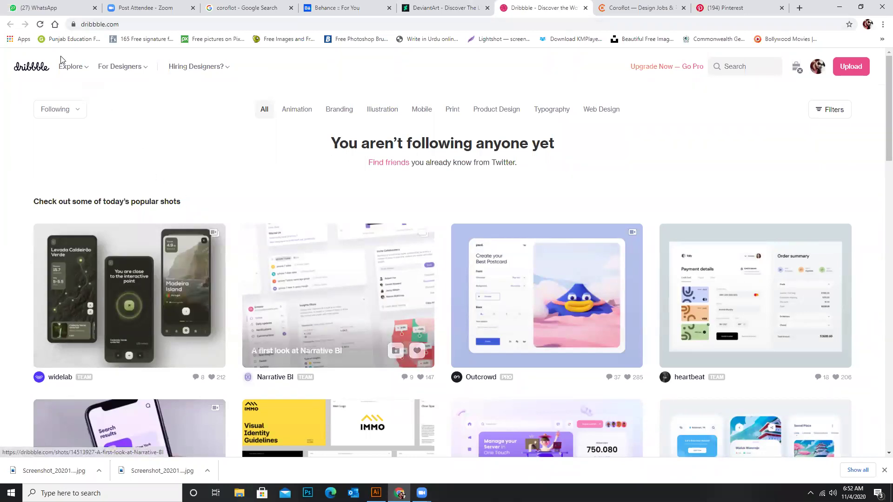
mouse_move(70, 72)
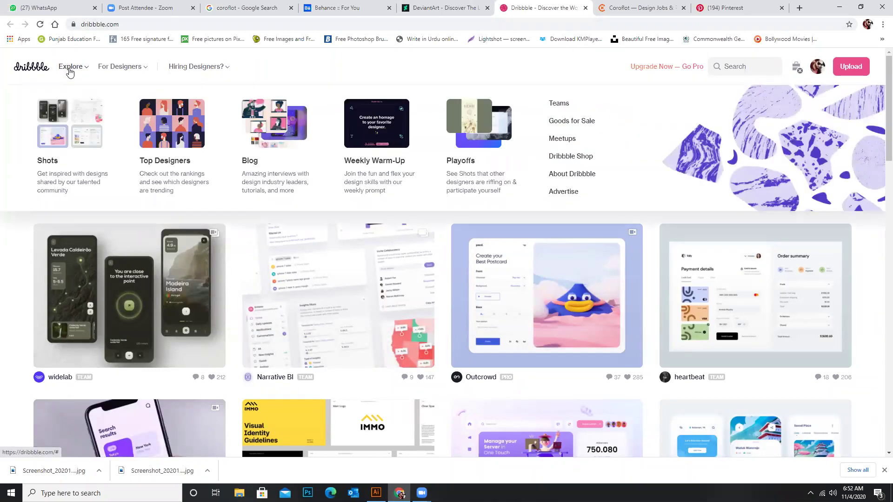
mouse_move(201, 73)
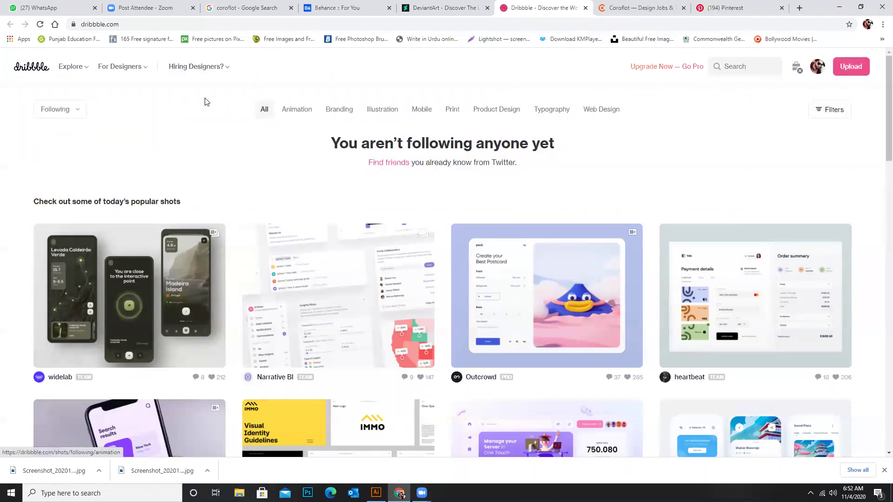
scroll(675, 125, down, 4)
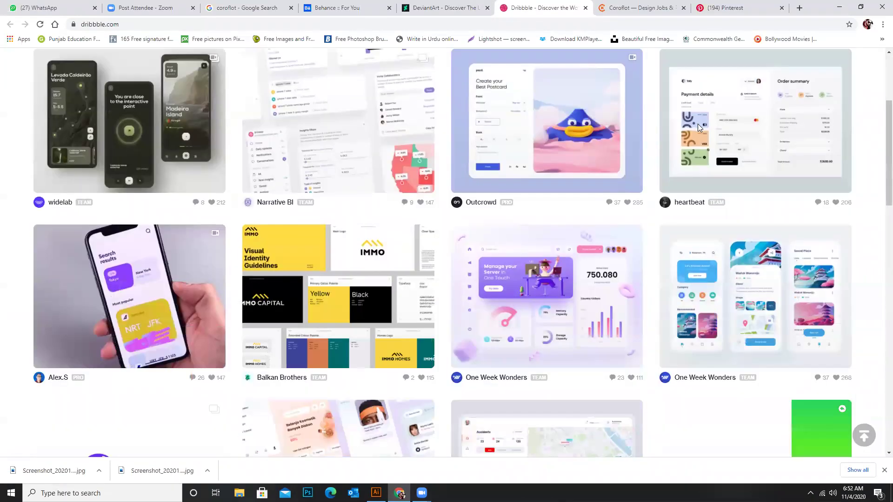
scroll(106, 106, up, 5)
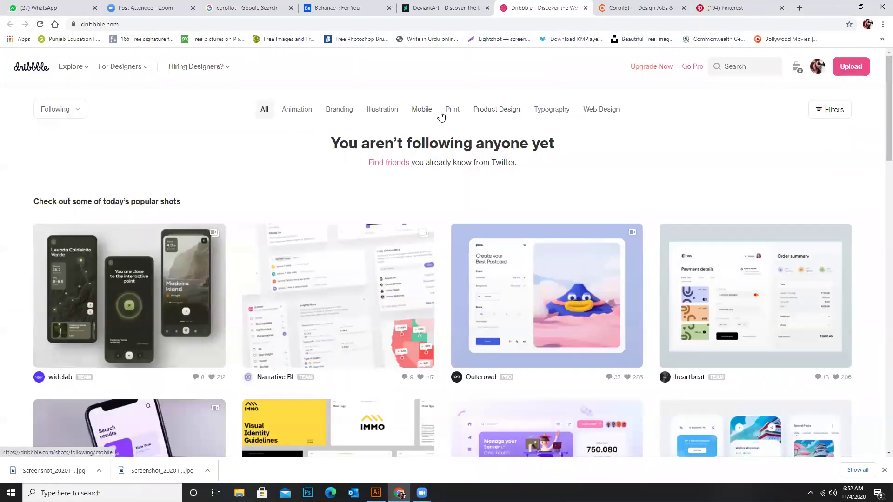
Show only Illustration shots on Dribbble, then view the Drummer shot and close it
click(389, 114)
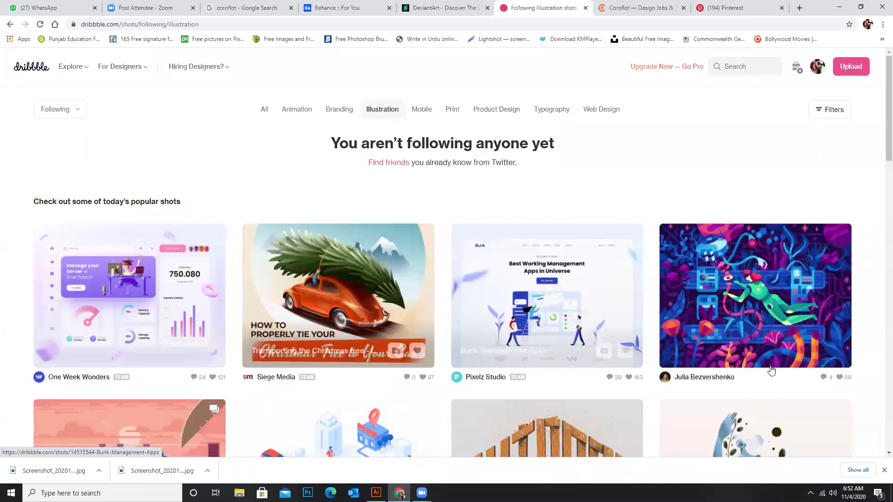
scroll(881, 143, down, 7)
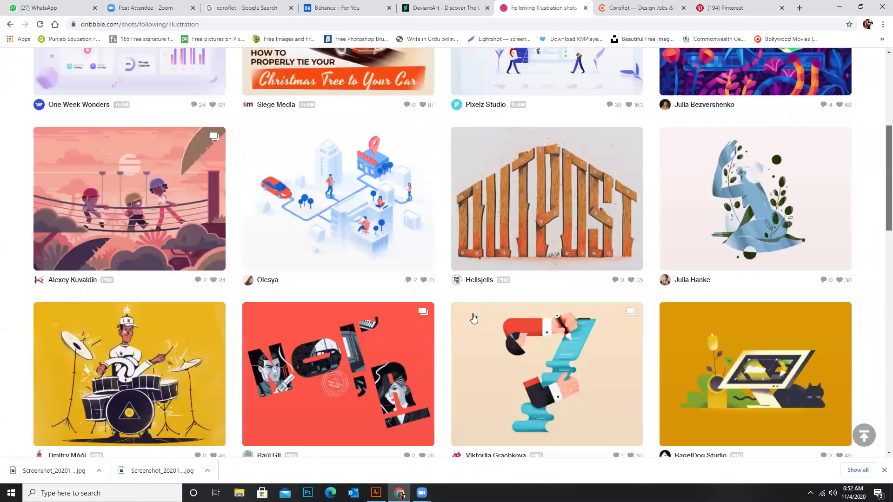
scroll(326, 302, down, 3)
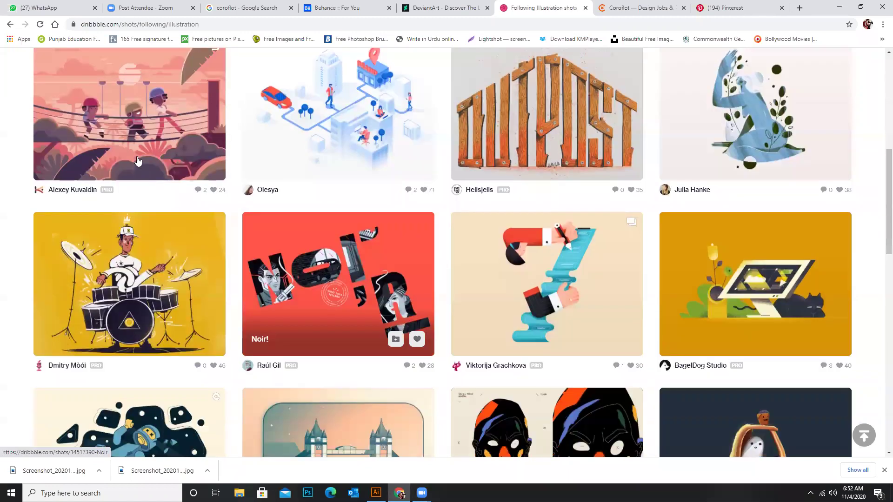
click(210, 157)
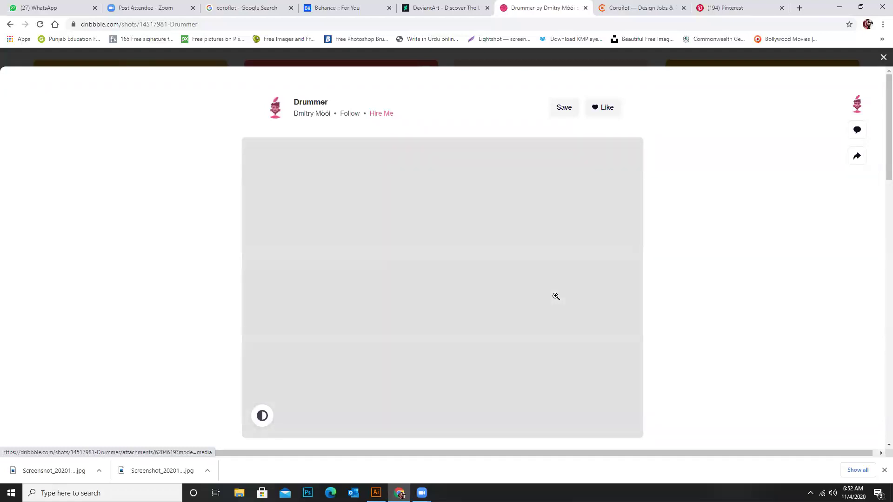
click(883, 56)
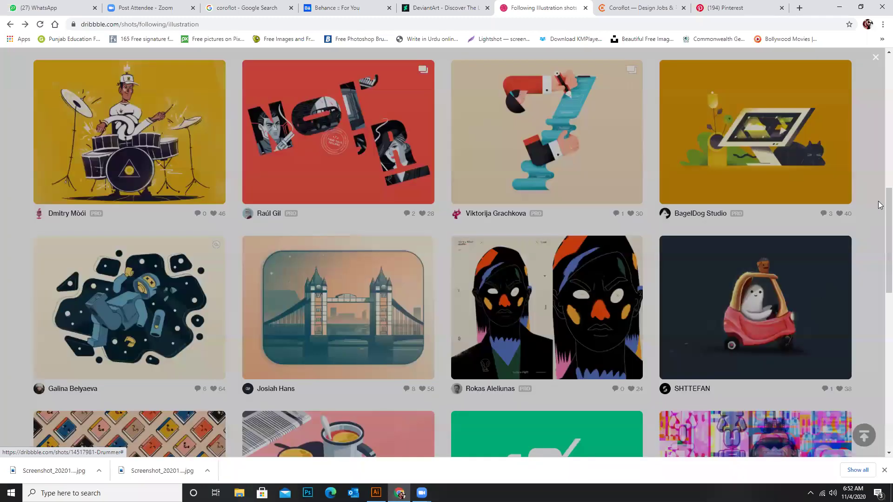
Examine the remaining popular Illustration shots and return to the beginning of the list
scroll(880, 298, down, 2)
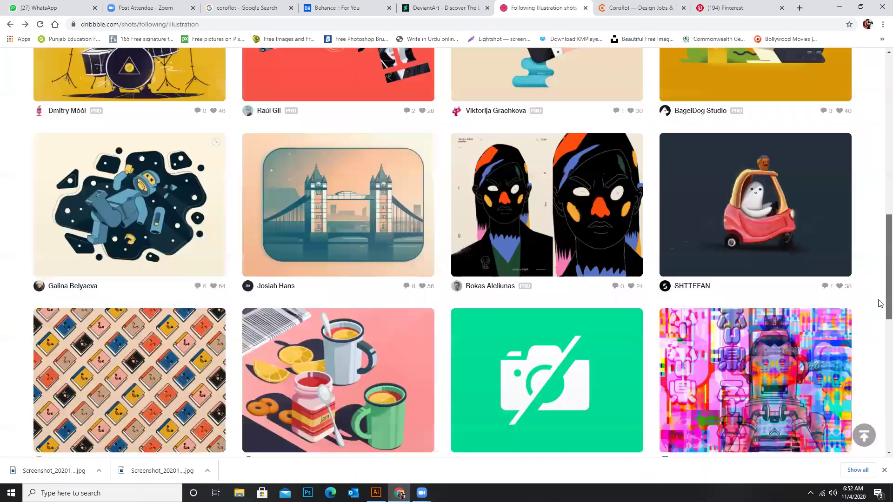
scroll(880, 303, down, 6)
scroll(880, 300, down, 8)
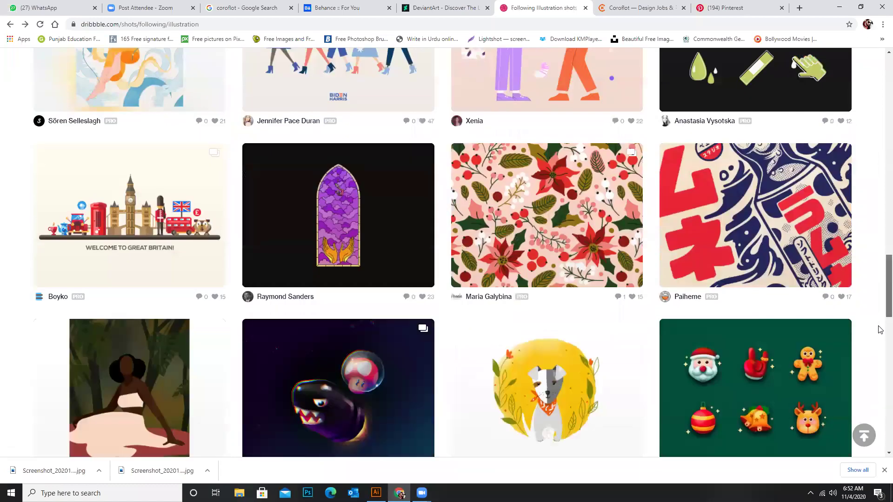
scroll(880, 329, down, 4)
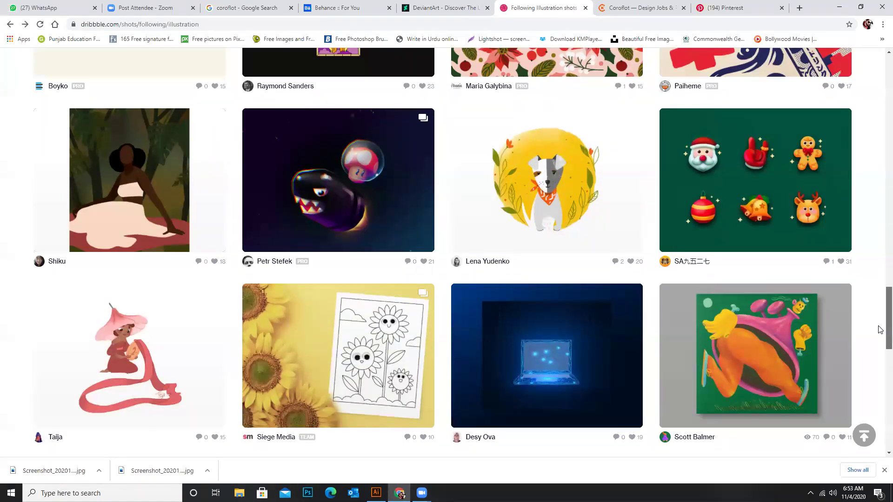
scroll(881, 72, up, 10)
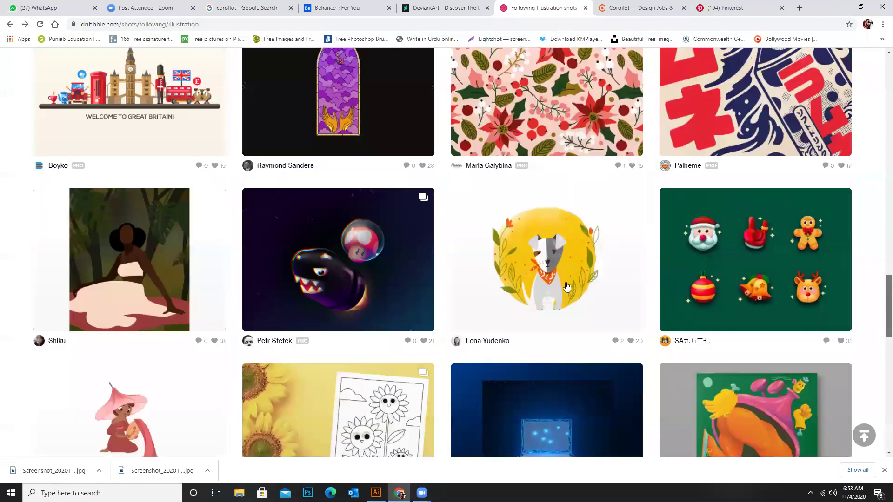
scroll(372, 345, up, 15)
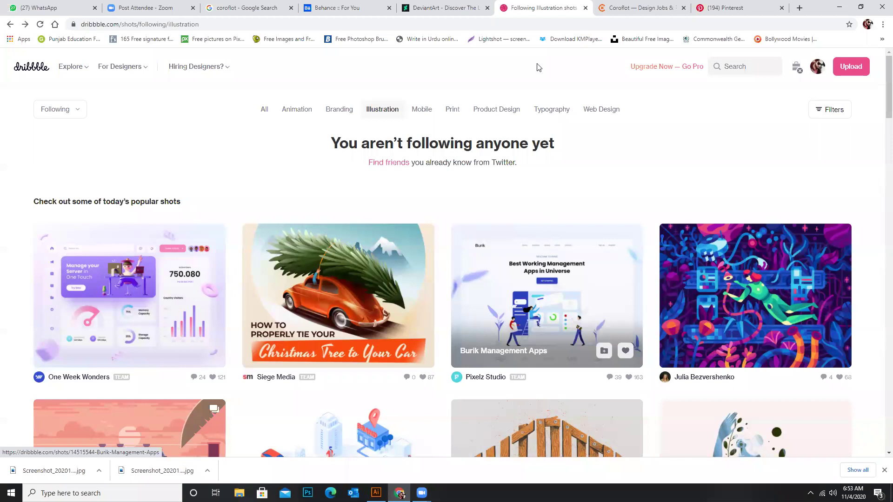
Switch to the Coroflot site and look over its home page and most recent design jobs
click(645, 11)
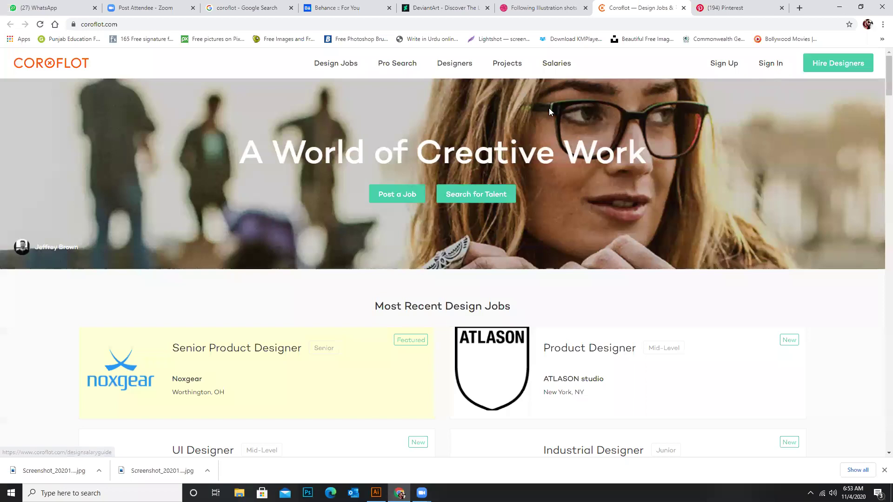
scroll(880, 140, down, 15)
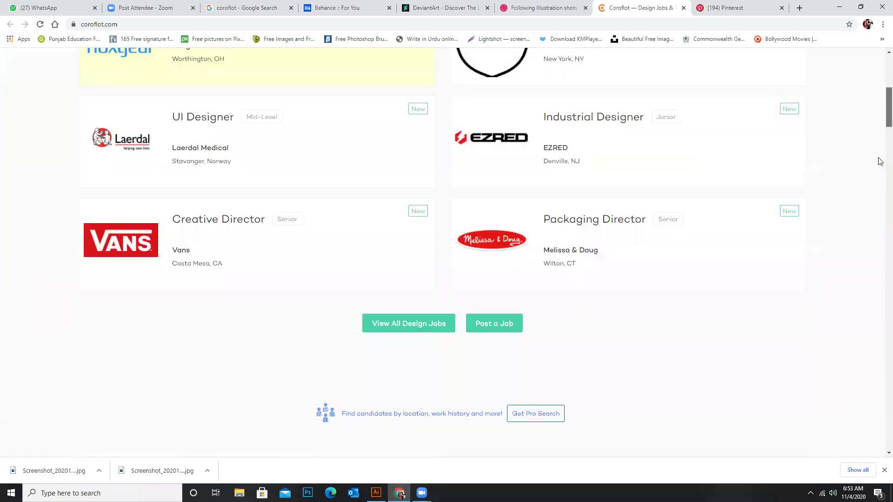
scroll(186, 89, up, 20)
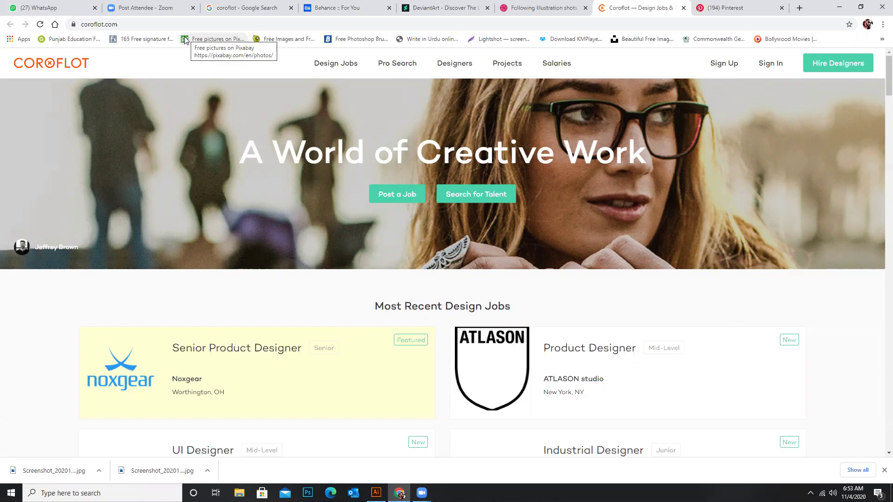
Examine the creative directors' portfolios among Coroflot's most recently active designers
drag(881, 67, 881, 144)
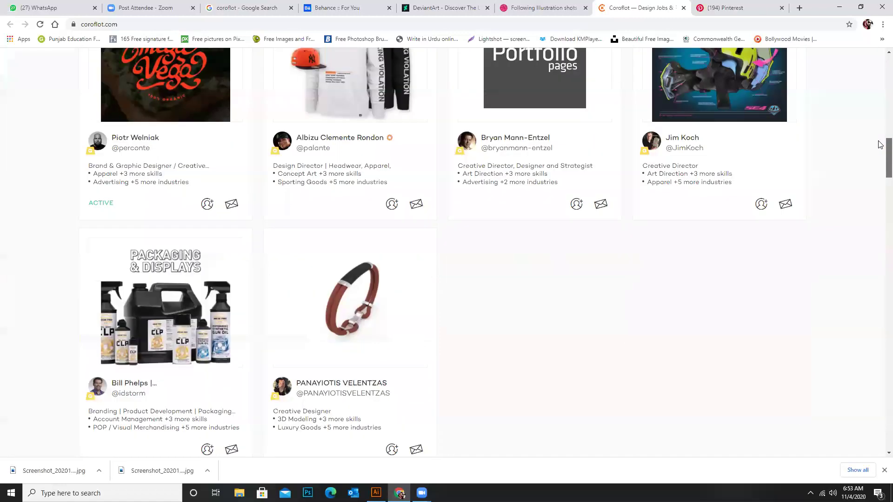
scroll(880, 145, up, 3)
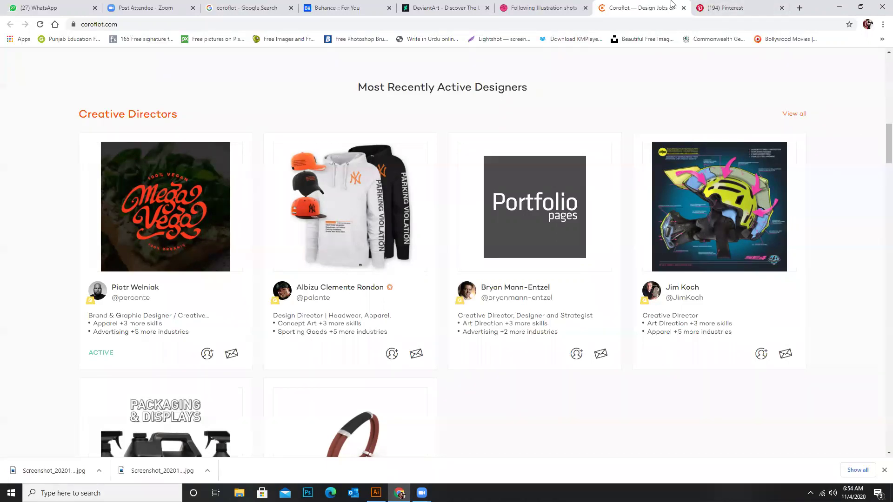
mouse_move(731, 214)
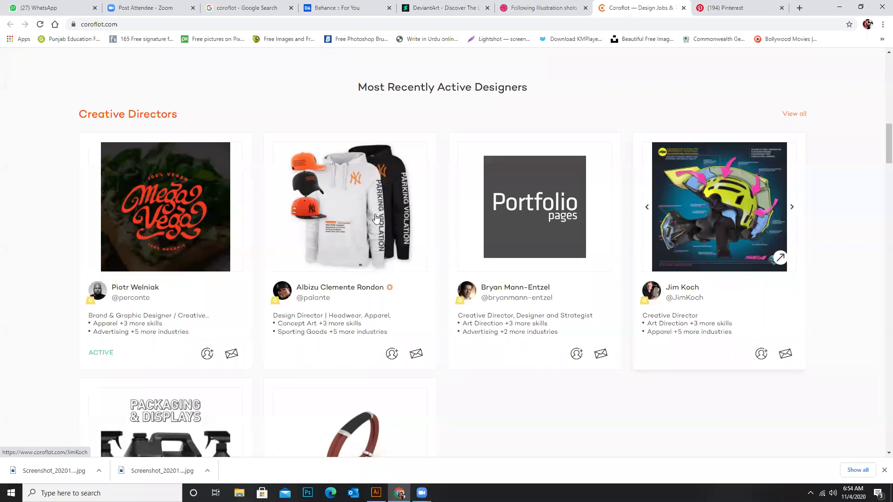
scroll(531, 172, down, 2)
scroll(364, 127, down, 2)
scroll(362, 126, up, 2)
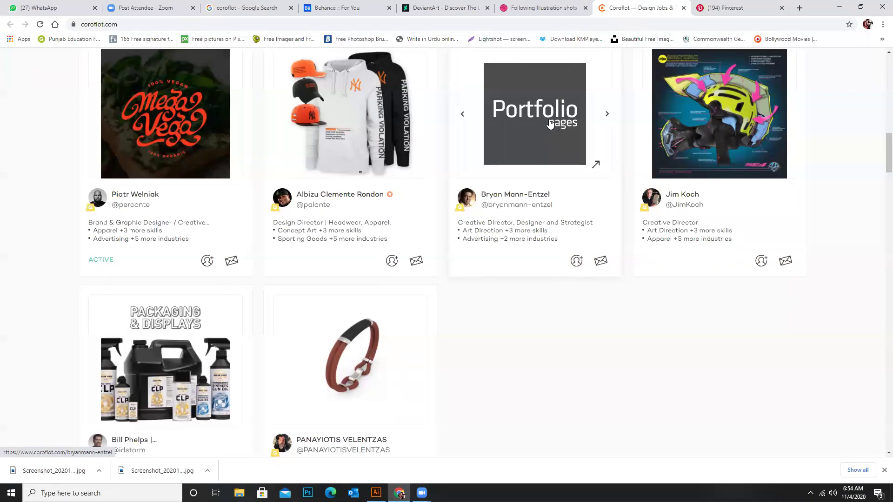
Return to the beginning of Coroflot's home page and switch to the Pinterest site
scroll(550, 124, up, 12)
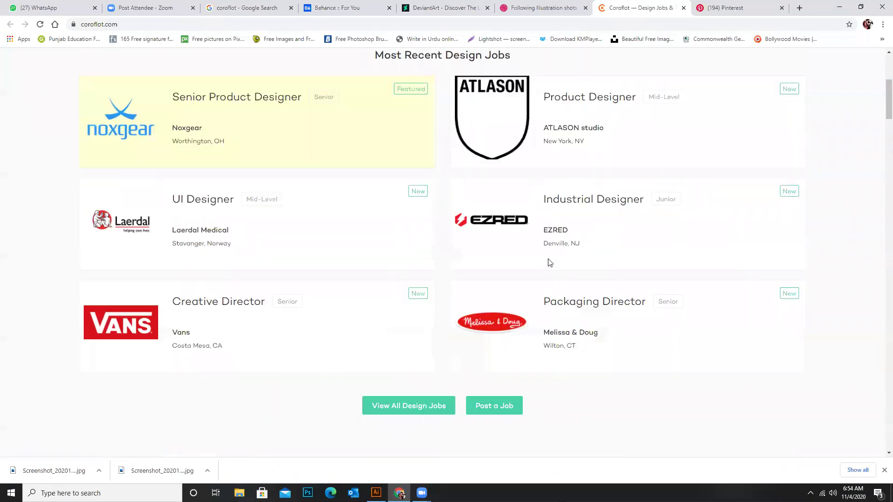
scroll(549, 262, up, 5)
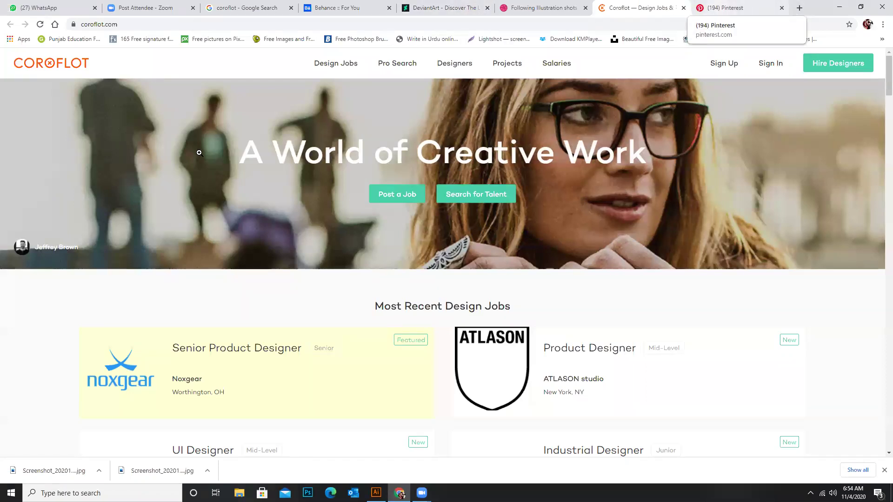
key(ctrl+Tab)
key(Escape)
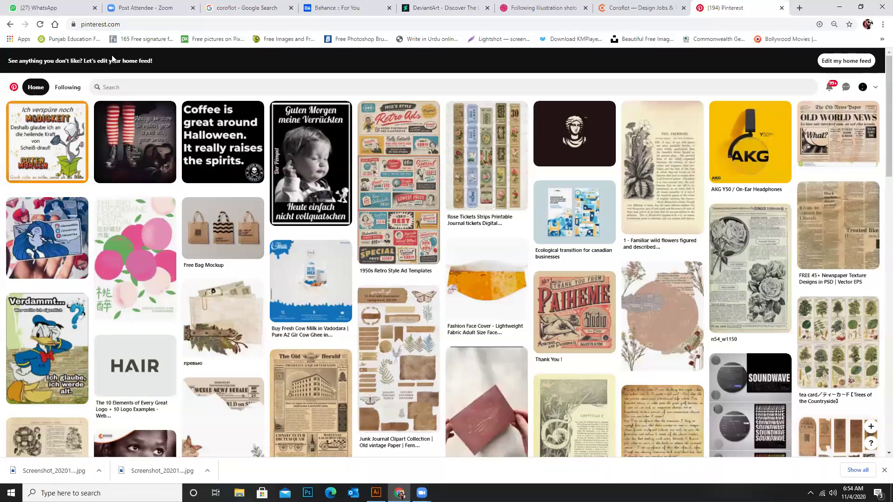
Search Pinterest for "instagram feed ideas"
click(114, 89)
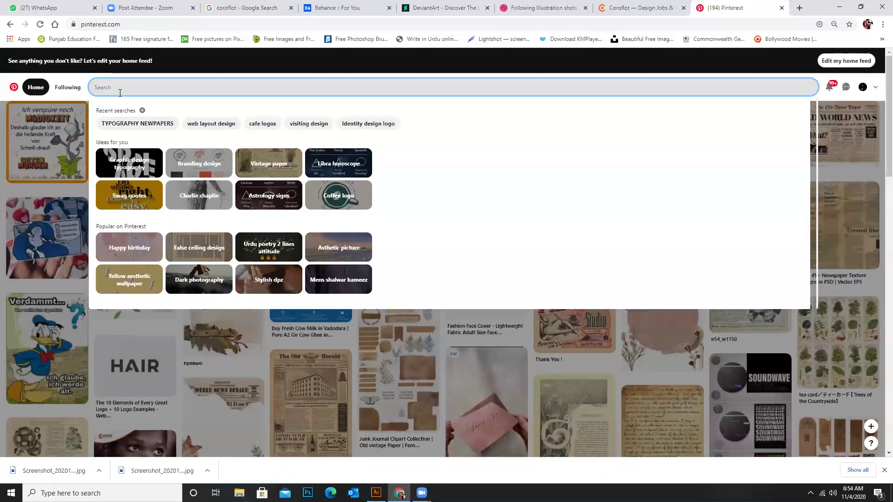
text(insta)
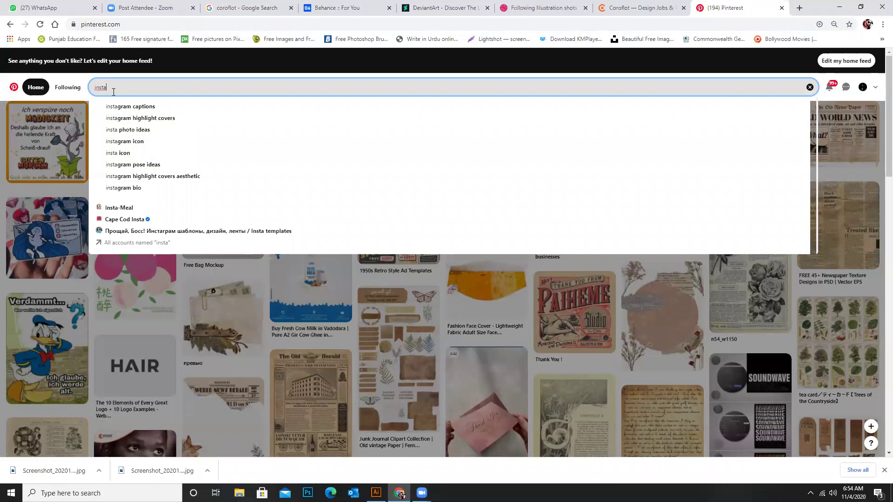
text(gram)
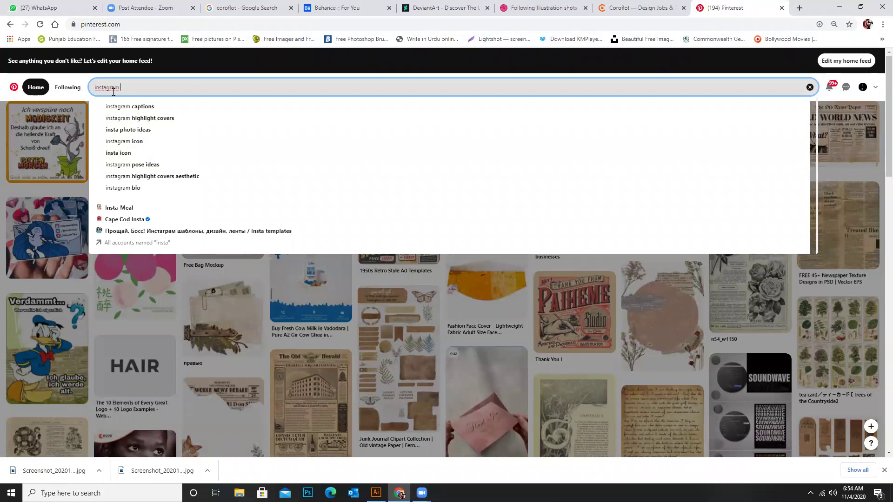
text( fe)
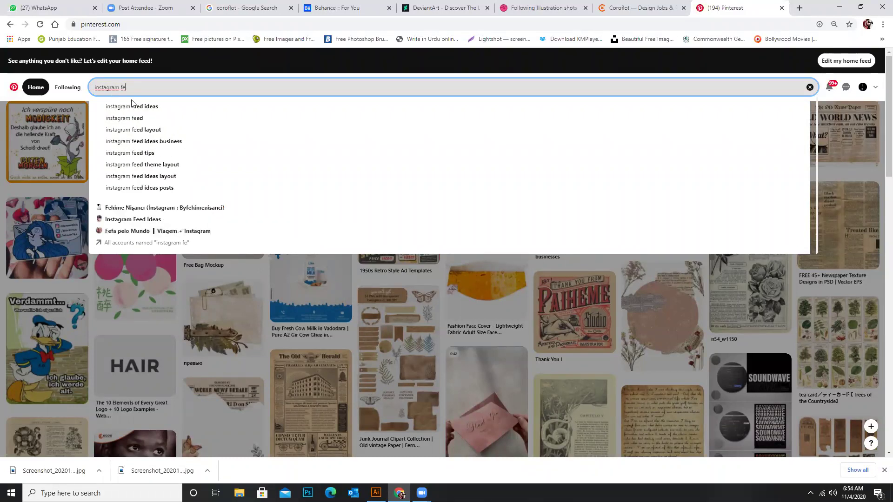
click(144, 106)
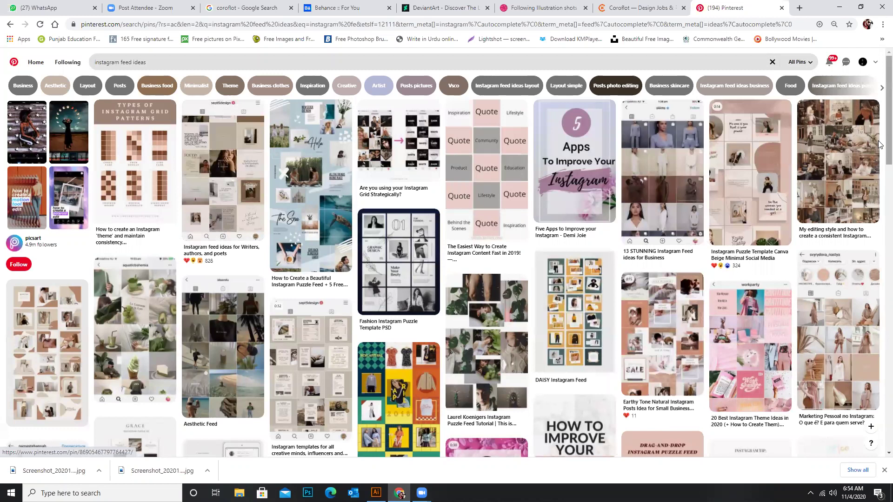
Look through the feed ideas, open the navy and orange AESTHE Instagram Feed pin and view its similar pins
scroll(881, 203, down, 2)
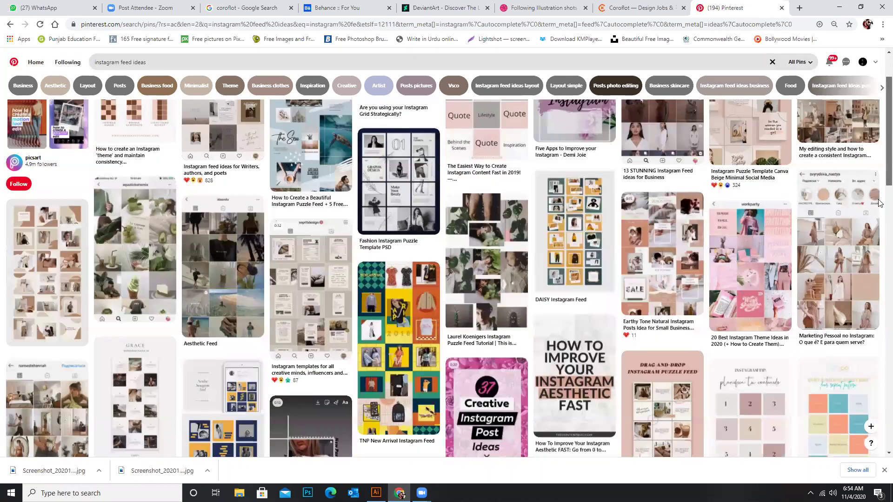
scroll(880, 203, down, 3)
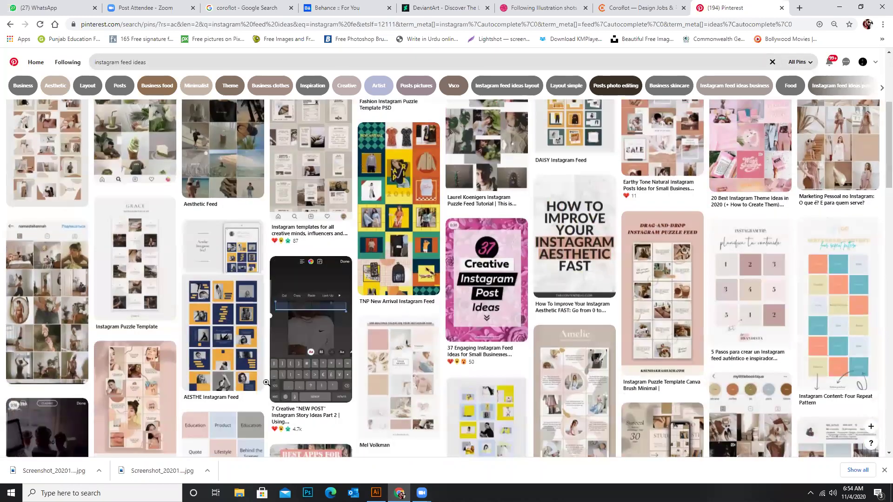
click(252, 360)
scroll(432, 332, down, 3)
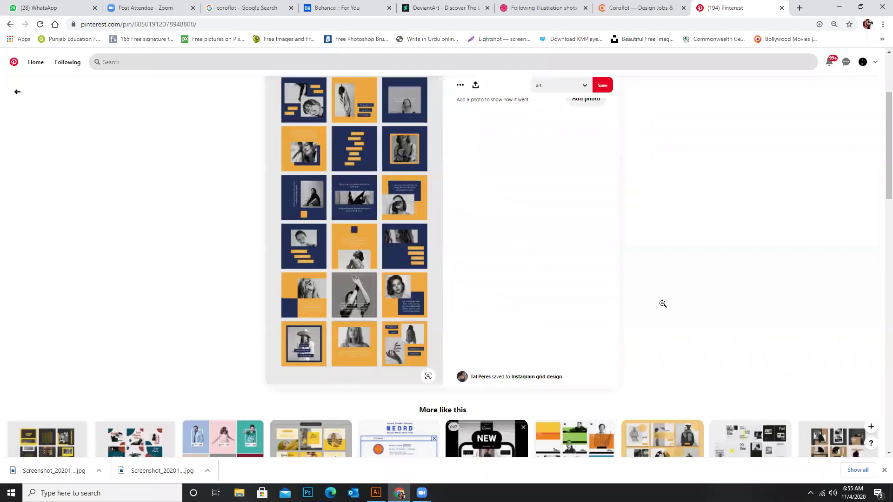
scroll(471, 229, down, 4)
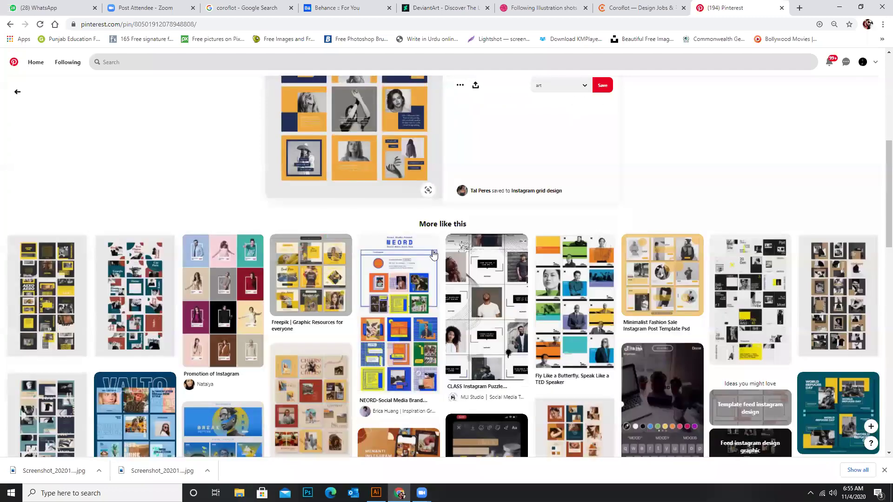
Open the similar yellow Freepik fashion template pin and save its image to the Desktop as a JPEG
click(526, 295)
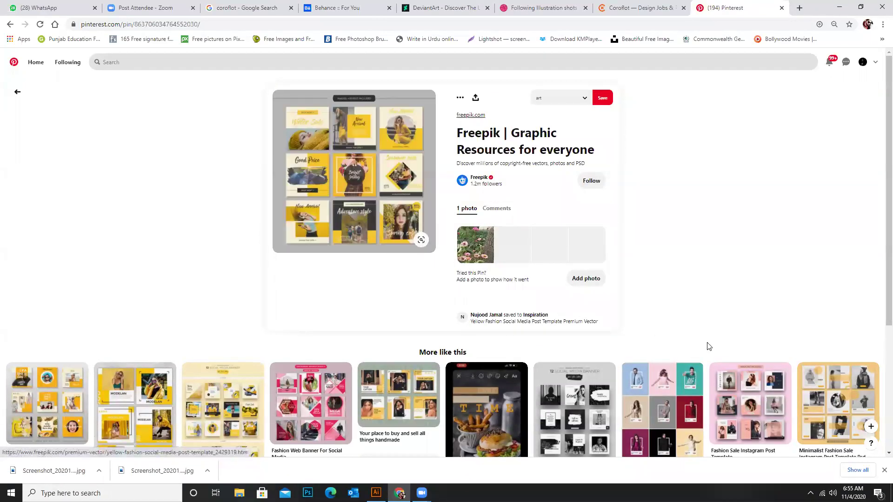
right_click(331, 191)
click(364, 289)
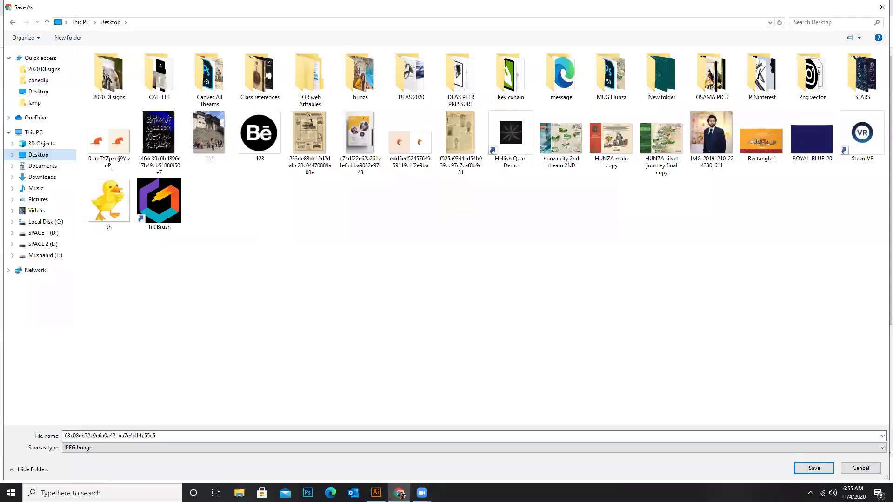
click(814, 468)
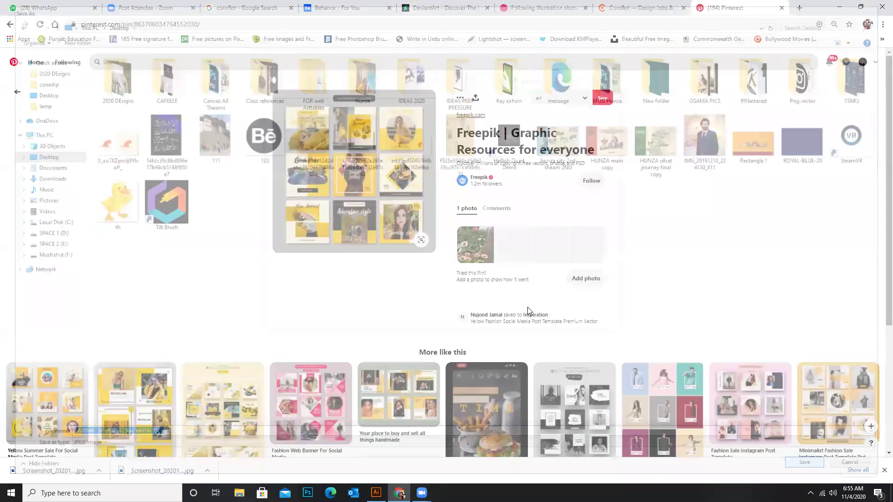
Open the similar Instagram Feed - Modelan pin and save its image to the Desktop as a JPEG
scroll(574, 259, down, 4)
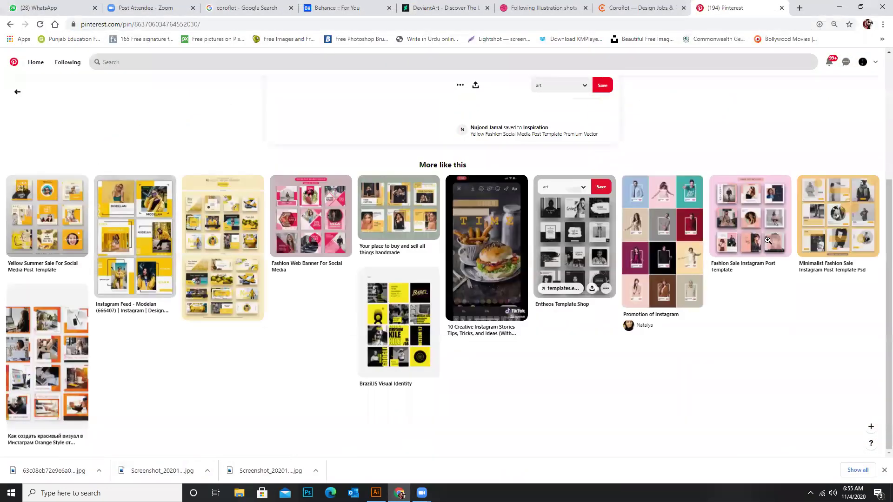
click(121, 253)
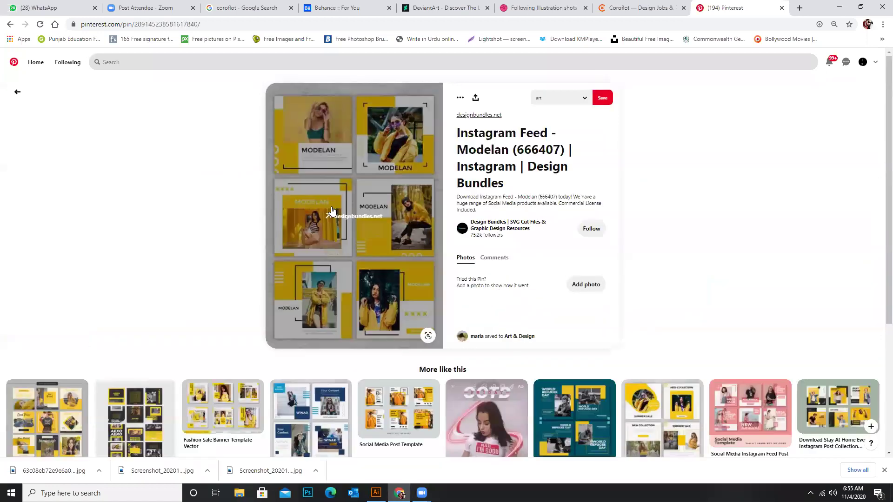
right_click(358, 272)
click(362, 289)
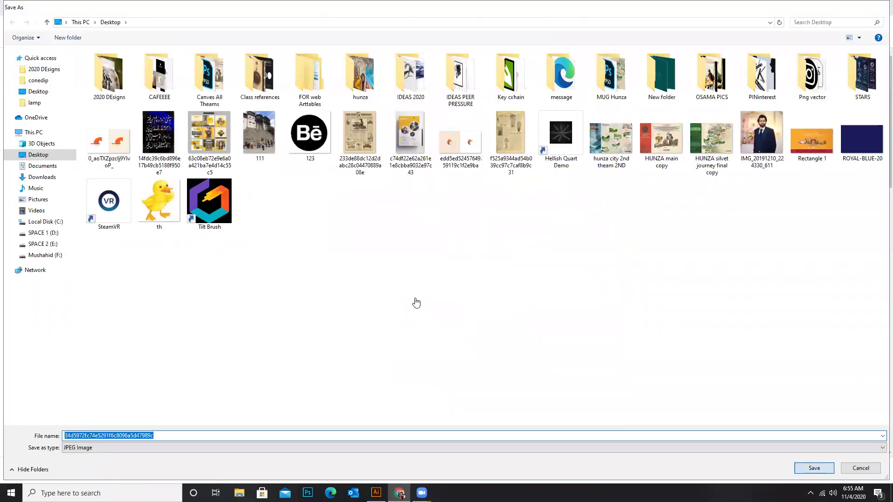
key(Return)
Open Freepik's Social Media Post Template pin among the similar pins and save its image to the Desktop as a JPEG
scroll(406, 287, down, 1)
scroll(405, 288, down, 2)
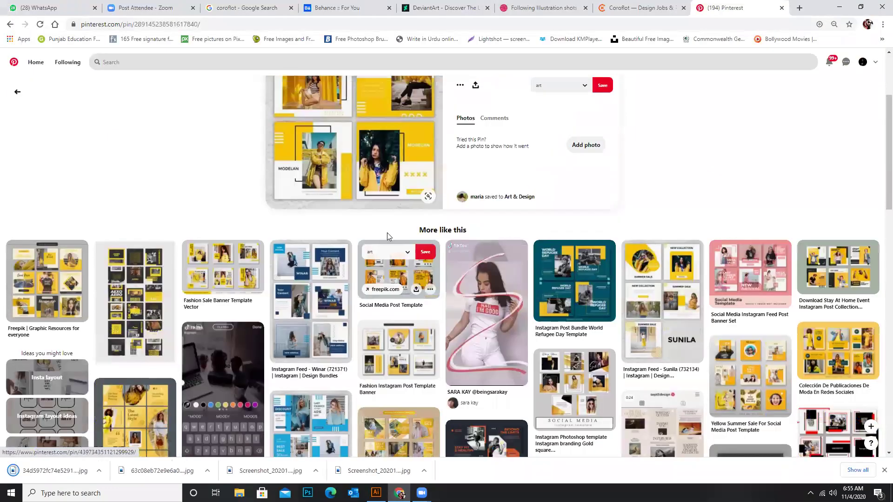
click(390, 238)
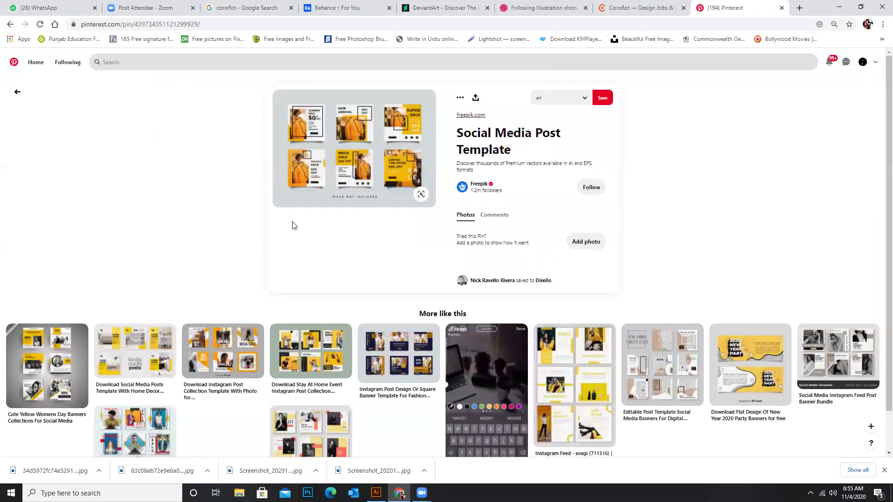
right_click(318, 161)
click(358, 259)
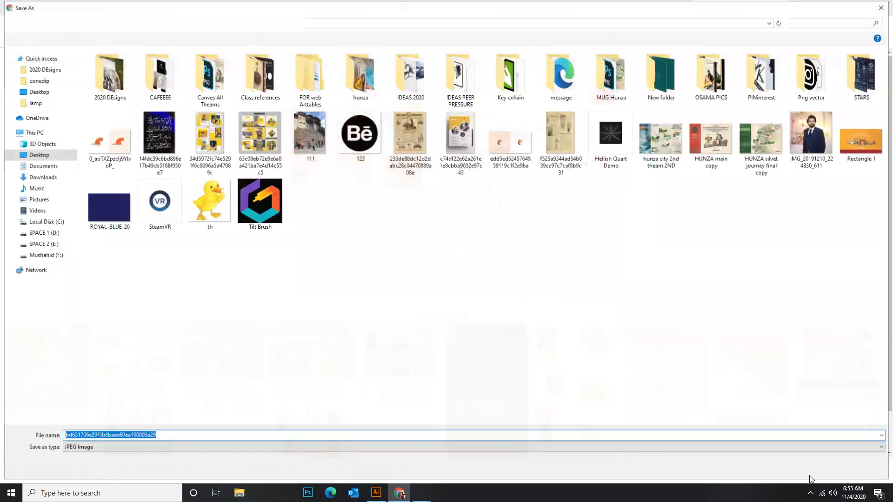
click(813, 467)
Go back to the yellow Freepik fashion pin and open Instagram Puzzle Posts Design PSD from its similar pins
scroll(441, 312, down, 1)
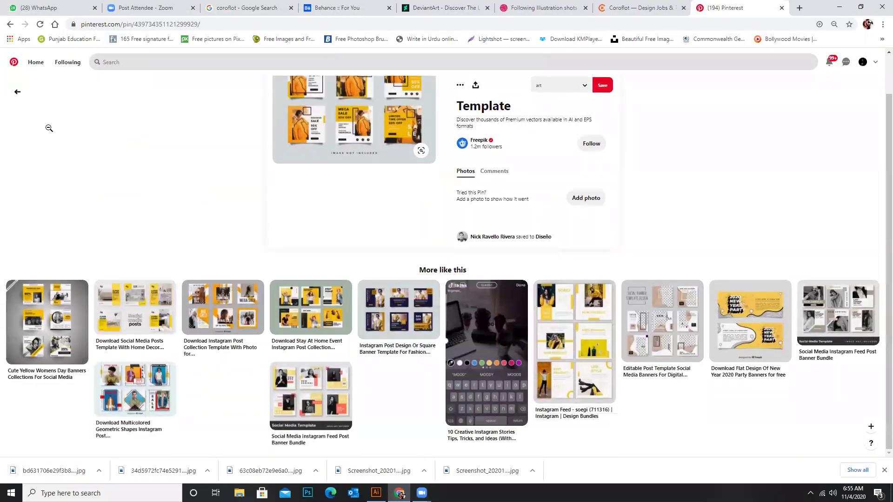
click(9, 24)
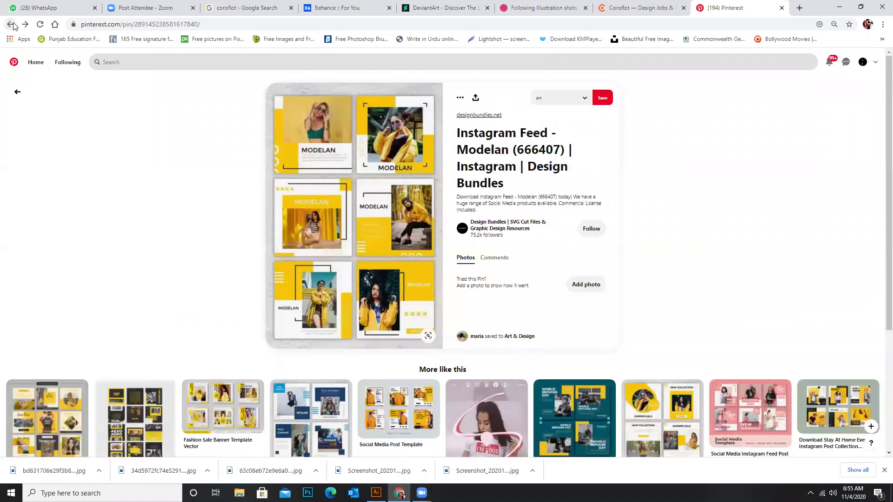
click(11, 25)
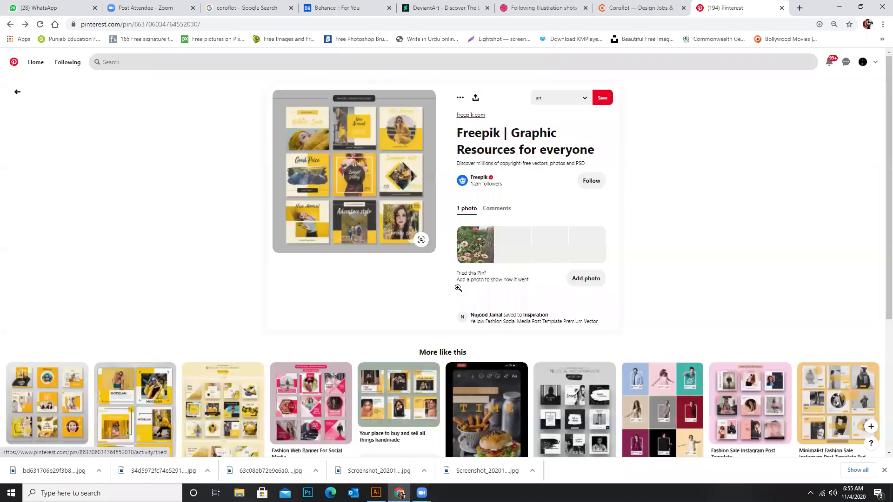
scroll(353, 244, down, 5)
scroll(320, 198, down, 2)
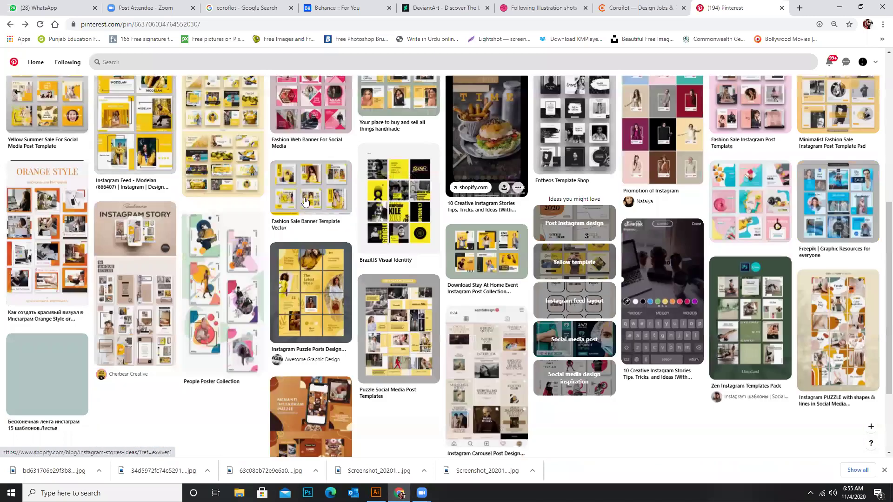
scroll(324, 190, down, 3)
click(324, 188)
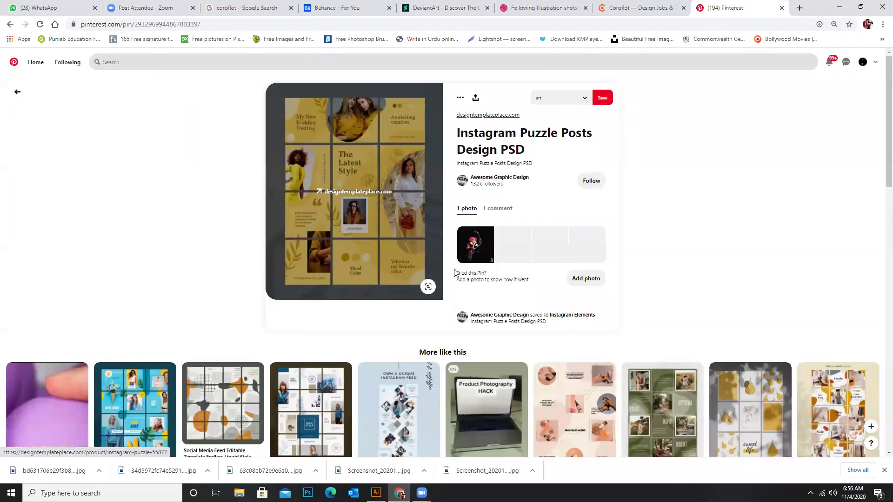
View the green Instagram Puzzle Template for Canva pin and return to the Instagram Puzzle Posts Design PSD pin
scroll(670, 307, down, 3)
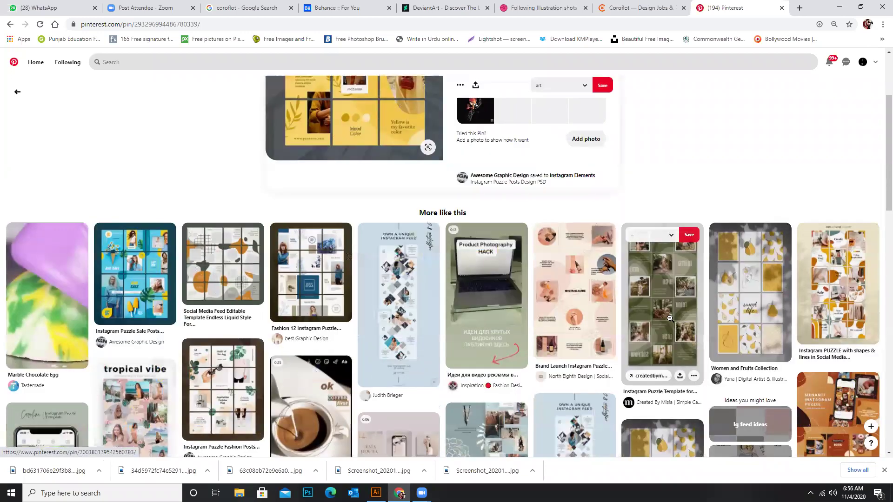
click(675, 320)
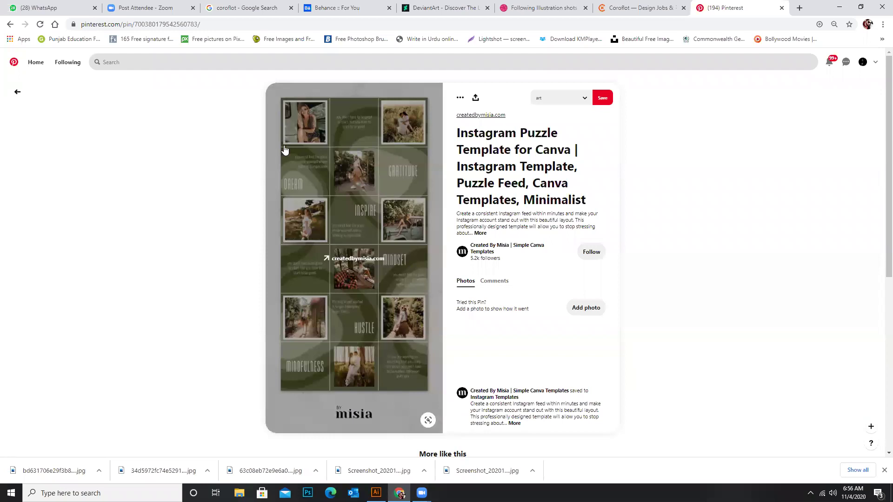
click(11, 25)
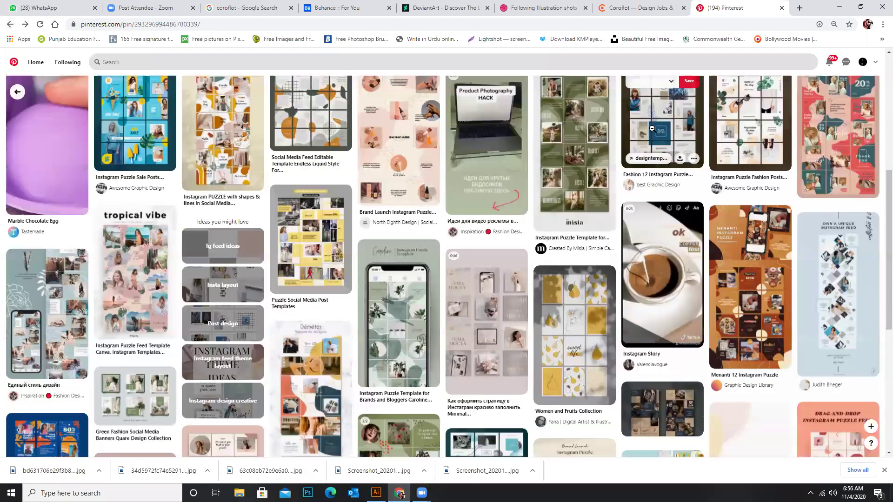
Open the similar Fashion 12 Instagram Puzzle Design pin and save its image to the Desktop as a JPEG
click(657, 129)
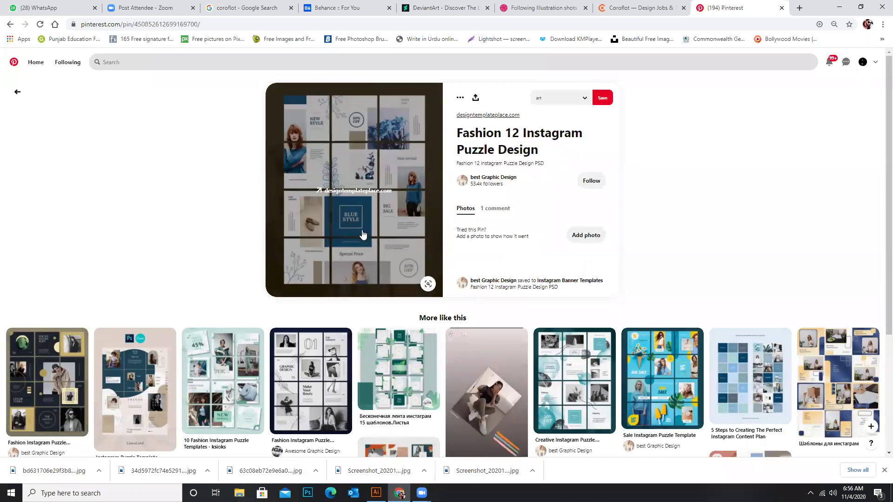
right_click(381, 206)
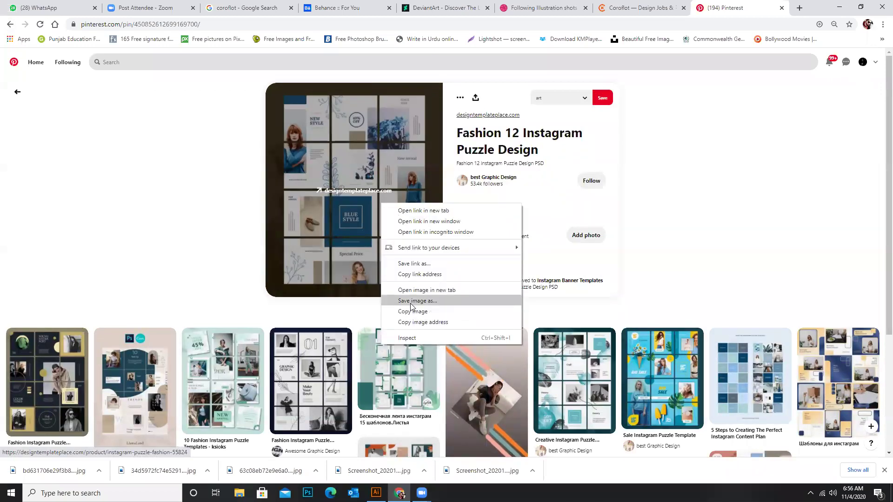
click(411, 302)
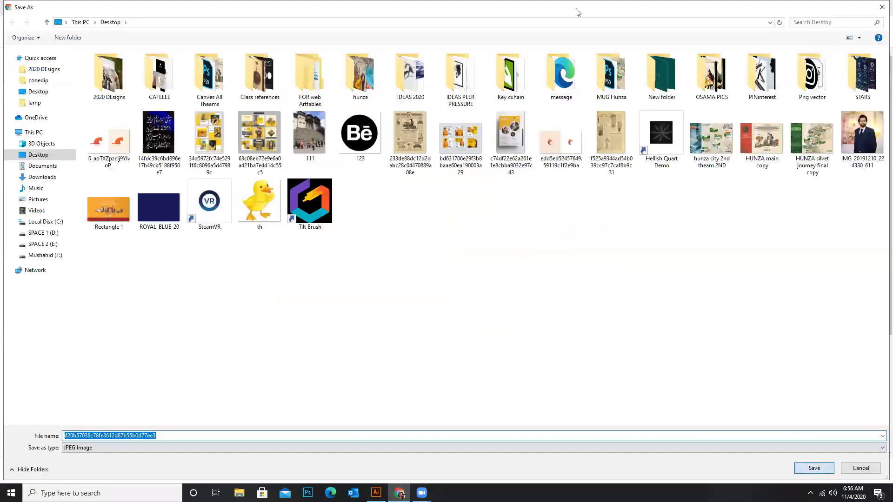
key(Return)
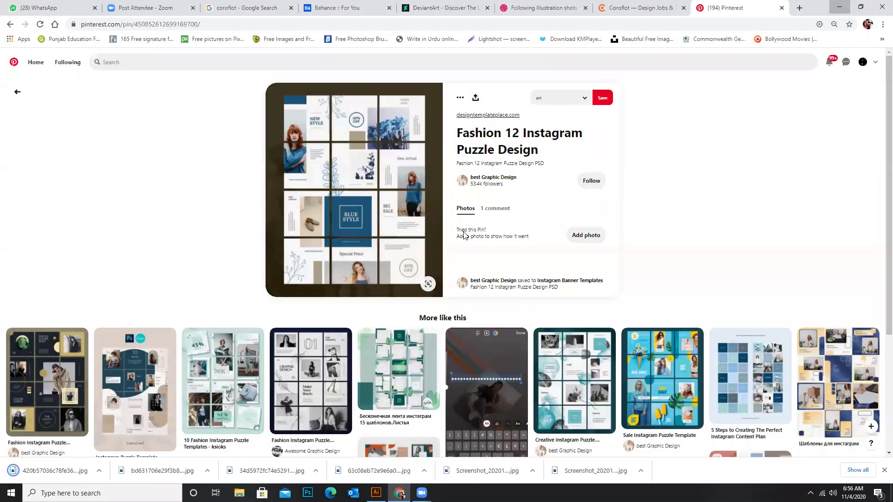
Show the Windows desktop, view the saved Fashion 12 puzzle design image in Photos and close it
key(super+d)
double_click(158, 438)
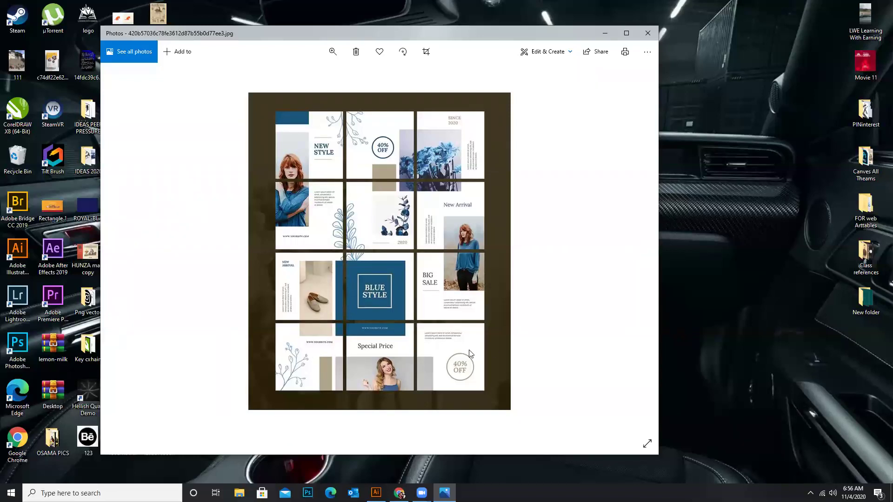
click(648, 32)
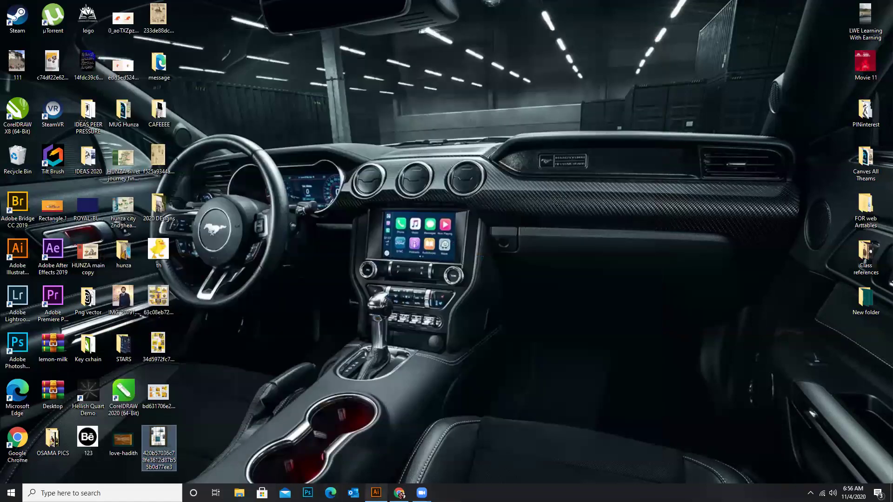
Switch to Illustrator and create a new document from the custom 1080 x 1080 px preset with 12 artboards
click(376, 493)
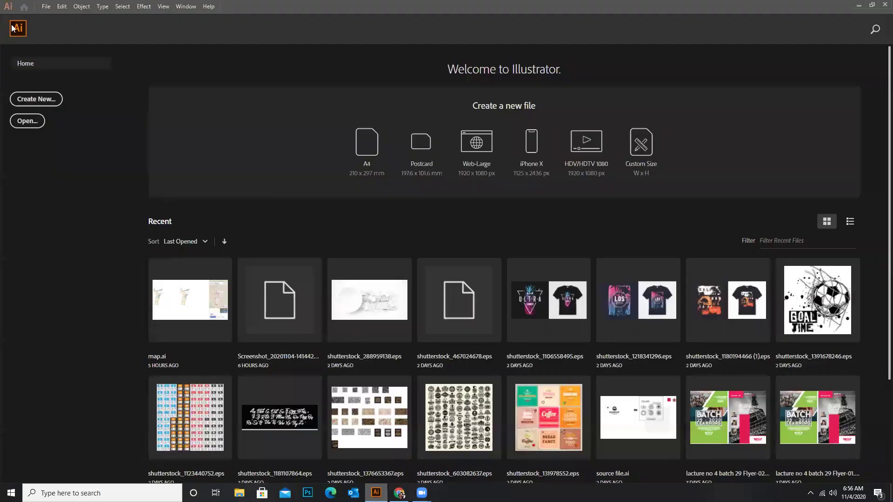
click(46, 7)
click(50, 18)
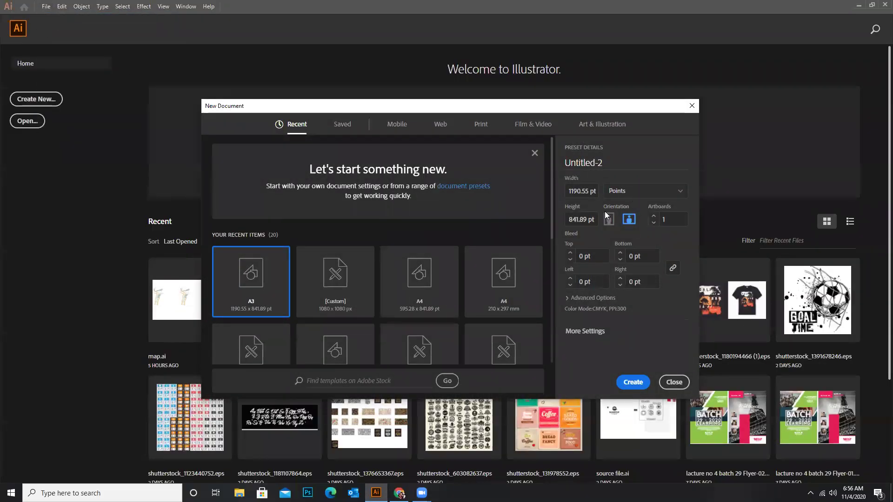
scroll(449, 307, down, 1)
scroll(450, 307, down, 3)
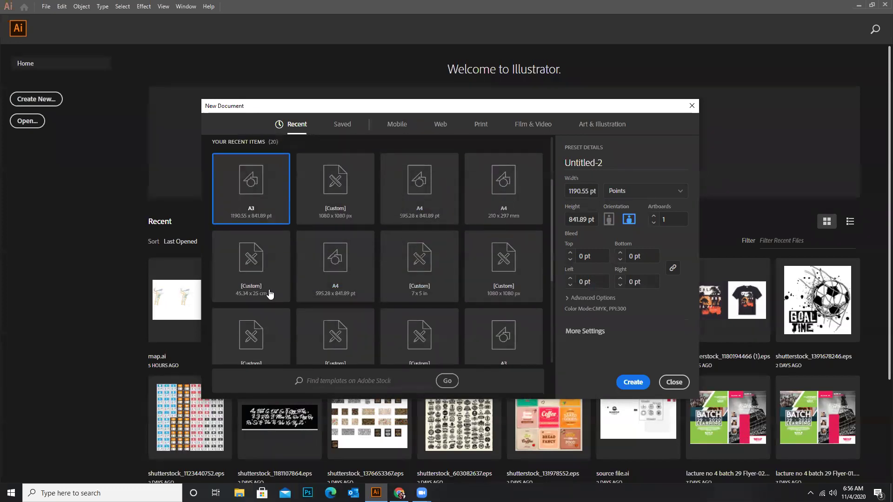
click(508, 286)
click(655, 216)
click(655, 215)
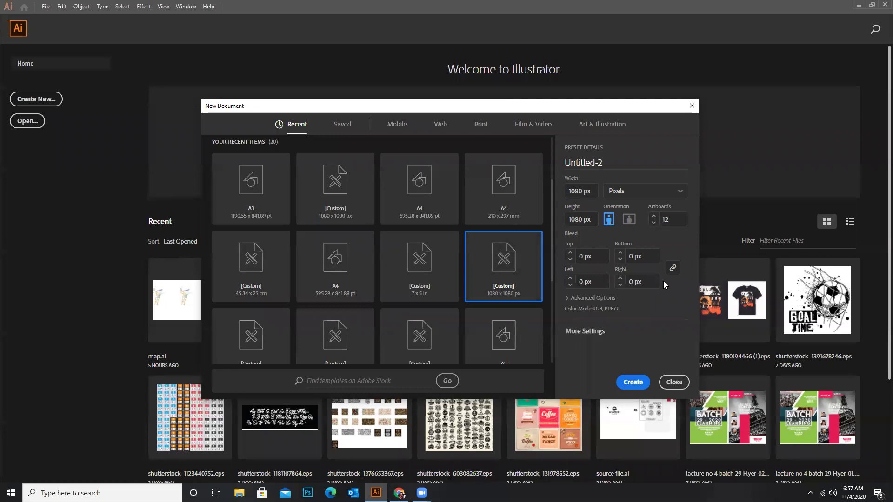
click(633, 383)
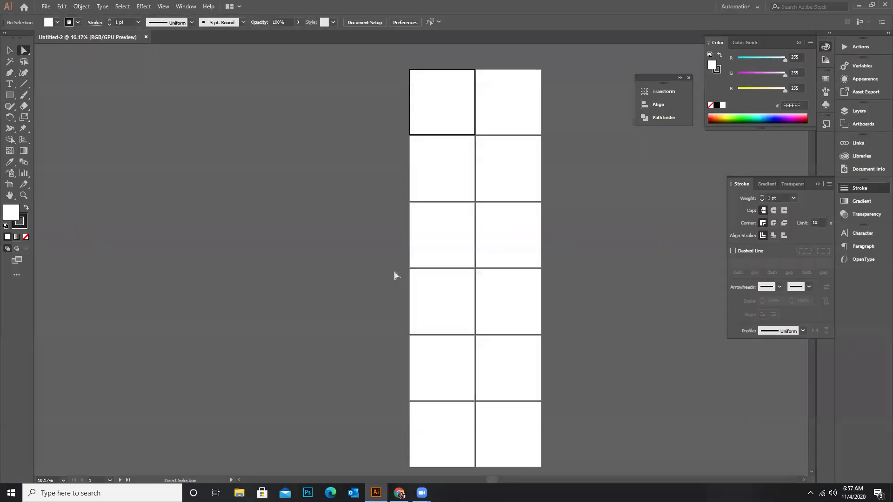
Rearrange artboards 1 to 6 edge to edge into the first two rows of a three-column grid with the Artboard tool
scroll(408, 253, down, 1)
scroll(372, 182, up, 2)
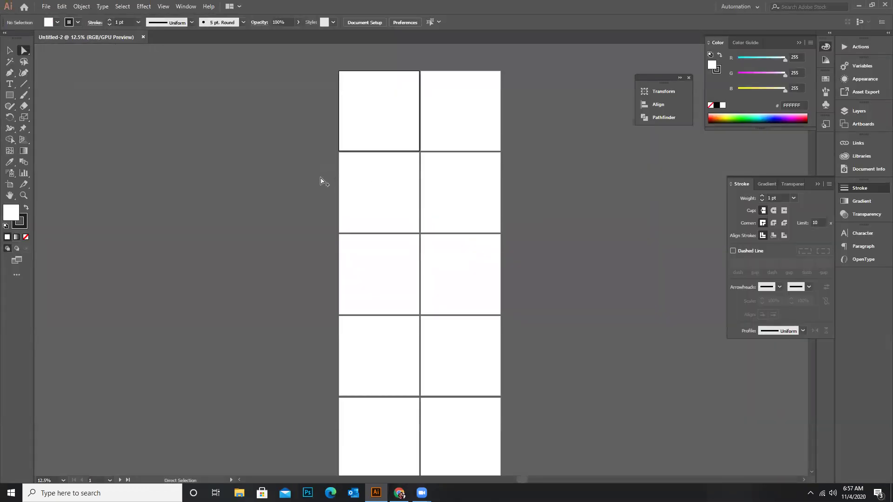
scroll(367, 181, down, 1)
scroll(443, 166, up, 1)
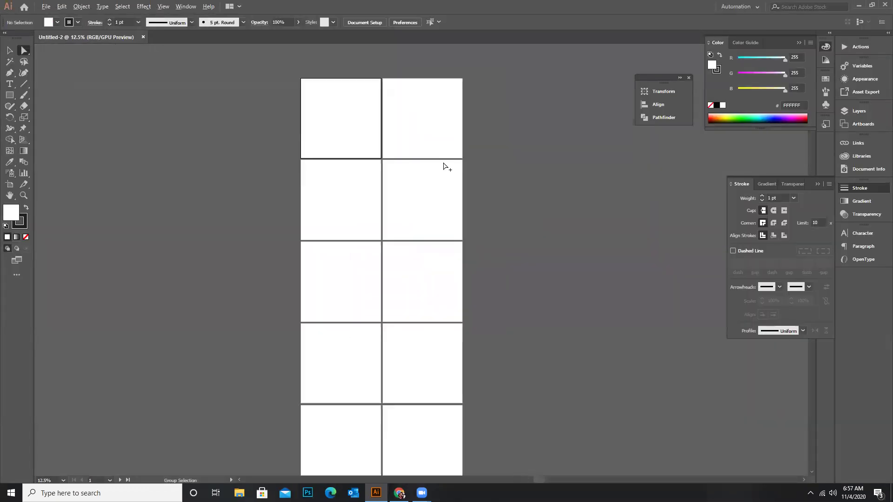
click(11, 188)
drag(428, 122, 426, 116)
drag(351, 197, 505, 120)
drag(448, 194, 373, 194)
drag(342, 291, 422, 209)
drag(411, 268, 490, 185)
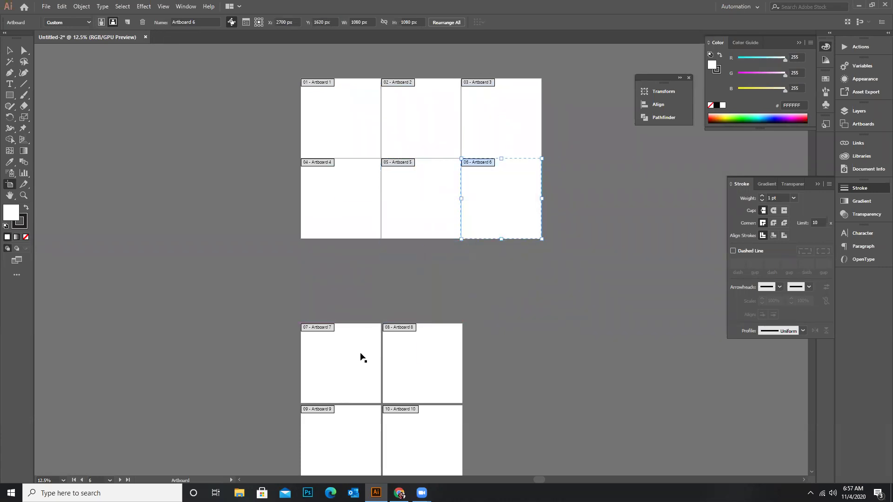
Move artboards 7 to 12 into the third and fourth rows so they complete the gapless three-column grid
drag(340, 364, 341, 281)
drag(406, 360, 401, 273)
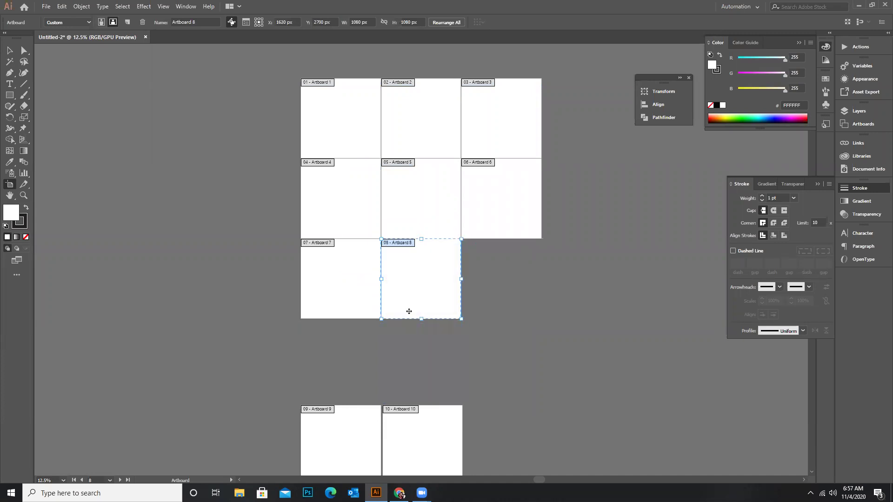
drag(367, 414, 507, 274)
drag(413, 447, 330, 361)
scroll(329, 360, down, 2)
drag(349, 464, 432, 291)
drag(439, 459, 519, 289)
drag(445, 298, 441, 295)
drag(520, 298, 520, 300)
click(587, 291)
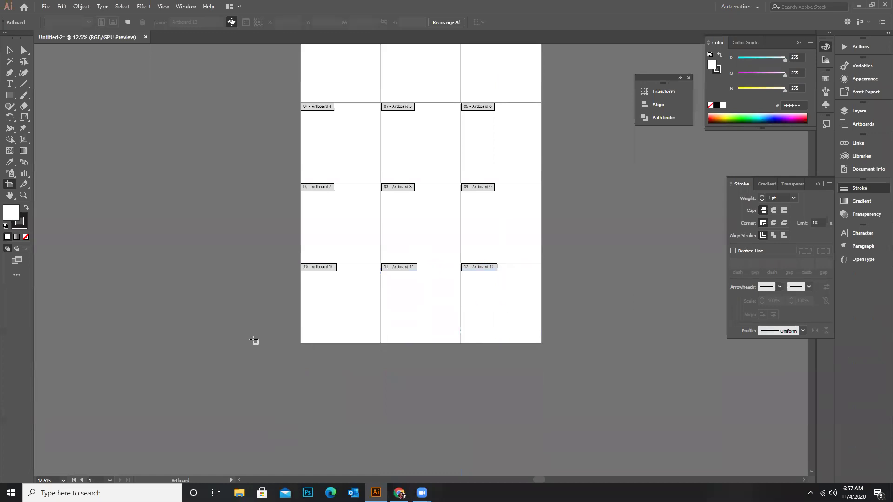
Leave artboard editing and place the saved Fashion 12 puzzle image from the Desktop over the artboard grid
scroll(253, 340, down, 2)
scroll(518, 277, up, 1)
click(10, 51)
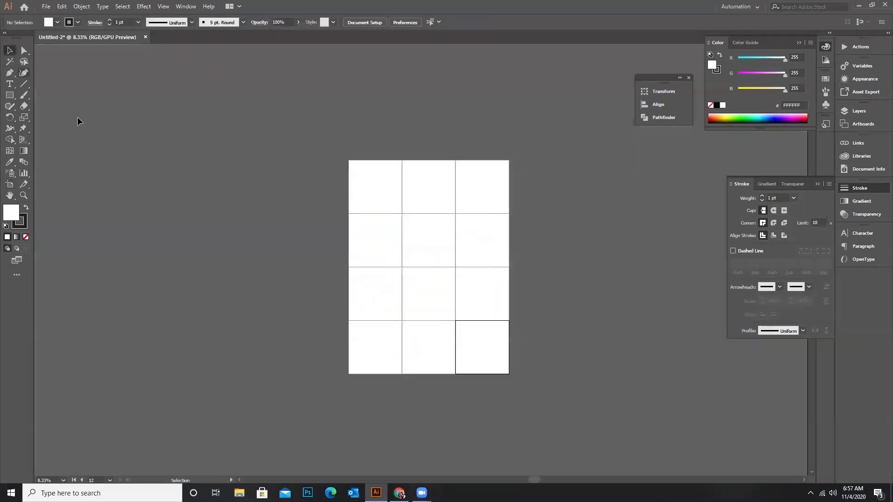
scroll(493, 259, up, 3)
scroll(355, 201, down, 2)
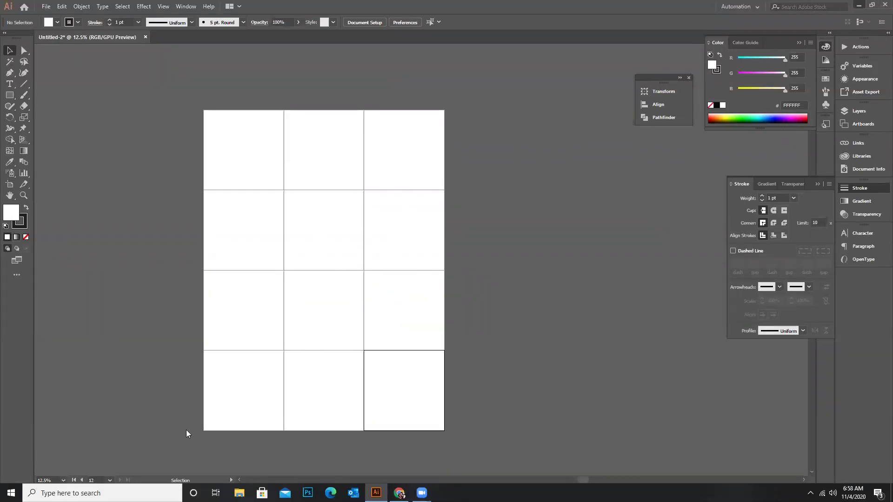
key(super+d)
drag(158, 437, 465, 438)
drag(379, 263, 387, 253)
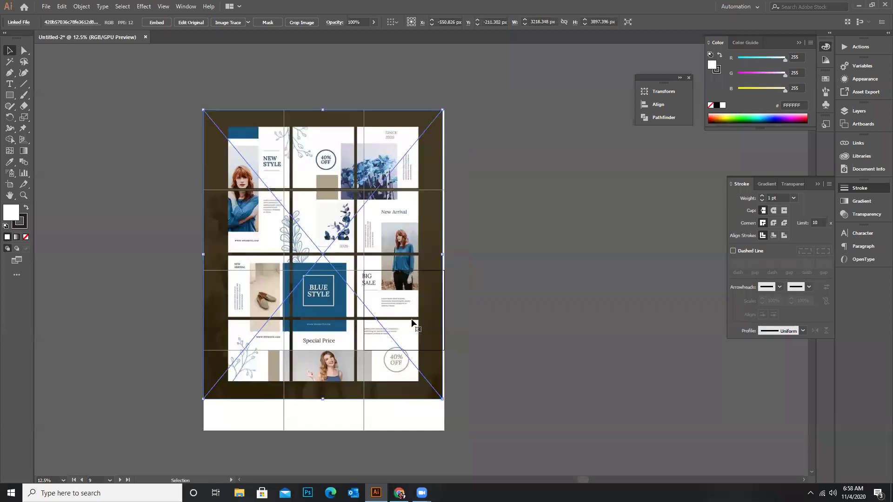
Enlarge the placed image to about 4053 x 4908 px and position its twelve tiles over the artboards
drag(442, 398, 469, 430)
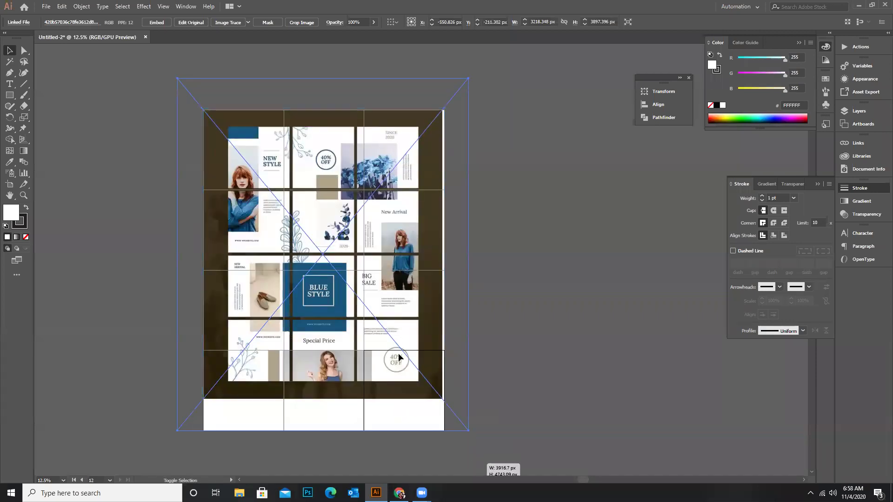
drag(398, 357, 398, 357)
drag(400, 240, 407, 251)
drag(347, 157, 336, 158)
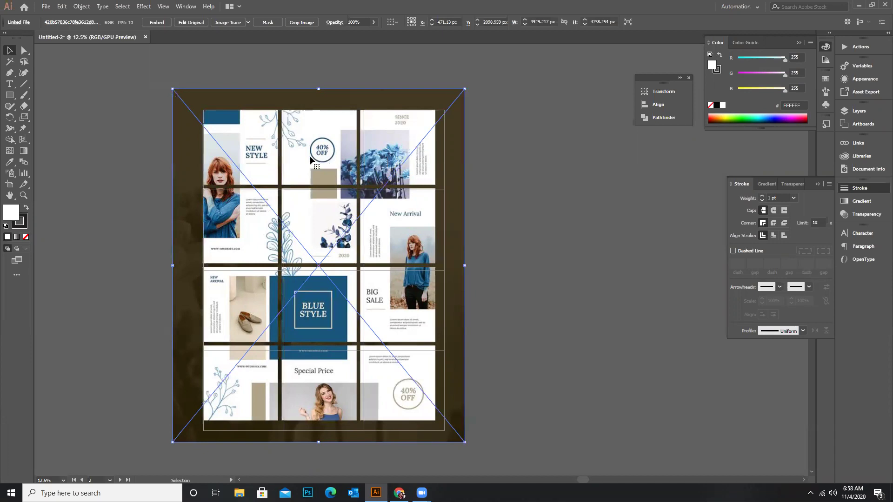
scroll(309, 156, down, 1)
drag(465, 420, 474, 431)
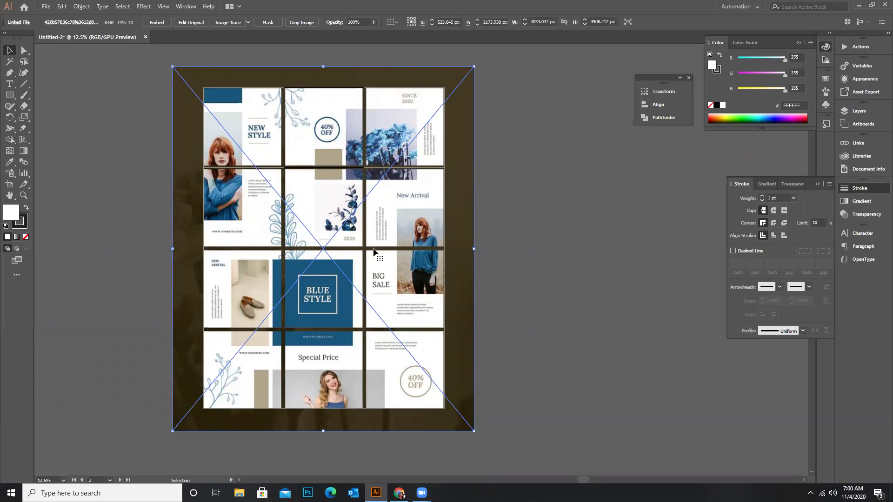
Fine-tune the placed image's size to about 4059 x 4916 px so its tiles match the artboards
key(ctrl+plus)
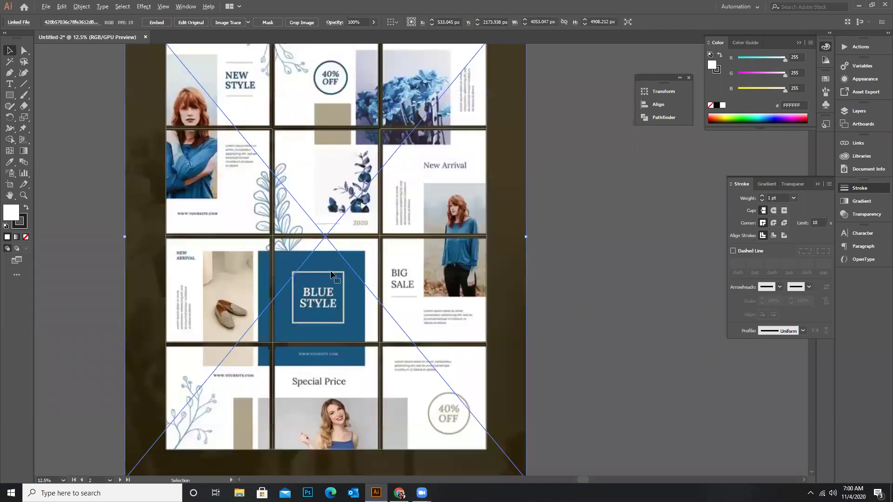
scroll(312, 199, up, 2)
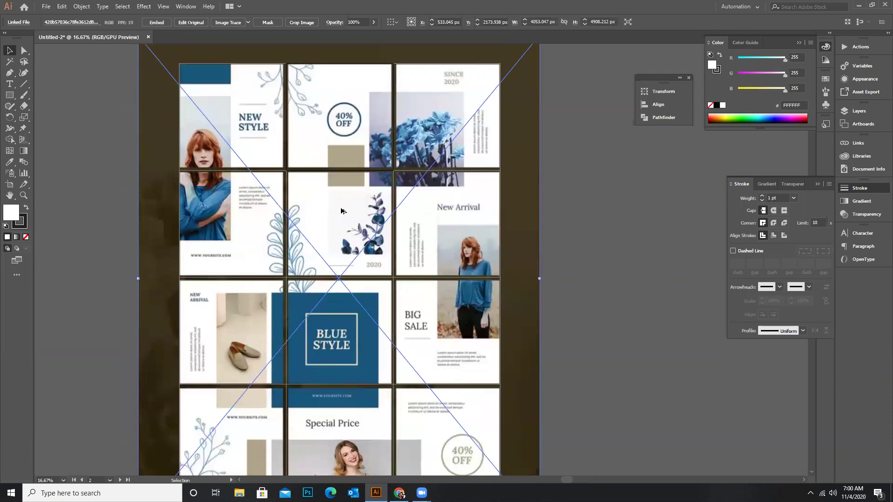
key(ctrl+minus)
drag(490, 443, 494, 445)
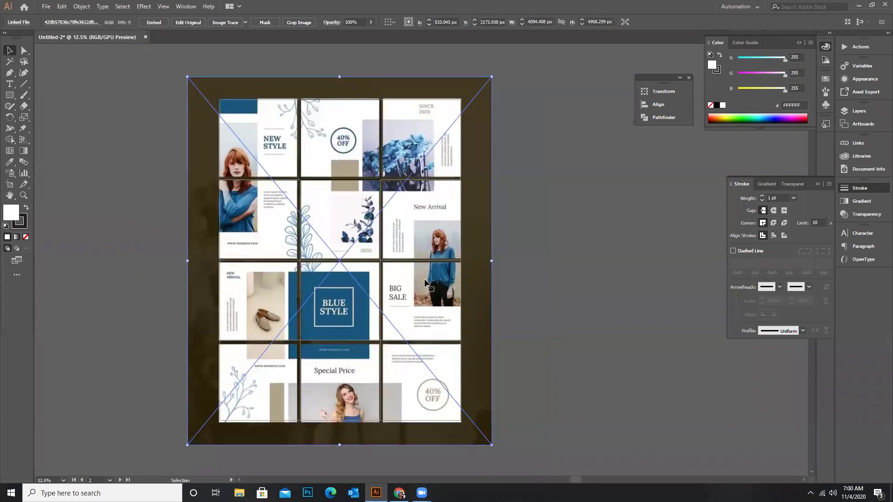
drag(492, 77, 490, 78)
click(600, 257)
Move the reference image off the artboards to the empty canvas on their left and deselect it
scroll(602, 258, down, 3)
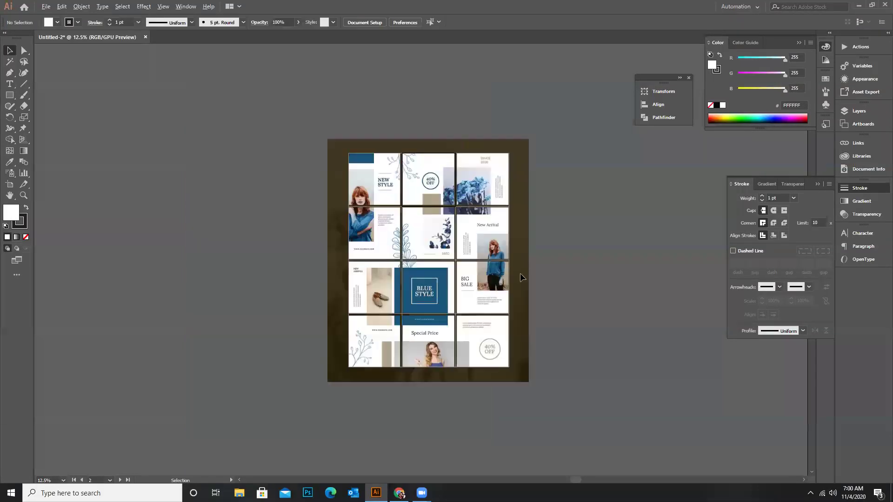
scroll(450, 242, up, 2)
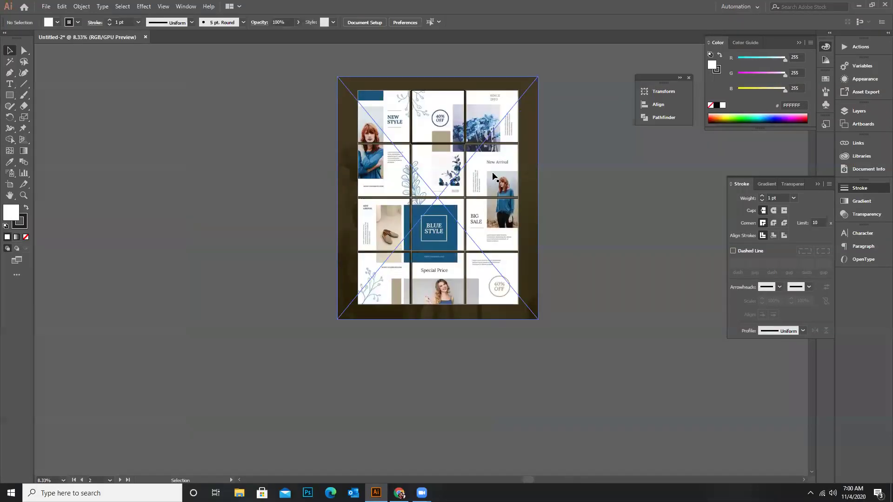
drag(498, 180, 303, 191)
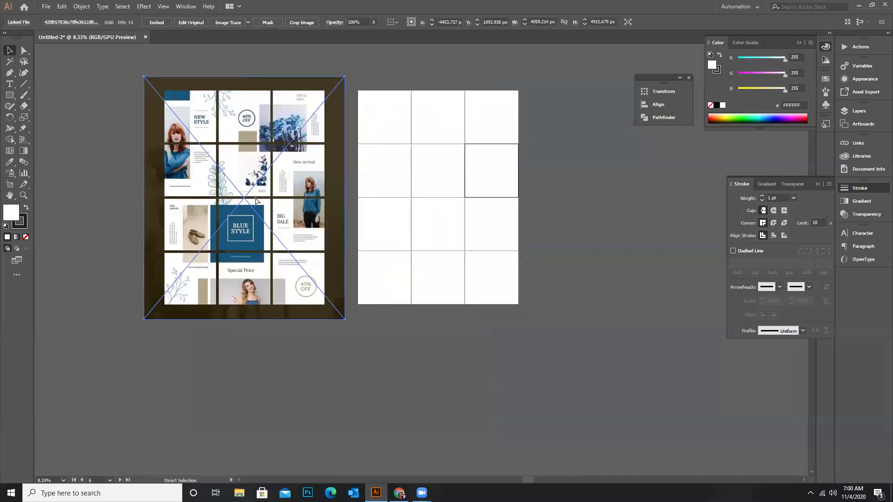
key(ctrl+shift+a)
scroll(186, 102, up, 2)
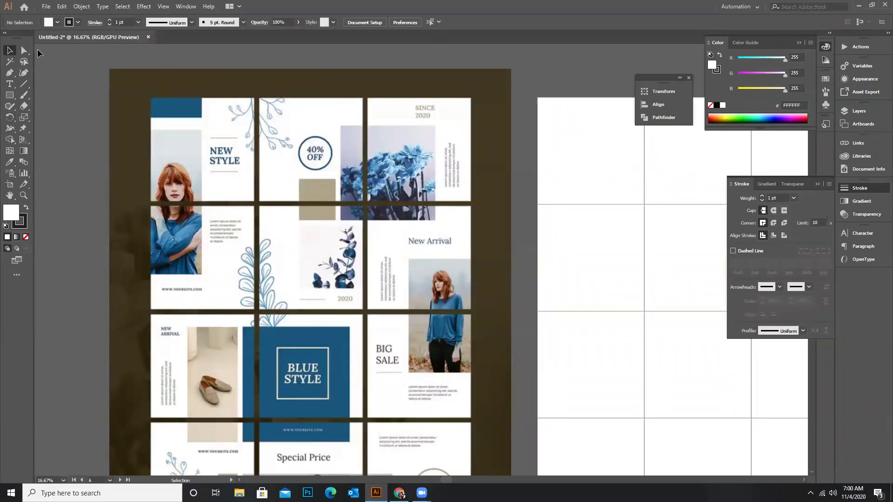
Trace the blue corner block (about 519 x 209 px) and the woman's photo below it (about 519 x 1460 px) with unfilled rectangles
click(11, 96)
scroll(145, 105, up, 2)
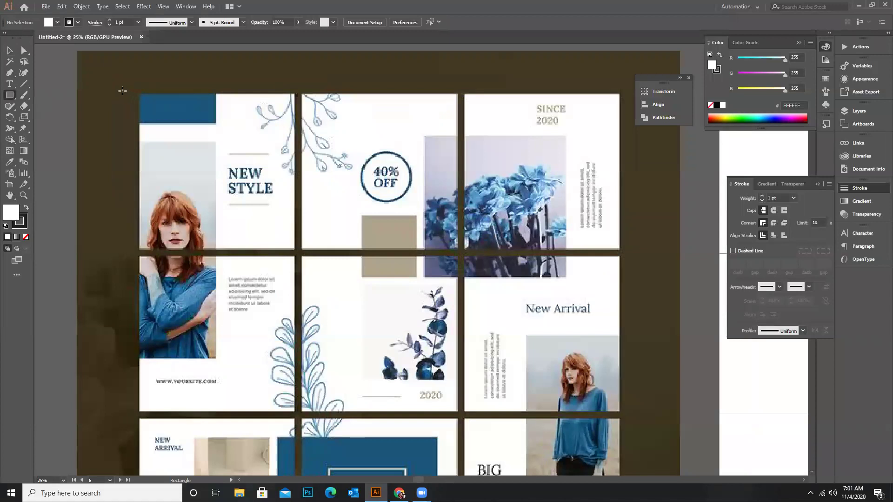
drag(126, 89, 229, 130)
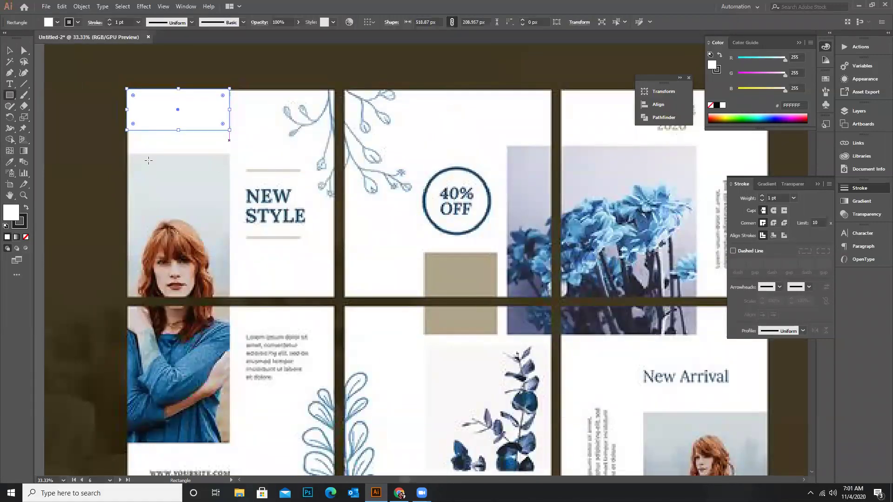
click(26, 237)
drag(126, 155, 229, 444)
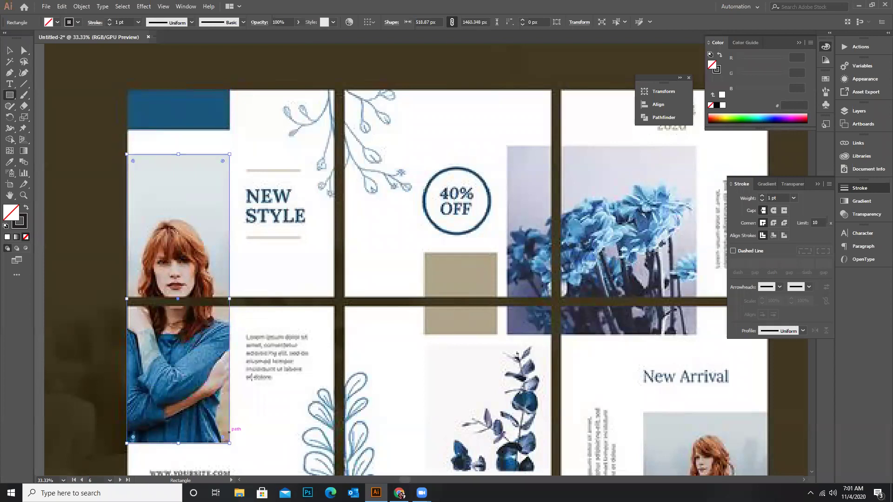
Draw a thin rectangle about 286 x 16 px over the line above NEW STYLE and copy it onto the line below
drag(245, 169, 302, 172)
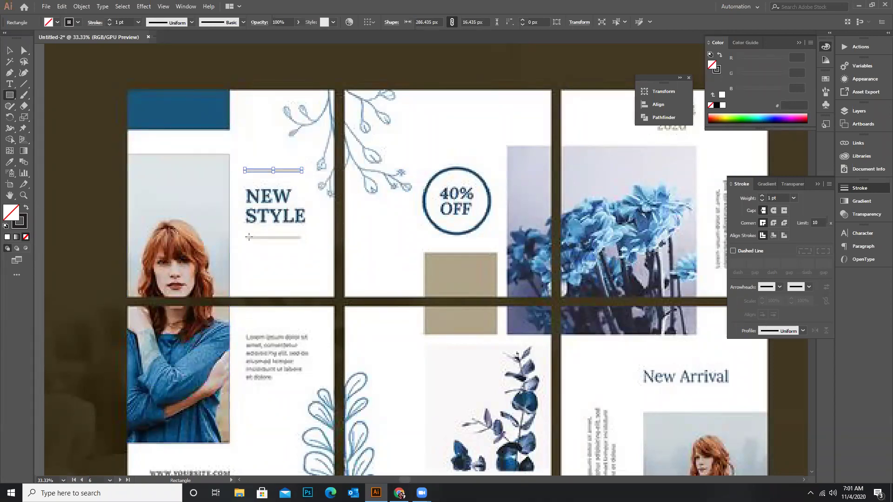
drag(245, 236, 274, 237)
key(ctrl+shift+a)
click(10, 51)
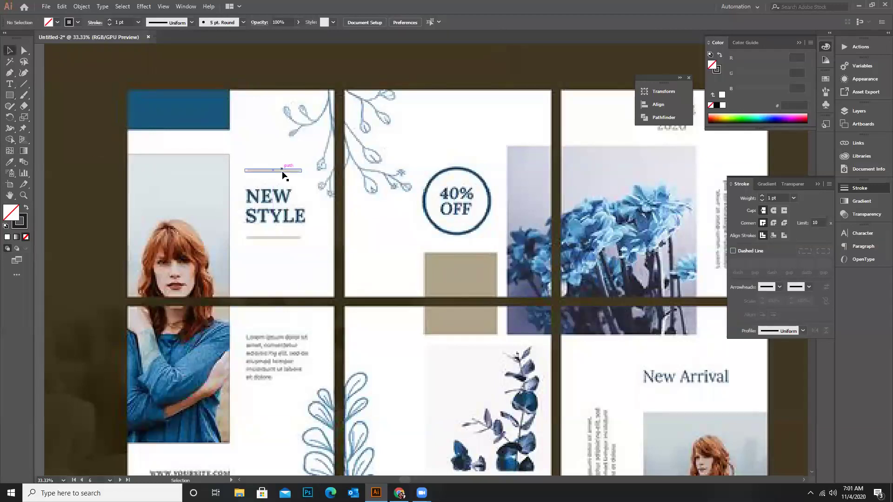
drag(289, 170, 295, 239)
Trace the 40% OFF badge with an unfilled circle about 338 px in diameter
drag(10, 95, 53, 117)
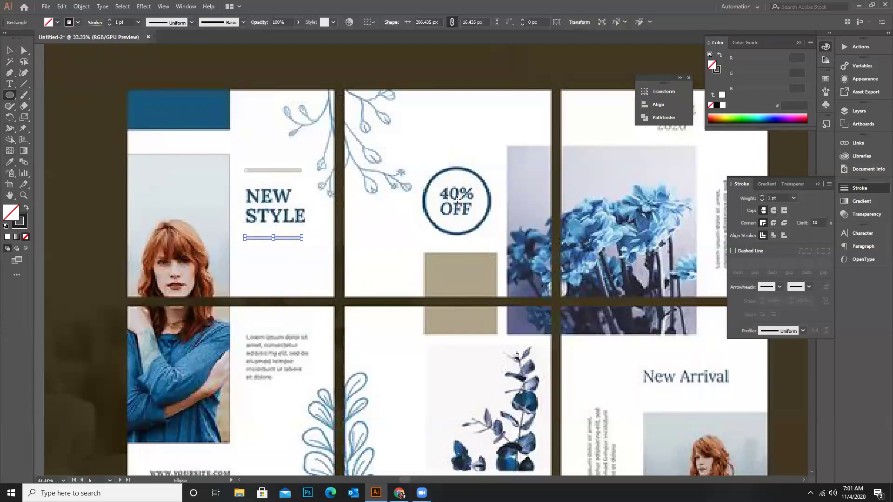
drag(456, 200, 476, 234)
drag(492, 165, 491, 168)
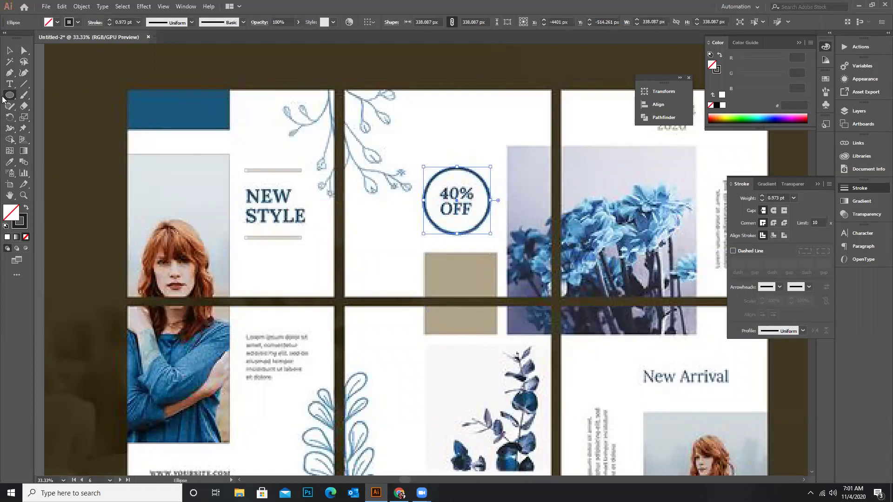
Trace the beige block (about 378 x 418 px) and the blue flower photo (about 936 x 959 px) with rectangles
drag(8, 98, 50, 95)
drag(423, 253, 497, 336)
scroll(336, 206, down, 3)
scroll(337, 206, up, 2)
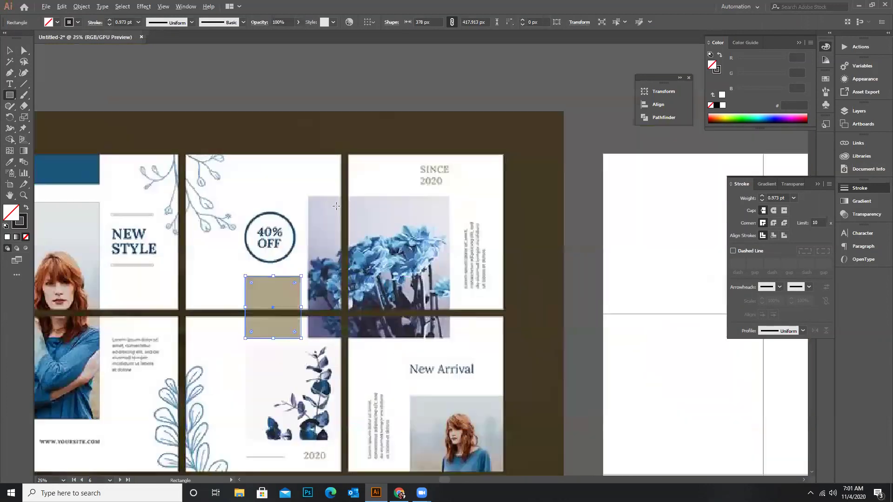
drag(309, 197, 449, 339)
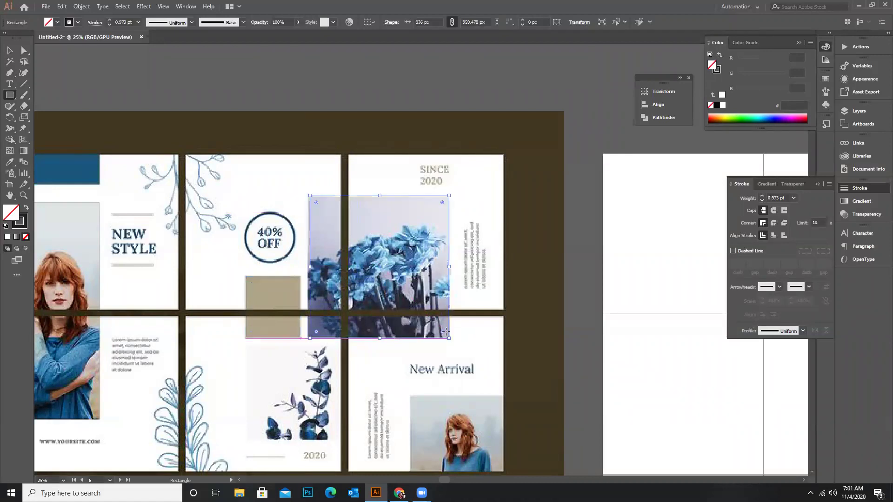
Trace the blue leaf picture above the 2020 text with an unfilled rectangle
scroll(448, 310, down, 3)
scroll(490, 312, down, 1)
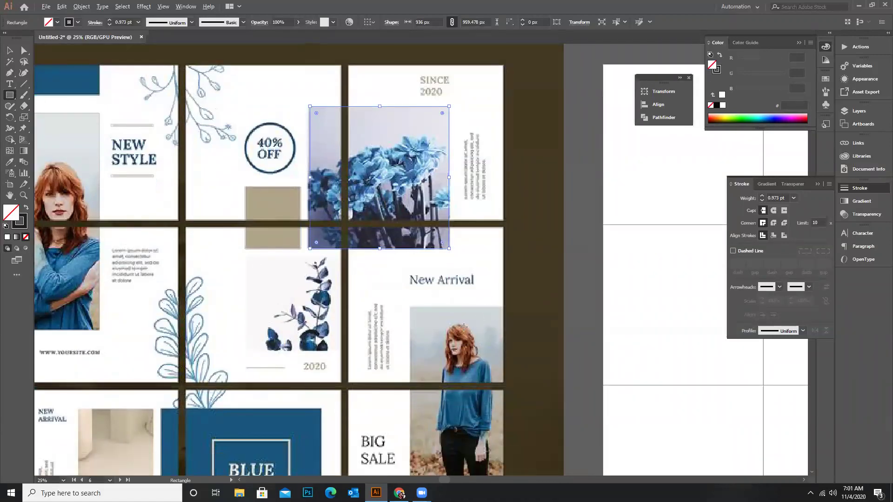
scroll(270, 147, down, 2)
scroll(270, 147, up, 2)
mouse_move(270, 148)
mouse_down()
mouse_move(344, 223)
mouse_move(355, 271)
mouse_move(366, 273)
mouse_up()
Trace the New Arrival woman's photo (about 632 x 1167 px) and the line under BIG SALE (about 263 x 13 px) with rectangles
mouse_move(435, 196)
mouse_down()
mouse_move(490, 329)
mouse_move(529, 369)
mouse_up()
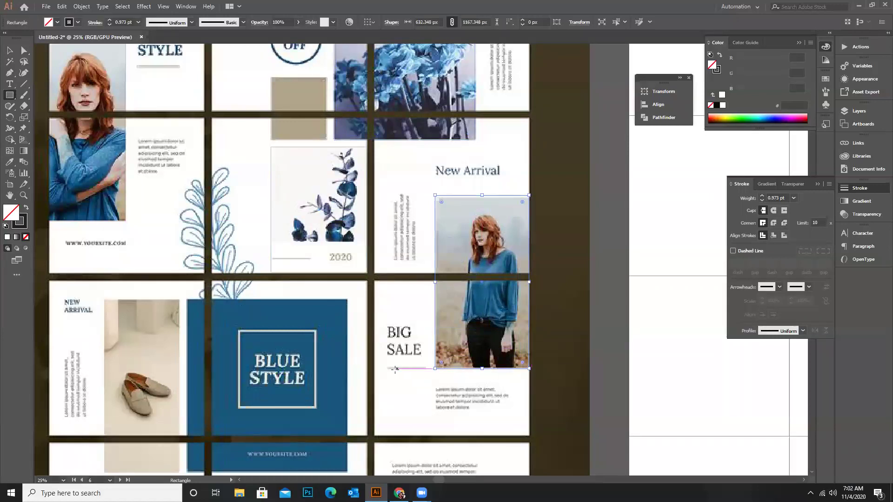
drag(387, 368, 427, 368)
scroll(400, 316, down, 3)
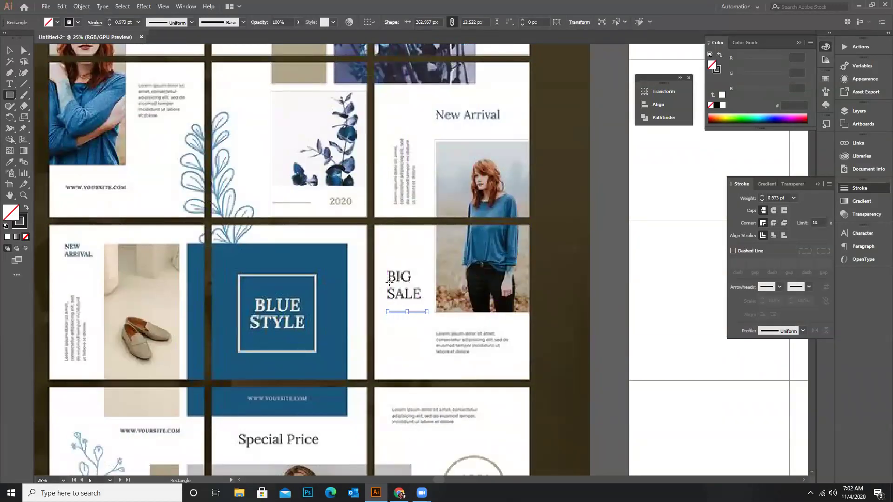
Trace the blue block (about 1086 x 1171 px) and the frame around BLUE STYLE (about 526 px square) with unfilled rectangles
scroll(349, 287, down, 3)
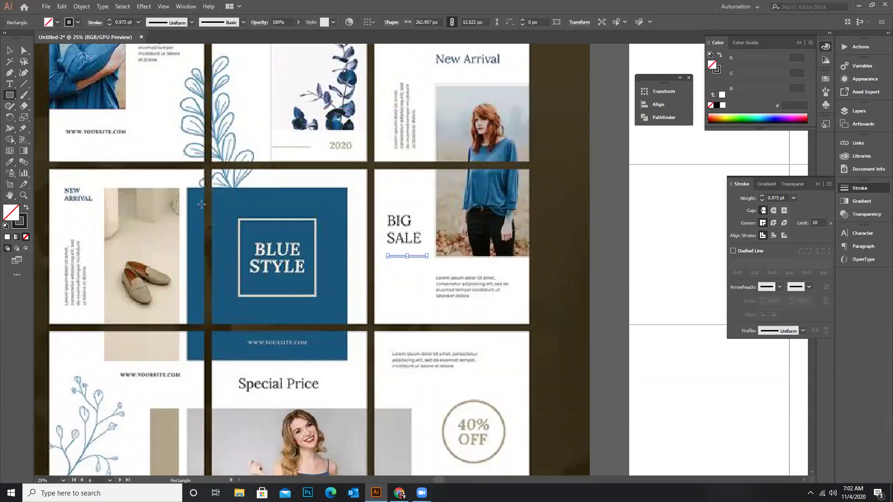
drag(186, 188, 348, 360)
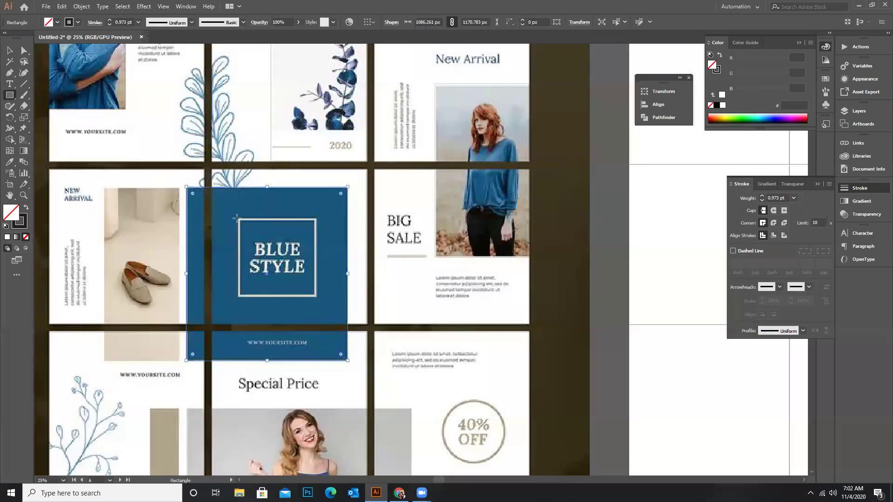
drag(238, 219, 316, 296)
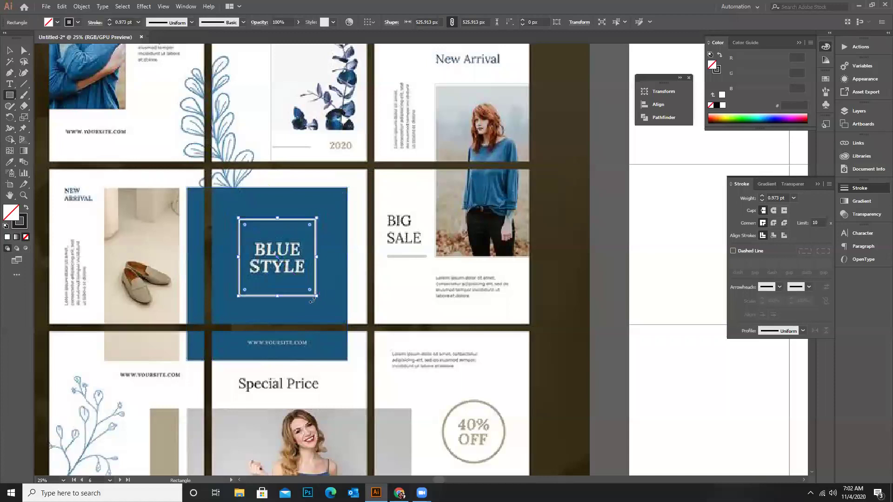
Reuse the traced badge circle on the lower 40% OFF badge, scaled to about 426 px in diameter
scroll(482, 297, down, 2)
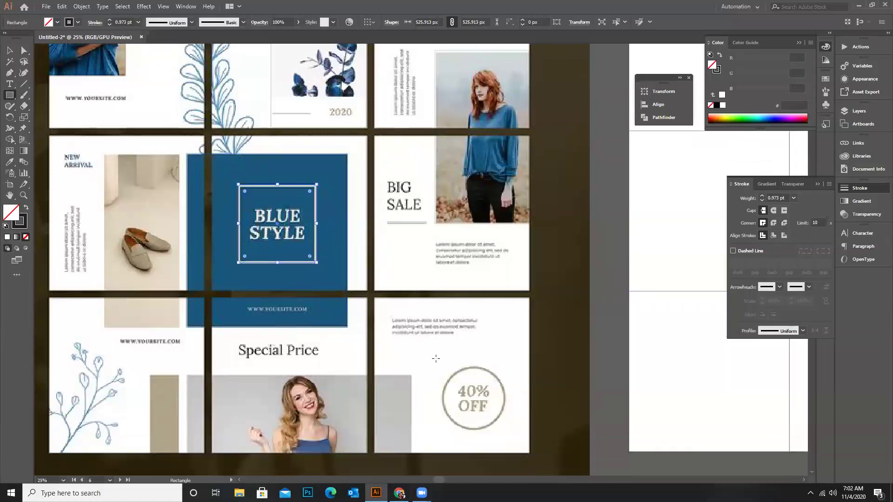
scroll(245, 171, up, 2)
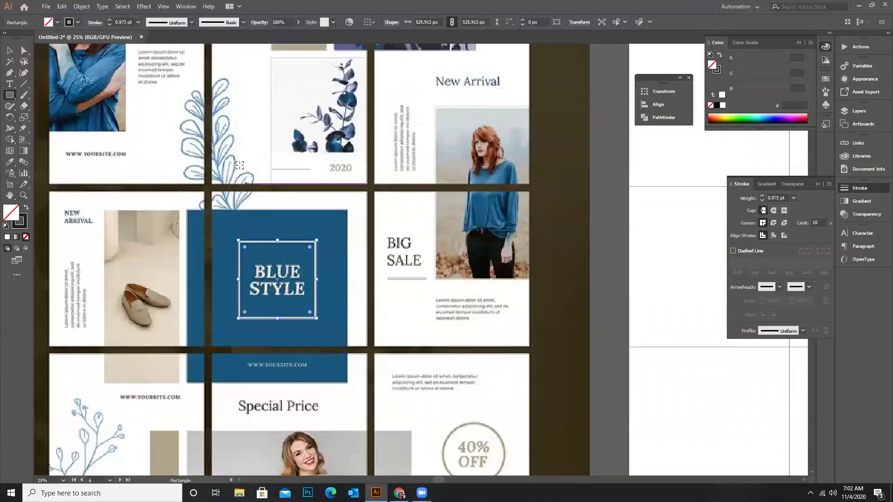
scroll(242, 184, down, 2)
key(v)
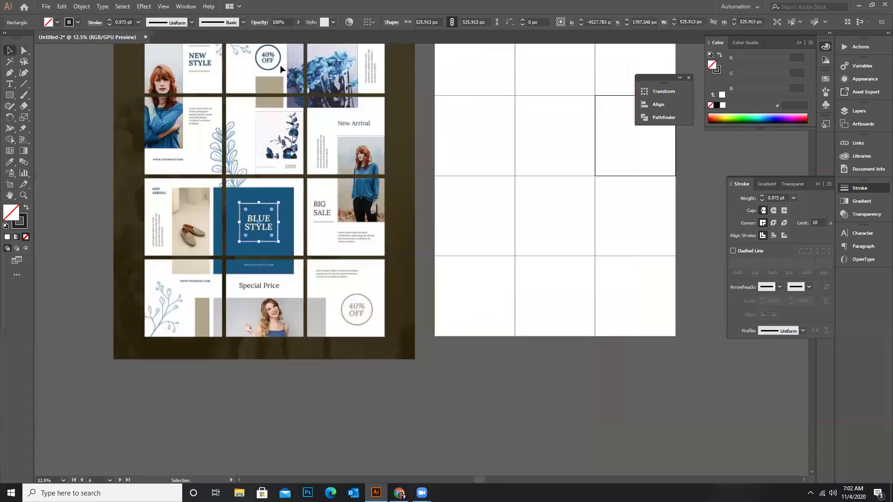
mouse_move(278, 68)
mouse_down()
mouse_move(320, 149)
mouse_move(376, 331)
mouse_up()
scroll(369, 325, up, 2)
drag(366, 272, 364, 274)
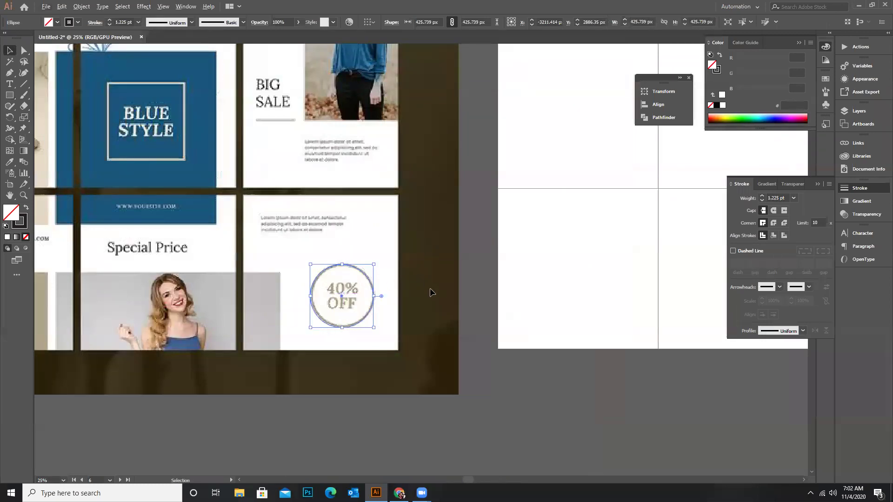
Trace the woman's photo under Special Price and the beige strip beside it (about 193 x 515 px) with rectangles
scroll(431, 292, down, 1)
click(10, 96)
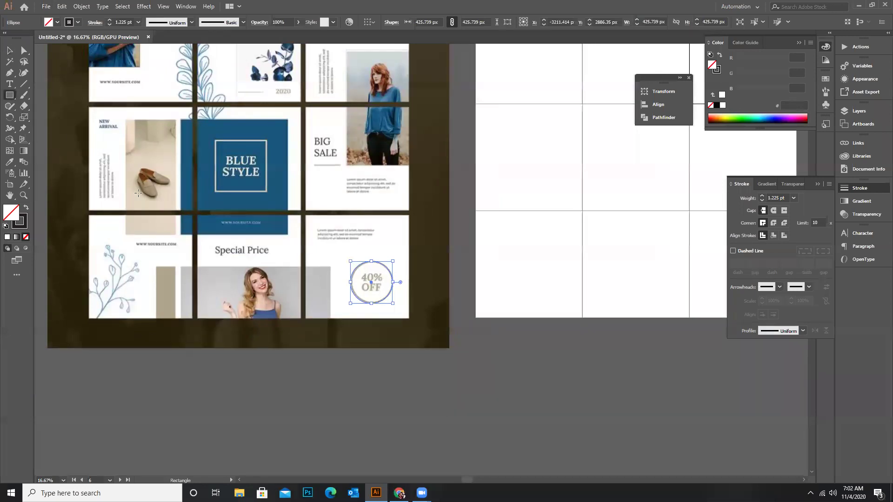
mouse_move(180, 267)
mouse_down()
mouse_move(279, 317)
mouse_move(329, 318)
mouse_up()
drag(155, 266, 176, 318)
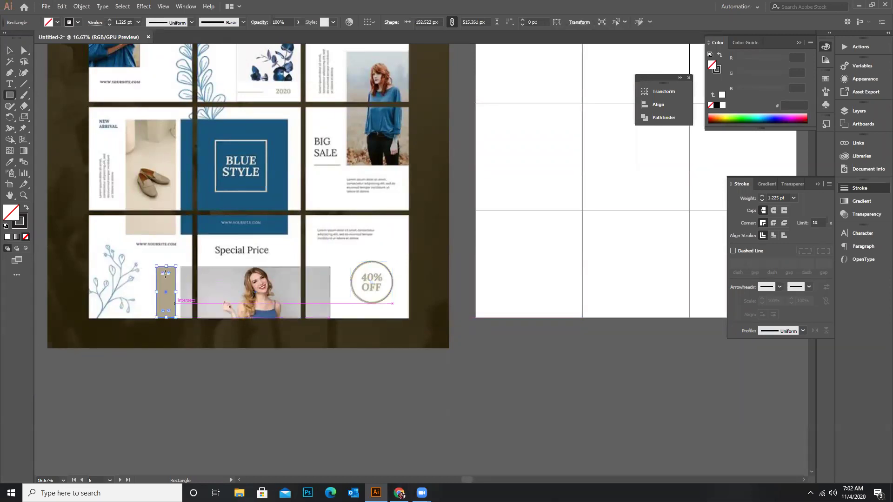
Trace the shoe photo beside the blue block with an unfilled rectangle about 507 x 1171 px
click(118, 122)
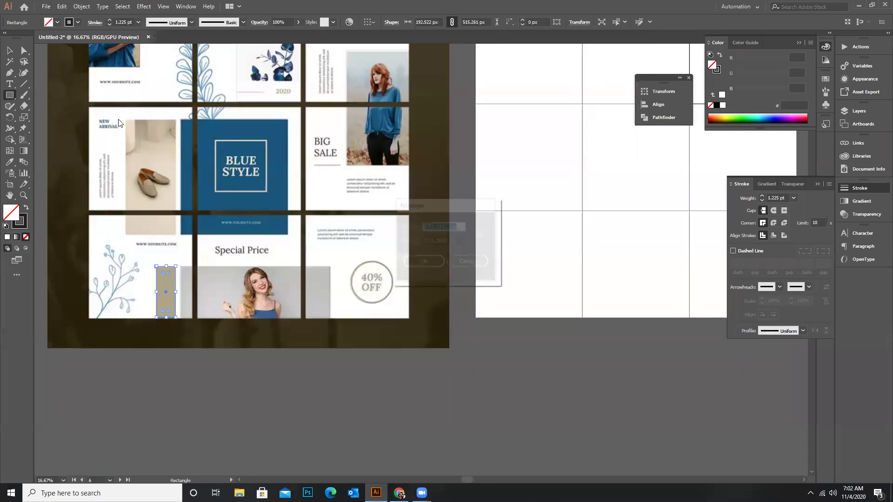
click(467, 261)
click(11, 51)
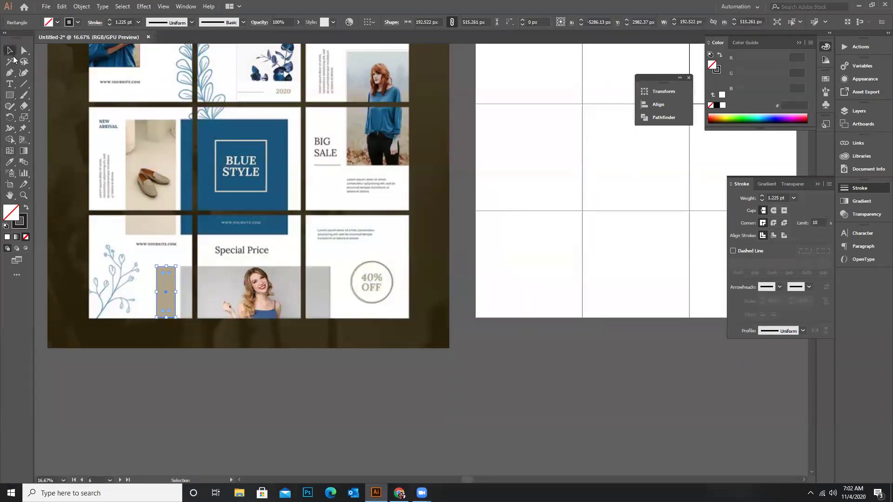
click(10, 96)
drag(125, 119, 175, 234)
scroll(251, 100, up, 2)
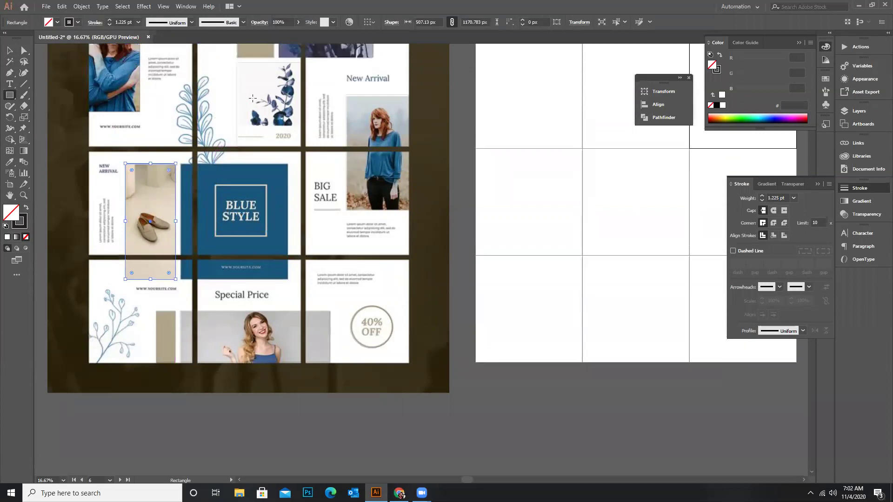
scroll(253, 98, up, 3)
scroll(212, 227, down, 1)
scroll(259, 242, up, 1)
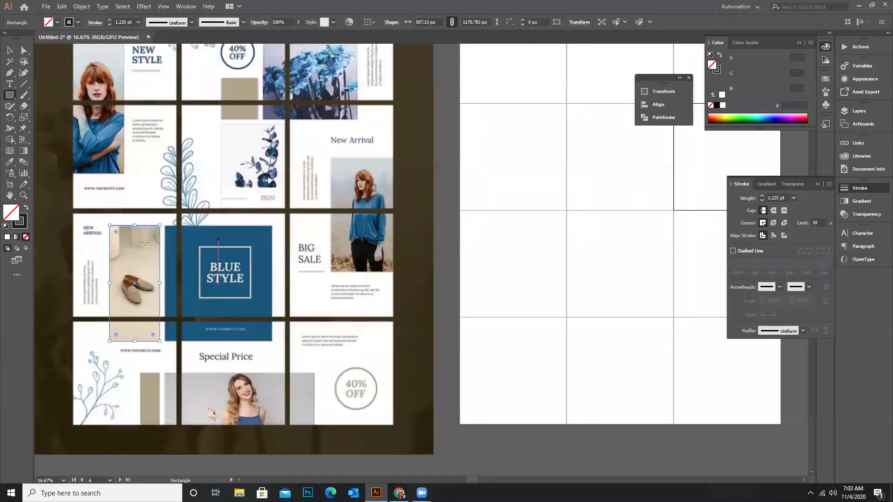
scroll(252, 282, down, 1)
scroll(251, 282, down, 1)
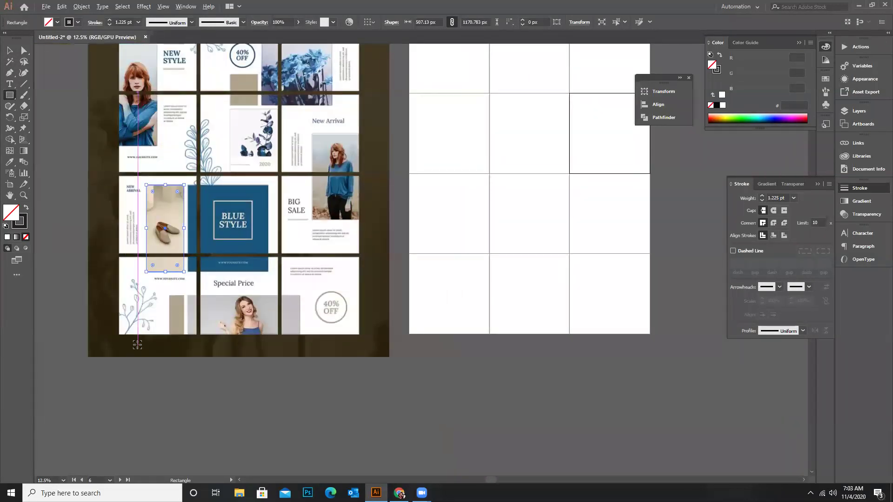
Trace the lower stem of the bottom-row flower sprig and its first drooping bud with the Pen tool
scroll(166, 277, up, 4)
click(9, 72)
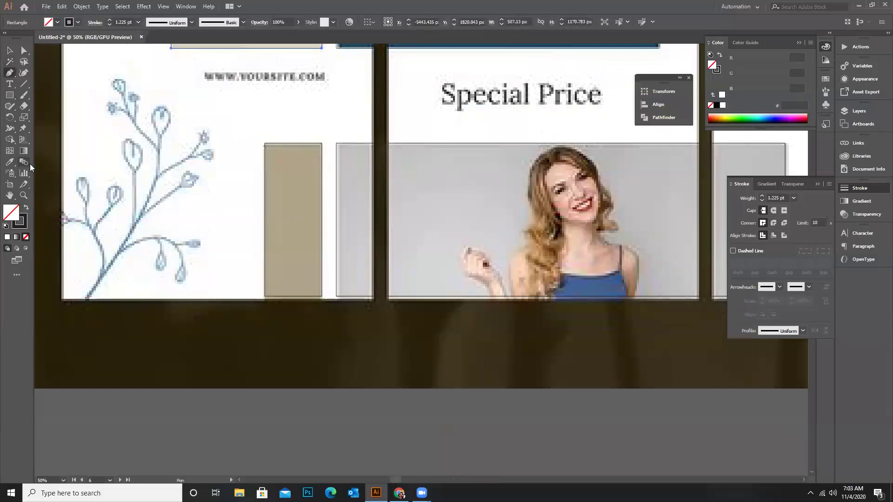
scroll(96, 297, up, 2)
scroll(107, 306, down, 2)
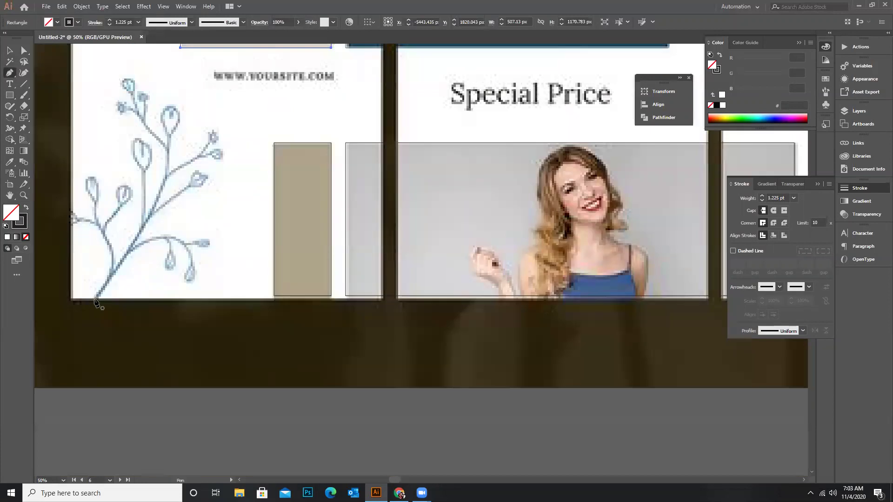
scroll(97, 302, up, 3)
click(97, 300)
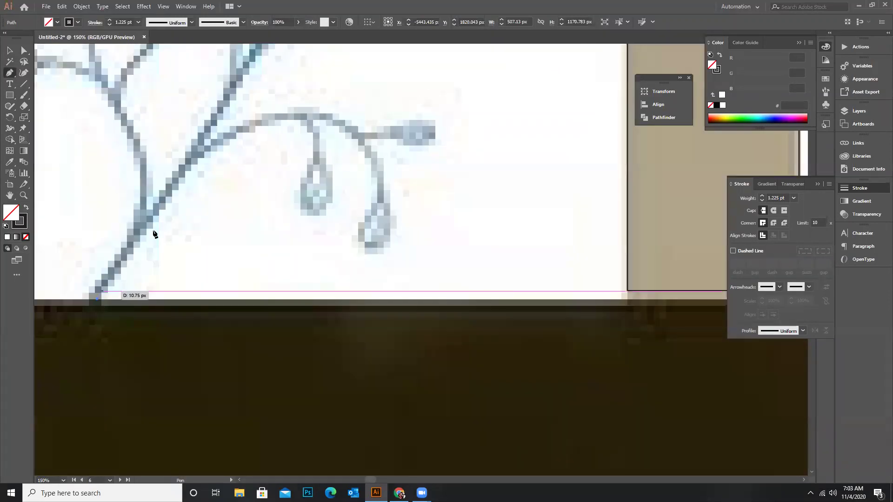
click(229, 135)
drag(292, 113, 325, 131)
drag(328, 179, 319, 216)
mouse_move(316, 186)
mouse_down()
mouse_move(319, 154)
mouse_move(321, 176)
mouse_up()
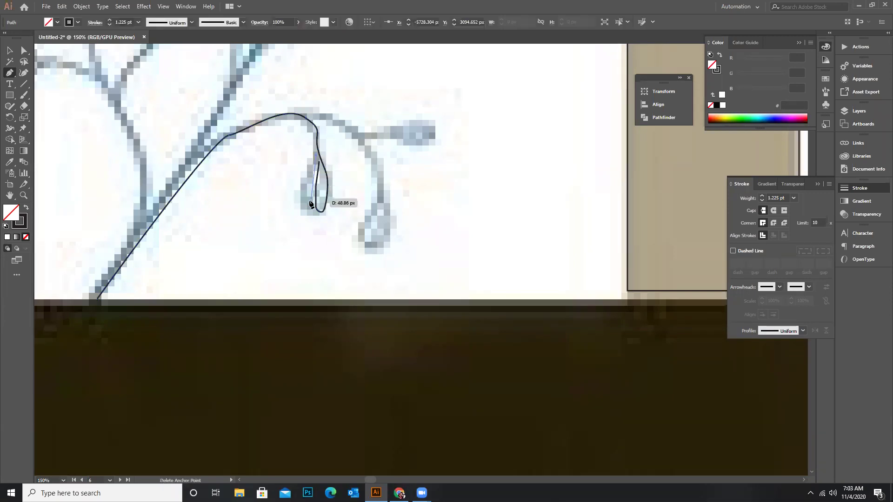
drag(316, 213, 319, 169)
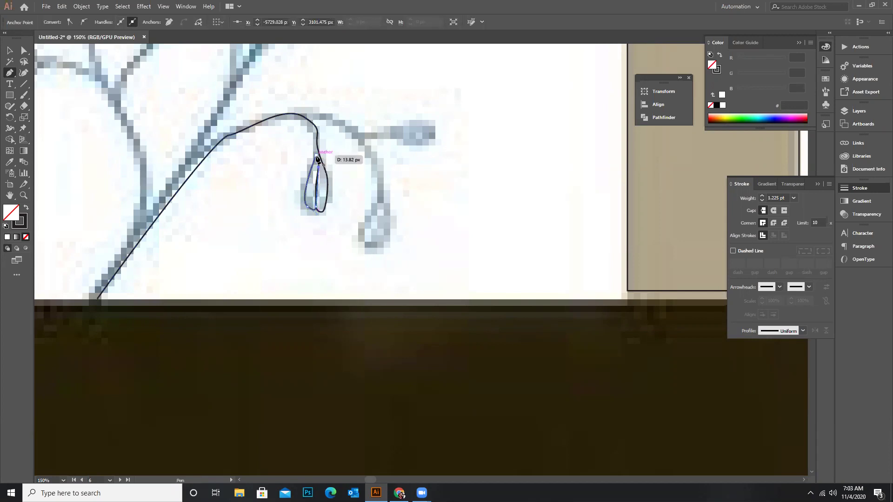
Trace the outer drooping branch and its bud with the Pen tool, starting from the crest of the curved stem
scroll(327, 218, down, 2)
scroll(348, 197, up, 2)
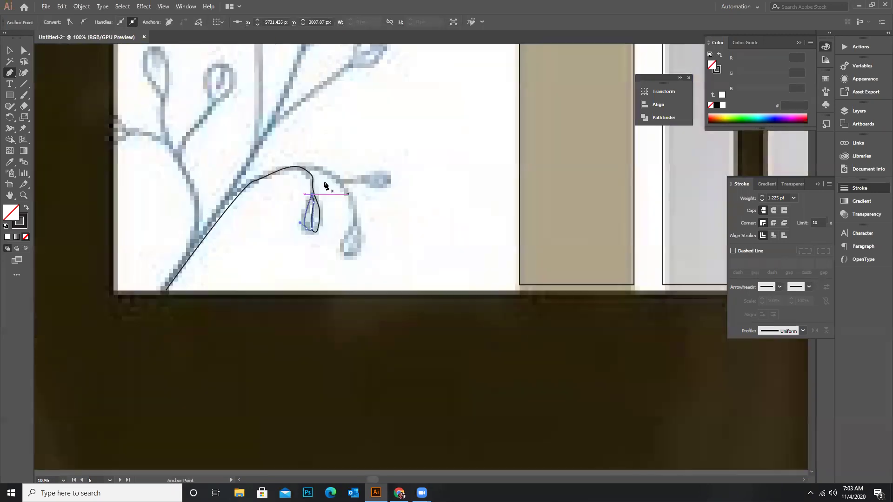
click(269, 154)
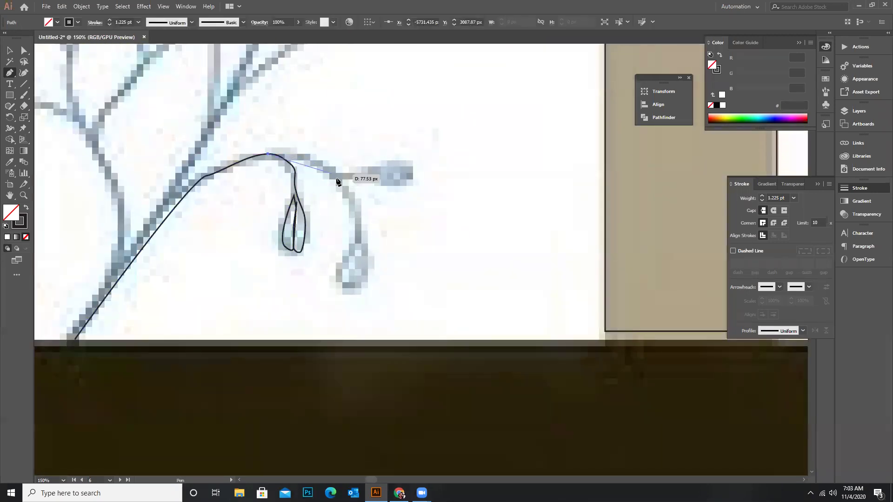
drag(364, 221, 361, 236)
click(361, 238)
click(369, 272)
drag(356, 292, 350, 285)
mouse_move(360, 259)
mouse_down()
mouse_move(358, 240)
mouse_move(354, 289)
mouse_move(361, 257)
mouse_up()
click(354, 244)
Trace the short sideways twig and its small bud off the curved lower branch with the Pen tool
scroll(381, 234, down, 2)
scroll(373, 216, up, 2)
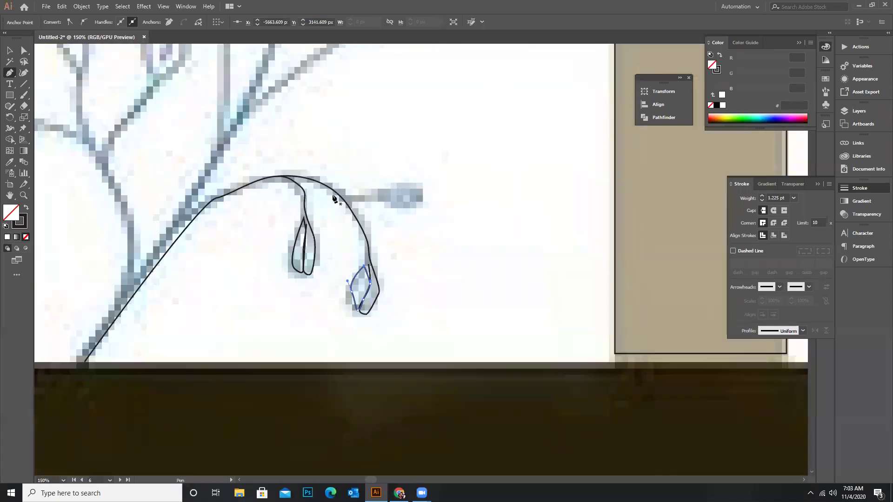
scroll(334, 199, down, 1)
scroll(309, 202, up, 1)
drag(352, 224, 383, 229)
scroll(384, 230, up, 1)
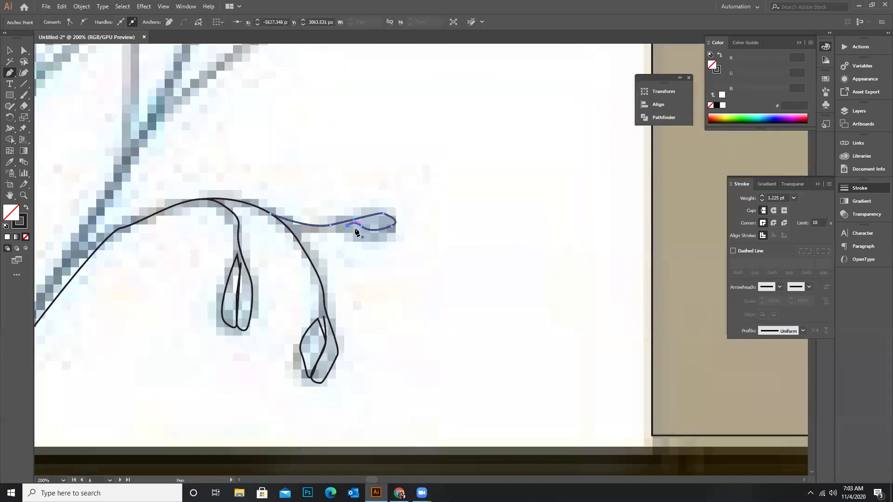
drag(353, 231, 395, 227)
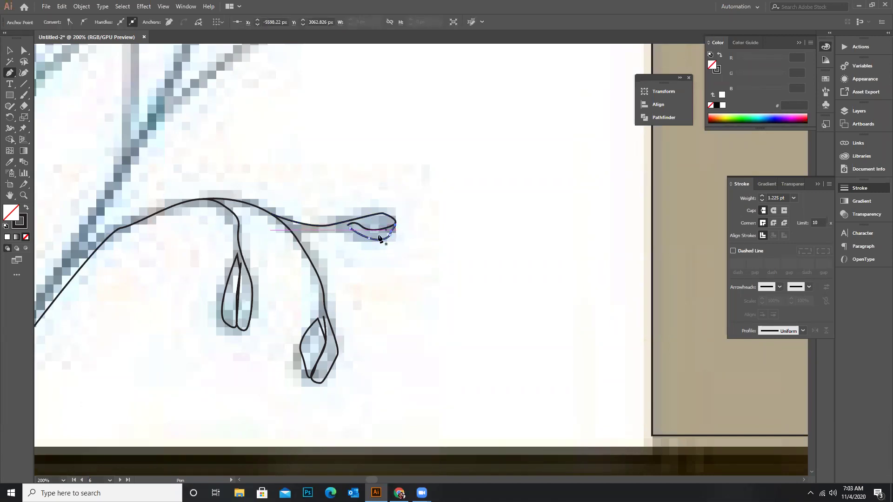
Trace the sprig's left-hand branch from its base up to the round bud on the inner twig with the Pen tool
scroll(379, 215, down, 3)
scroll(261, 261, up, 2)
scroll(209, 355, down, 1)
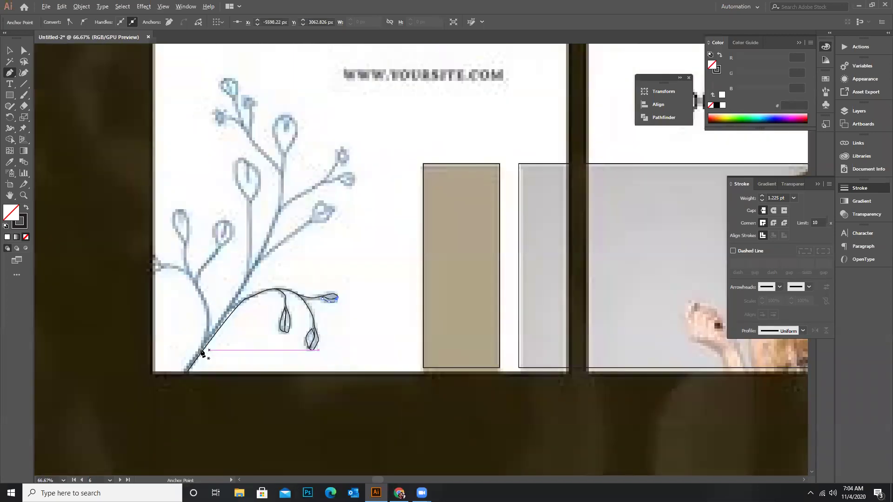
scroll(201, 353, up, 1)
click(171, 380)
drag(199, 333, 203, 311)
drag(203, 273, 206, 273)
click(186, 241)
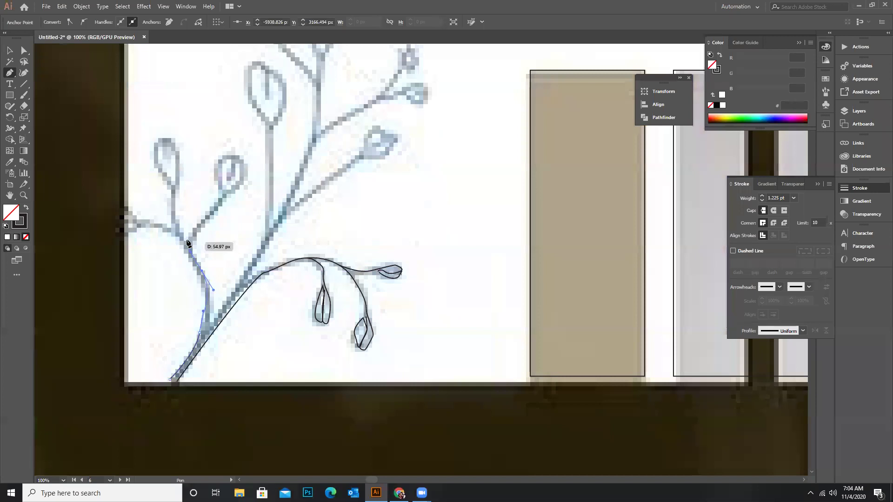
drag(220, 203, 228, 195)
mouse_move(243, 162)
mouse_down()
mouse_move(229, 142)
mouse_move(233, 175)
mouse_up()
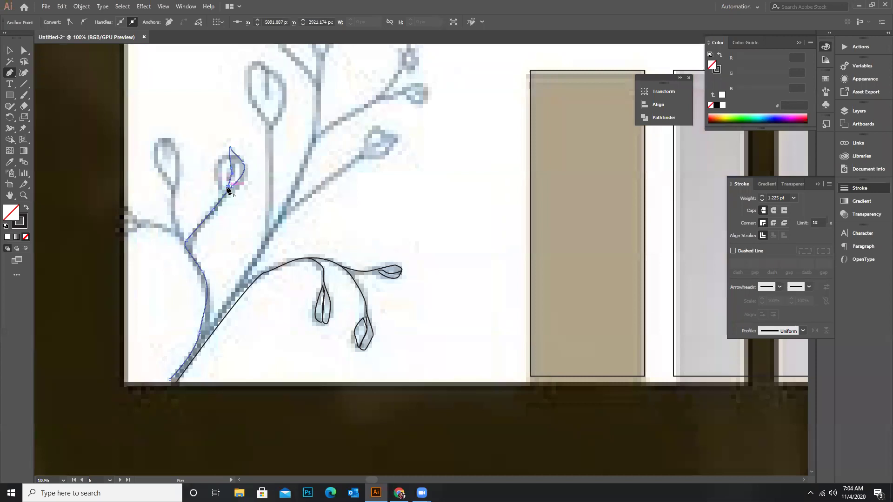
click(226, 154)
drag(222, 185, 229, 193)
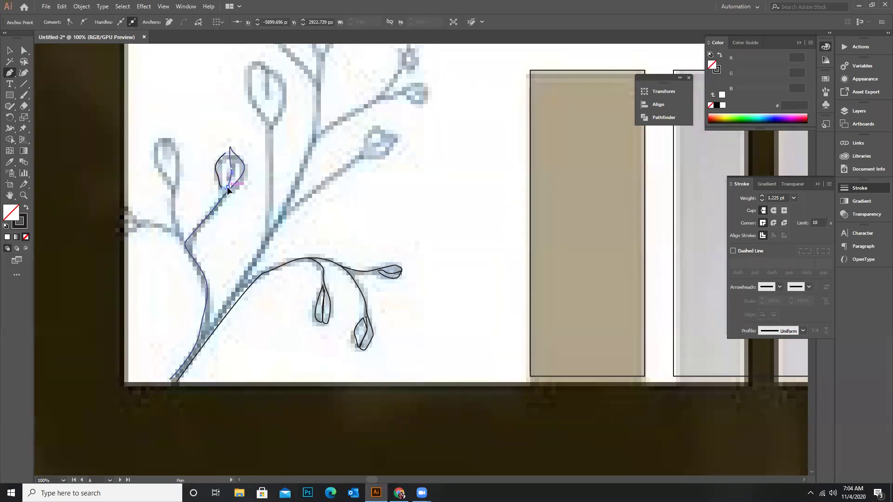
Trace the left branch's upright bud and stalk, plus the twig and bud reaching the post's edge, with the Pen tool
click(173, 190)
drag(165, 138, 178, 152)
drag(175, 188, 172, 199)
click(185, 241)
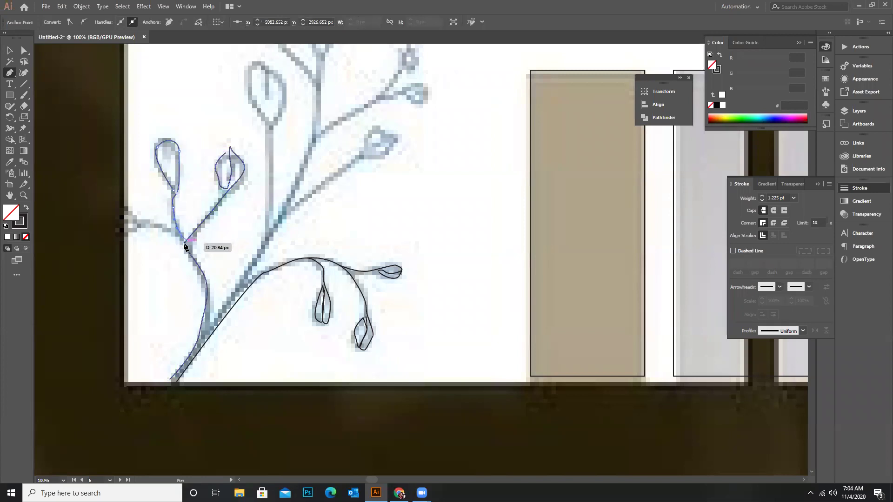
key(Escape)
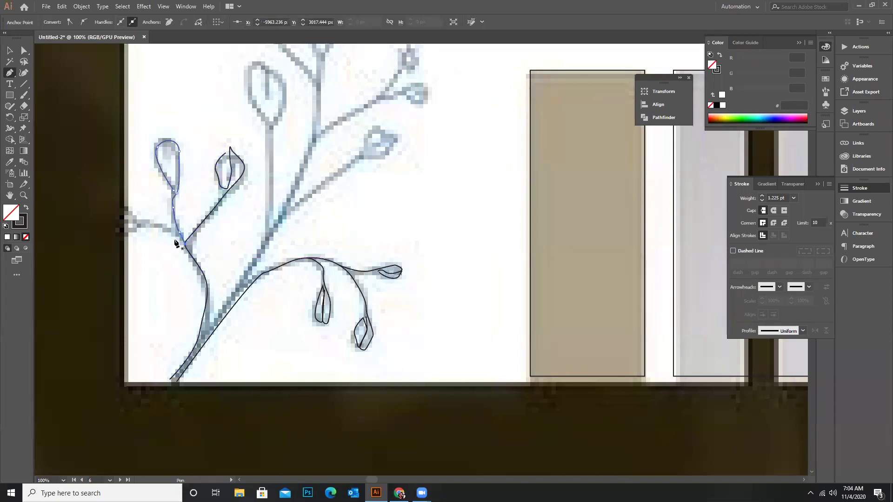
click(183, 242)
drag(126, 212, 144, 226)
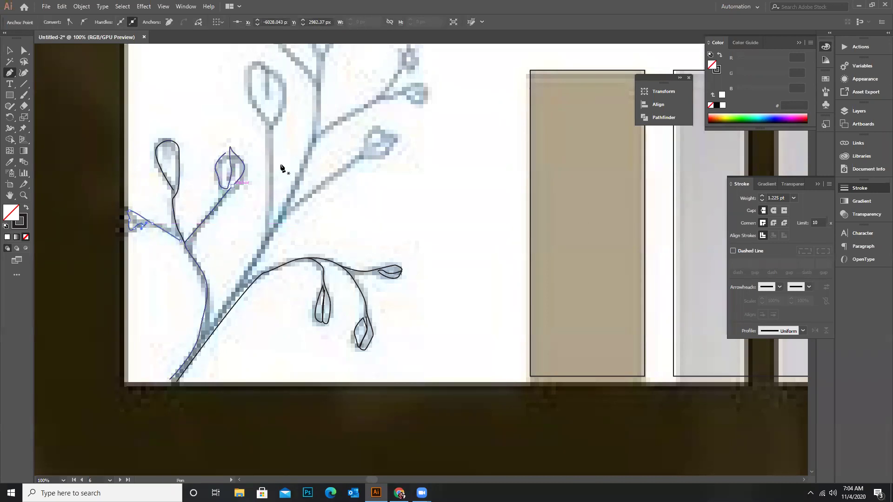
Trace the tall middle stem and its large teardrop bud with the Pen tool, starting at the main stem
scroll(149, 218, down, 2)
scroll(253, 200, up, 2)
scroll(219, 214, up, 2)
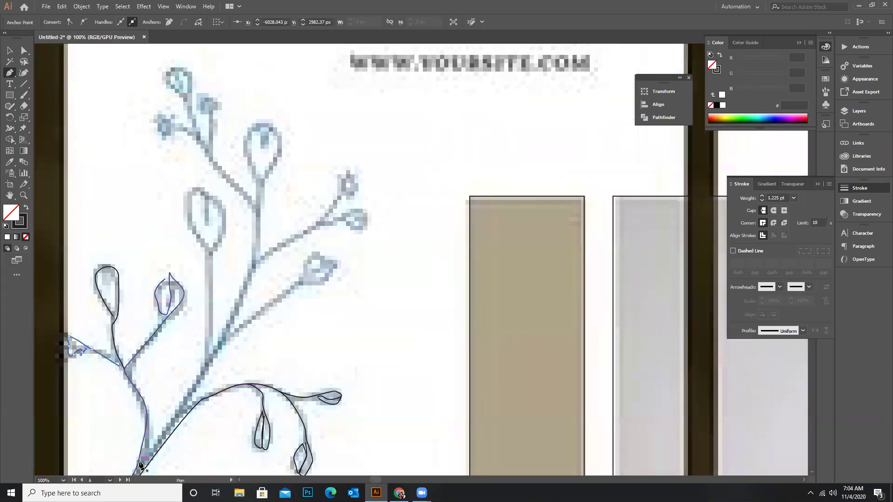
scroll(239, 315, down, 2)
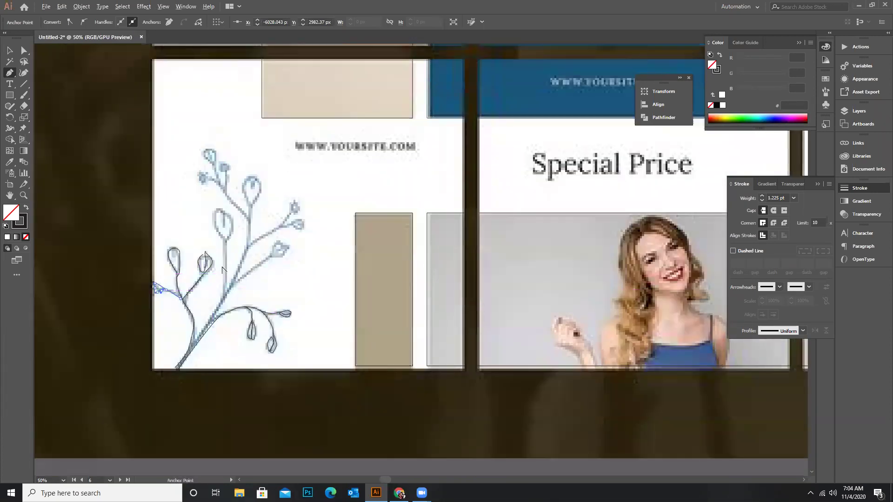
scroll(226, 357, up, 1)
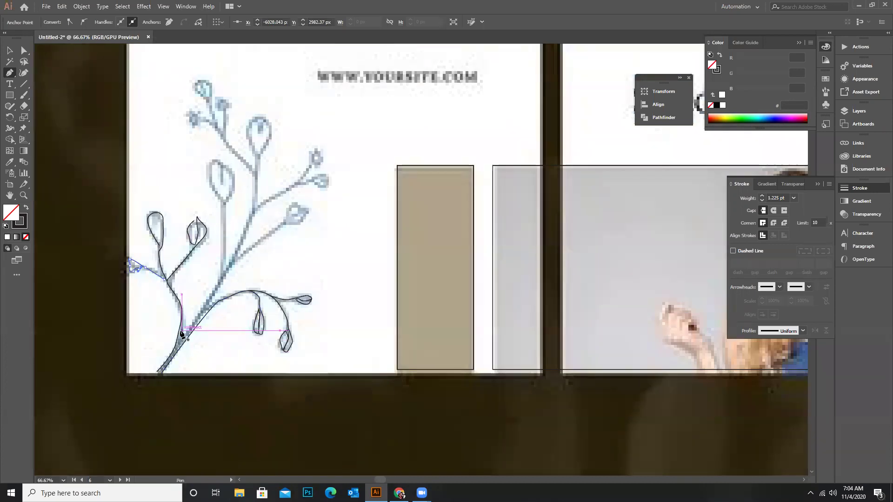
drag(183, 332, 225, 221)
drag(210, 159, 216, 159)
drag(226, 201, 225, 207)
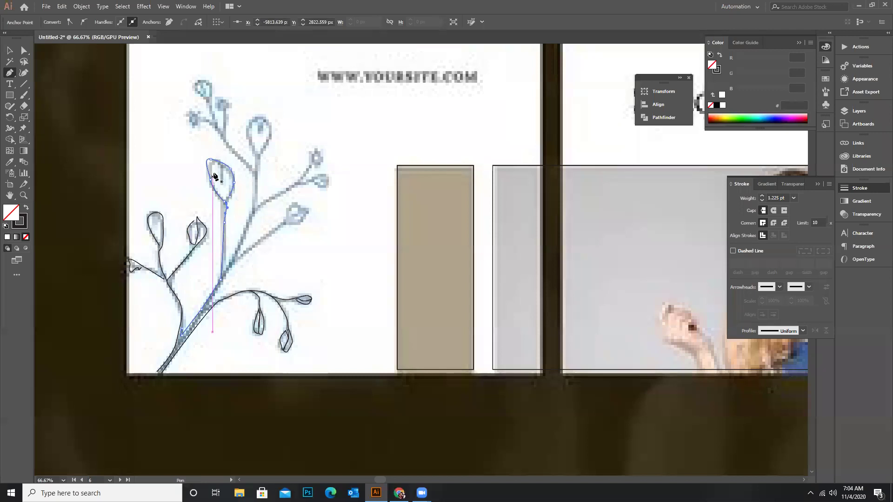
Trace the curved inner vein of the tall middle stem's large teardrop bud with the Pen tool
click(214, 163)
drag(225, 184, 229, 189)
click(222, 274)
ctrl+click(222, 278)
Trace the lower right-hand branch from the main stem to its rounded bud, including the bud's inner curl, with the Pen tool
click(223, 272)
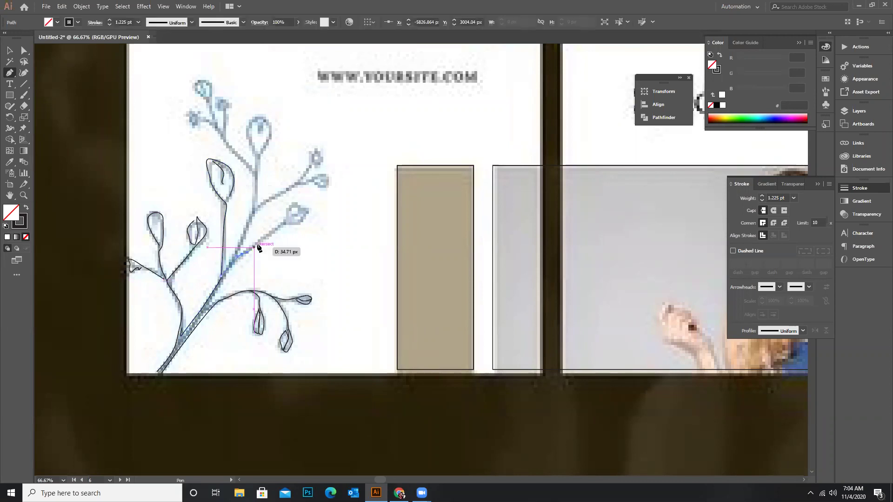
click(299, 209)
click(295, 203)
click(306, 212)
click(286, 222)
drag(285, 222, 305, 211)
click(291, 217)
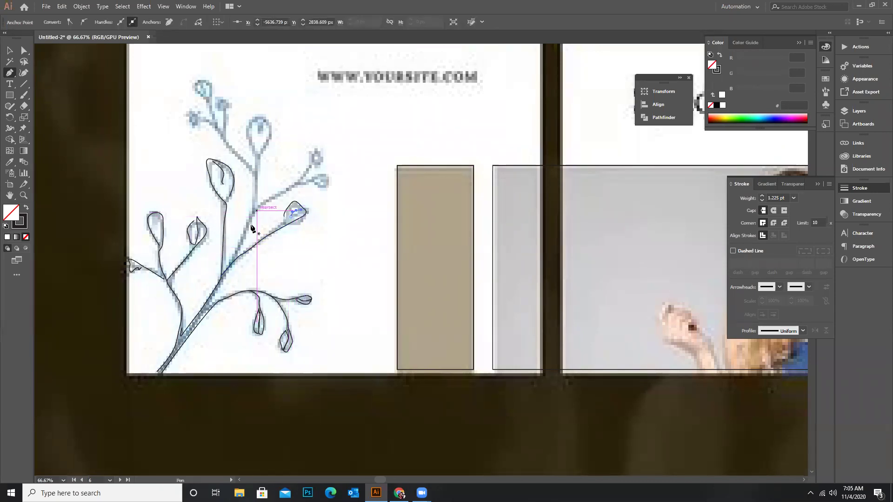
Trace the upper right-hand branch from the main stem, plus its short side twig and small bud, with the Pen tool
click(227, 269)
click(259, 207)
drag(307, 177, 331, 190)
click(300, 185)
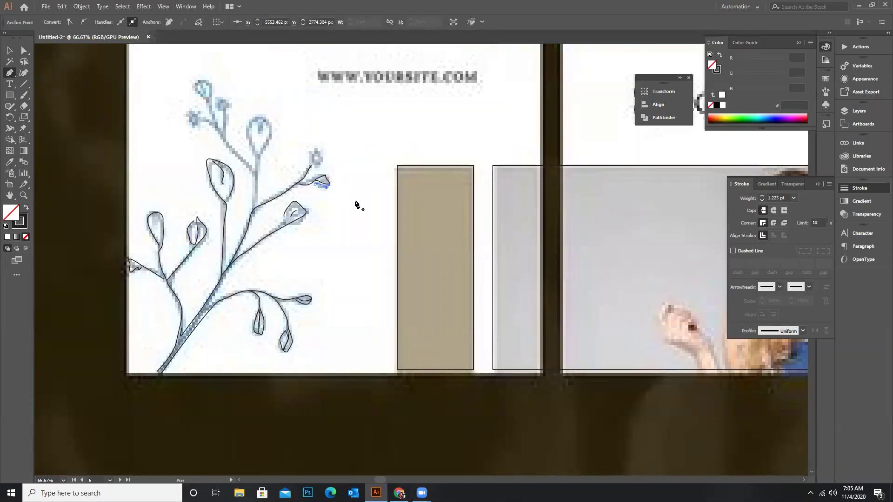
Trace the small bud at the tip of the upper right-hand branch with the Pen tool
scroll(317, 164, up, 3)
drag(314, 166, 323, 148)
drag(329, 153, 298, 173)
click(326, 167)
scroll(371, 168, down, 3)
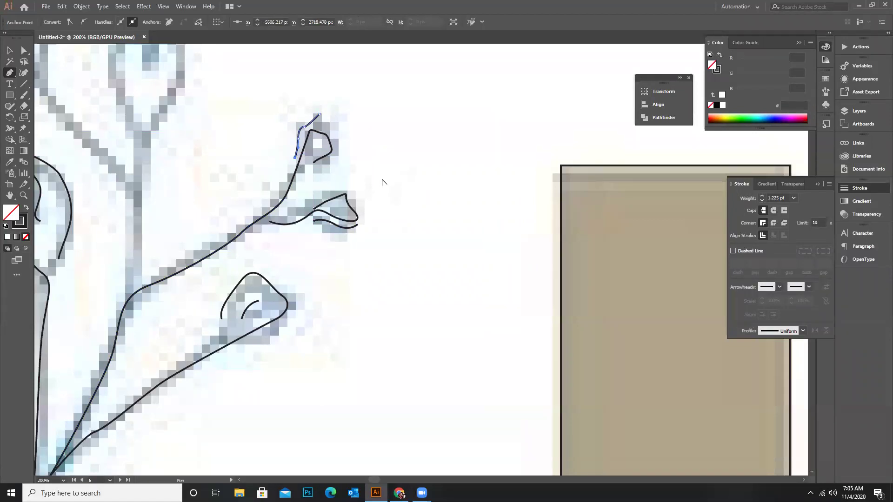
Trace the outlines of the two topmost buds, the large central bud and the small left-hand bud with the Pen tool
scroll(189, 154, up, 3)
drag(186, 139, 211, 169)
click(211, 164)
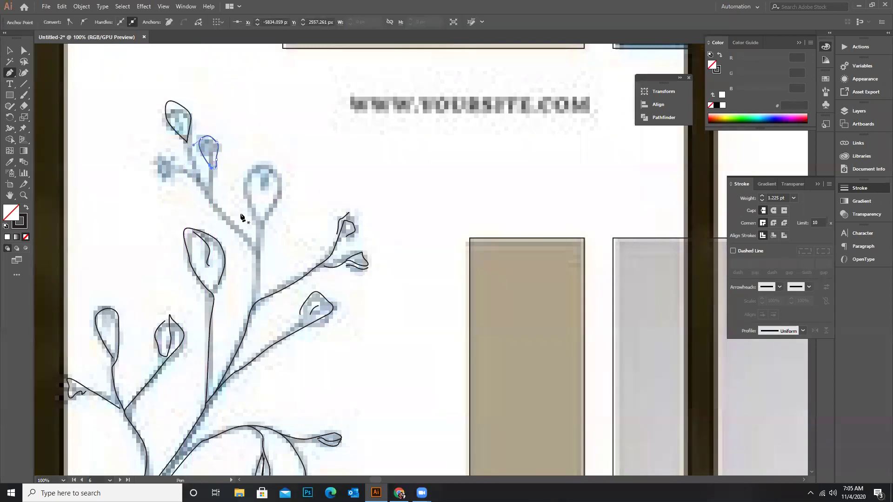
ctrl+click(258, 163)
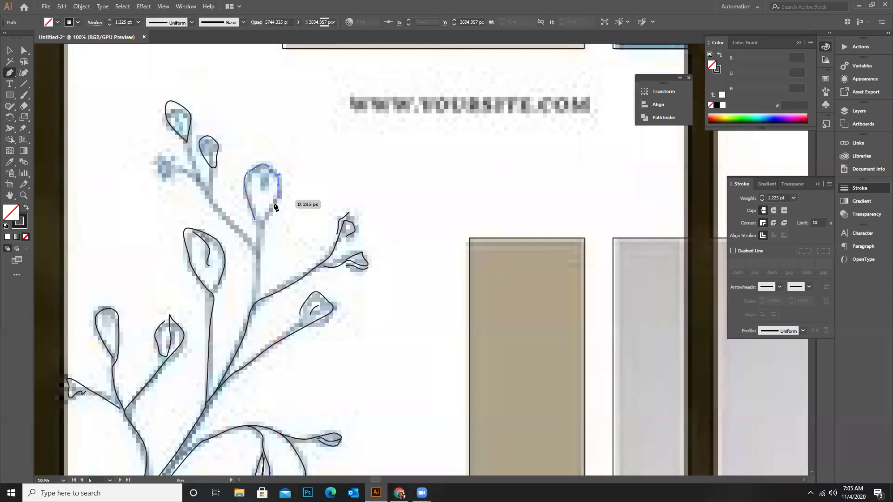
ctrl+click(259, 222)
click(171, 179)
drag(156, 162, 170, 178)
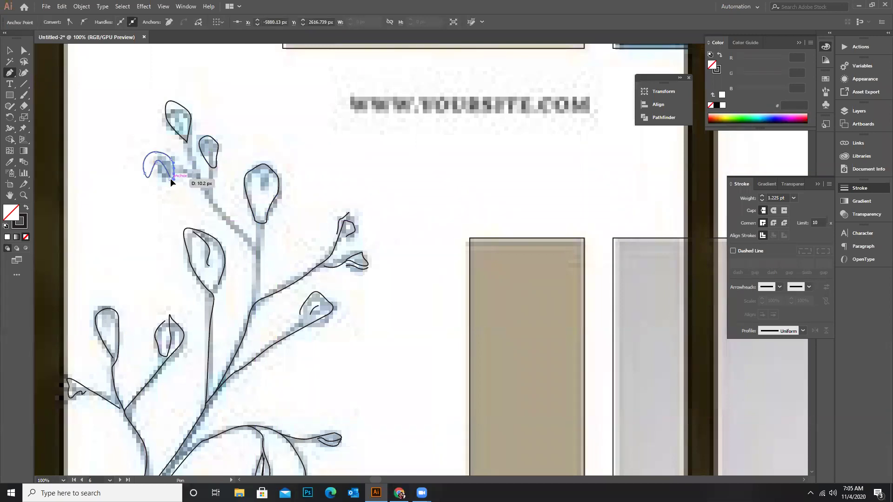
Trace the curved upper stem from the topmost bud down to the fork with the upper right-hand branch
click(187, 141)
click(200, 185)
click(210, 195)
click(225, 224)
click(252, 247)
click(259, 270)
click(255, 299)
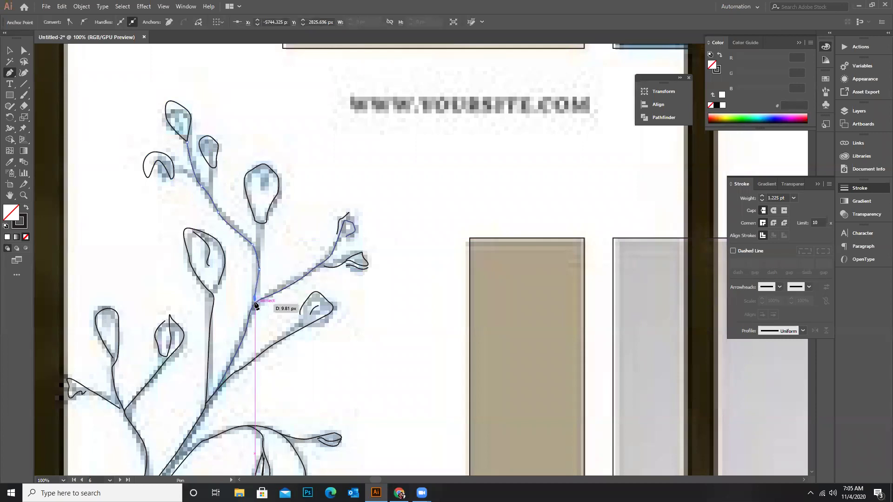
Trace the large central bud's inner vein and its stalk down to the upper stem
click(259, 180)
click(261, 201)
click(262, 225)
click(259, 250)
click(259, 262)
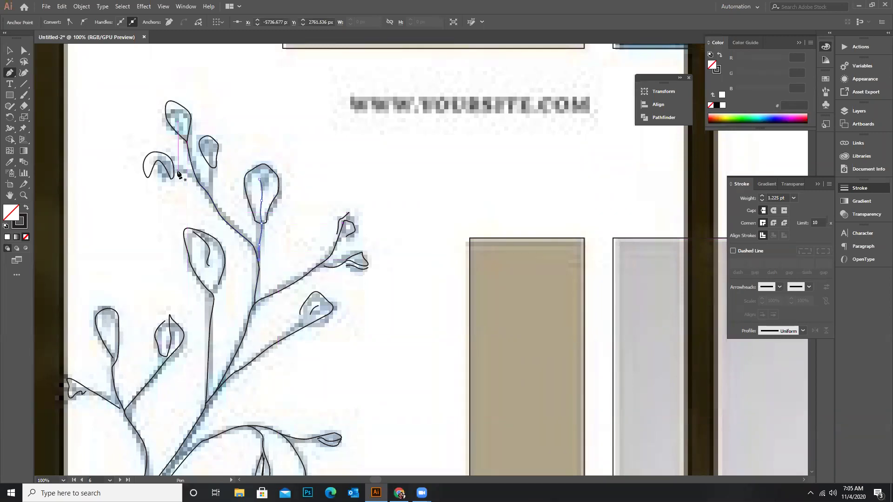
Trace the inner veins of the three small top buds and connect the side buds to the stem with stalks
drag(184, 125, 185, 131)
click(185, 140)
key(Escape)
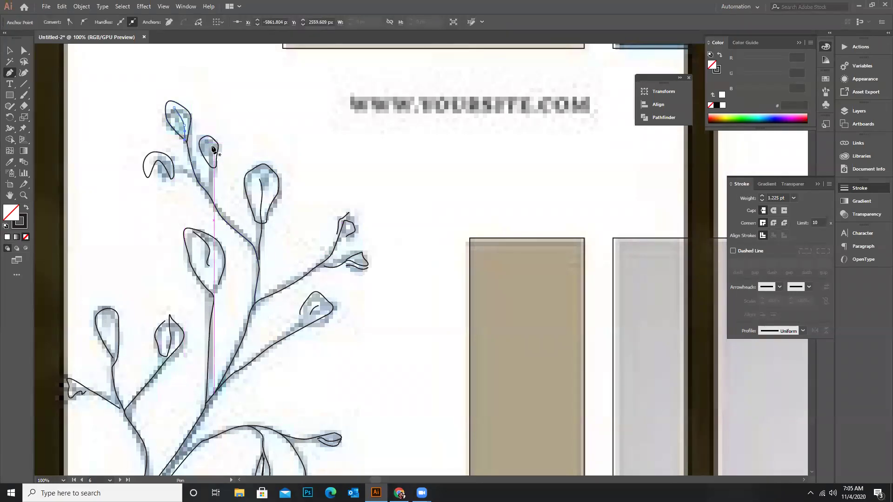
click(215, 195)
ctrl+click(224, 220)
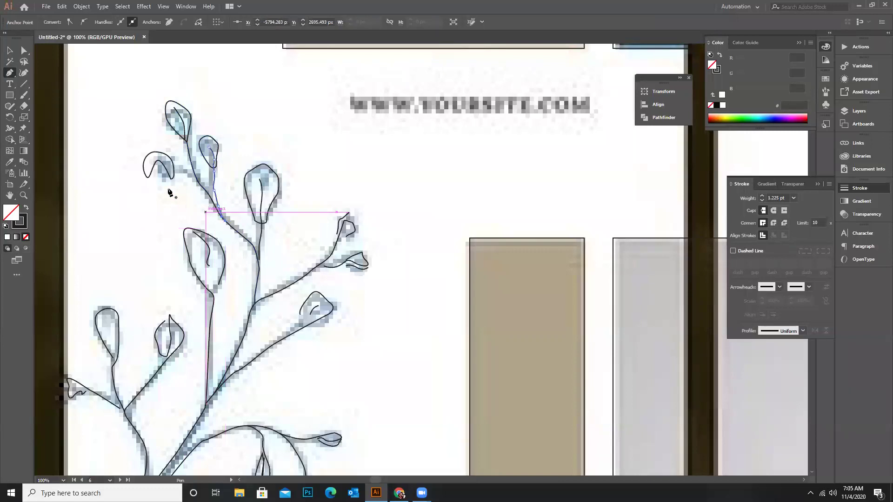
ctrl+click(153, 163)
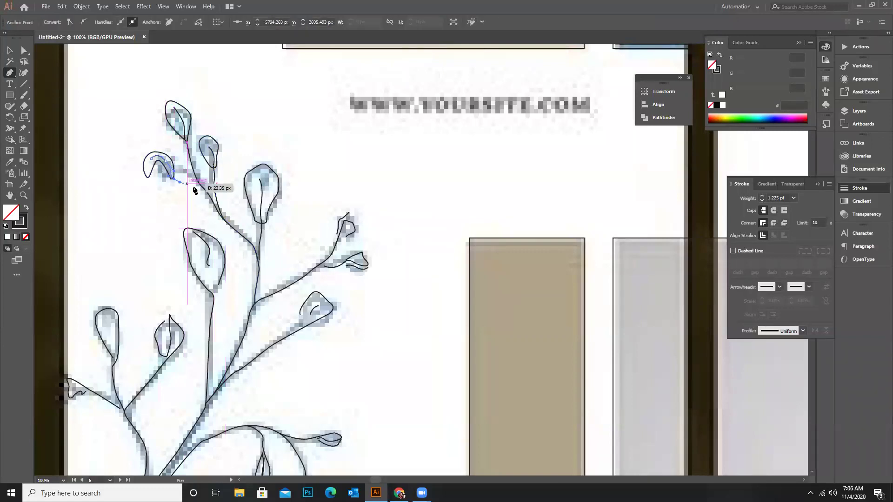
drag(204, 192, 209, 197)
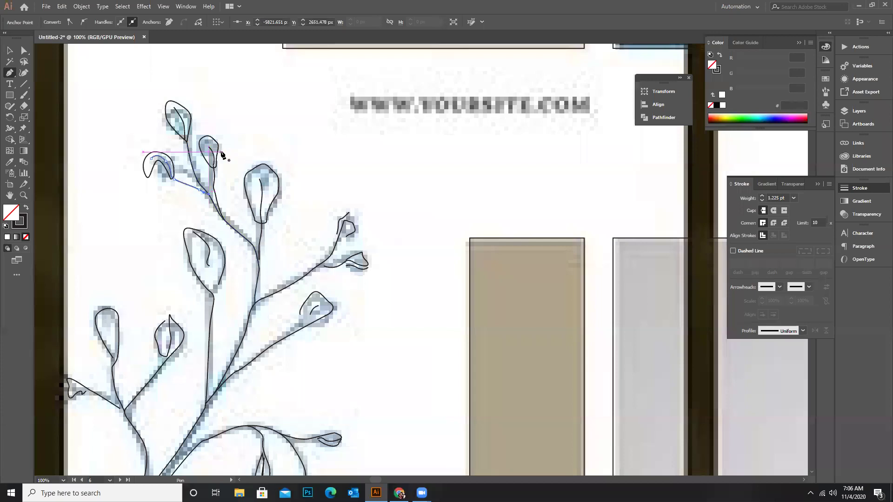
Select all the traced paths of the floral sprig in the bottom-left post
alt+scroll(261, 153, down, 4)
alt+scroll(79, 261, up, 2)
click(14, 49)
click(143, 242)
drag(252, 360, 294, 431)
click(133, 199)
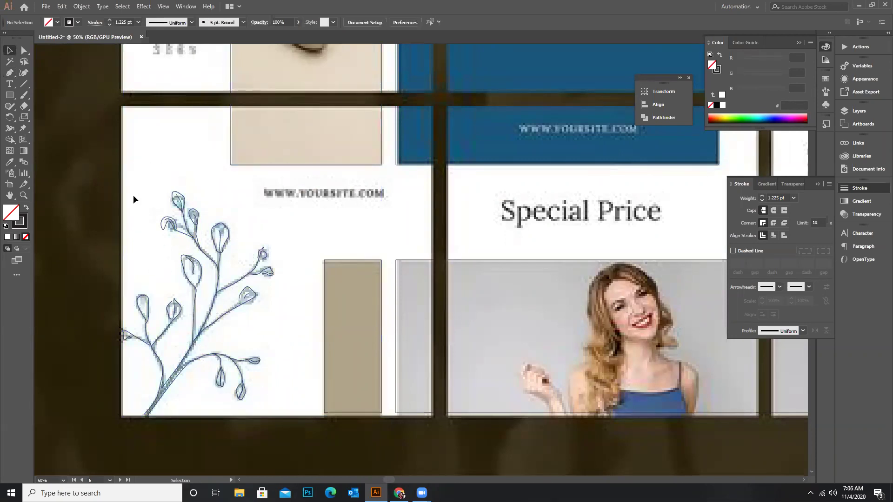
click(208, 311)
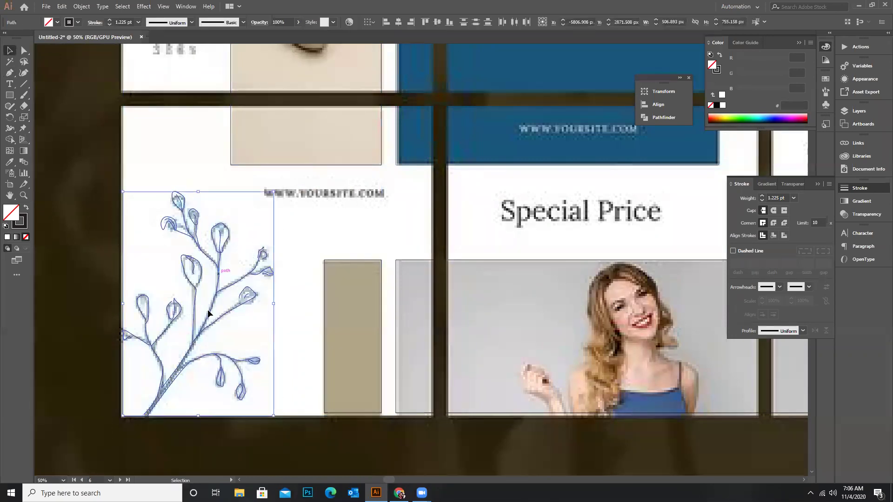
double_click(20, 220)
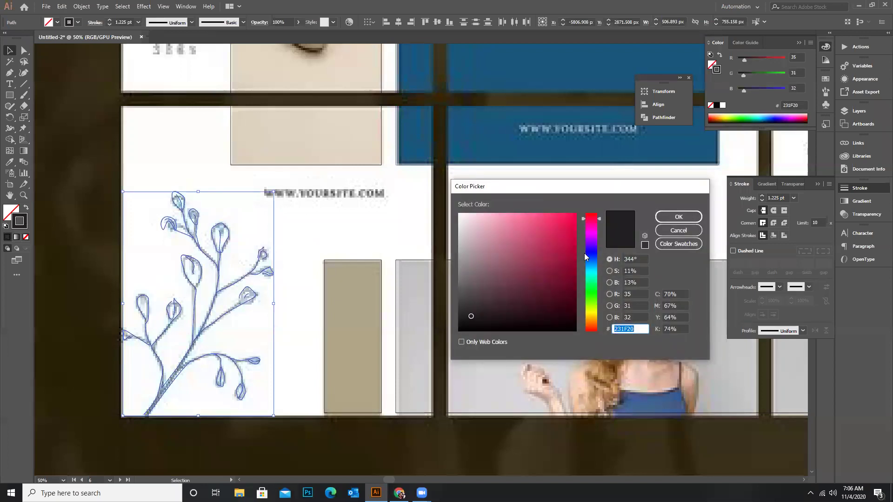
click(679, 230)
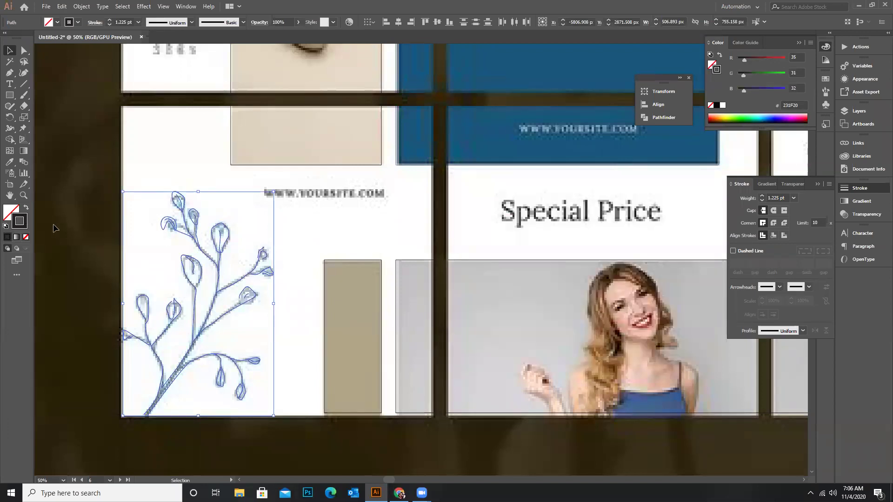
double_click(11, 210)
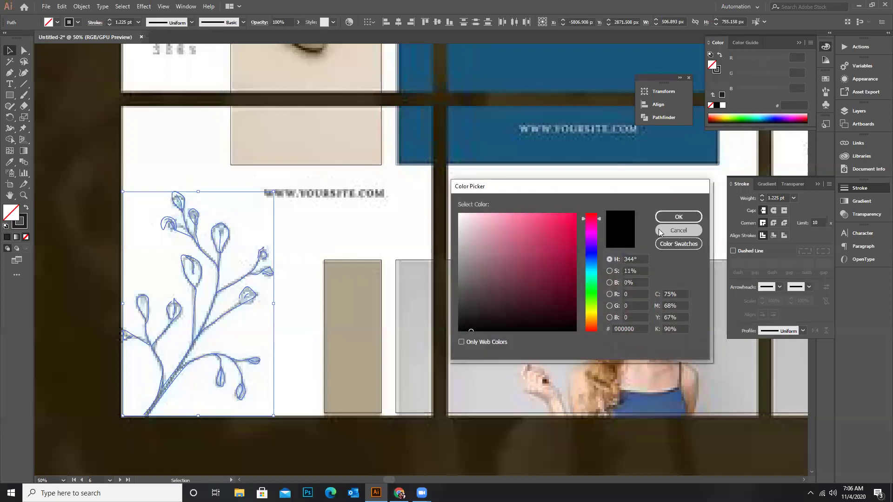
click(682, 231)
Apply the blue block's colour, sampled with the Eyedropper, to the sprig's stroke without a fill, and set its weight to 6 pt
key(i)
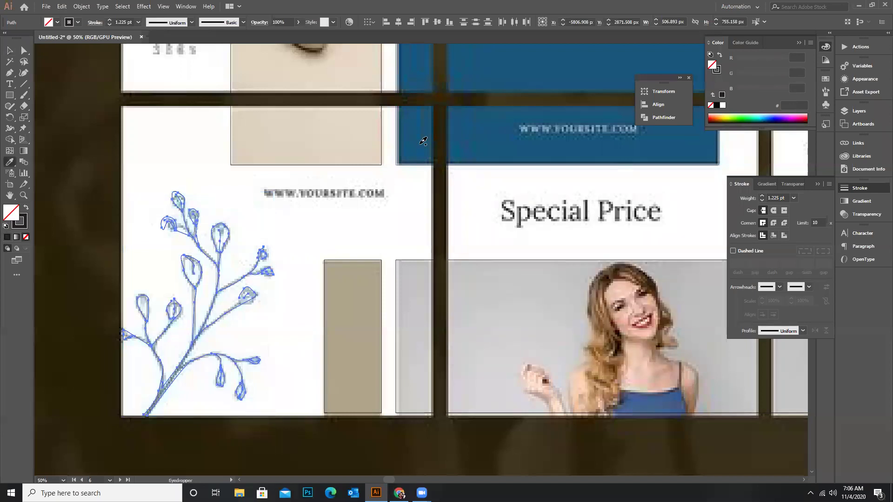
click(423, 140)
click(25, 209)
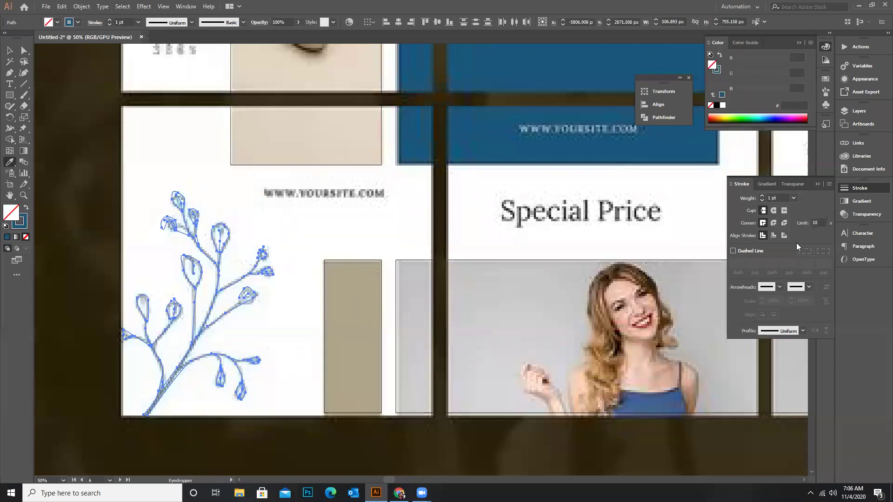
click(794, 199)
click(814, 292)
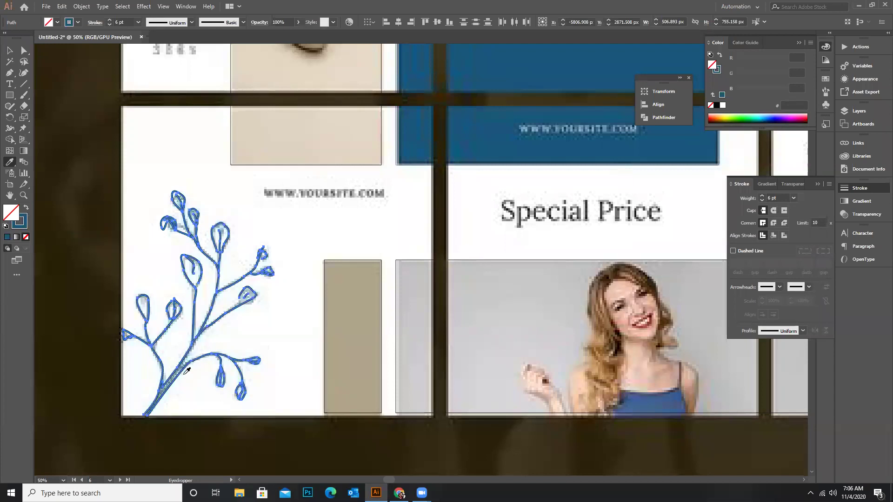
click(9, 50)
click(80, 136)
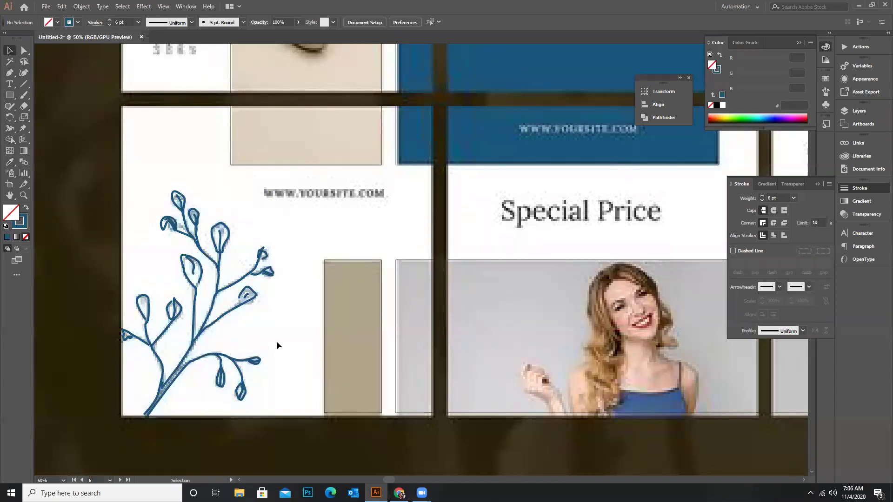
Check the sprig's line ends up close and give all its strokes a round cap
scroll(253, 234, up, 2)
scroll(253, 233, up, 2)
mouse_move(237, 215)
mouse_down()
mouse_move(253, 228)
mouse_move(286, 222)
mouse_move(243, 214)
mouse_move(224, 227)
mouse_move(236, 231)
mouse_up()
click(240, 255)
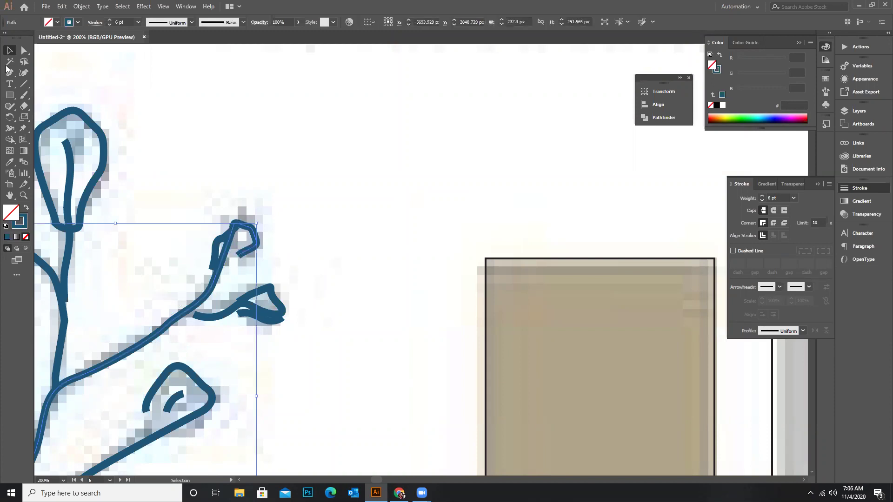
scroll(197, 224, down, 4)
drag(87, 165, 284, 416)
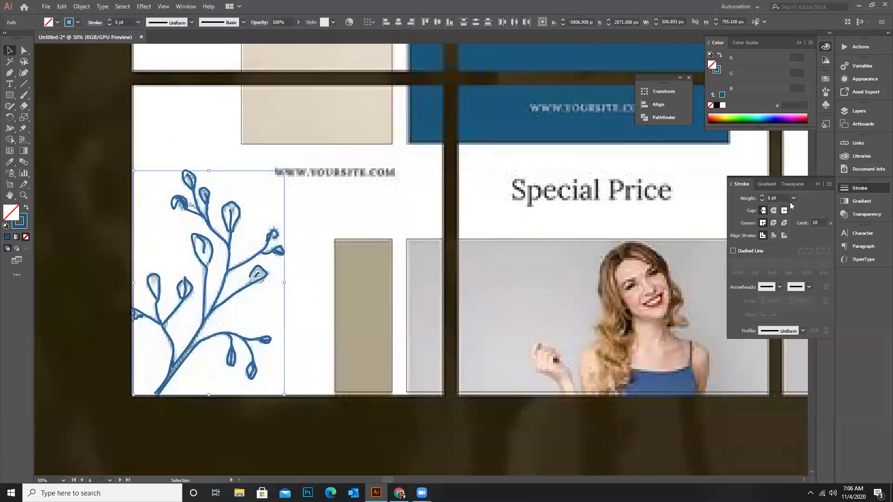
click(182, 217)
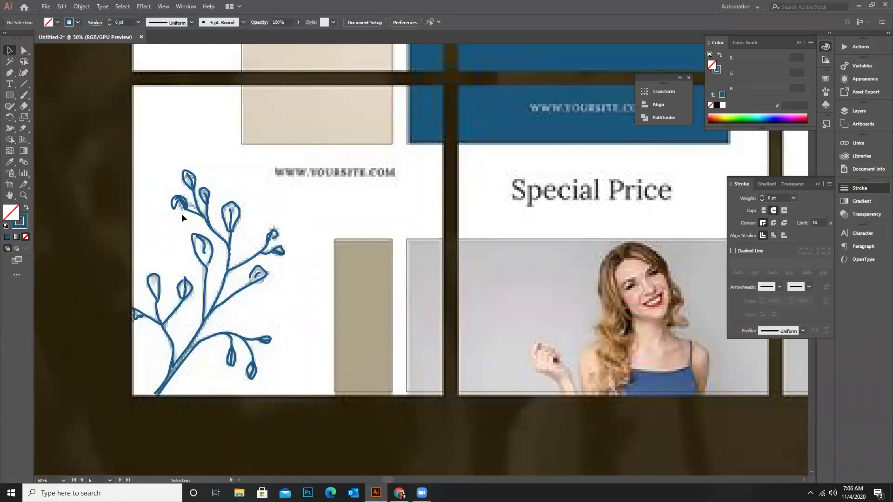
Apply the lens-shaped variable width profile with tapered ends to all the strokes of the sprig
drag(119, 168, 302, 414)
scroll(170, 305, down, 2)
scroll(297, 269, down, 1)
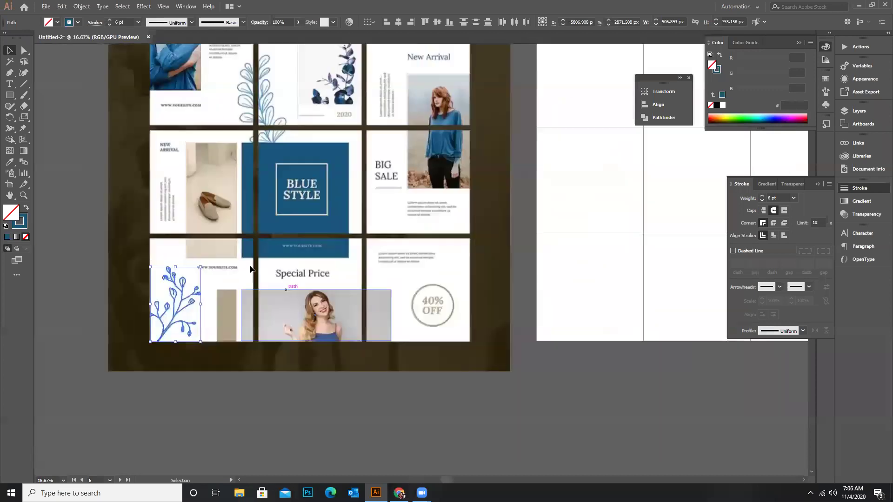
mouse_move(190, 358)
mouse_down()
mouse_move(201, 372)
mouse_move(191, 359)
mouse_up()
scroll(175, 389, up, 2)
scroll(177, 328, down, 1)
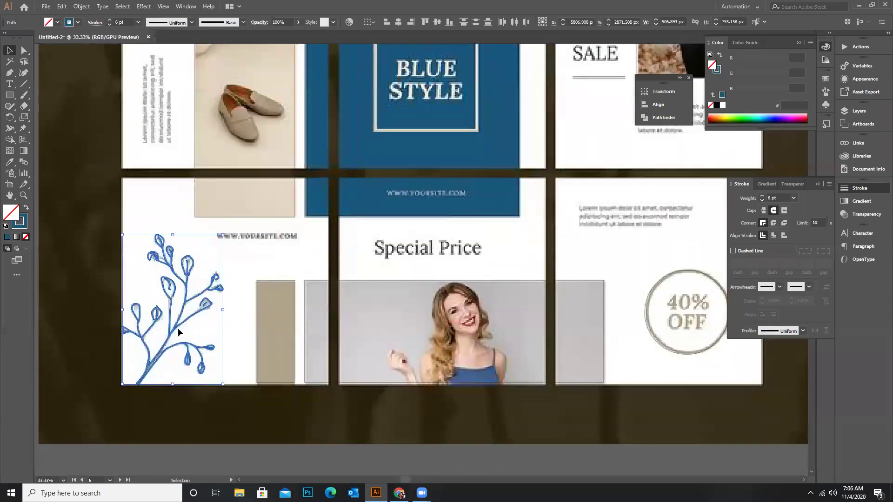
mouse_move(174, 326)
mouse_down()
mouse_move(180, 339)
mouse_move(182, 331)
mouse_up()
click(804, 331)
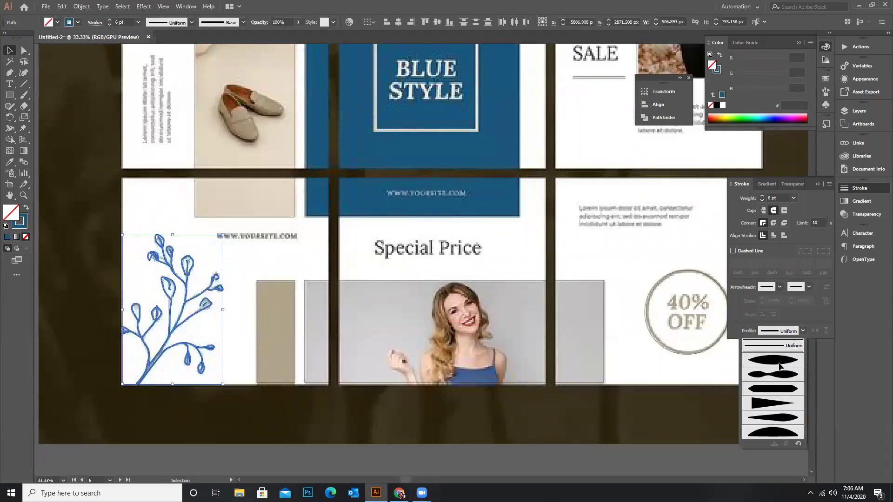
click(750, 361)
click(236, 271)
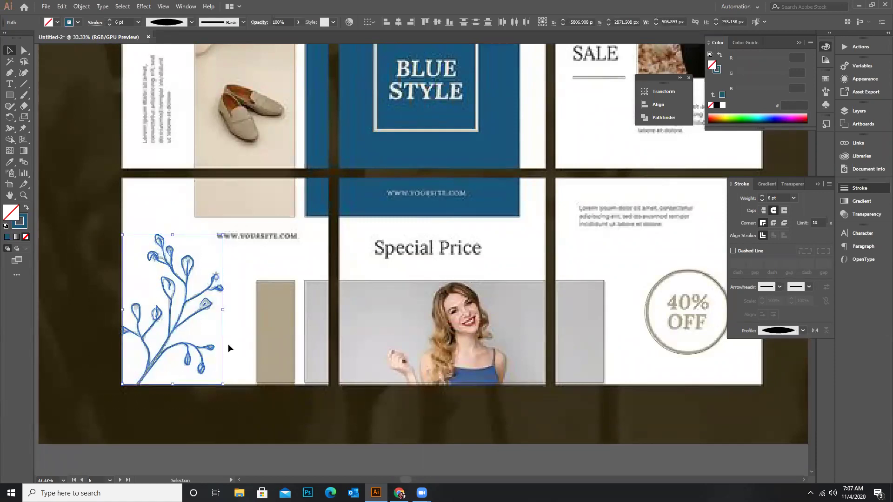
Examine the restyled sprig up close and within the whole reference layout
scroll(217, 367, up, 1)
scroll(222, 361, down, 1)
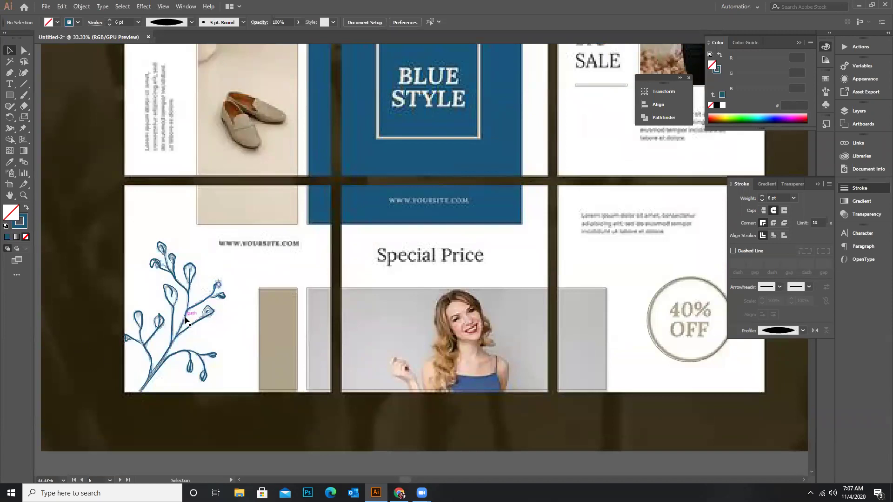
scroll(186, 319, up, 1)
scroll(280, 318, up, 2)
scroll(267, 243, down, 4)
scroll(182, 260, down, 1)
scroll(285, 255, up, 4)
scroll(285, 256, down, 6)
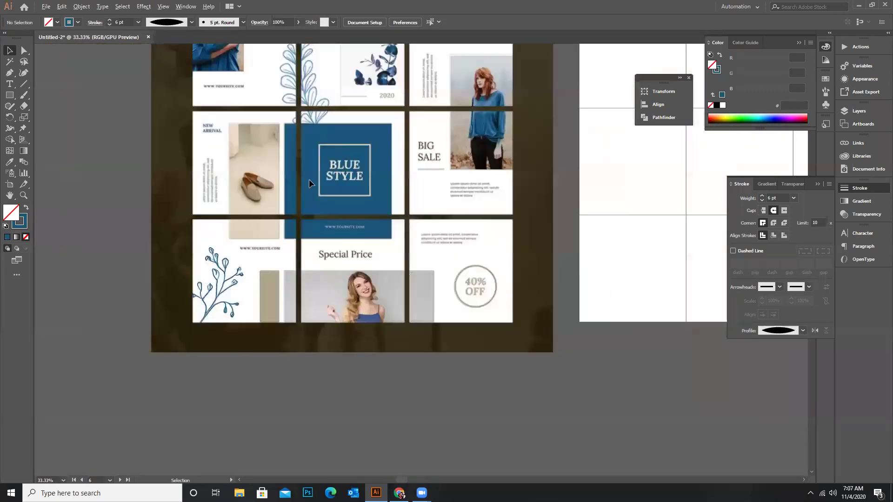
scroll(289, 174, up, 1)
scroll(241, 241, down, 2)
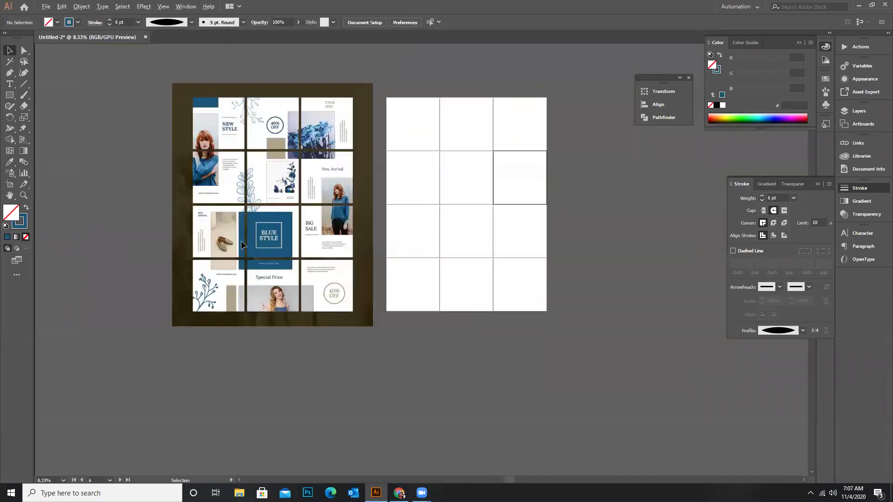
Duplicate the sprig from the lowest row onto the hanging branch between the first two top tiles and rotate it to hang diagonally
scroll(170, 304, up, 1)
drag(219, 358, 219, 357)
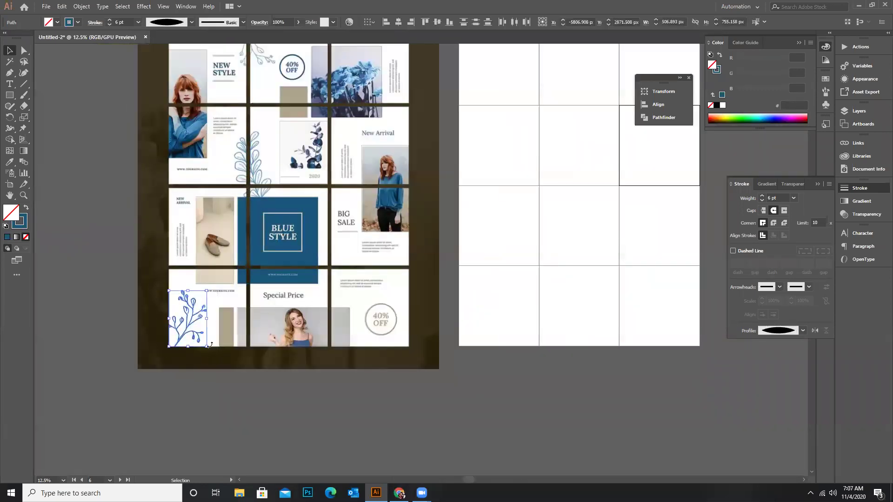
drag(196, 304, 255, 95)
scroll(255, 96, up, 4)
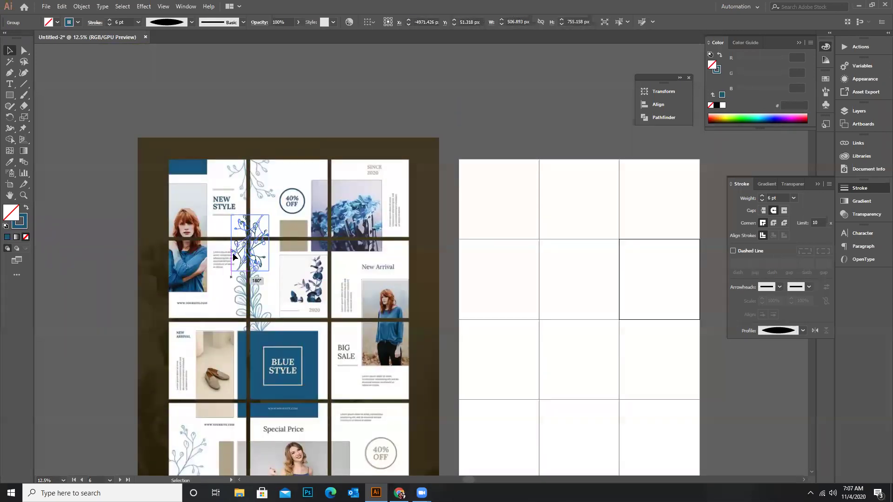
drag(261, 226, 243, 169)
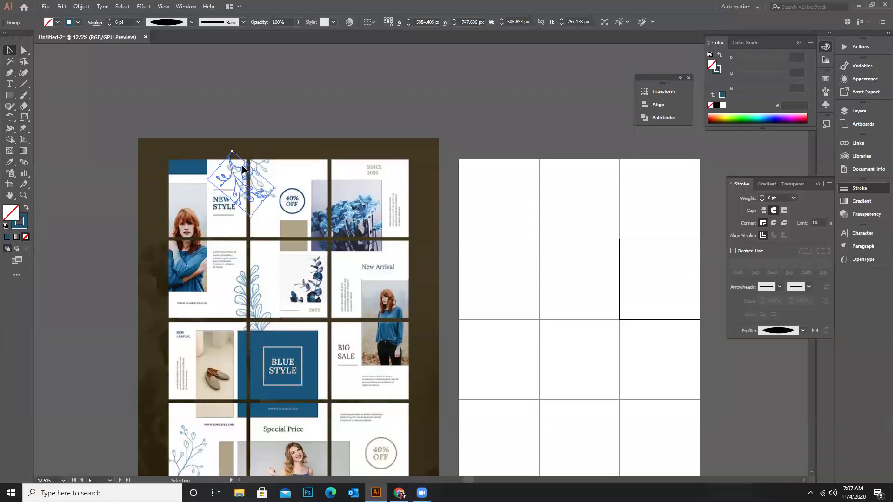
Scale the rotated sprig copy down to fit the hanging branch and undo the last move
scroll(243, 168, up, 2)
drag(222, 133, 243, 166)
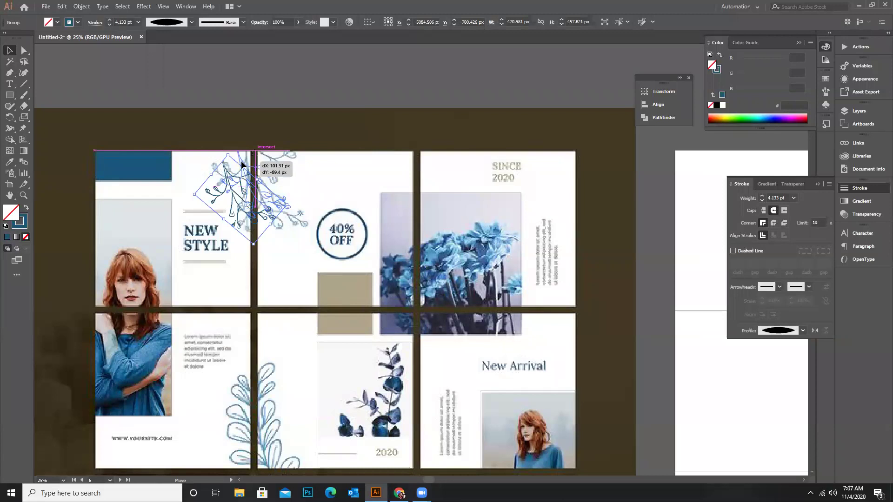
key(ctrl+z)
click(267, 83)
Trace the large leaf at the base of the leafy branch above the BLUE STYLE block with the Pen tool
alt+scroll(264, 182, down, 1)
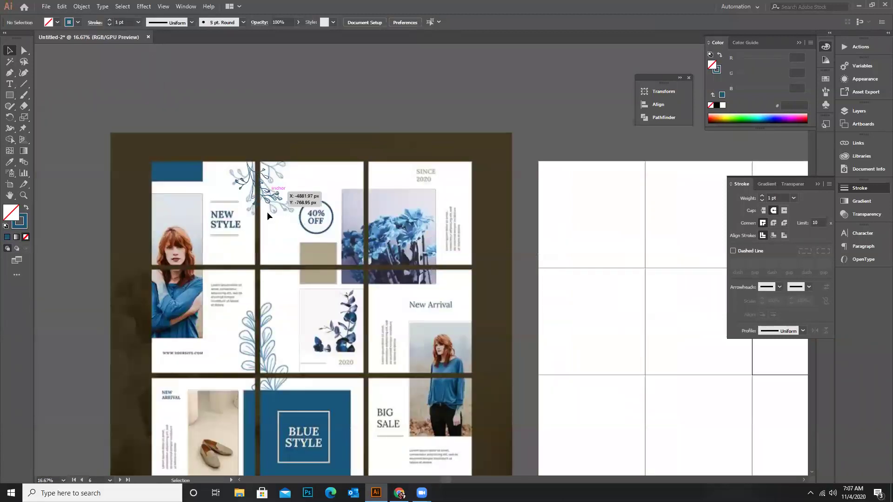
scroll(267, 211, down, 4)
alt+scroll(272, 309, up, 2)
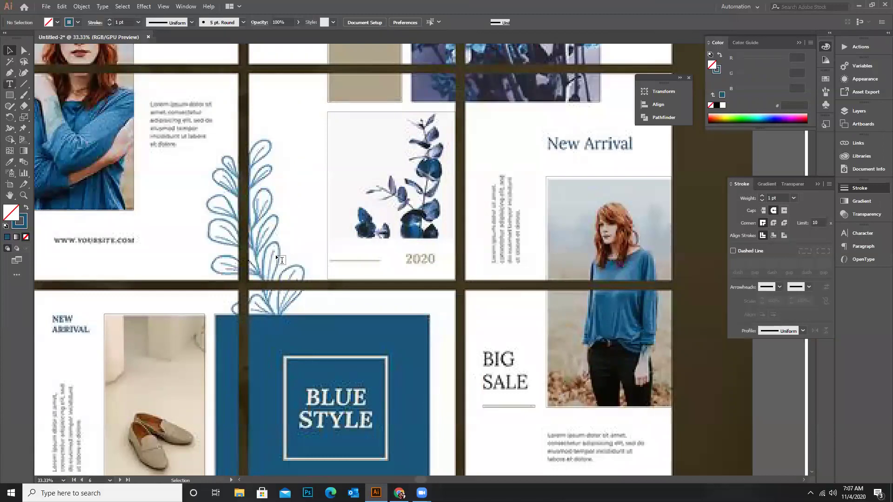
alt+scroll(279, 254, up, 2)
key(p)
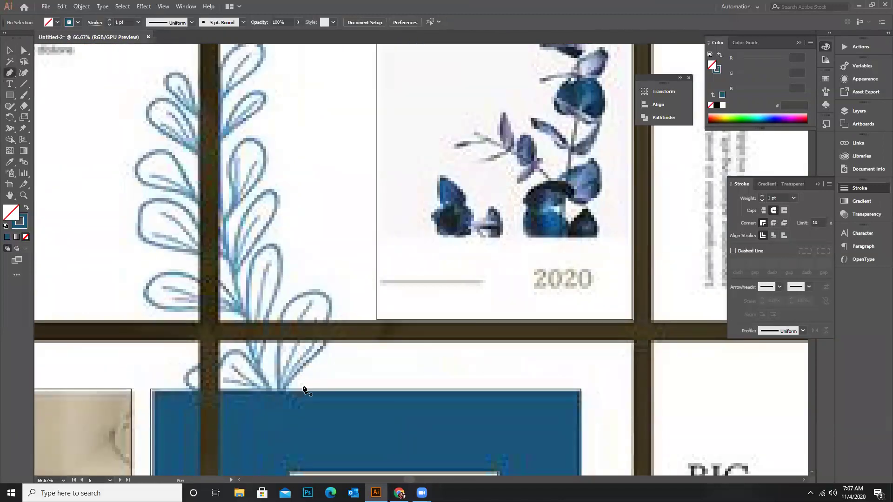
click(279, 389)
mouse_move(314, 291)
mouse_down()
mouse_move(360, 309)
mouse_move(369, 299)
mouse_move(371, 308)
mouse_move(368, 294)
mouse_up()
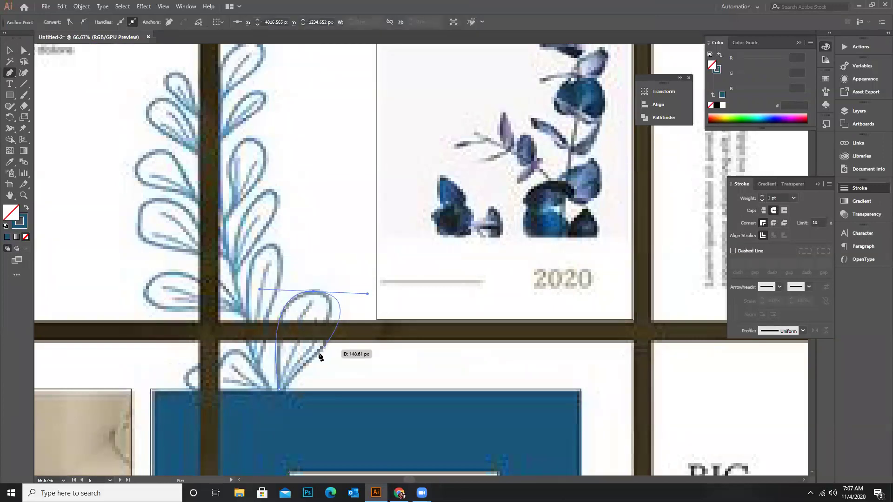
drag(279, 389, 280, 390)
Trace the upright leaf beside the large base leaf as a closed curved Pen path
click(263, 376)
drag(259, 251, 284, 285)
click(278, 296)
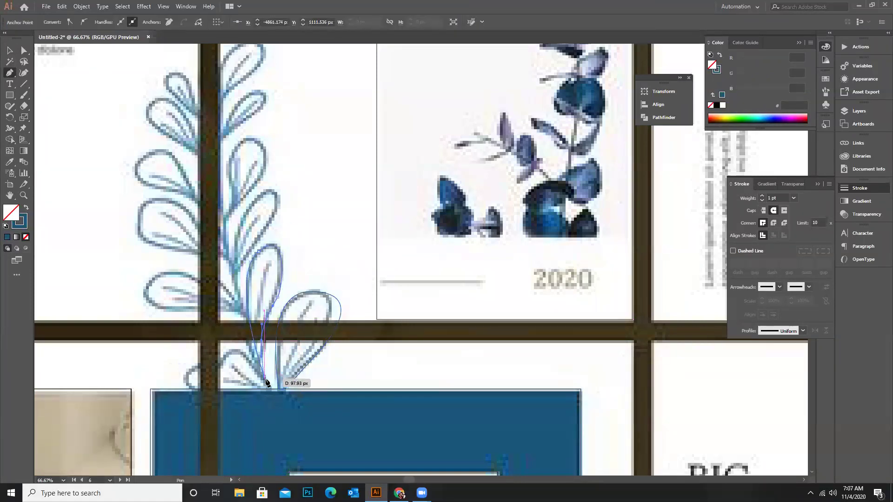
click(263, 376)
Trace the slanted third leaf on the right side of the branch with the Pen tool, redoing its first attempt
click(237, 297)
drag(273, 214, 310, 209)
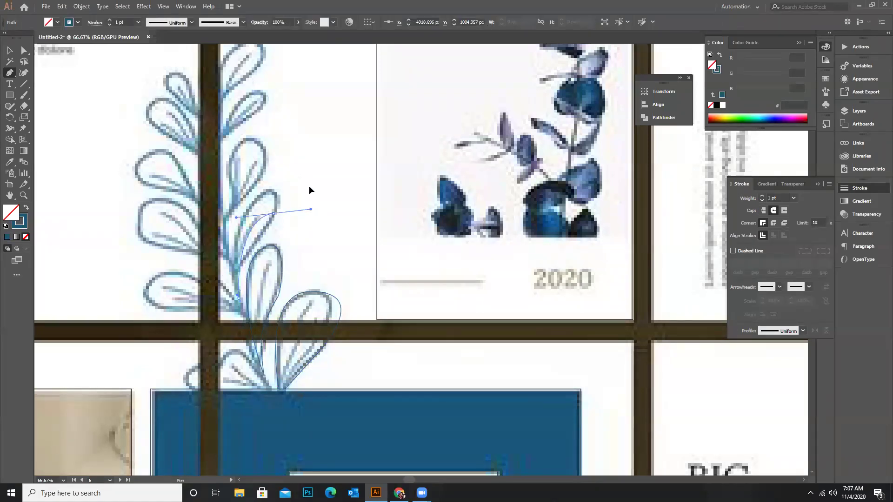
drag(237, 297, 239, 275)
click(244, 263)
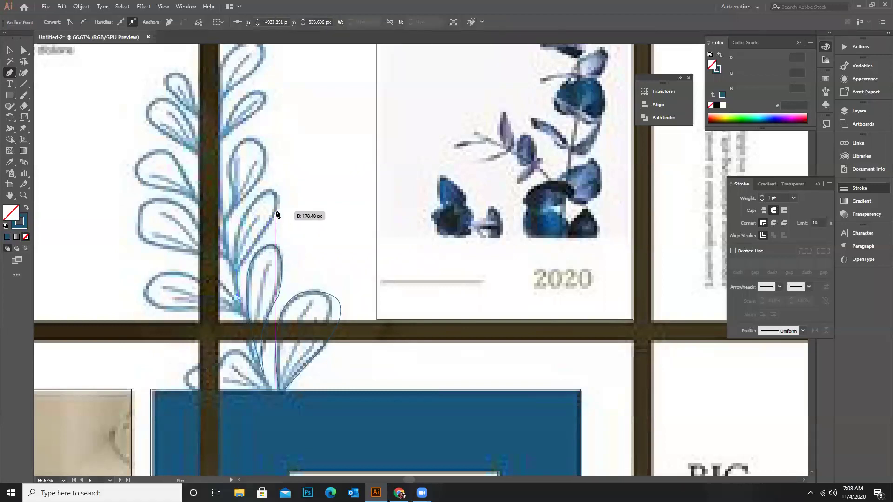
drag(243, 216, 213, 262)
drag(238, 298, 237, 295)
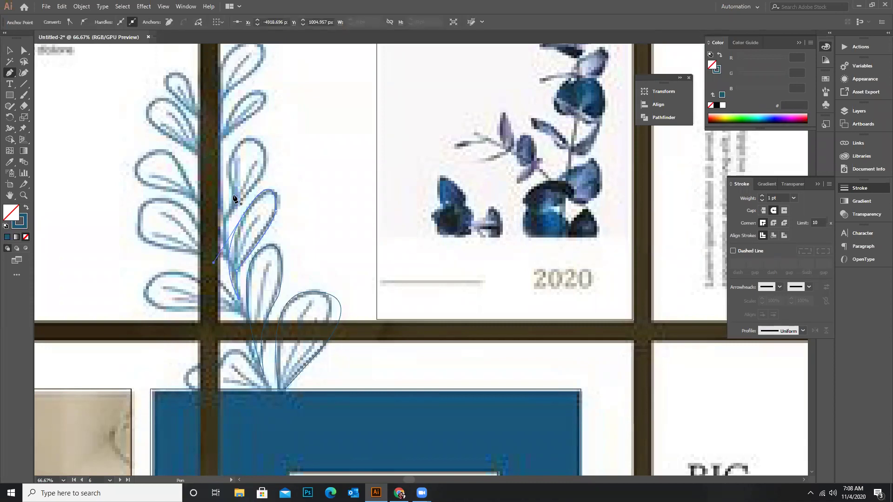
Outline the three remaining leaves on the right side of the branch up to its tip
drag(258, 187, 226, 215)
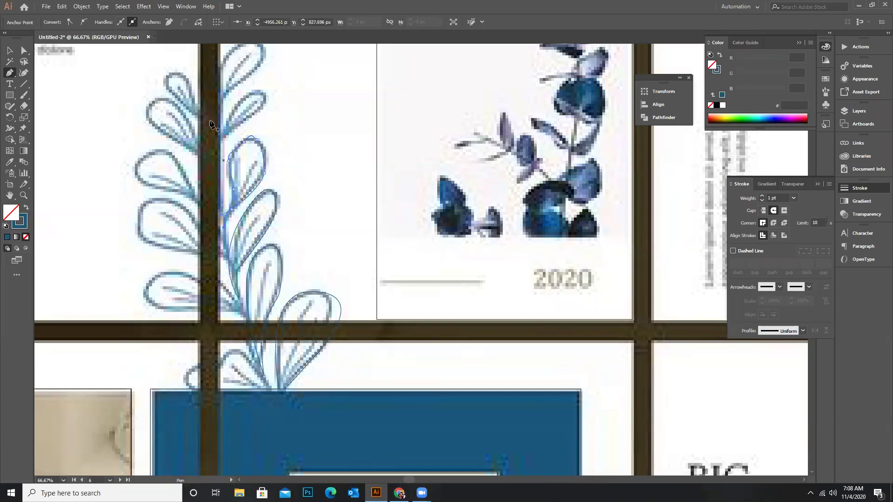
click(222, 138)
drag(252, 92, 238, 136)
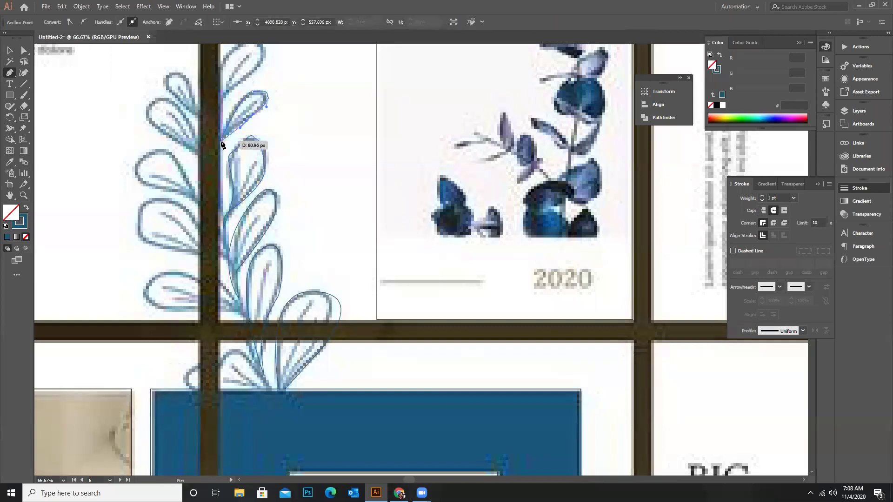
scroll(253, 97, up, 1)
scroll(253, 97, up, 2)
click(220, 134)
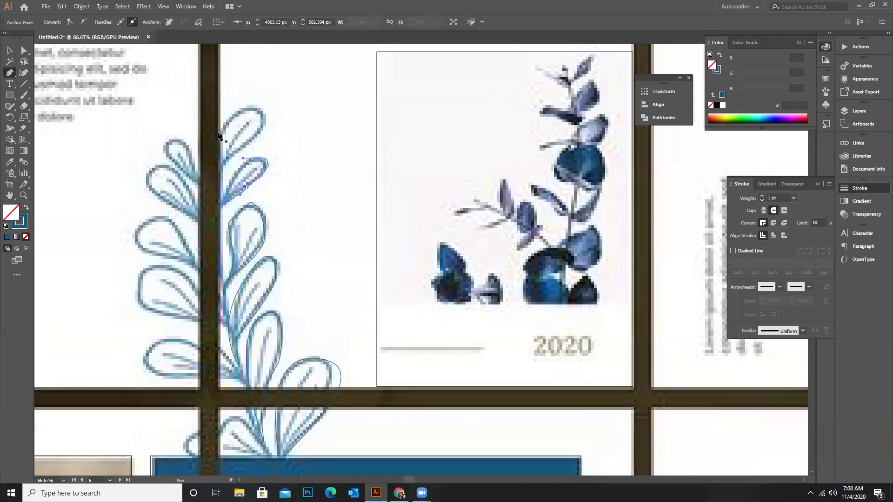
drag(252, 108, 219, 135)
click(222, 166)
Outline the three upper leaves on the left side of the branch with the Pen tool
drag(175, 152, 179, 168)
drag(197, 181, 197, 208)
click(170, 167)
drag(151, 173, 165, 206)
drag(198, 217, 225, 221)
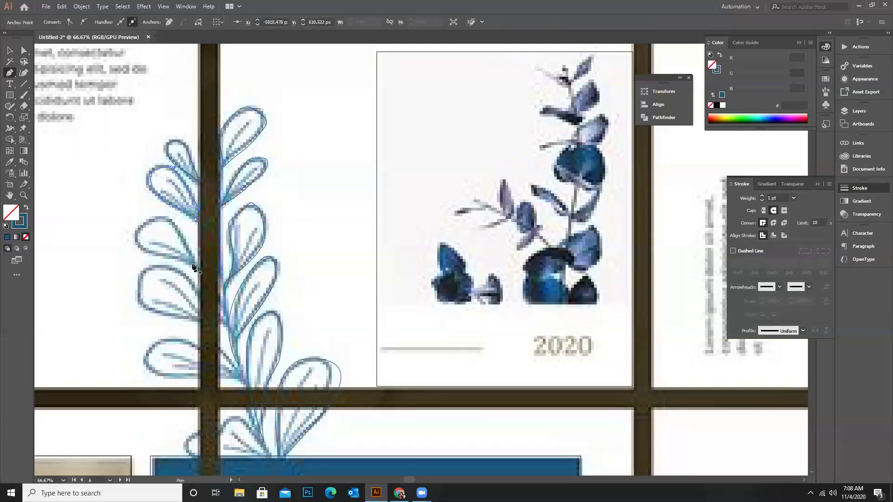
drag(140, 234, 147, 253)
drag(194, 269, 195, 271)
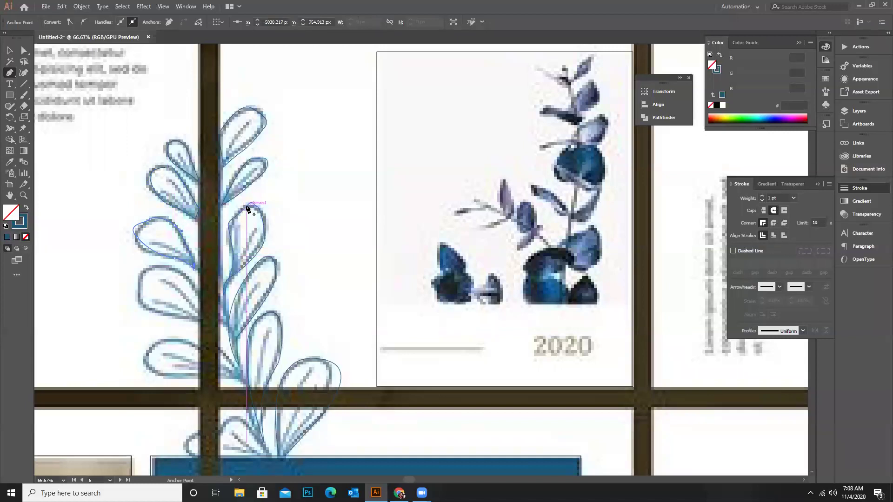
Outline the next two larger leaves lower on the left side of the branch with the Pen tool
key(ctrl+minus)
key(ctrl+minus)
key(ctrl+plus)
key(ctrl+plus)
key(ctrl+plus)
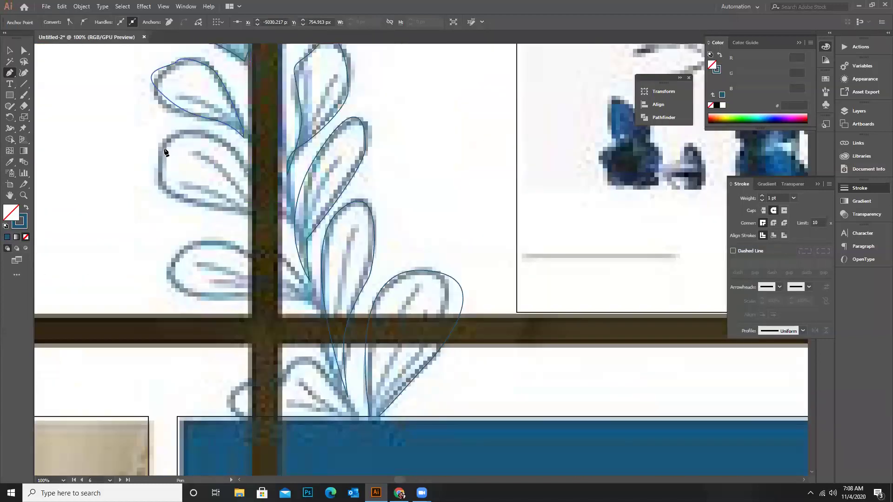
drag(168, 148, 142, 194)
drag(218, 214, 250, 215)
click(247, 172)
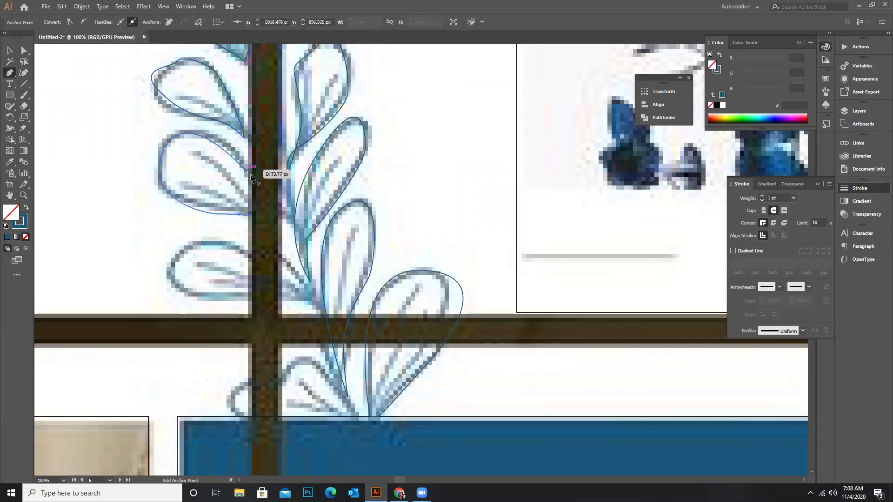
drag(249, 256, 219, 245)
drag(176, 283, 193, 276)
drag(219, 304, 305, 280)
click(257, 257)
Smooth the uneven outline of the third leaf from the top on the branch's left side with the Smooth tool
key(ctrl+minus)
key(ctrl+minus)
key(ctrl+minus)
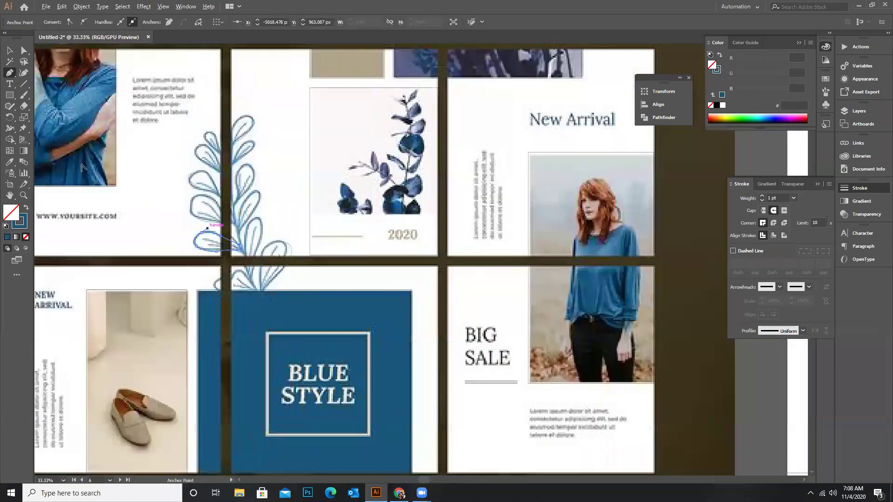
scroll(82, 167, up, 1)
drag(7, 106, 44, 129)
key(ctrl+plus)
key(ctrl+plus)
key(ctrl+plus)
key(ctrl+plus)
click(8, 50)
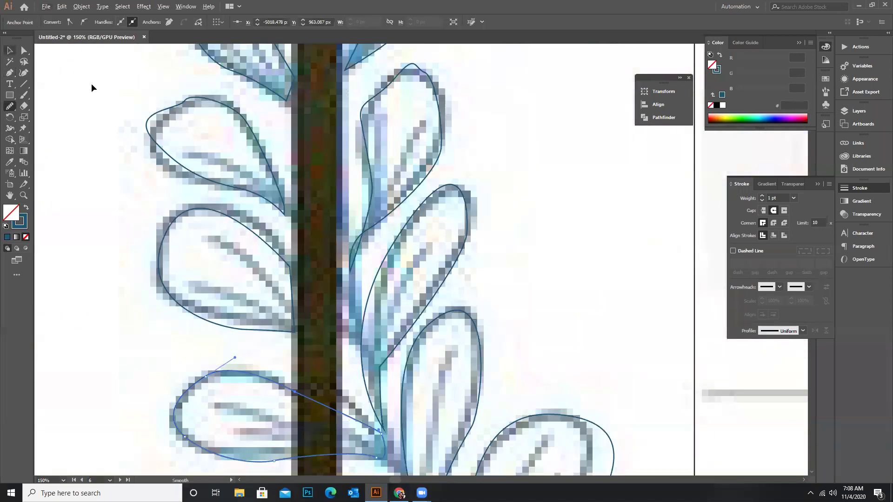
click(157, 112)
click(9, 106)
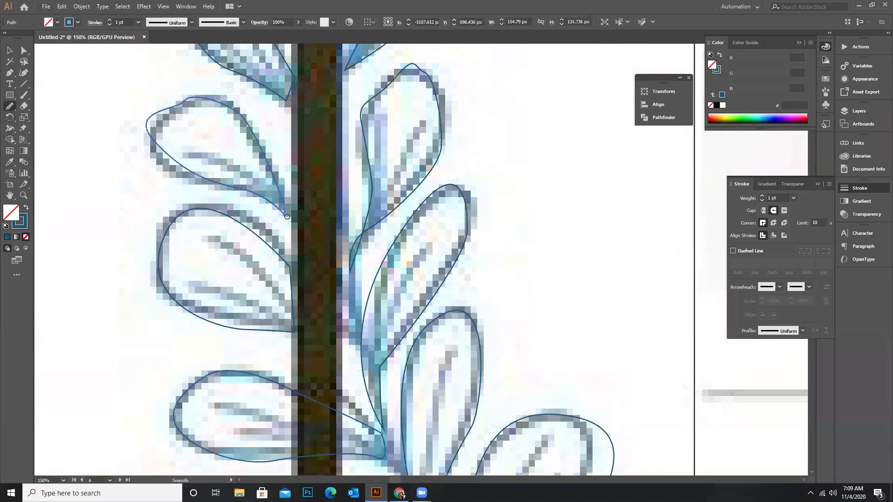
drag(187, 104, 210, 182)
Try to smooth the outline of the leaf directly below it with the Smooth tool
click(10, 49)
click(158, 270)
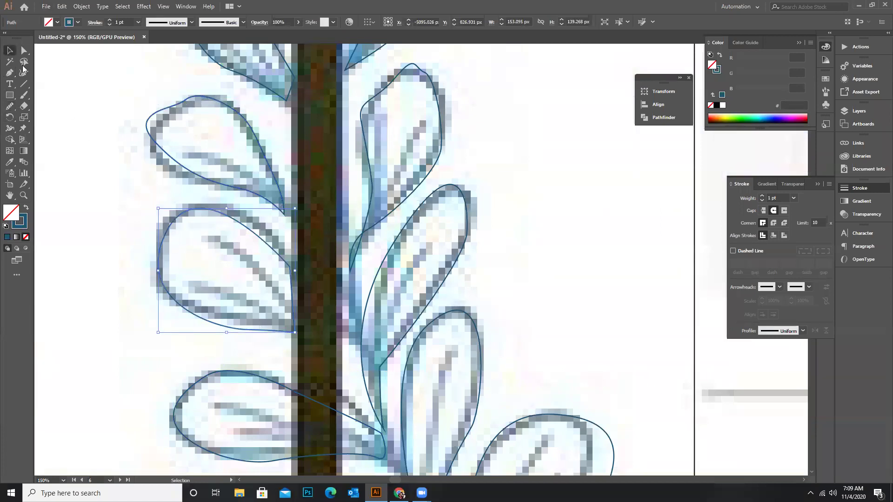
click(9, 107)
click(9, 50)
click(369, 218)
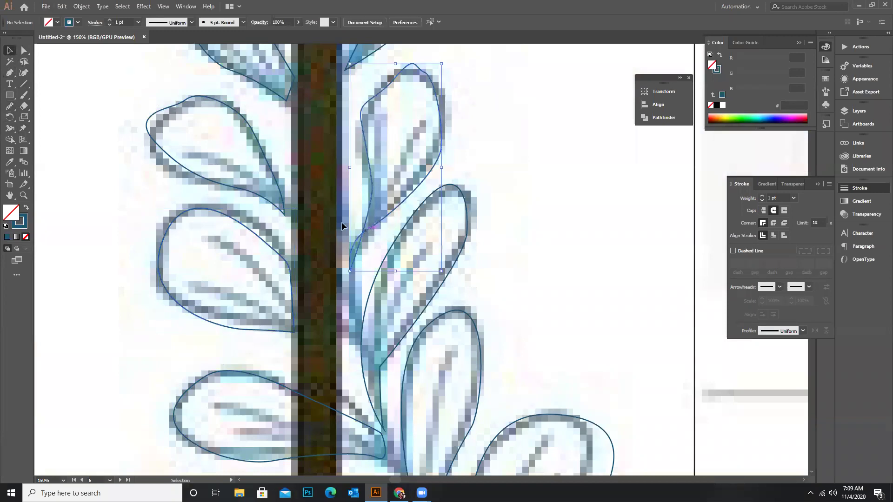
Select all the traced leaves of the branch and set their stroke weight to 6 pt
key(ctrl+minus)
key(ctrl+minus)
key(ctrl+minus)
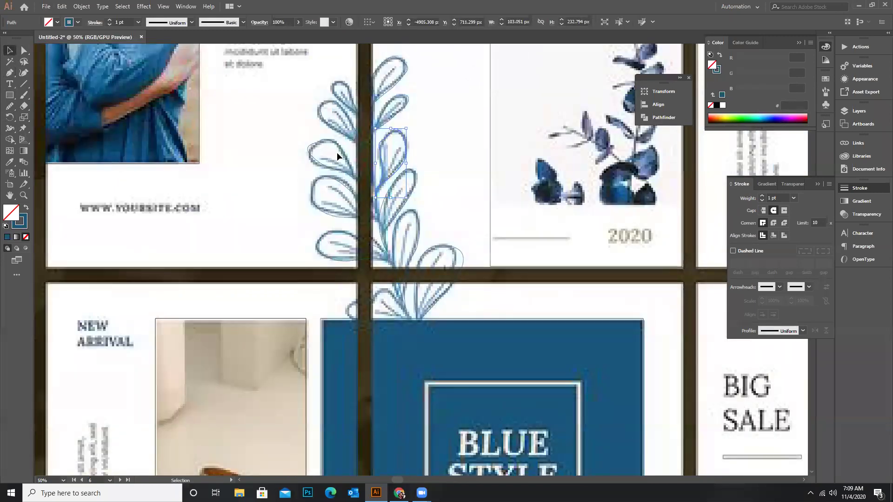
key(ctrl+minus)
click(398, 228)
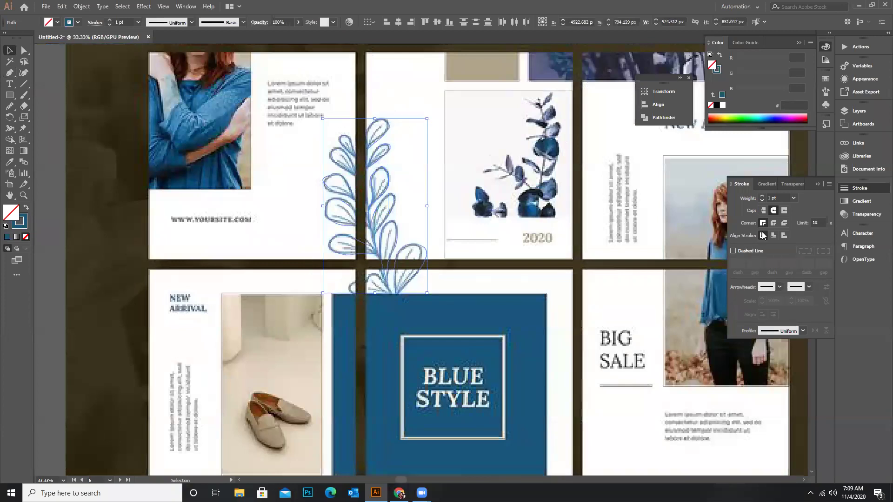
click(795, 199)
click(807, 287)
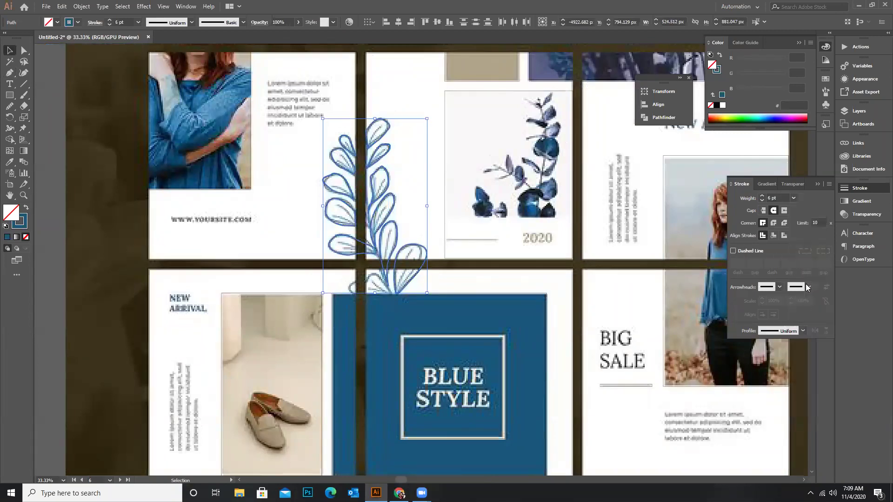
Apply the variable width profile with two bulges and a narrow middle to the leaf strokes
click(802, 331)
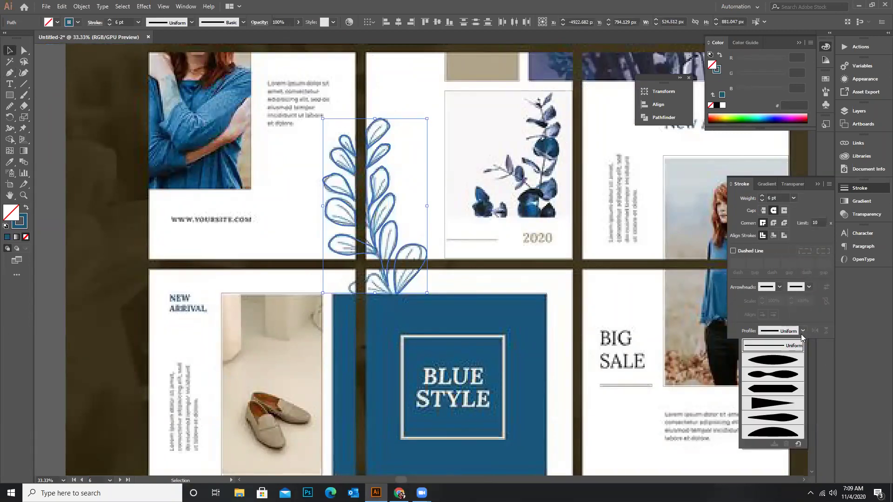
click(783, 379)
click(403, 102)
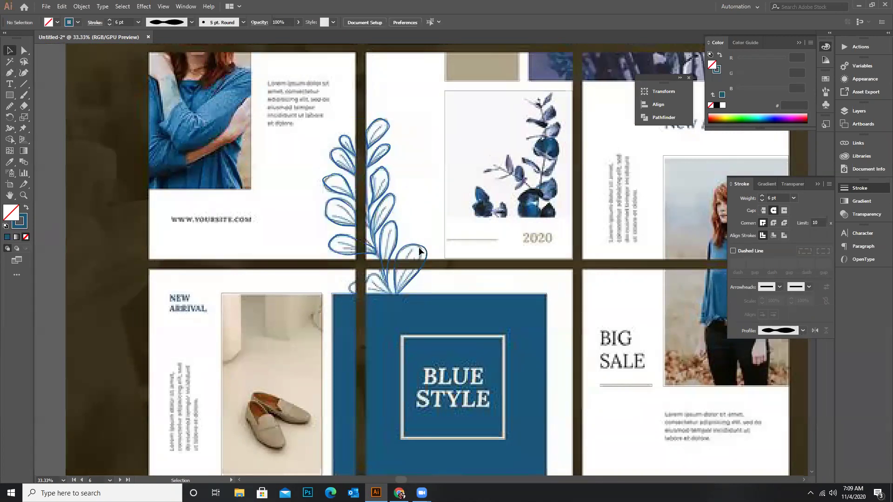
Examine the styled leafy branch up close and within the whole reference layout
key(ctrl+equal)
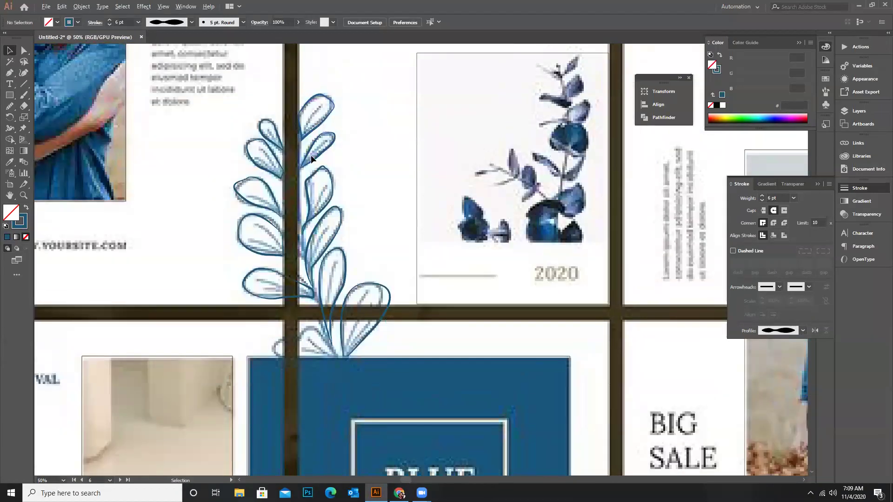
key(ctrl+minus)
key(ctrl+minus)
key(ctrl+minus)
key(ctrl+minus)
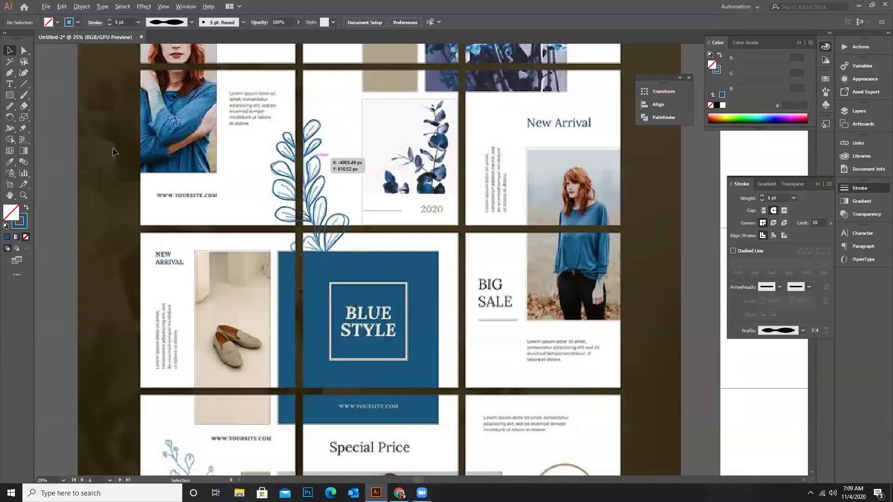
scroll(163, 139, down, 1)
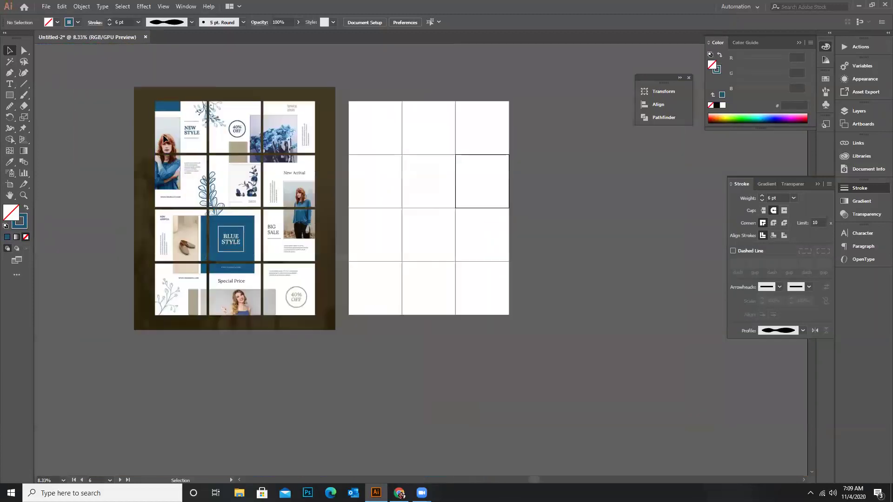
scroll(179, 138, up, 1)
scroll(185, 122, up, 3)
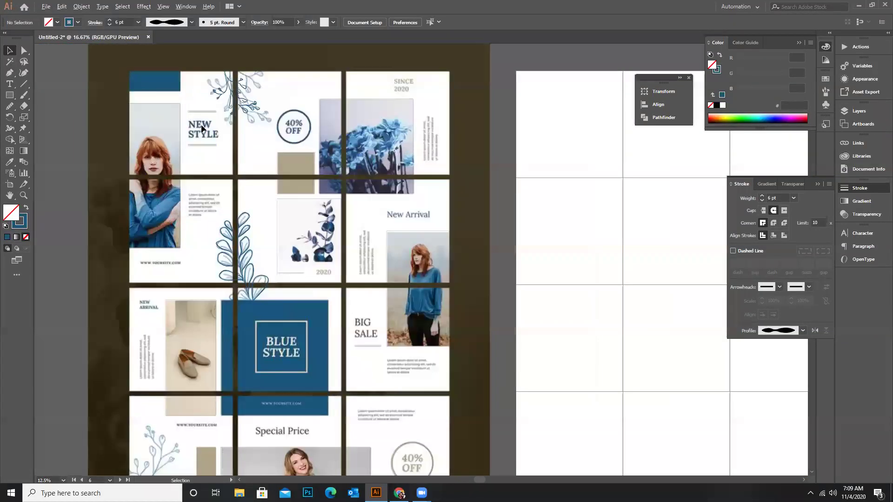
scroll(202, 149, down, 2)
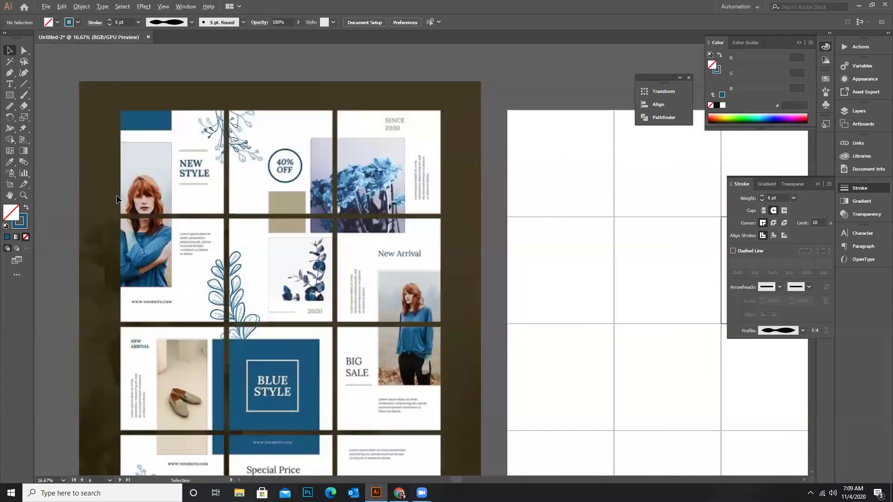
Add the two-line text "NEW STYLE" in 72 pt Source Serif Variable below the reference heading beside the woman's photo
scroll(161, 202, up, 3)
key(t)
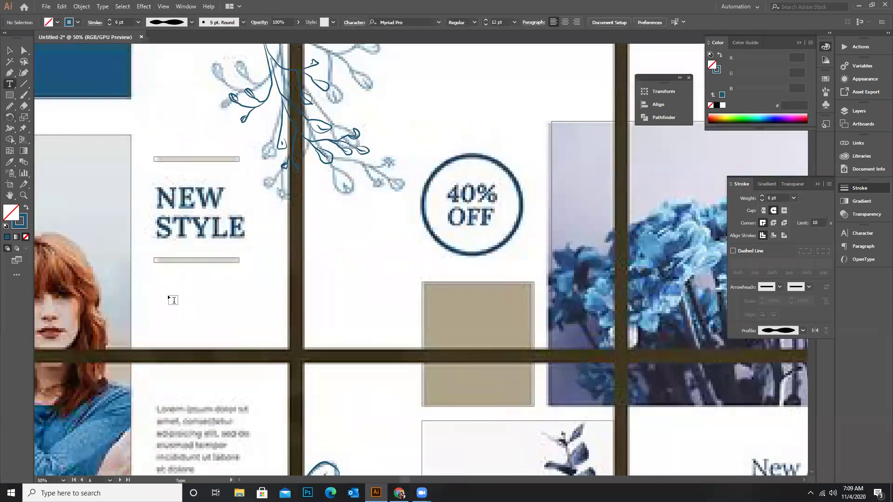
click(169, 296)
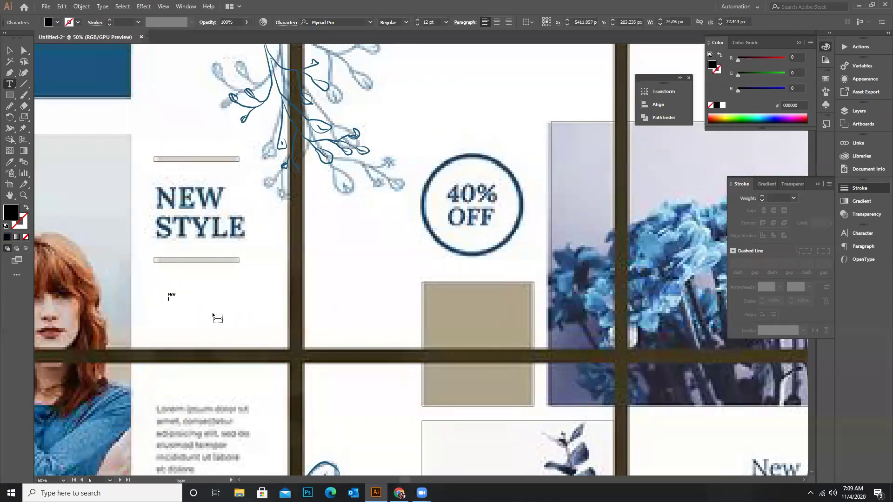
text(NEW STYL)
click(446, 23)
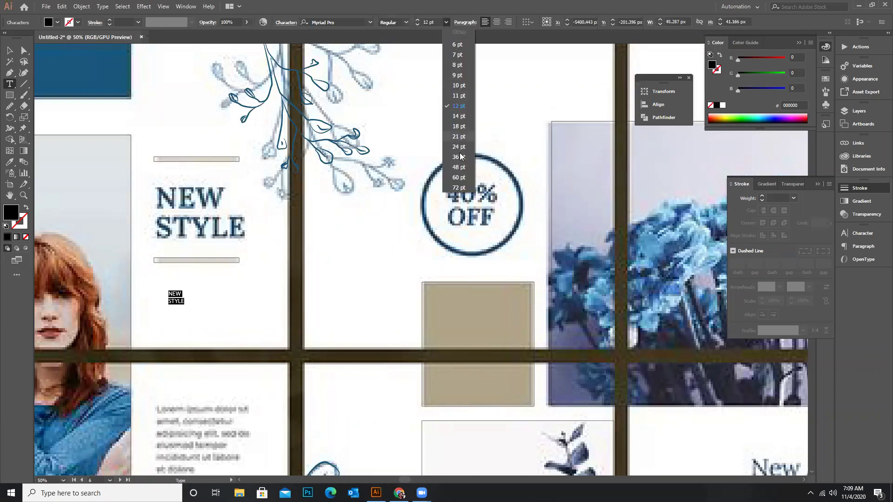
click(464, 185)
click(367, 23)
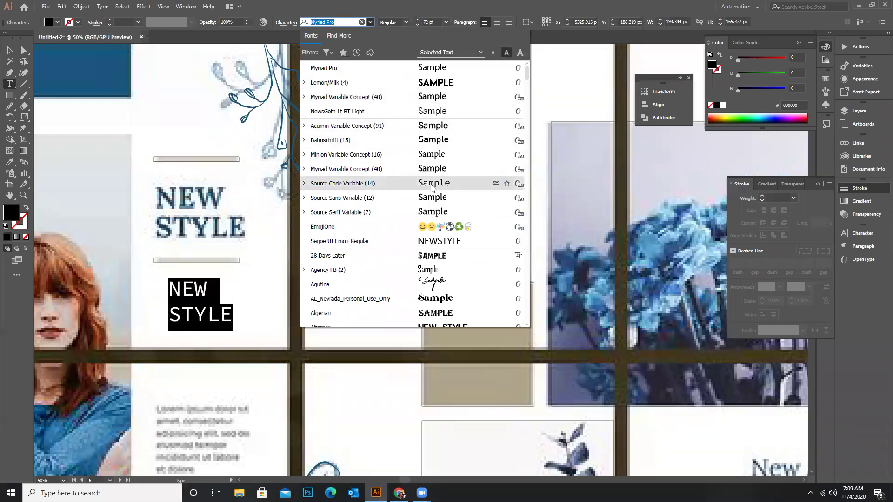
click(432, 212)
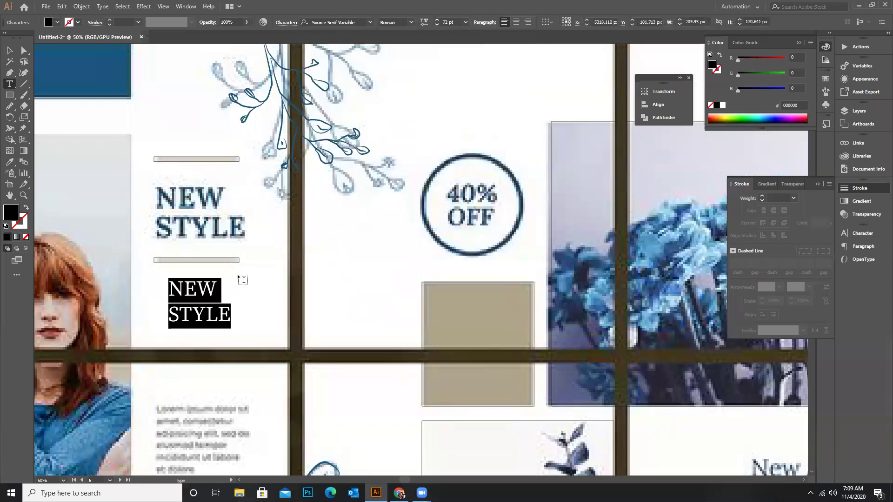
Move the text up under the lower divider bar and color it with the blue sampled from the rectangle above the woman's photo
double_click(20, 218)
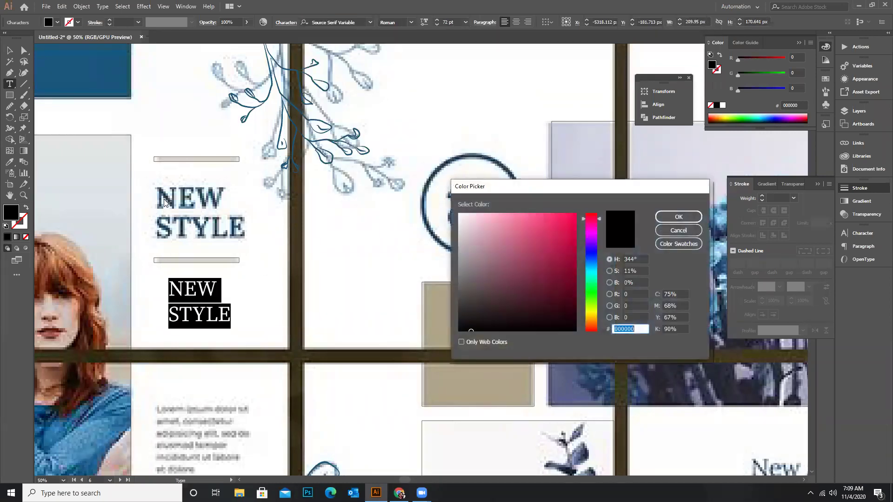
click(686, 221)
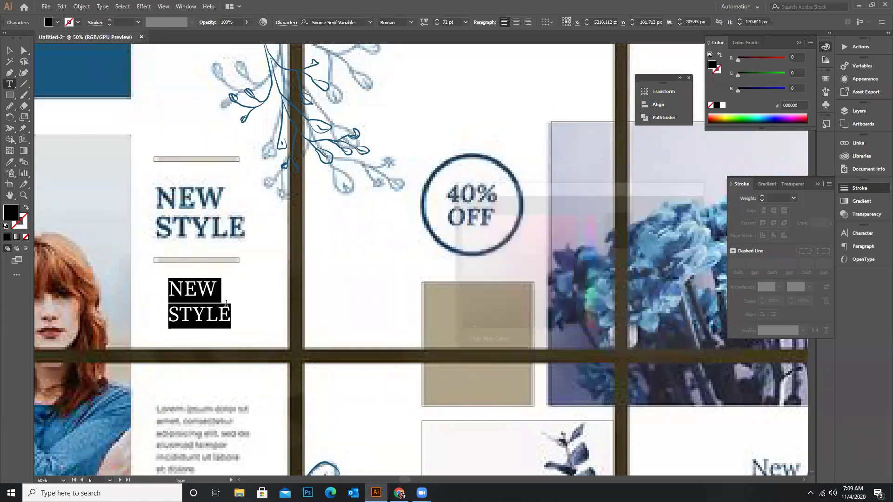
click(10, 50)
drag(210, 298, 198, 279)
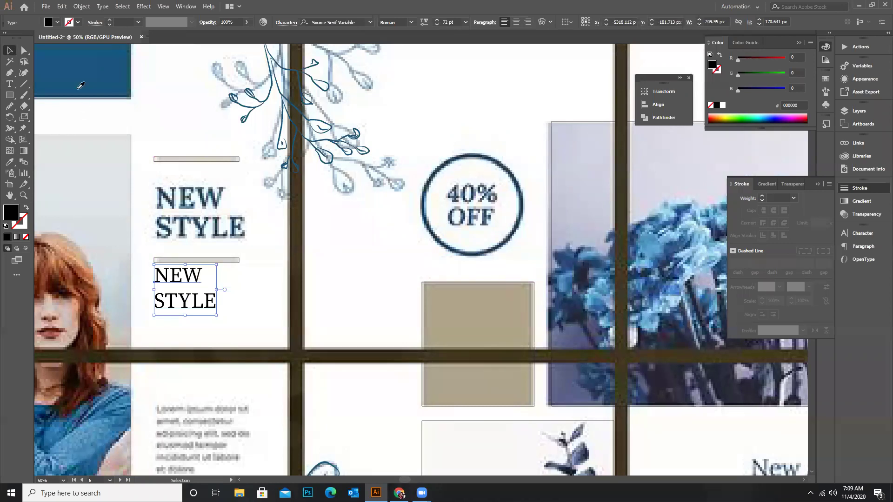
key(i)
click(79, 84)
click(9, 51)
Place the text over the reference "NEW STYLE" heading, enlarge it to about 100 pt and tighten its line spacing to match
drag(171, 276, 173, 196)
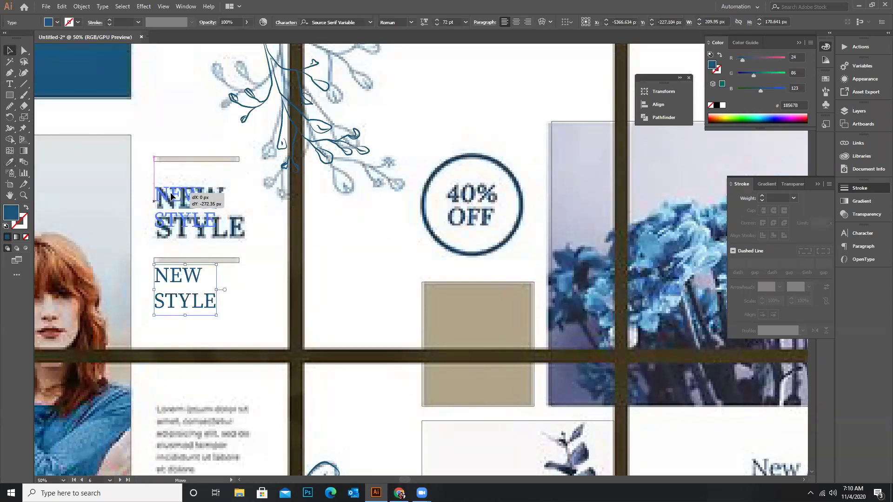
drag(219, 233, 243, 255)
click(10, 84)
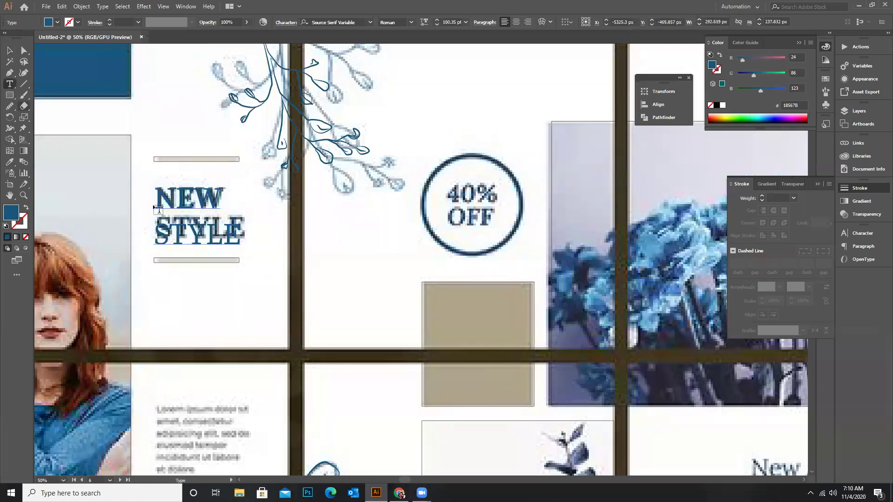
drag(159, 192, 269, 259)
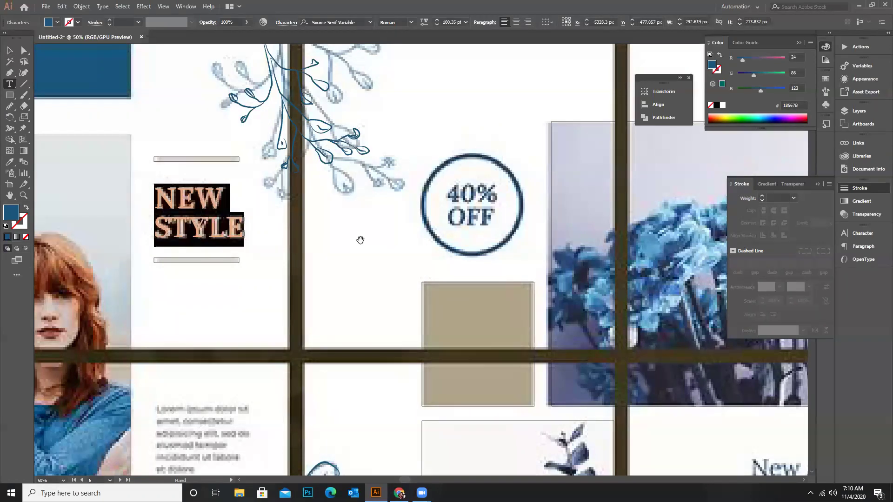
key(Escape)
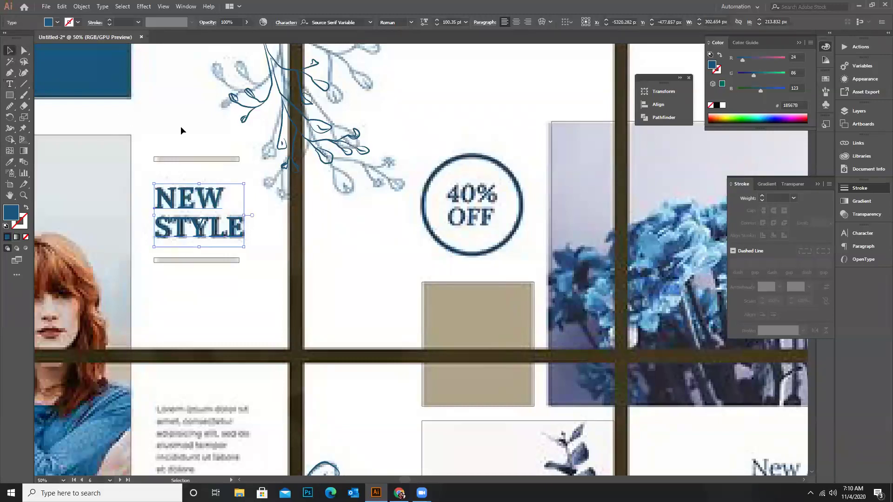
click(180, 126)
Copy the "NEW STYLE" heading onto the reference "SINCE 2020" text and scale the copy down to about 82 pt
key(ctrl+minus)
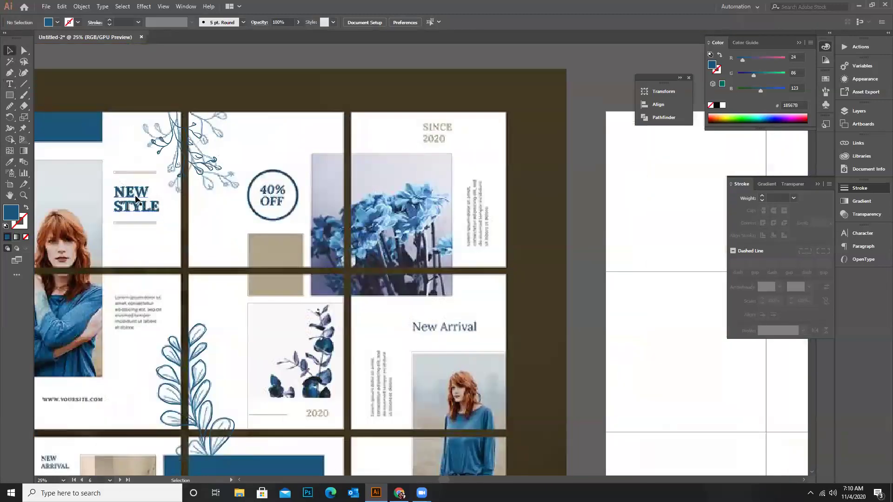
drag(134, 198, 441, 131)
key(ctrl+plus)
drag(480, 102, 461, 115)
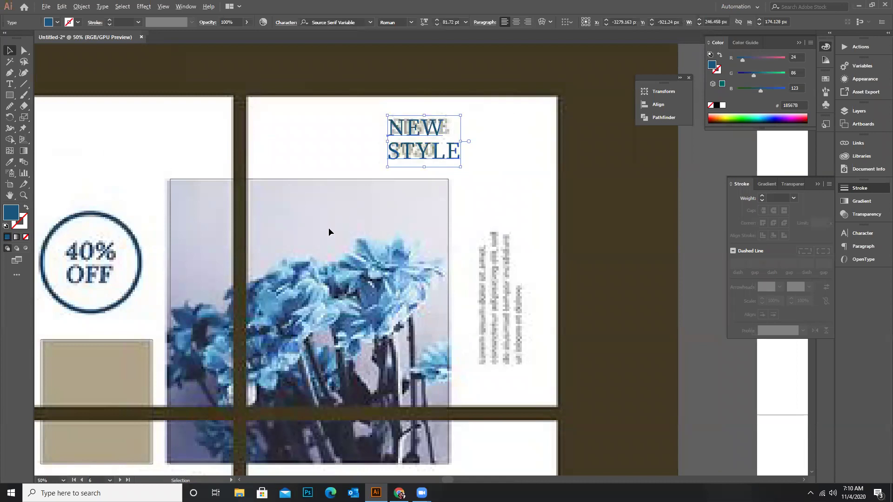
key(ctrl+minus)
Replace the copied heading's wording with "SINCE" and "2020" on two lines
key(t)
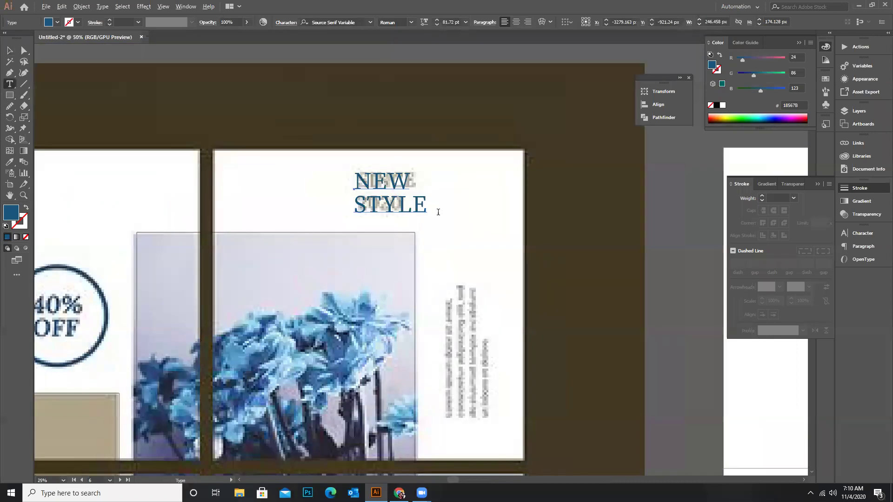
key(ctrl+plus)
click(379, 168)
key(ctrl+a)
text(Si)
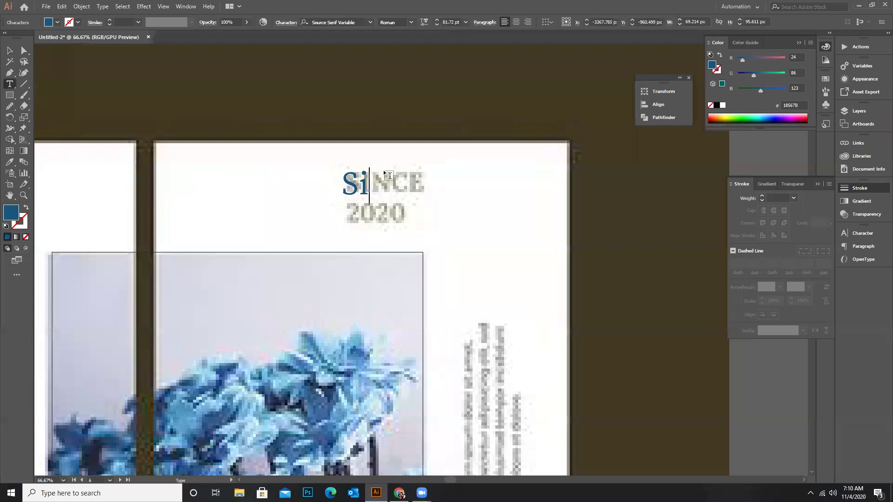
key(BackSpace)
text(INCE)
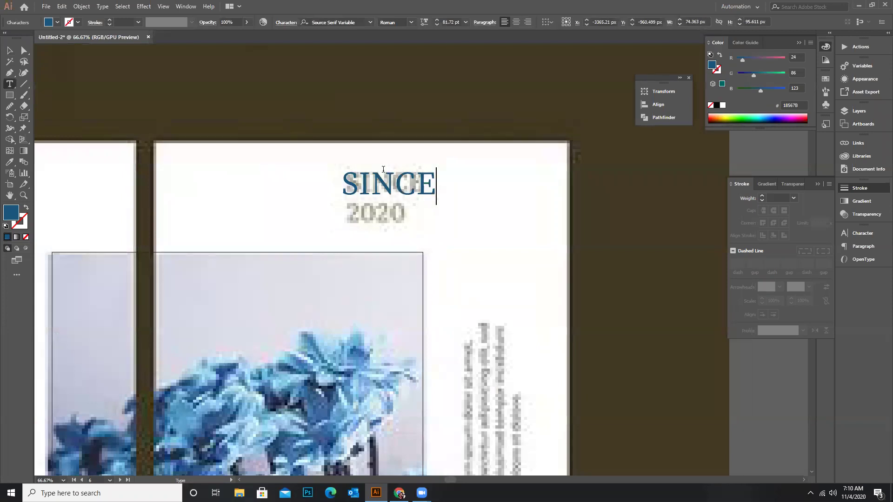
key(Return)
text(2020)
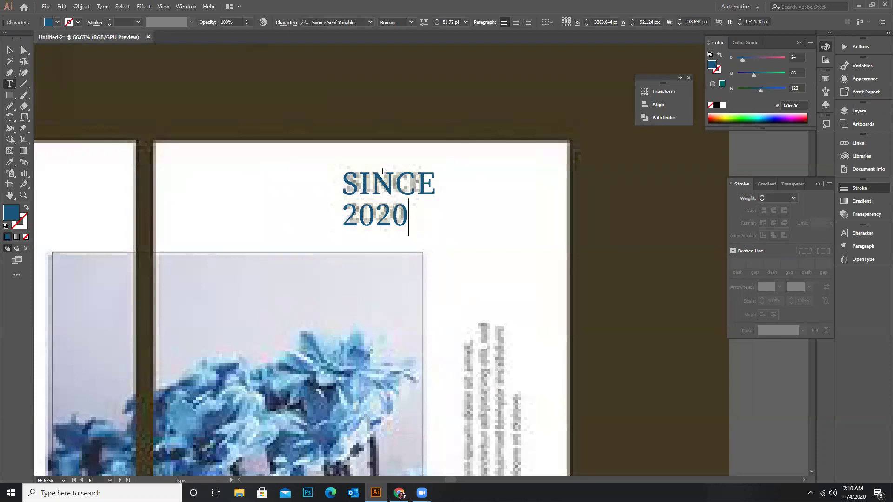
Tighten the line spacing of the "SINCE 2020" text and fill it with the gray 6B7275
drag(402, 217, 325, 175)
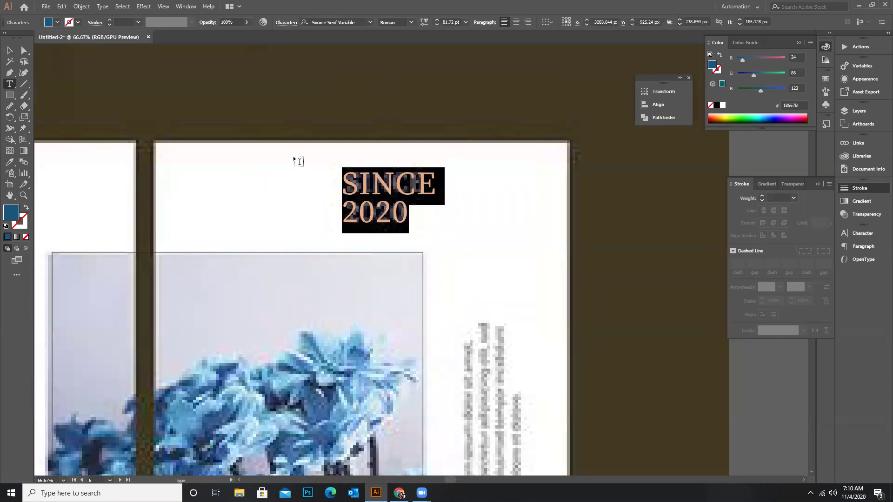
double_click(11, 213)
click(464, 275)
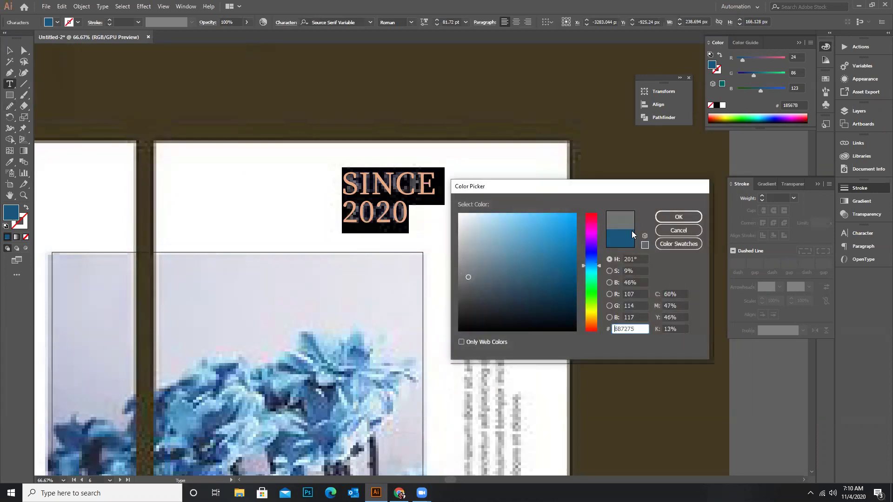
click(678, 216)
click(8, 50)
click(341, 238)
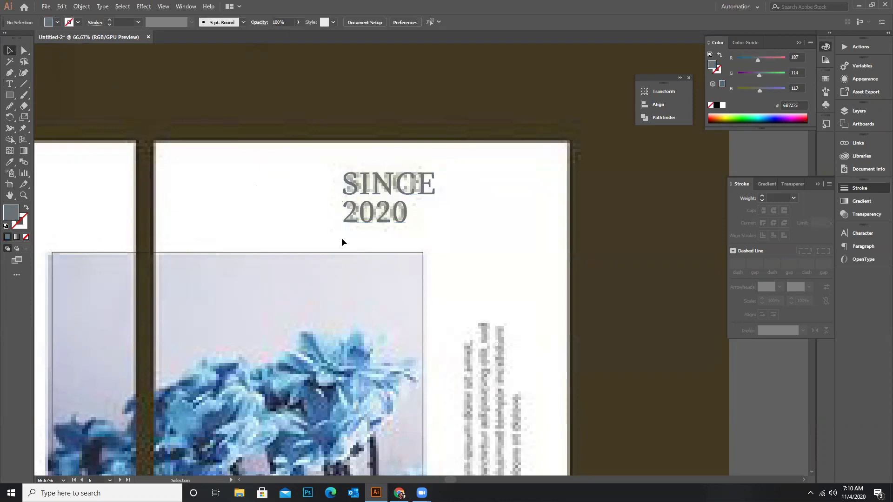
key(ctrl+minus)
key(ctrl+minus)
key(ctrl+minus)
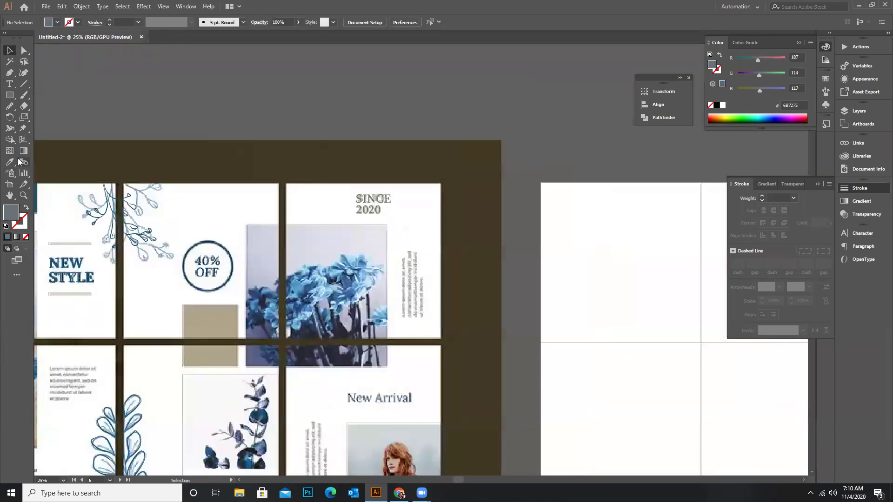
Create an area text box about 704 by 142 px over the flower photo and set its text size to 24 pt
click(10, 84)
scroll(424, 306, up, 2)
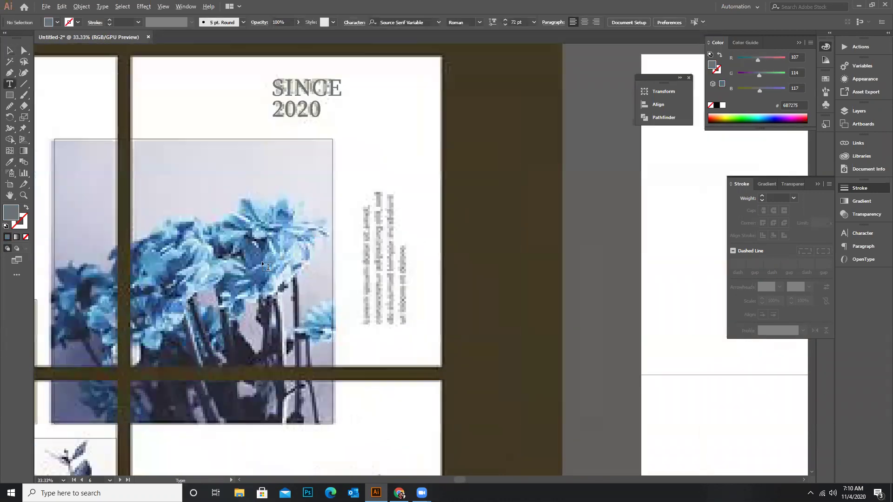
drag(223, 241, 433, 284)
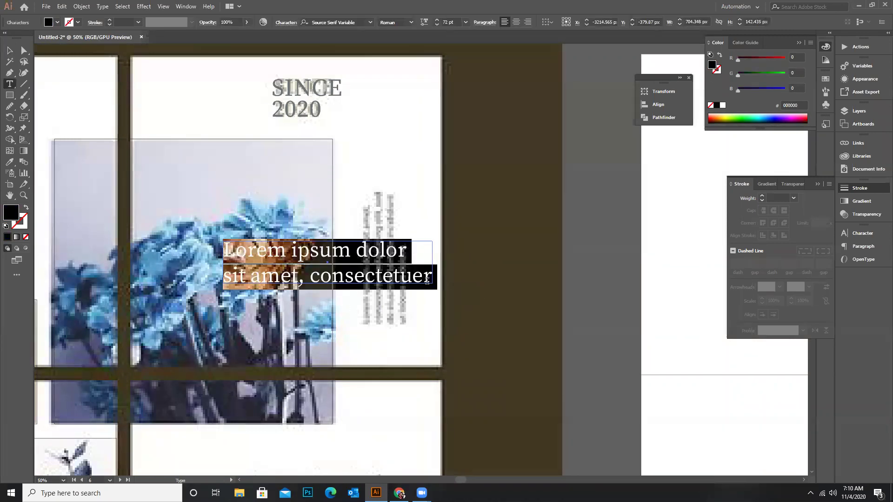
click(465, 22)
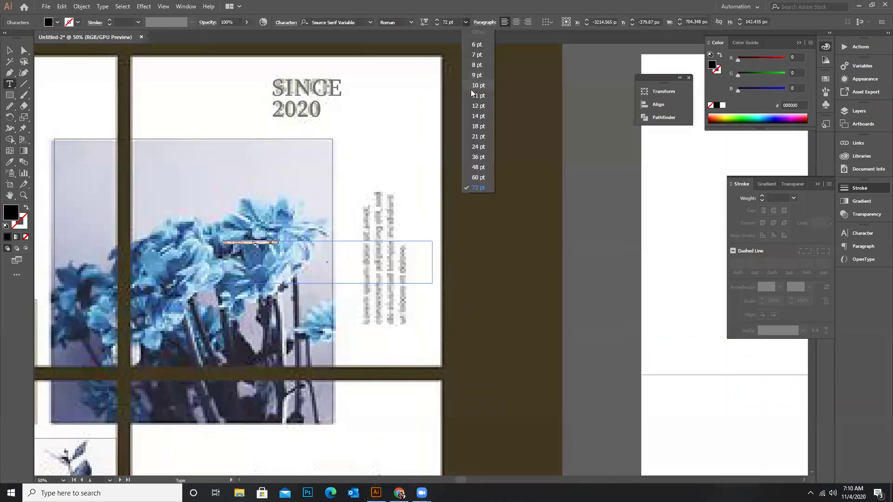
click(482, 159)
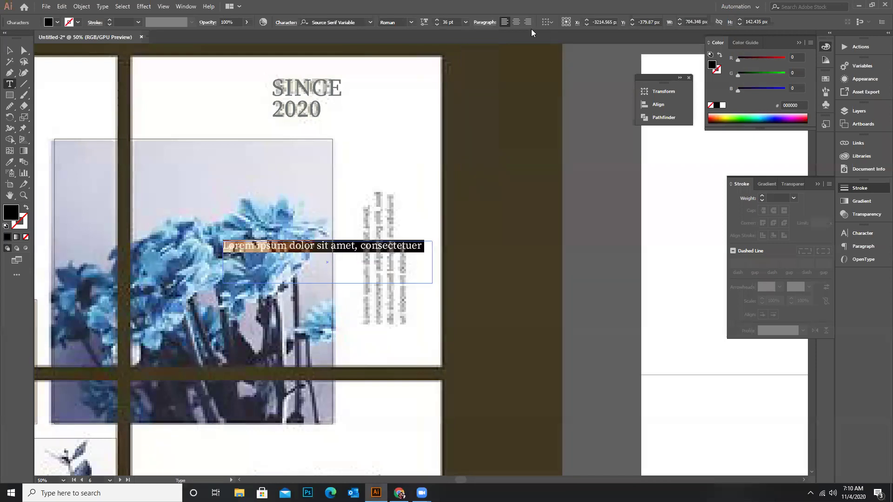
click(465, 22)
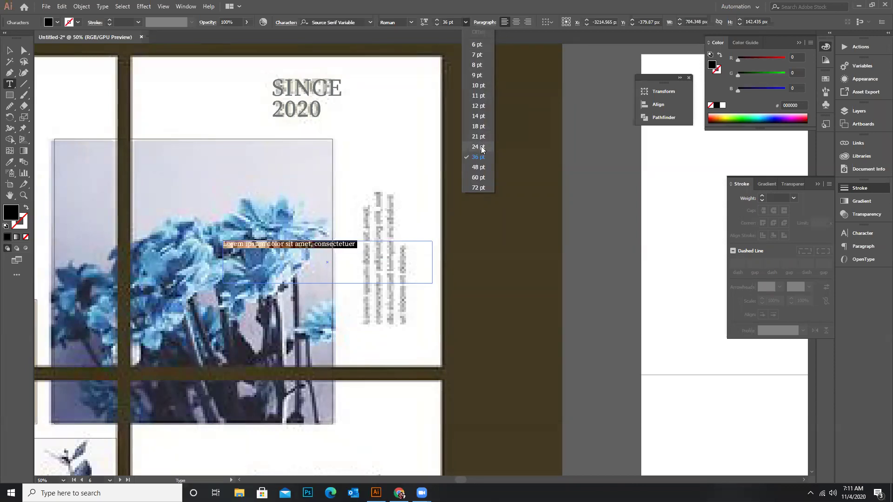
click(481, 146)
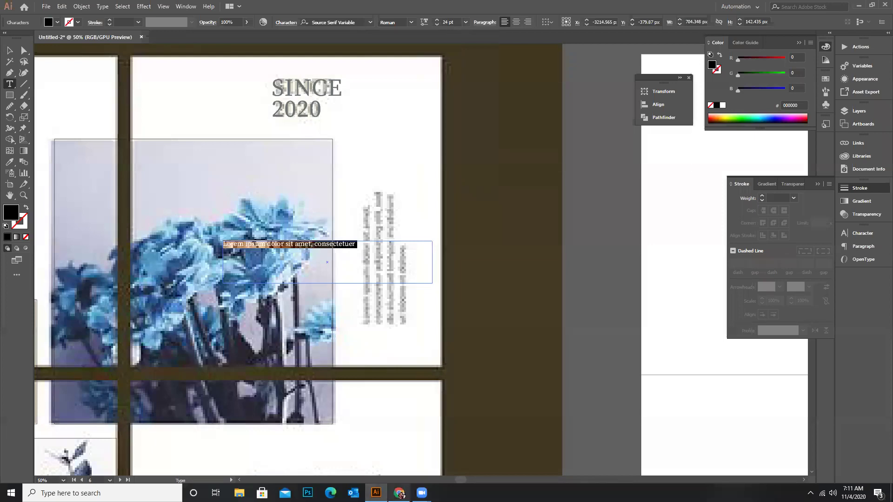
Switch to Chrome, search Google for "about instagram" and copy the description paragraph from the Instagram knowledge panel
key(alt+Tab)
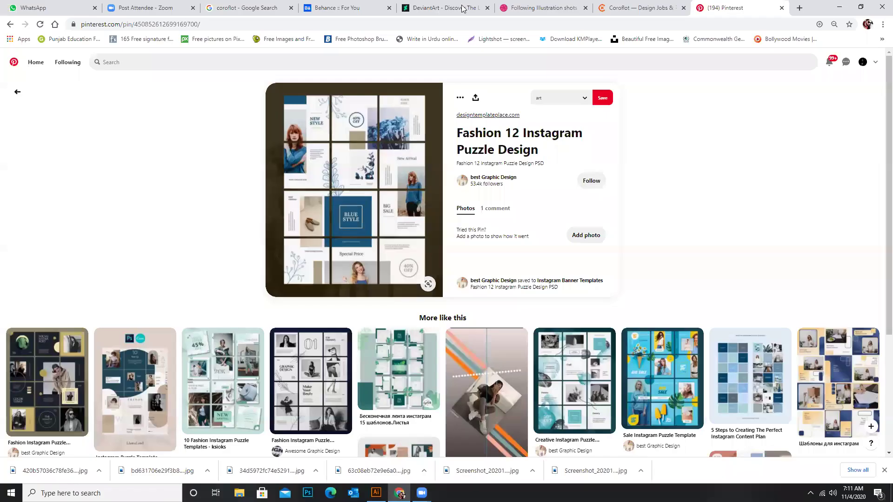
click(276, 9)
double_click(109, 67)
text(about ins)
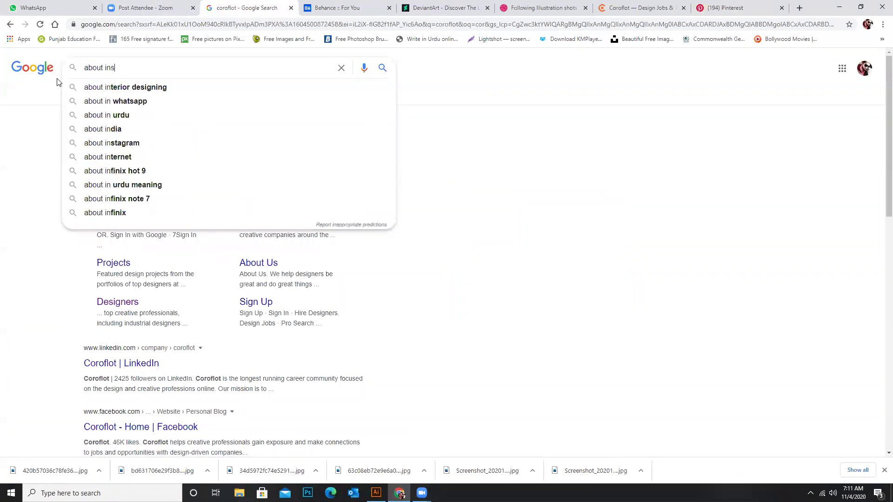
text(tagram)
key(Return)
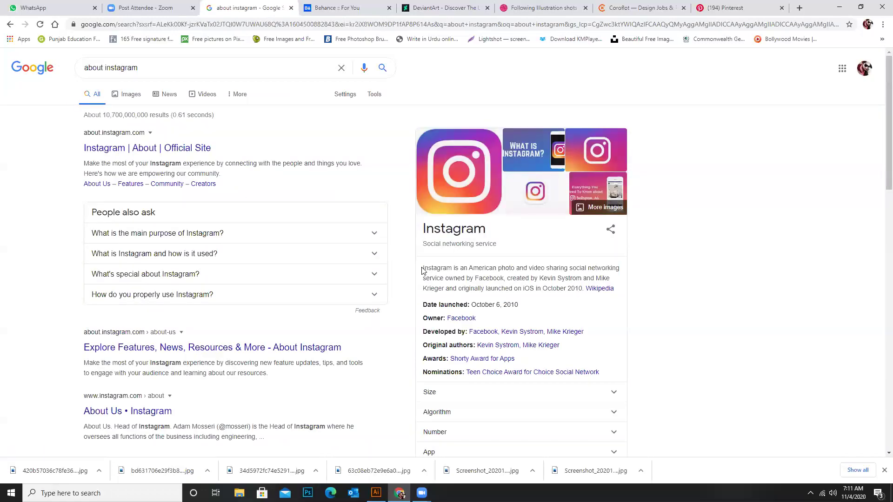
drag(424, 269, 585, 295)
key(ctrl+c)
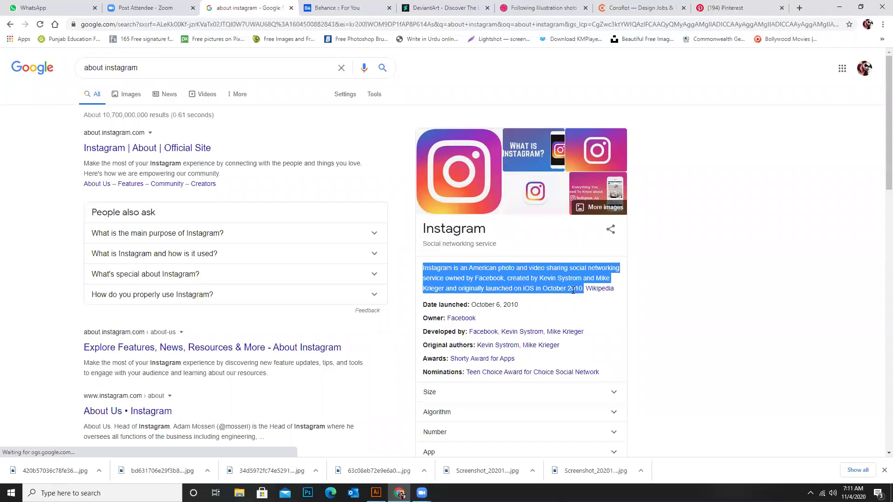
Return to Illustrator, replace the placeholder text in the box with the copied Instagram description and select the whole paragraph
click(376, 493)
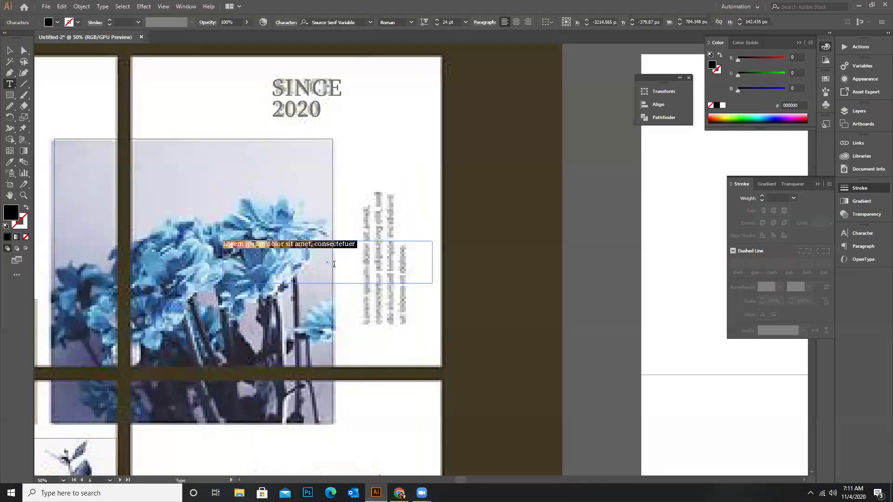
key(ctrl+v)
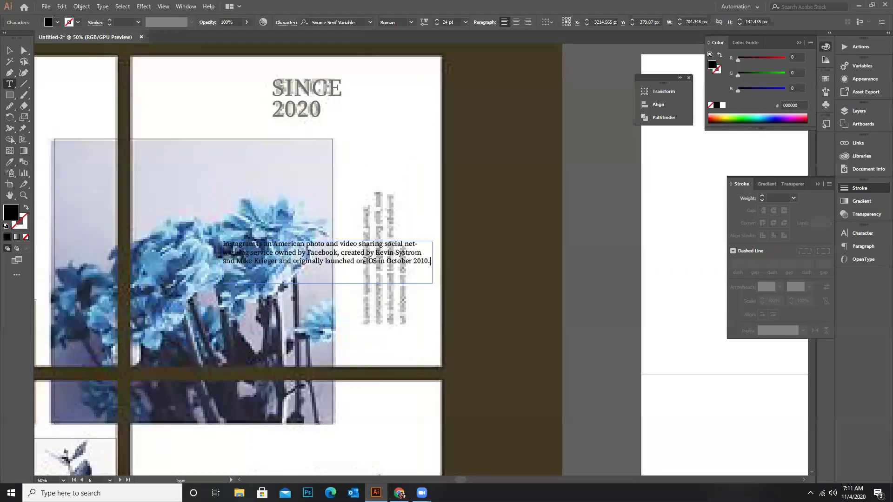
drag(429, 265, 175, 221)
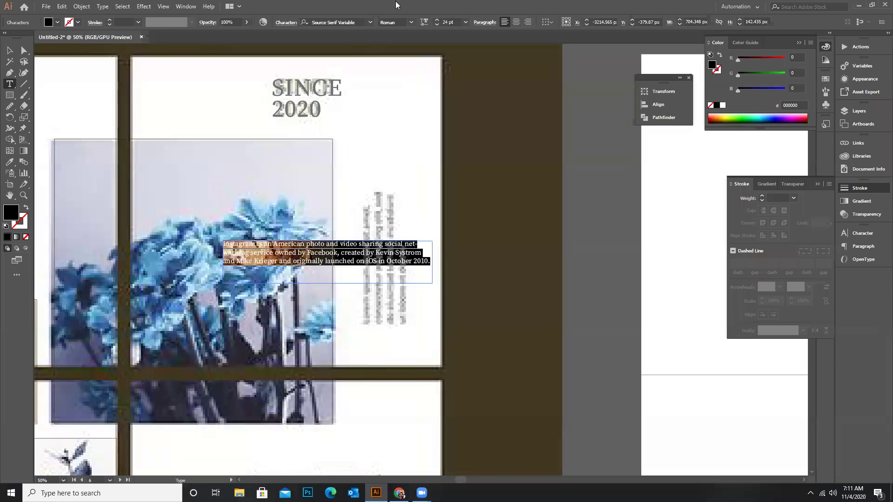
Set the pasted paragraph's font to Myriad Pro and break the line before "Krieger"
click(371, 23)
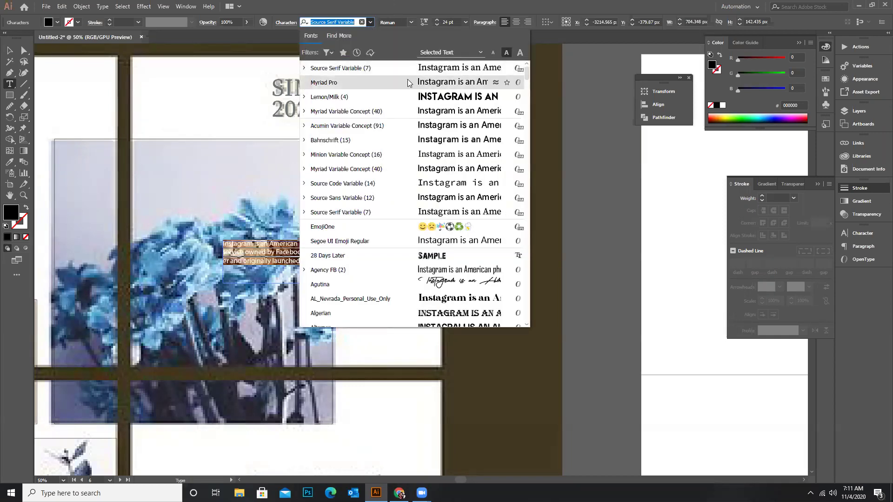
click(372, 65)
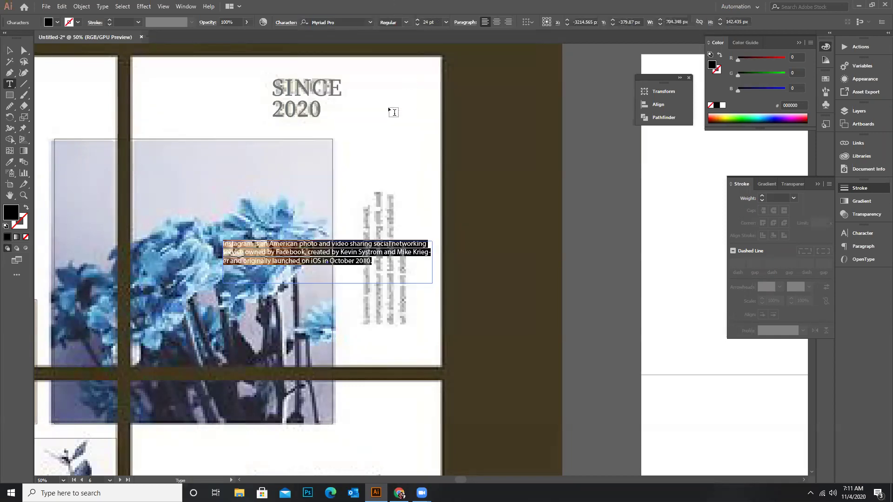
click(415, 252)
key(Return)
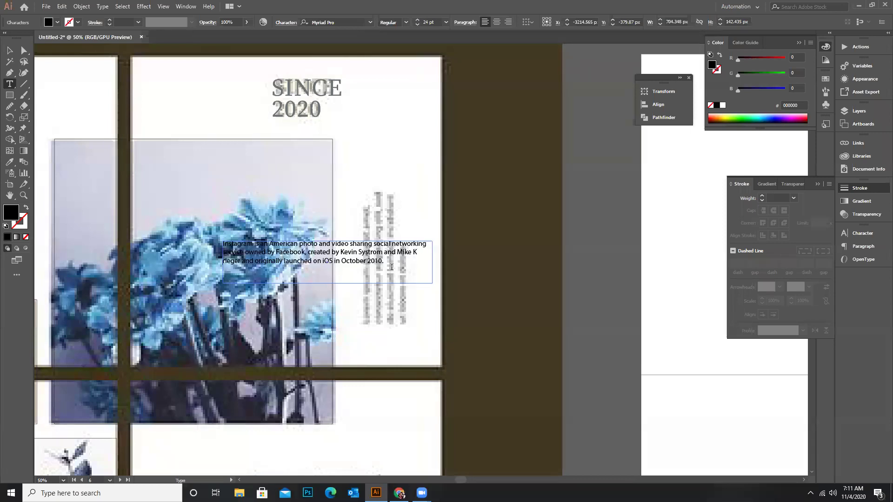
click(412, 252)
key(Return)
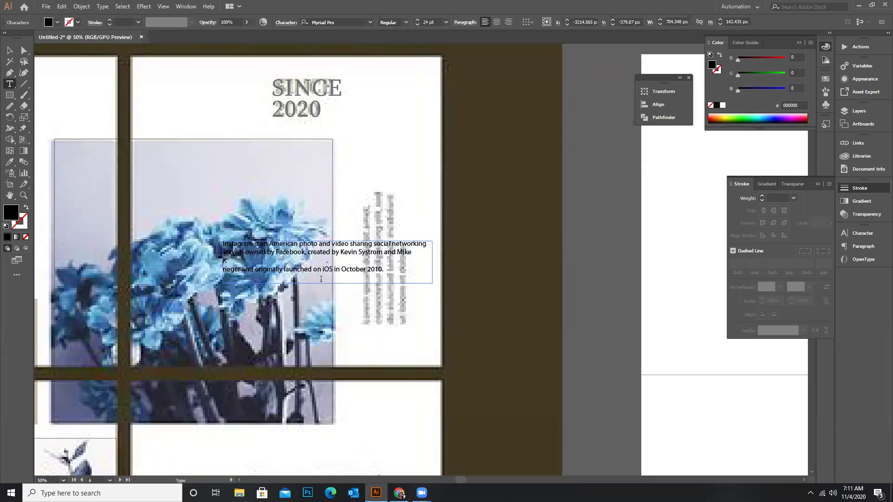
click(222, 270)
key(BackSpace)
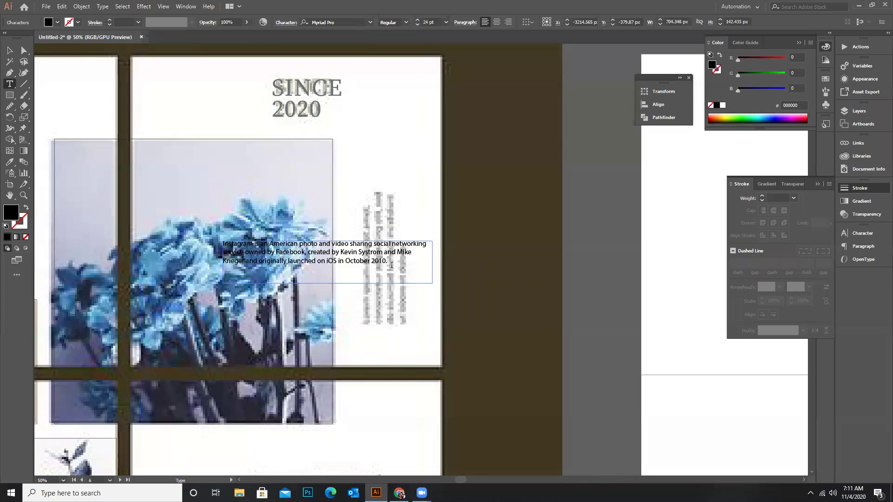
Resize the paragraph's text box to about 567 px wide and 174 px high
click(8, 50)
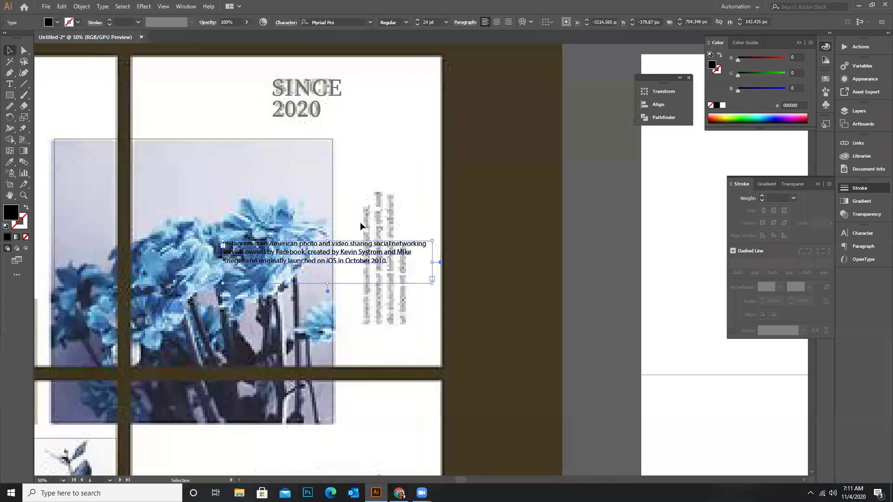
drag(431, 264, 385, 265)
drag(306, 285, 307, 292)
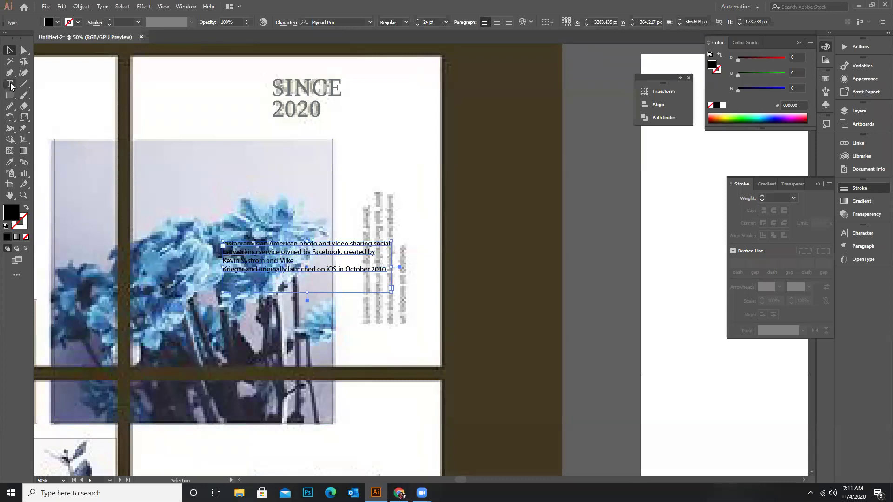
Try to rotate the paragraph's text box to vertical freehand, undoing each attempt
drag(396, 238, 418, 233)
key(ctrl+z)
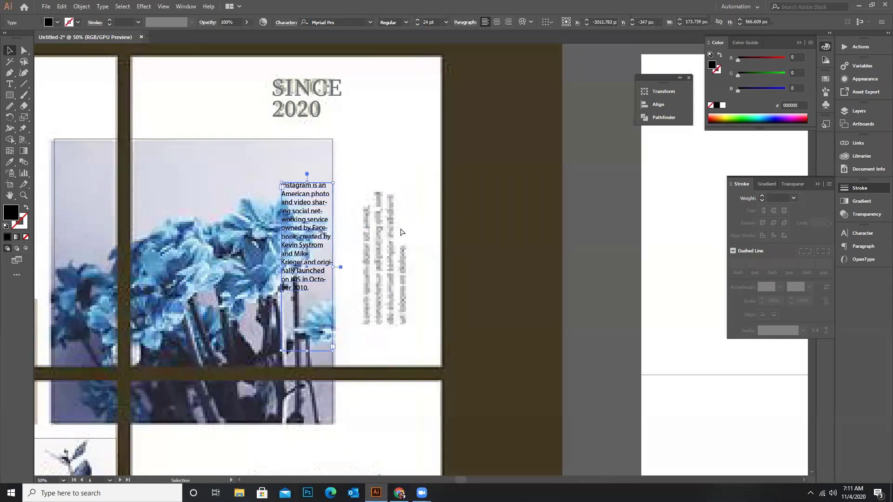
key(ctrl+z)
drag(395, 242, 298, 186)
key(ctrl+z)
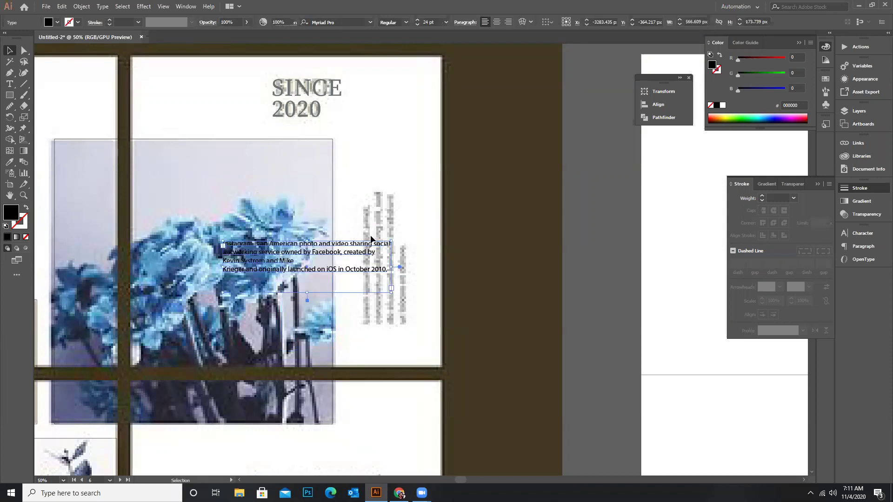
Move the Instagram paragraph off the flower photo so it overlaps the reference's vertical text and the brown border
drag(423, 257, 565, 258)
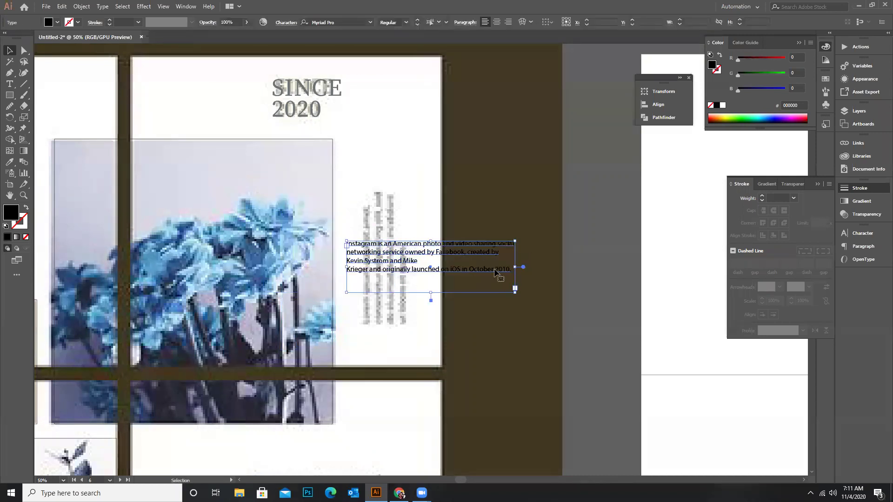
click(583, 216)
click(511, 245)
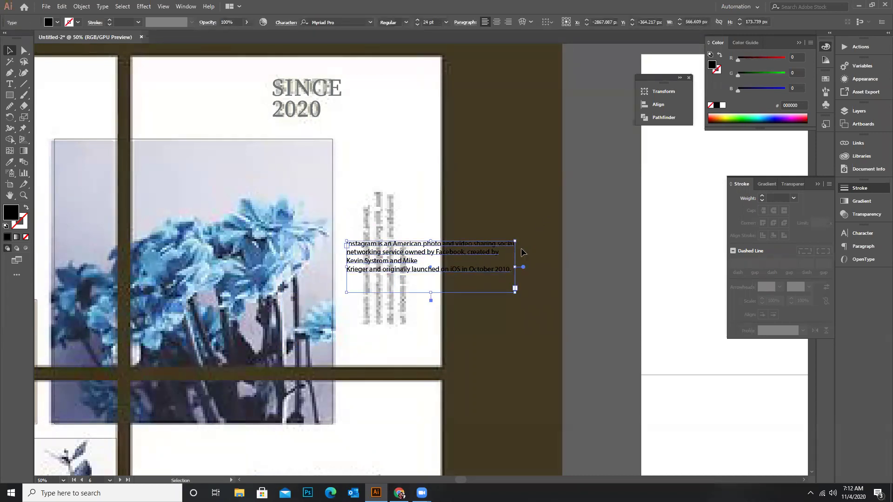
Undo the freehand rotation attempts on the paragraph and leave its text box about 701 px wide and 174 px high
drag(518, 236, 496, 239)
key(ctrl+z)
drag(477, 263, 390, 178)
click(599, 263)
click(457, 255)
key(ctrl+z)
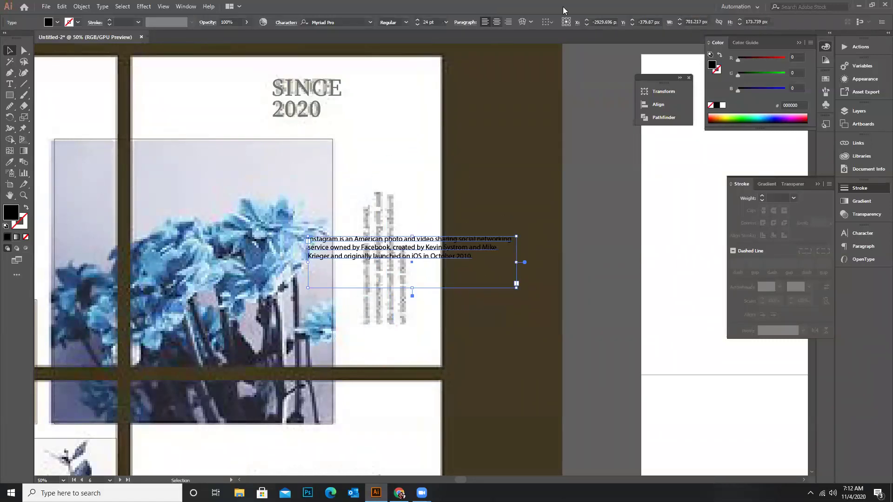
Turn off automatic hyphenation for the Instagram paragraph
key(ctrl+t)
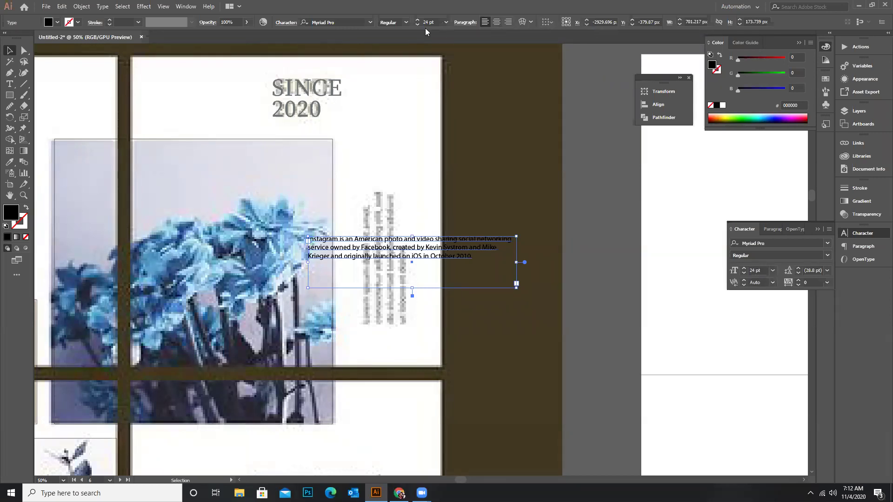
click(473, 22)
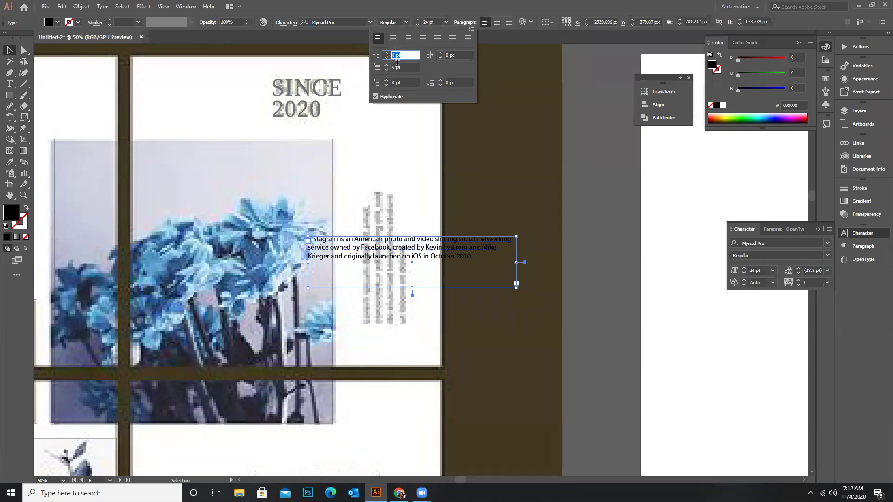
click(376, 95)
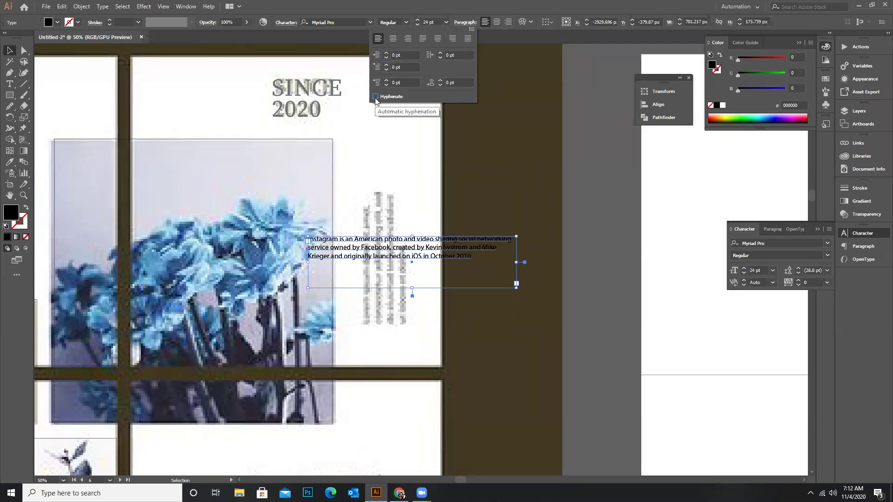
Try again to rotate the unhyphenated paragraph box freehand and undo it
click(526, 240)
drag(522, 234, 383, 171)
key(ctrl+z)
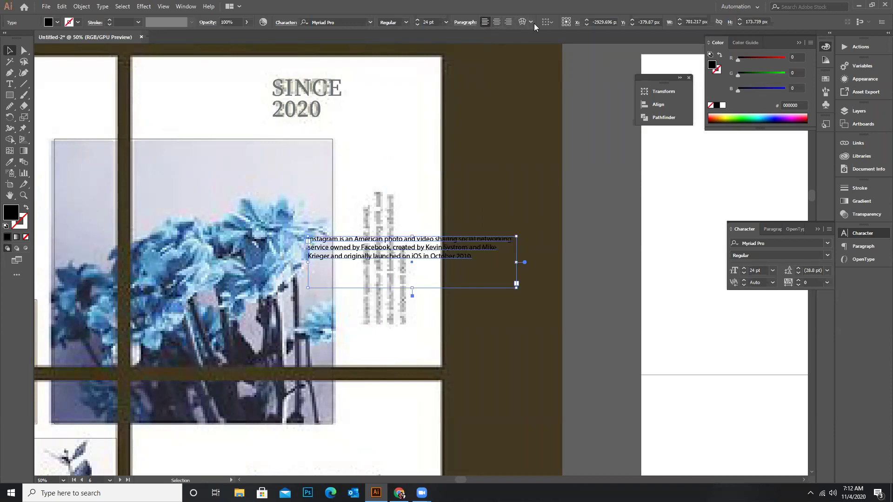
Center-align the Instagram paragraph and move its text box slightly higher
click(496, 22)
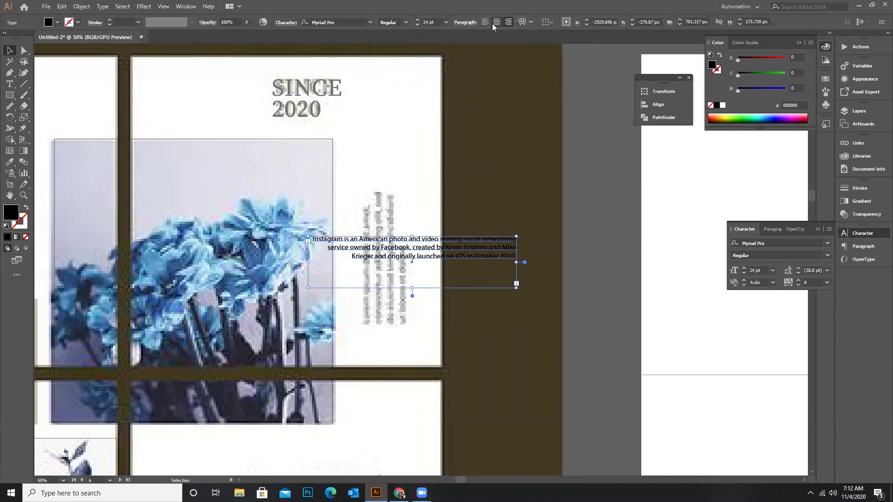
drag(488, 245, 479, 219)
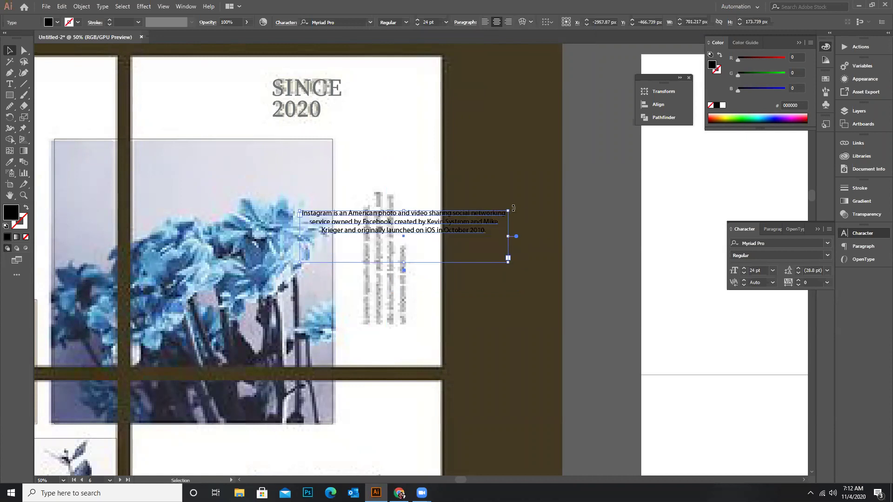
Try to turn the text box by a corner using Direct Selection and undo the resulting move
click(23, 50)
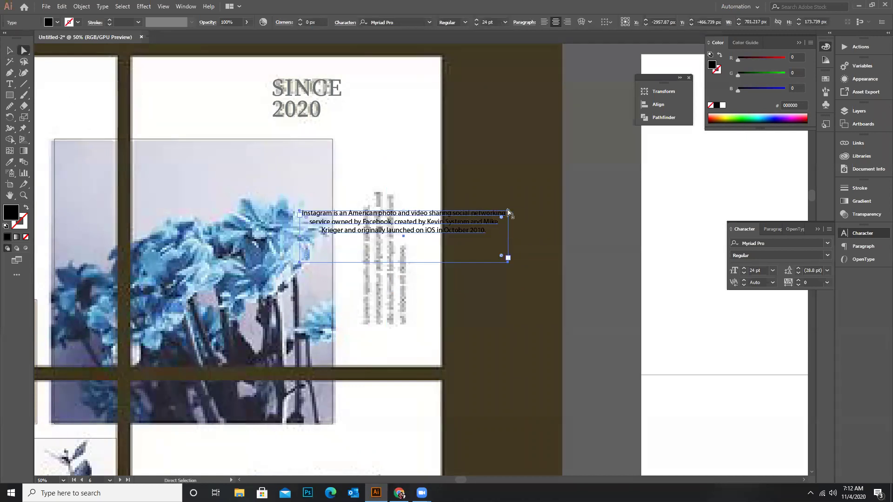
drag(509, 213, 435, 199)
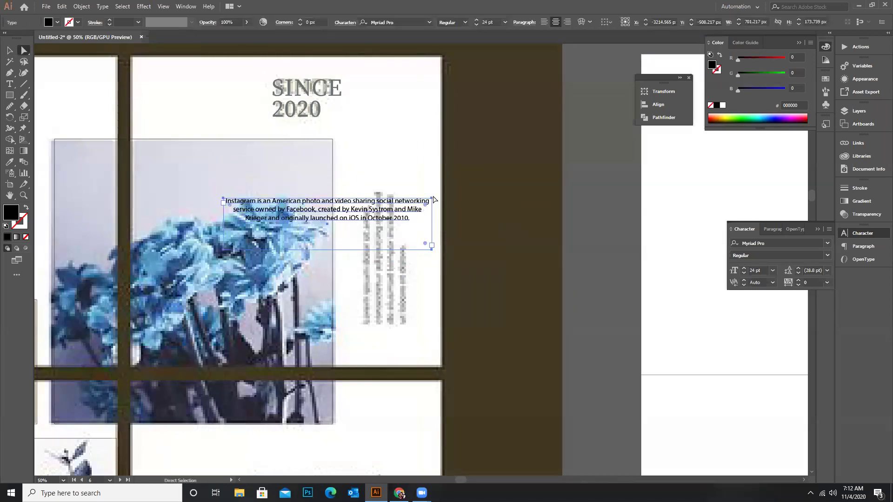
click(372, 226)
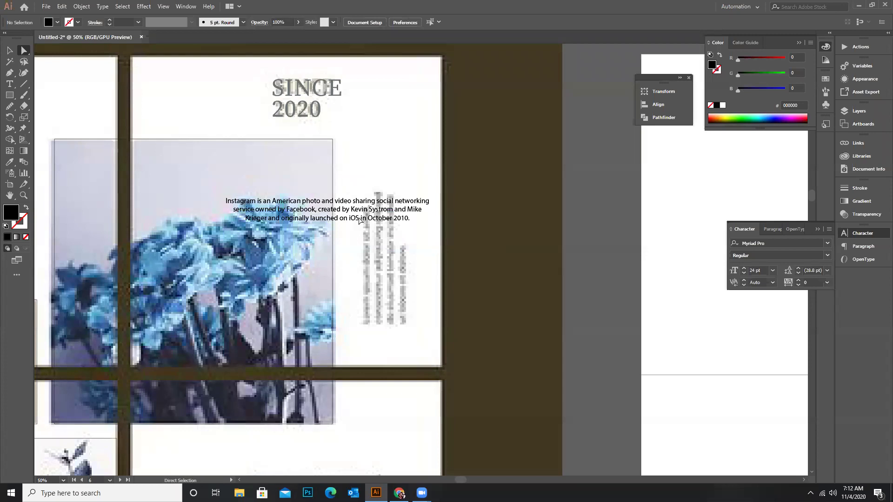
key(ctrl+z)
Rotate the Instagram paragraph's text box by exactly 90°
right_click(412, 231)
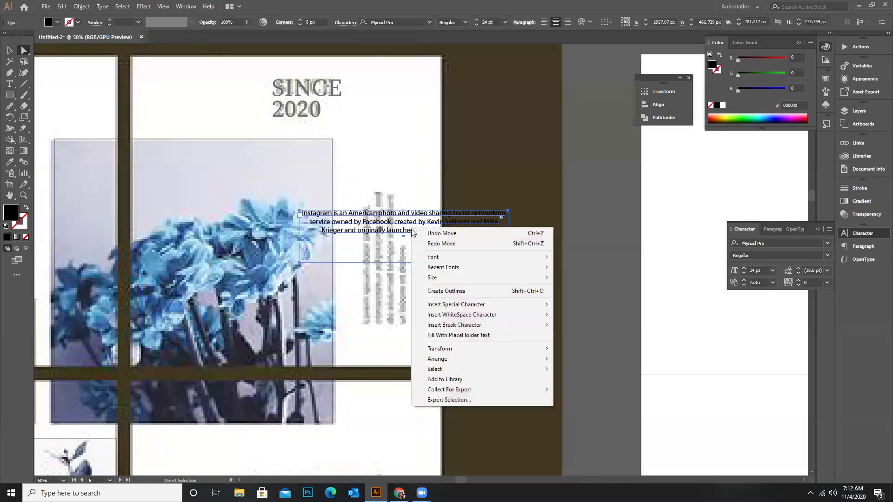
mouse_move(447, 352)
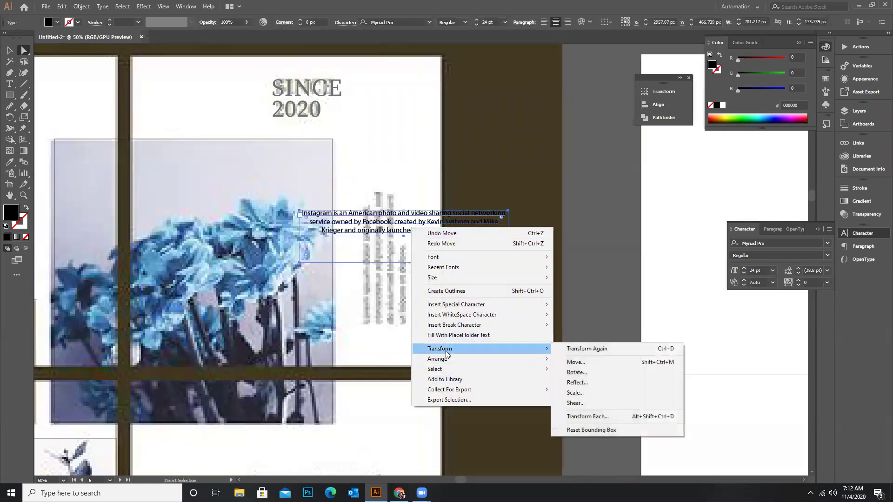
click(577, 372)
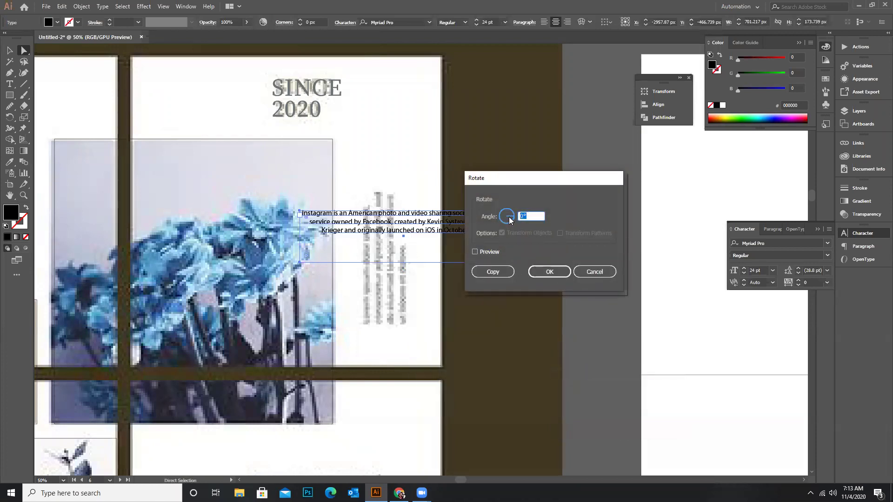
text(70)
click(475, 252)
click(501, 218)
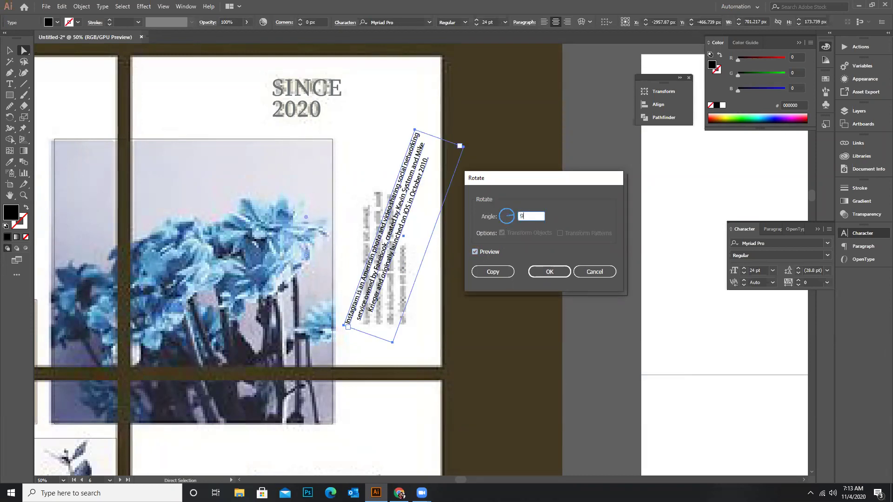
click(475, 252)
click(475, 252)
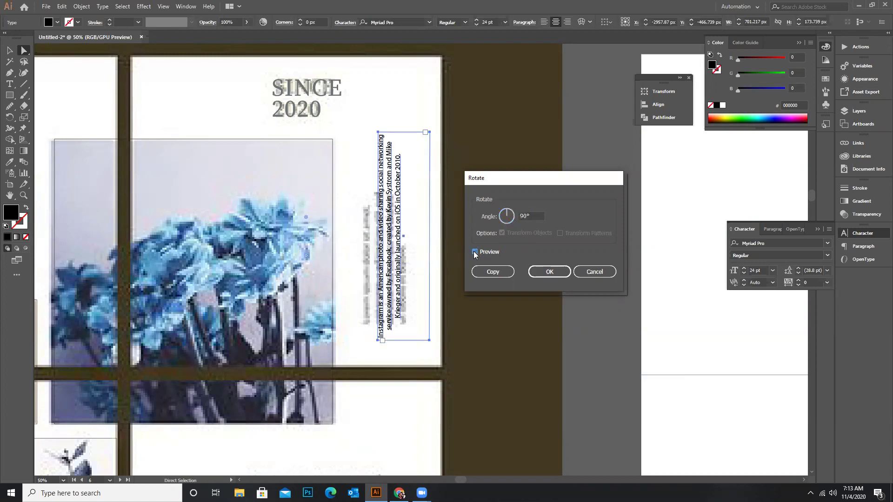
click(546, 273)
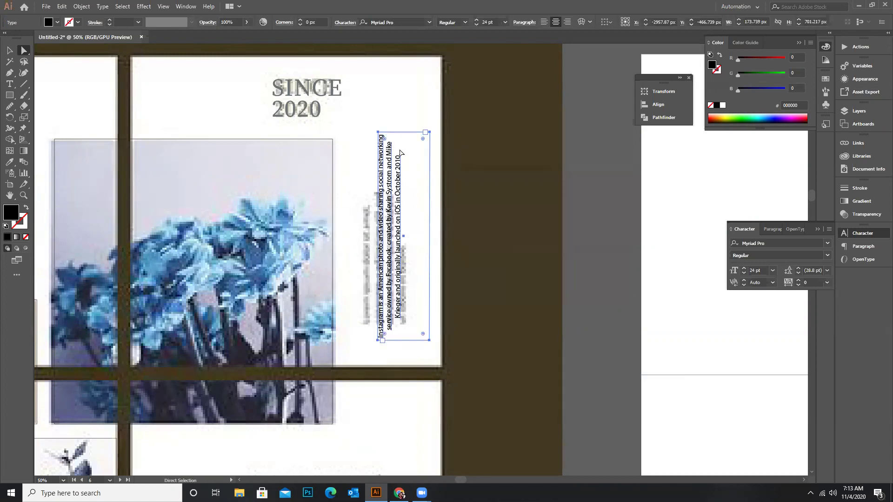
Left-align all the text in the rotated Instagram paragraph
key(t)
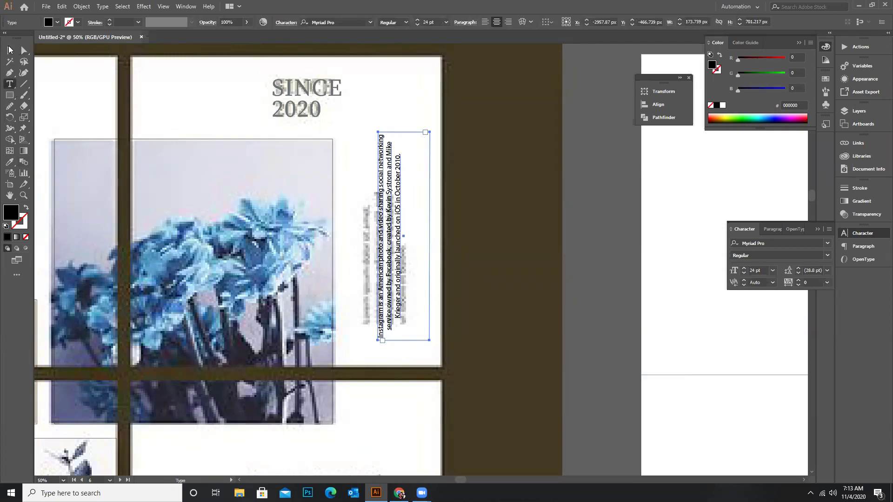
drag(380, 334, 431, 167)
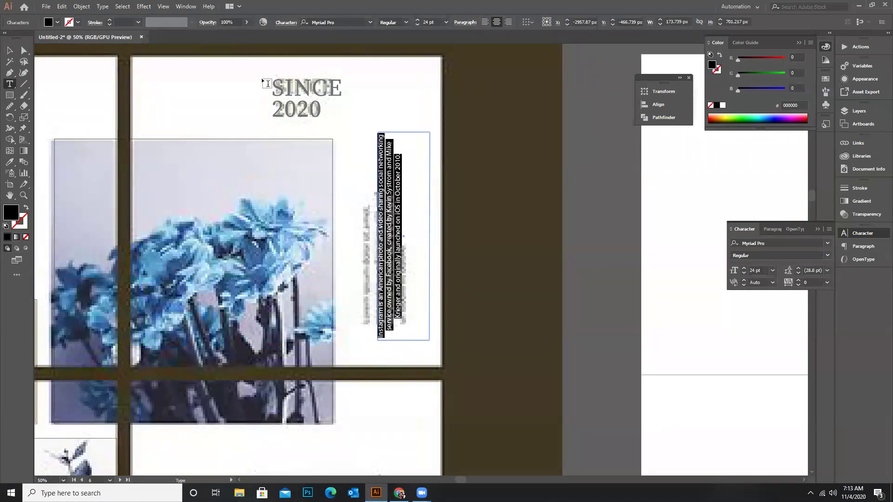
click(485, 22)
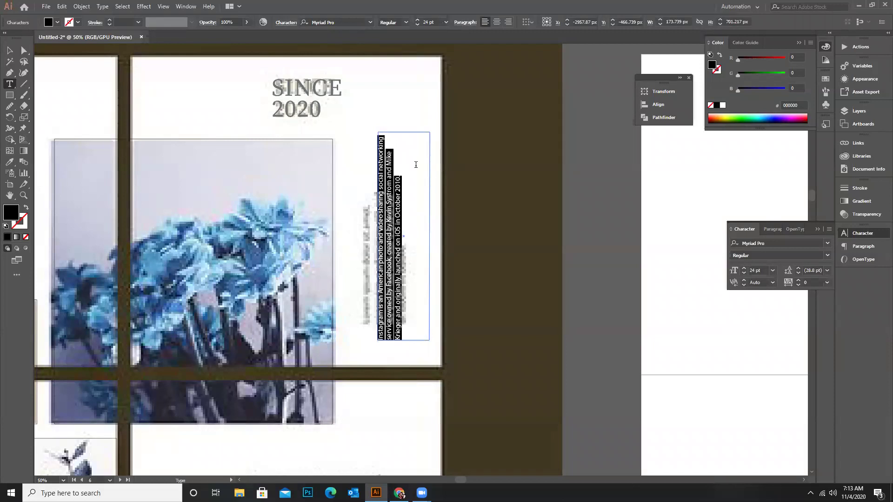
key(Escape)
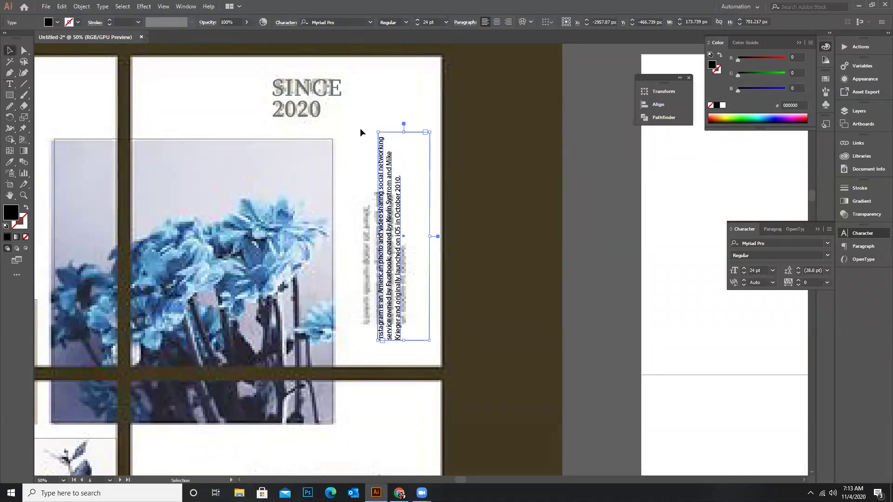
Shorten the vertical text box to about 537 px and place it over the reference's vertical text beside the flower photo
drag(403, 131, 403, 181)
drag(402, 284, 388, 267)
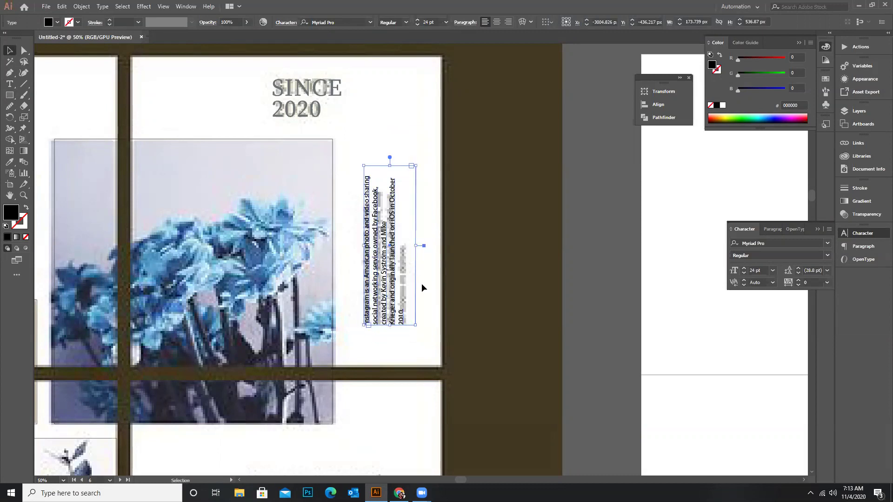
Remove the manual line break before "Krieger" in the vertical paragraph and deselect it
click(10, 84)
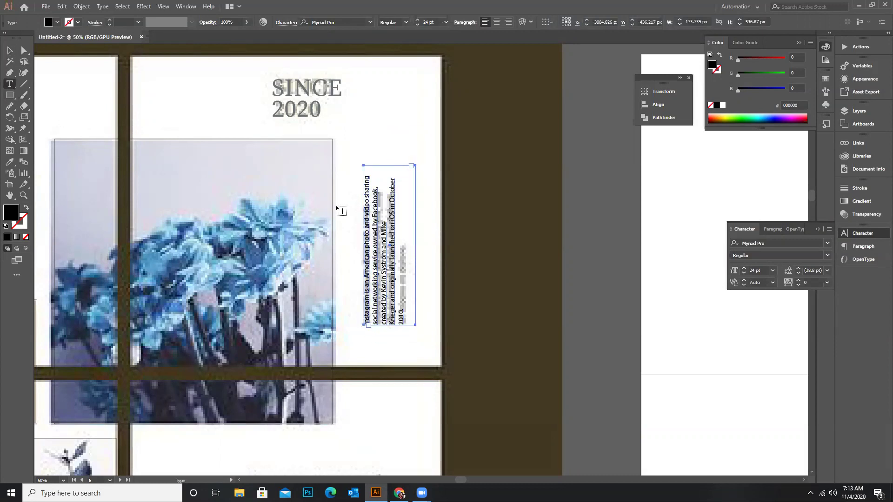
click(392, 322)
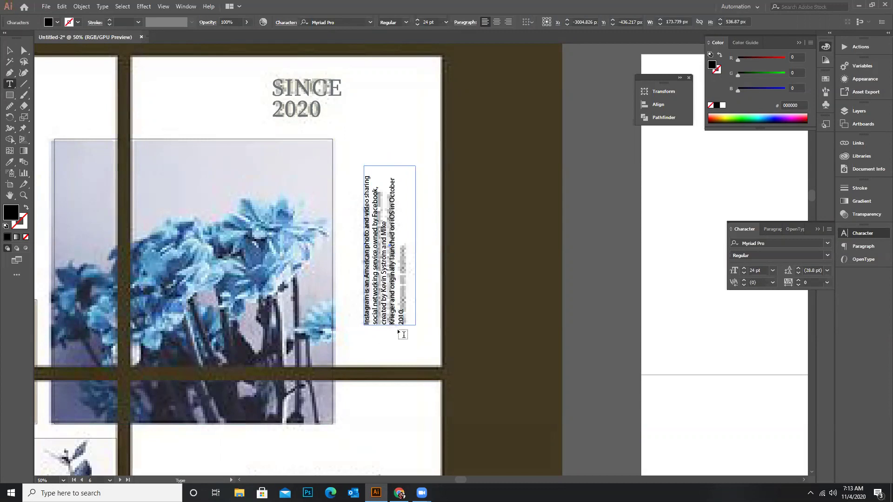
key(BackSpace)
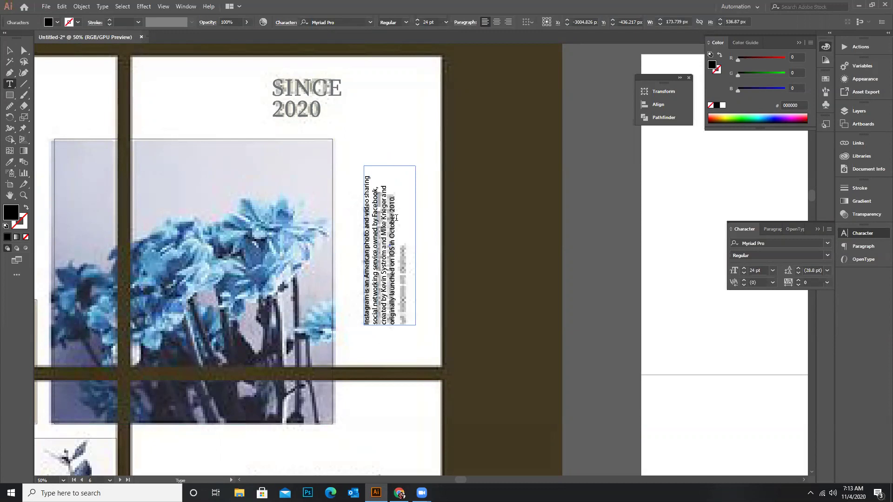
click(9, 49)
click(108, 88)
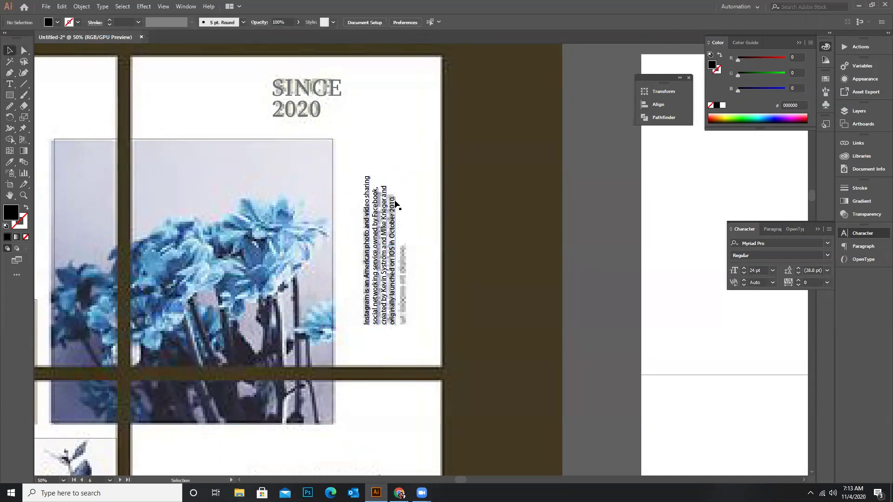
Copy the vertical Instagram paragraph over the reference's vertical text beside the portrait in the "New Arrival" block
scroll(473, 278, down, 2)
scroll(436, 243, down, 1)
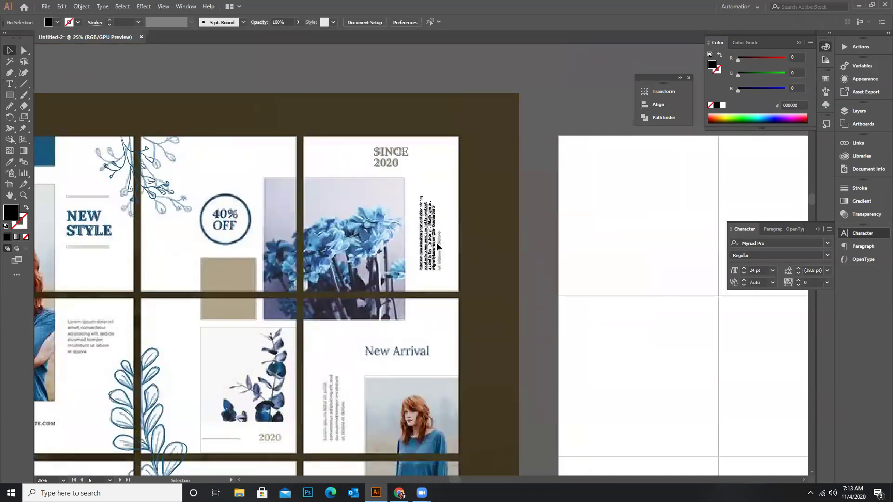
scroll(437, 242, down, 1)
click(439, 185)
click(408, 219)
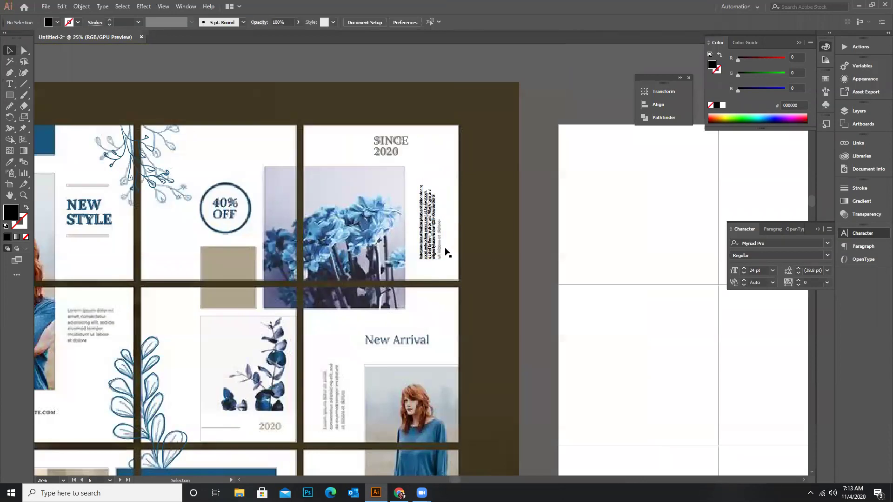
scroll(408, 219, down, 2)
drag(416, 185, 339, 342)
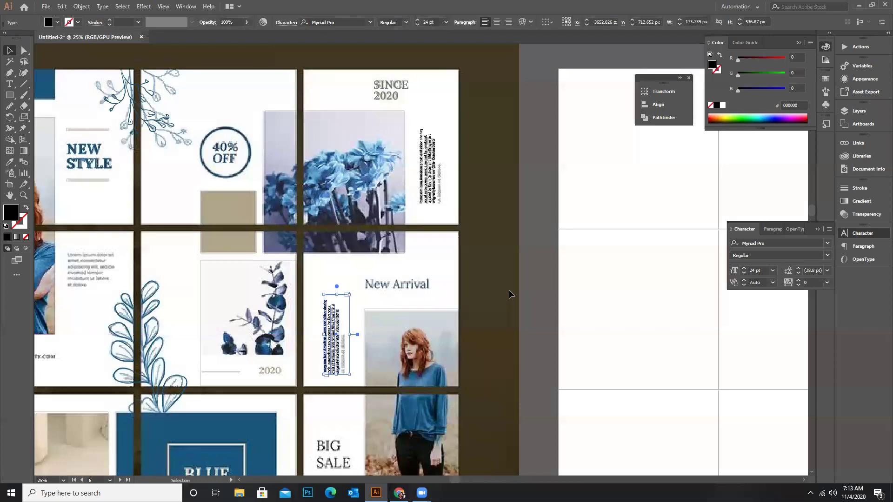
Copy the two-line NEW STYLE heading onto the New Arrival lettering above the red-haired woman's photo
click(509, 290)
scroll(377, 119, down, 2)
drag(92, 108, 389, 243)
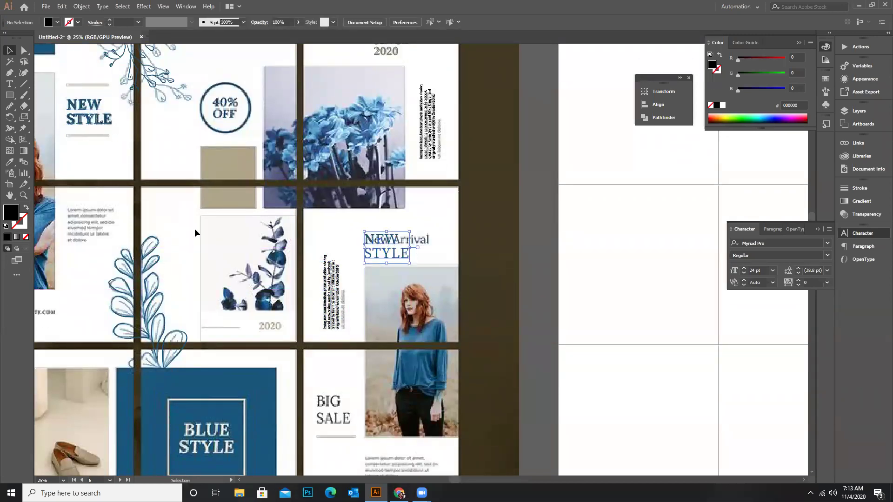
key(ctrl+equal)
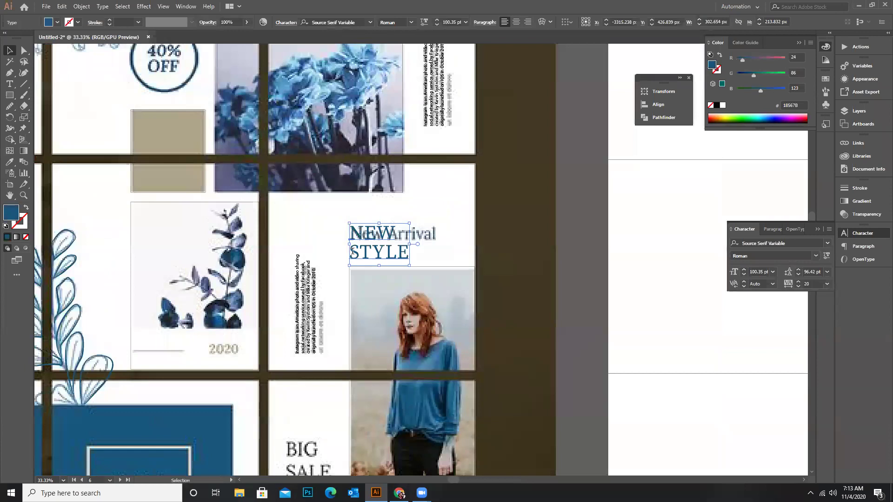
Replace the copied NEW STYLE heading's text with "New Arrival" on a single line
key(t)
click(388, 273)
key(BackSpace)
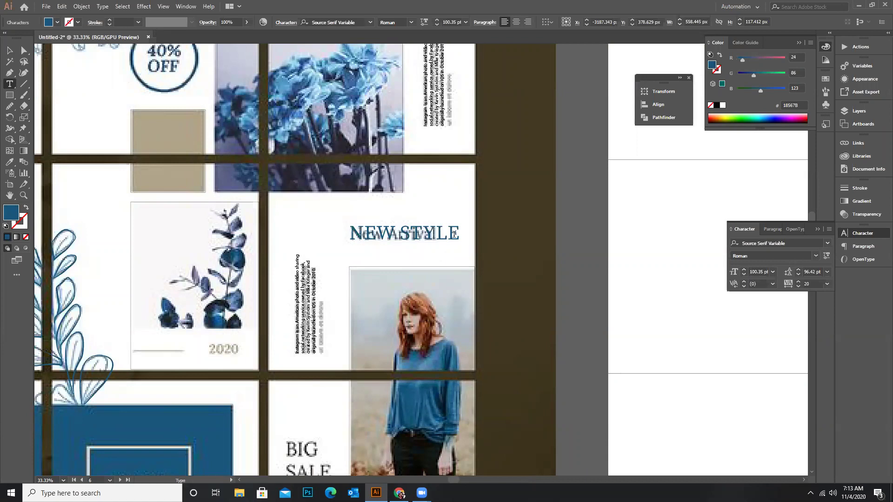
drag(456, 235, 378, 236)
click(401, 236)
click(464, 242)
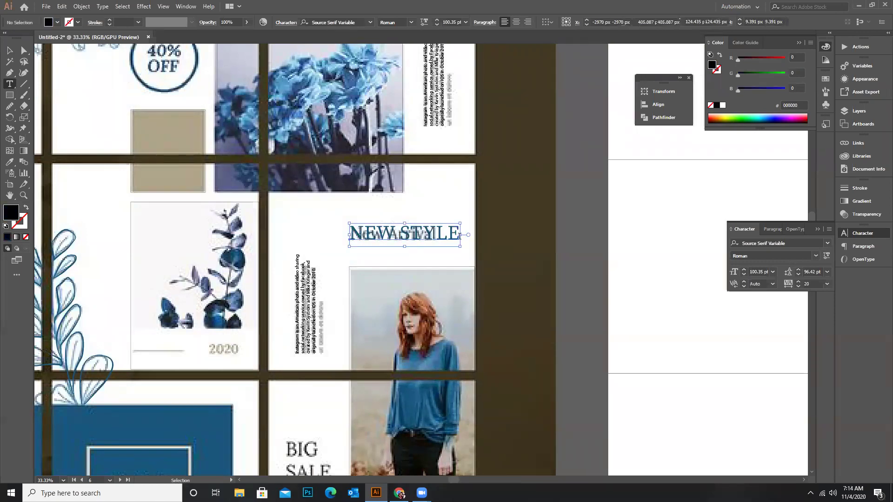
drag(461, 237, 332, 256)
text(New Arrival)
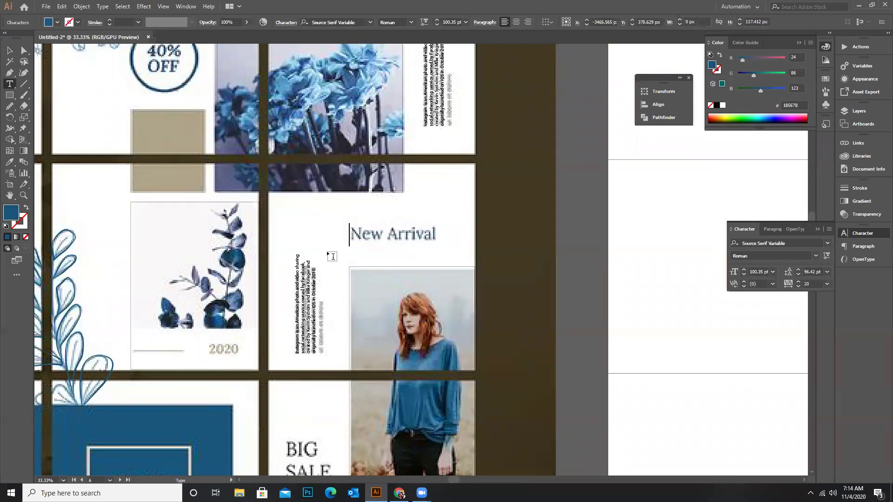
key(Right)
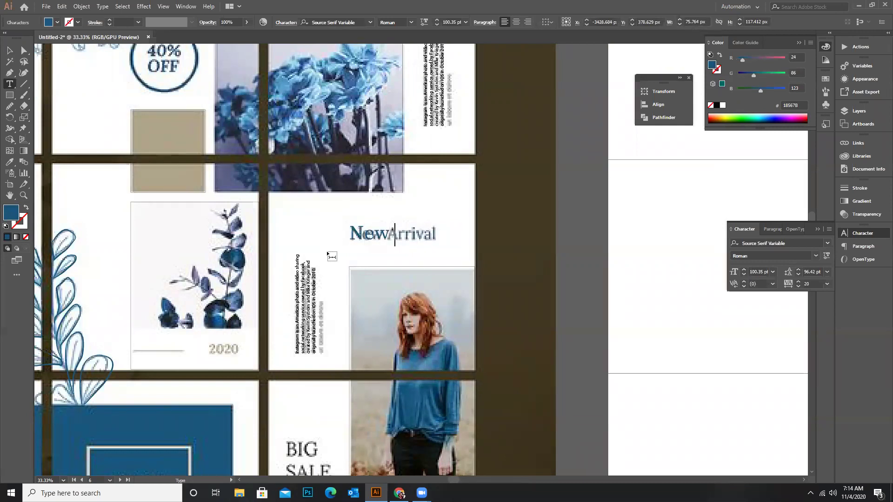
text(rrival)
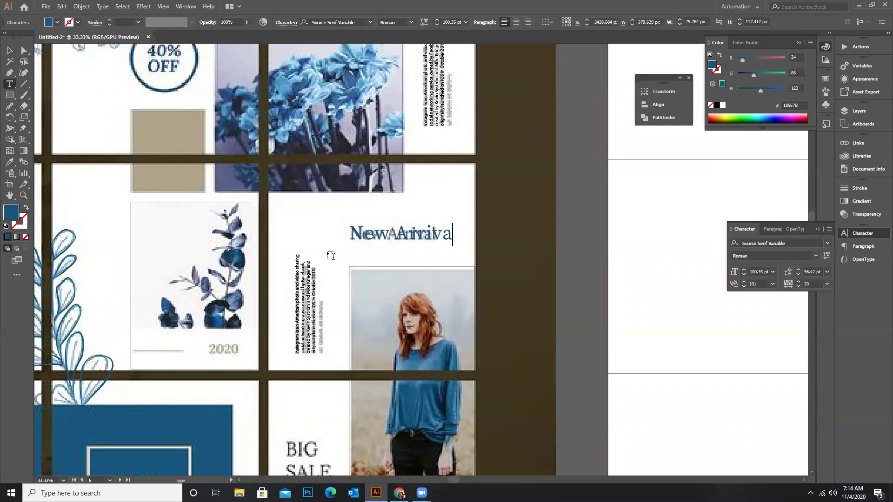
Scale the New Arrival heading down to fit the reference lettering beneath it
click(9, 51)
mouse_move(462, 222)
mouse_down()
mouse_move(469, 217)
mouse_move(442, 228)
mouse_move(451, 227)
mouse_move(445, 244)
mouse_move(433, 235)
mouse_move(450, 215)
mouse_move(460, 214)
mouse_move(462, 224)
mouse_up()
scroll(435, 237, up, 2)
click(398, 249)
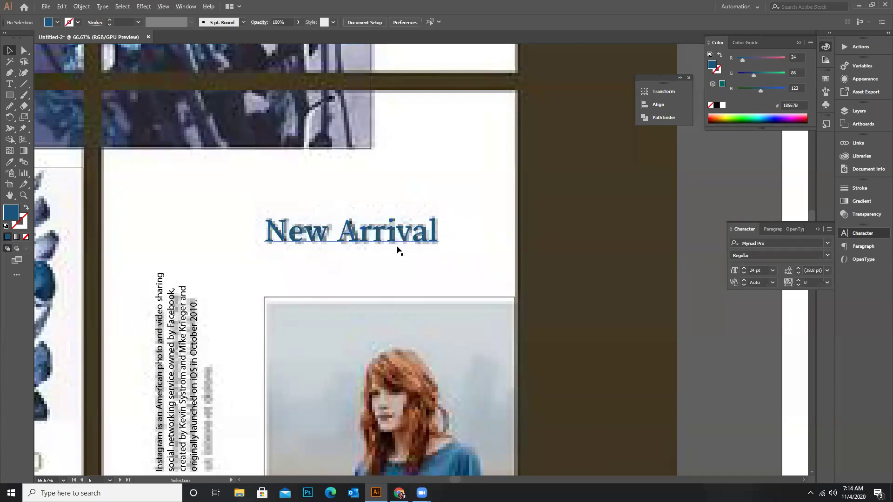
Copy the SINCE 2020 text onto the BIG SALE lettering and enlarge it to about 123 pt
scroll(377, 233, down, 1)
scroll(377, 233, down, 2)
scroll(386, 207, up, 1)
scroll(361, 195, down, 1)
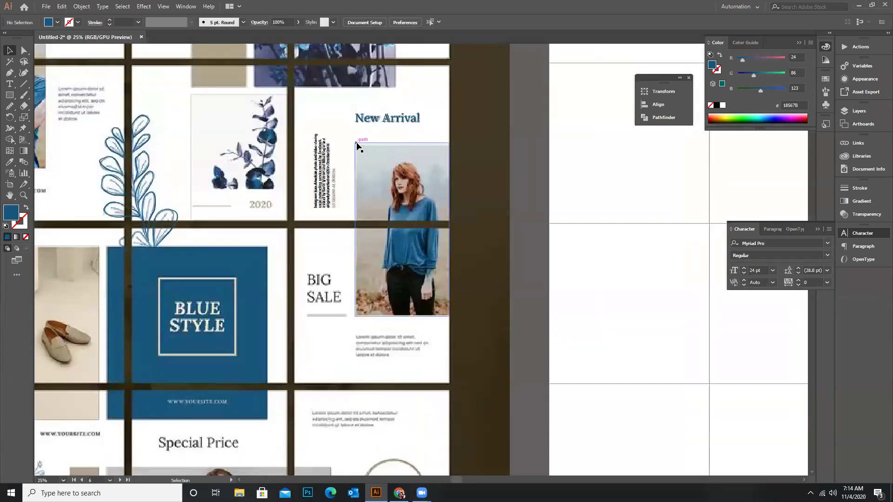
scroll(364, 119, down, 1)
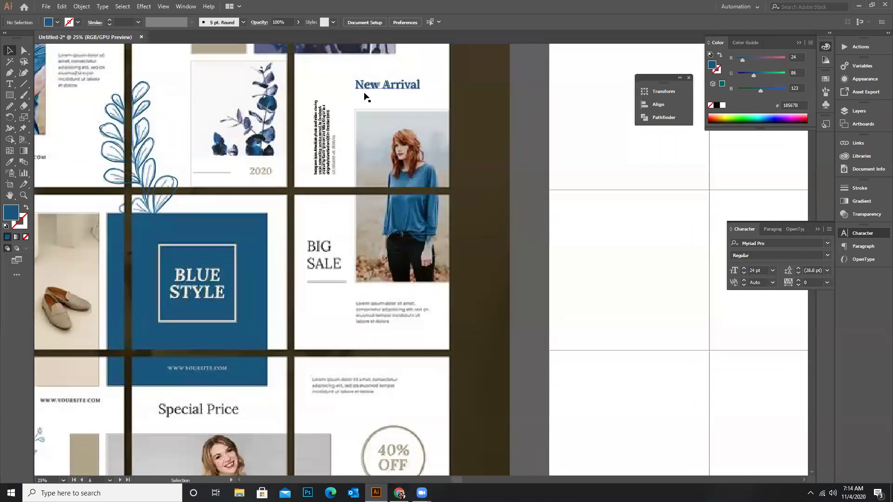
scroll(369, 114, up, 2)
scroll(367, 107, down, 1)
scroll(367, 93, up, 1)
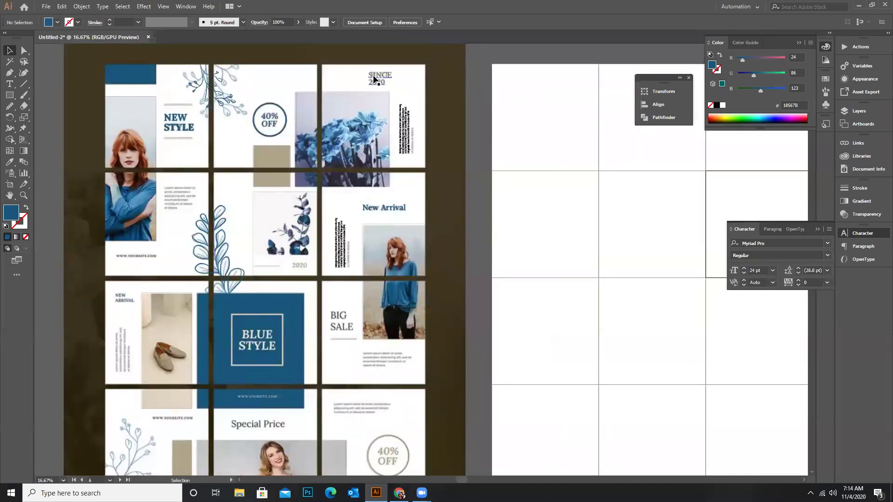
drag(336, 278, 409, 358)
scroll(386, 325, up, 4)
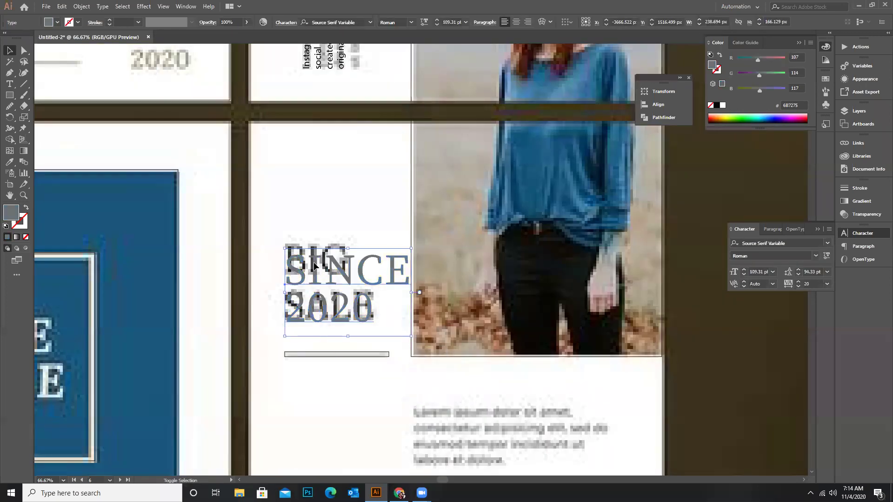
drag(286, 250, 269, 229)
Replace the copied SINCE 2020 text with "BIG" and "SALE" on two lines
key(t)
drag(280, 271, 434, 333)
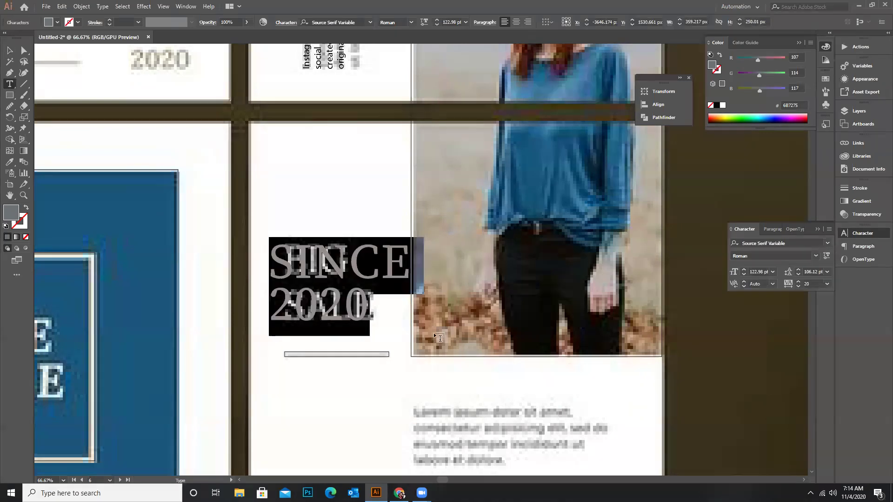
text(BIG SALE)
text(BIG)
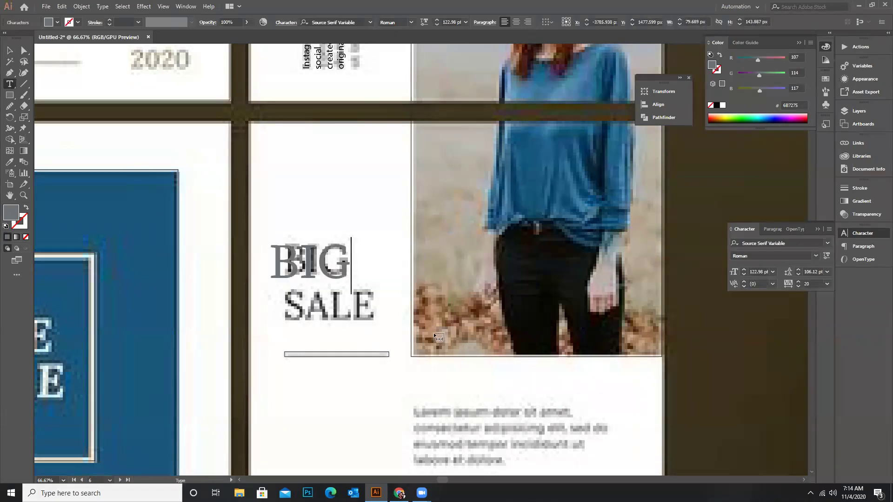
key(Return)
text(SALE)
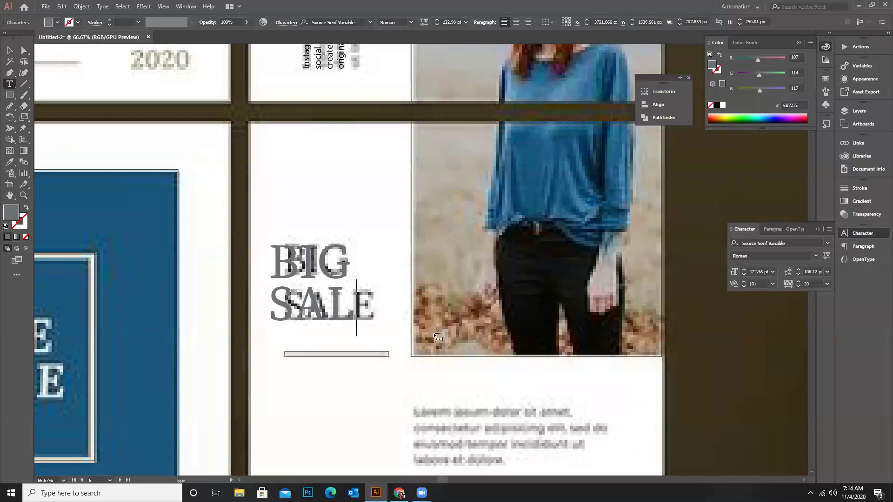
Move the BIG SALE text over the reference lettering and scale it down to about 113 pt
click(9, 50)
click(48, 88)
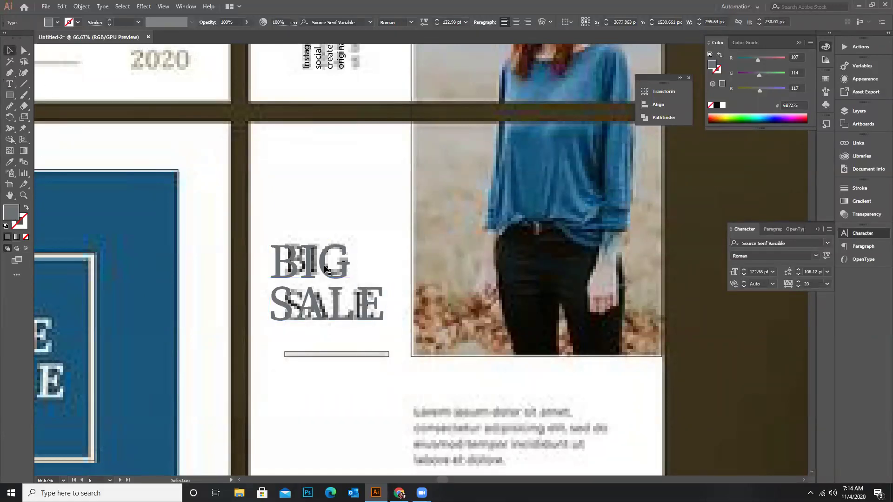
drag(305, 266, 317, 266)
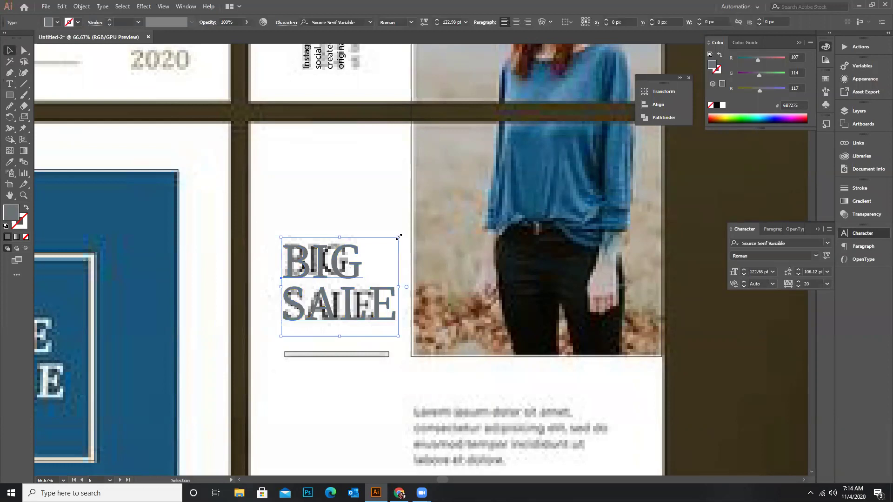
mouse_move(399, 237)
mouse_down()
mouse_move(384, 242)
mouse_move(391, 238)
mouse_up()
drag(347, 256, 349, 246)
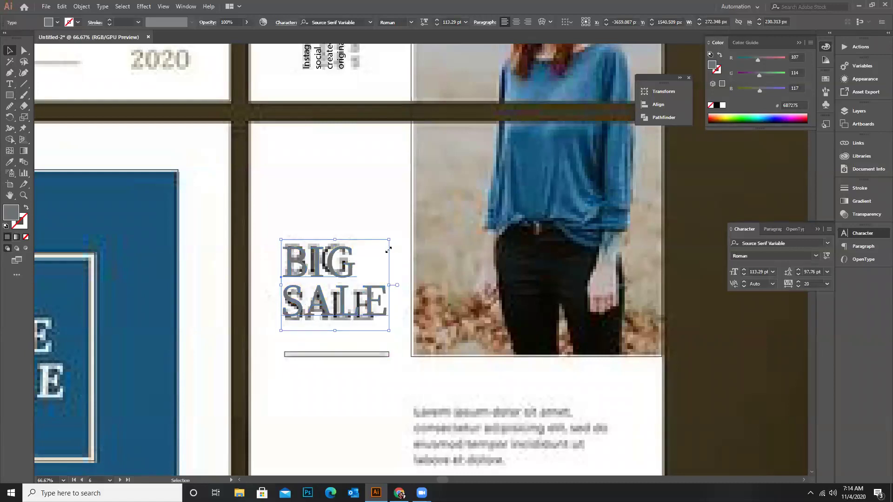
Set the BIG SALE text's leading to 109.76 pt and shift it slightly to align with the line below
key(t)
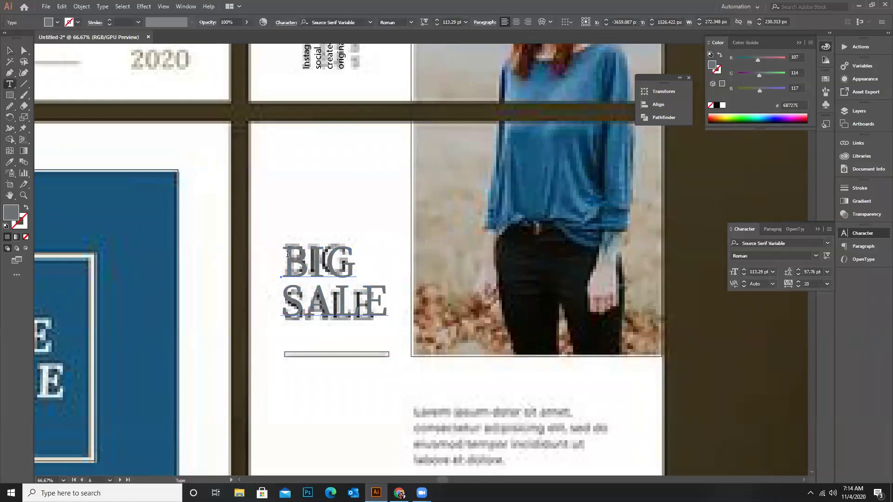
drag(288, 254, 393, 335)
key(alt+Down)
key(alt+Down)
key(alt+Down)
key(alt+Down)
key(alt+Down)
key(alt+Down)
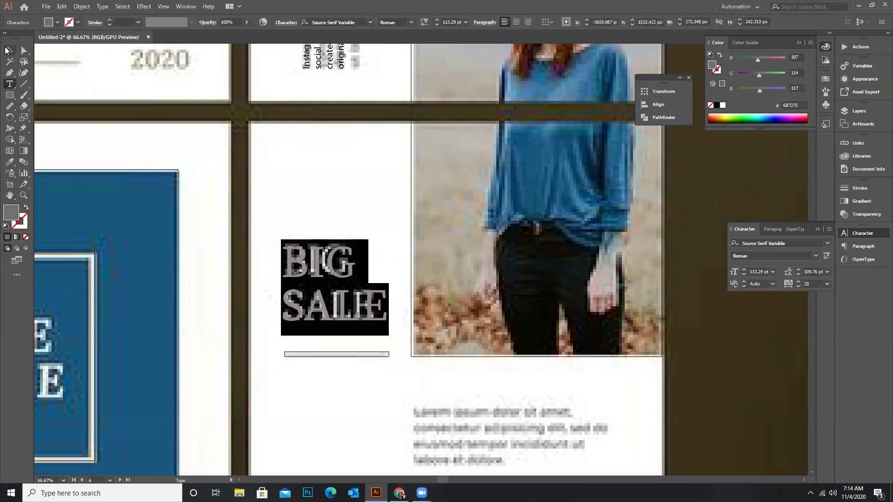
key(Escape)
click(323, 226)
click(321, 264)
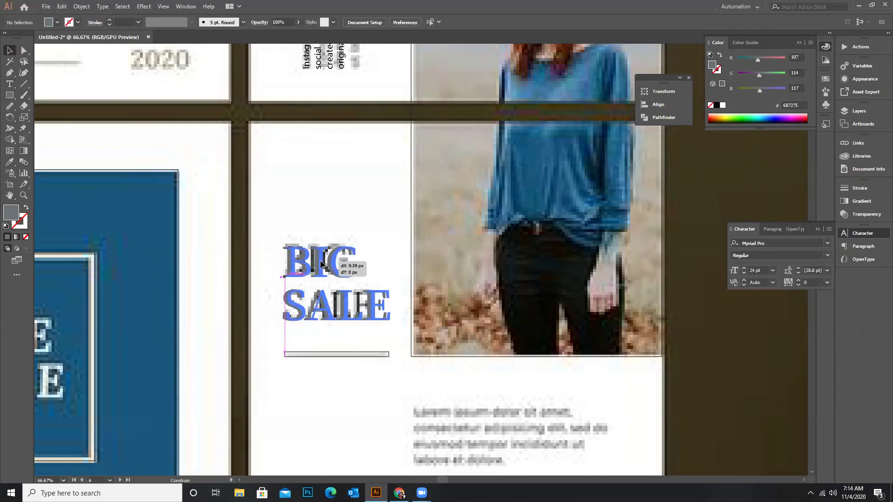
click(303, 209)
scroll(368, 242, down, 4)
scroll(367, 247, up, 2)
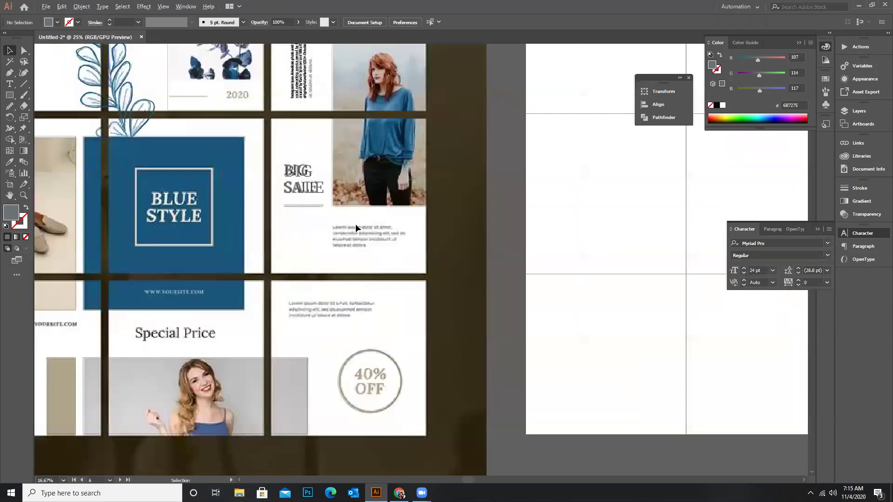
drag(281, 94, 374, 316)
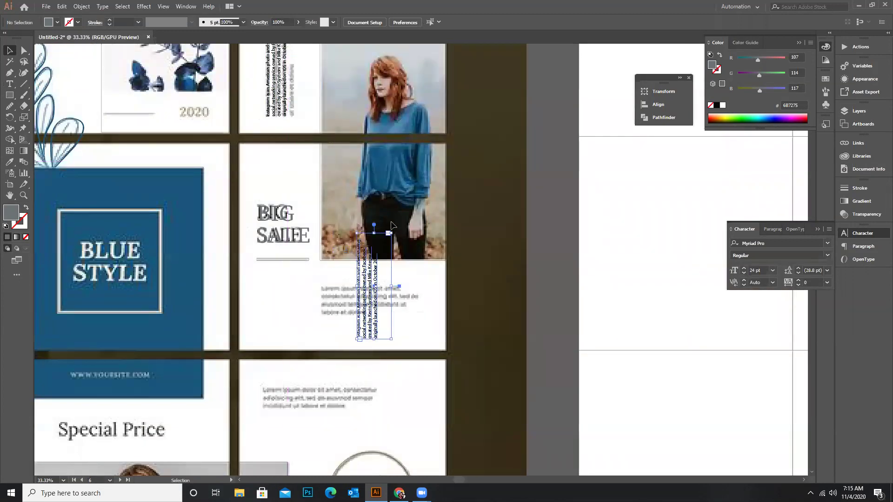
mouse_move(392, 230)
mouse_down()
mouse_move(448, 308)
mouse_move(391, 224)
mouse_up()
right_click(373, 279)
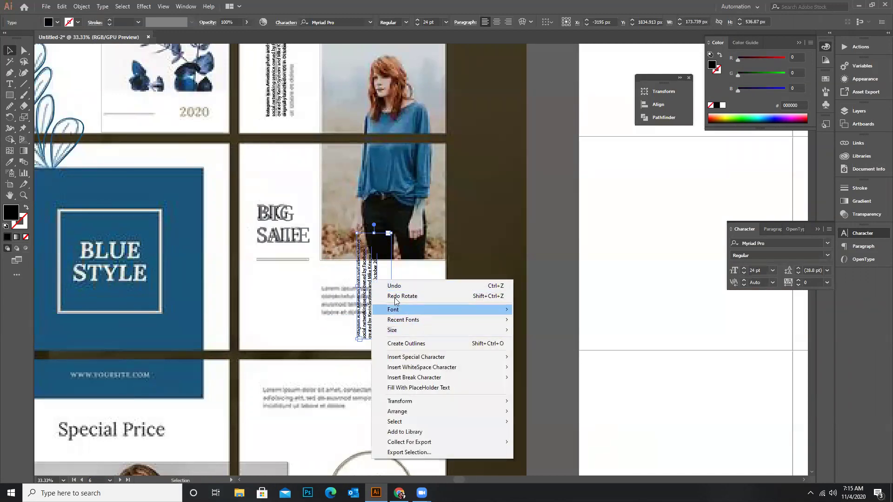
click(423, 273)
click(371, 299)
key(Delete)
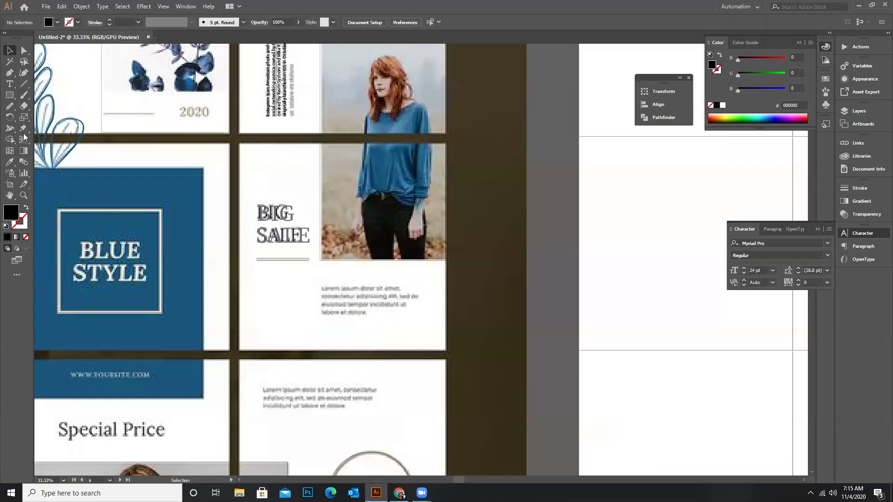
Create a text area over the lorem ipsum below the BIG SALE photo and fill it with the Instagram description paragraph
click(9, 84)
drag(320, 287, 428, 322)
text(Instagram is an American photo and video sharing social networking service owned by Facebook, created by Kevin Systrom and Mike Krieger and originally launched on iOS in October 2010)
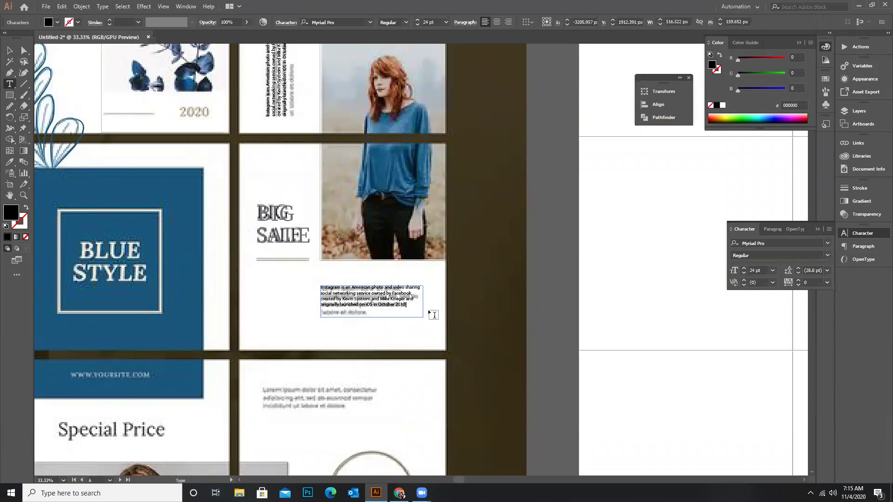
Set the font size of the new Instagram paragraph to 26 pt
drag(407, 305, 547, 19)
click(439, 23)
text(26)
key(Return)
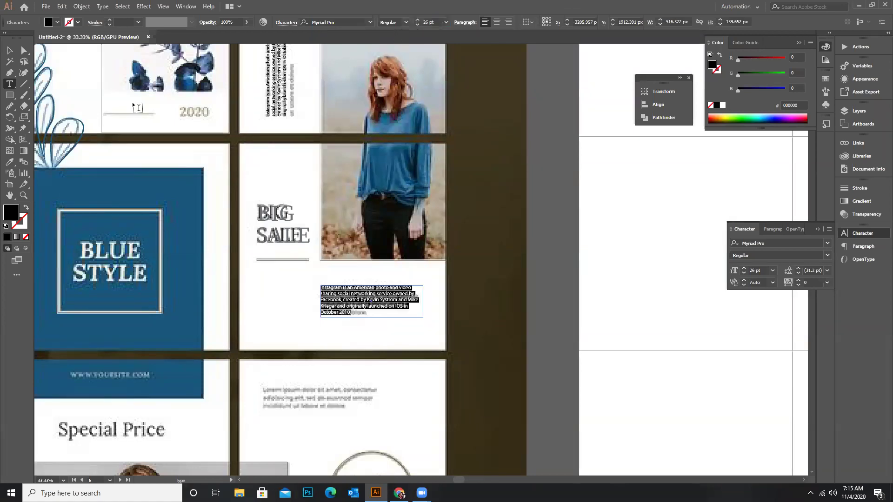
click(9, 52)
click(390, 314)
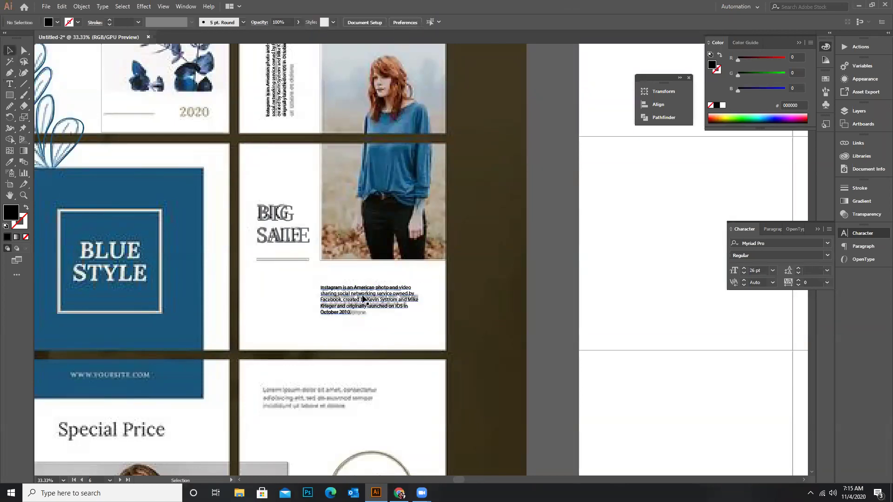
Copy the Instagram paragraph onto the lorem ipsum above the beige 40% OFF circle and widen its box to about 671 px
key(ctrl+minus)
scroll(382, 286, down, 1)
drag(367, 260, 322, 341)
drag(382, 329, 404, 329)
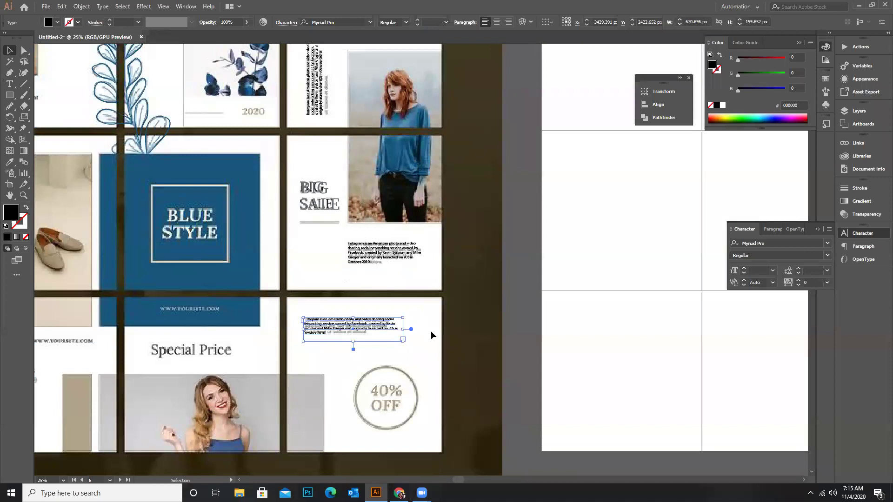
click(473, 326)
Copy the vertical Instagram paragraph beside the shoes photo and resize its box to about 206 by 498 px
scroll(450, 336, down, 1)
scroll(405, 306, down, 1)
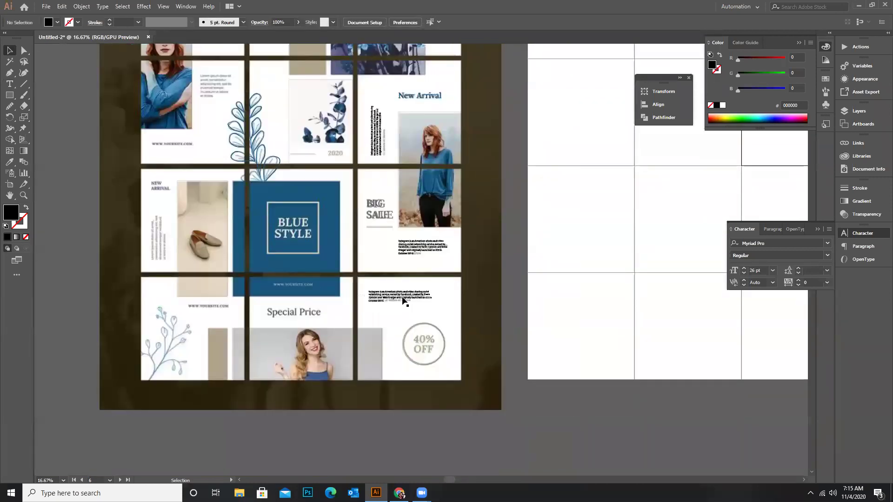
drag(385, 129, 158, 221)
scroll(158, 221, up, 3)
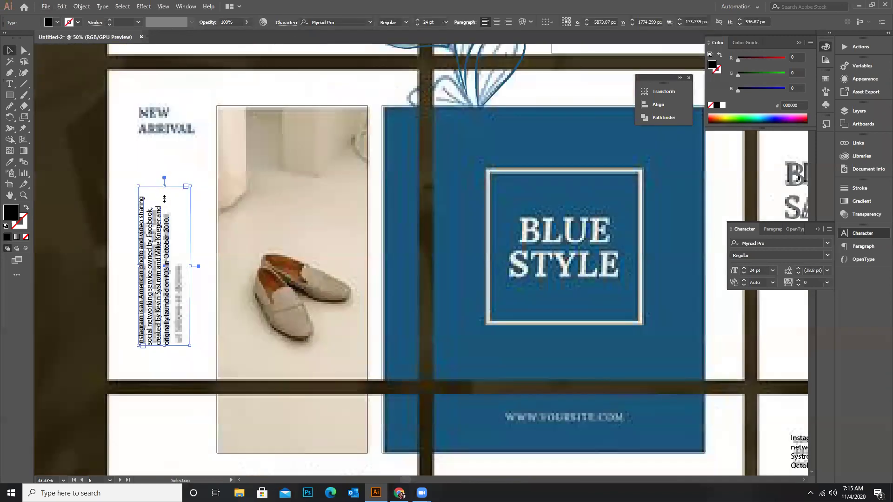
drag(200, 271, 201, 271)
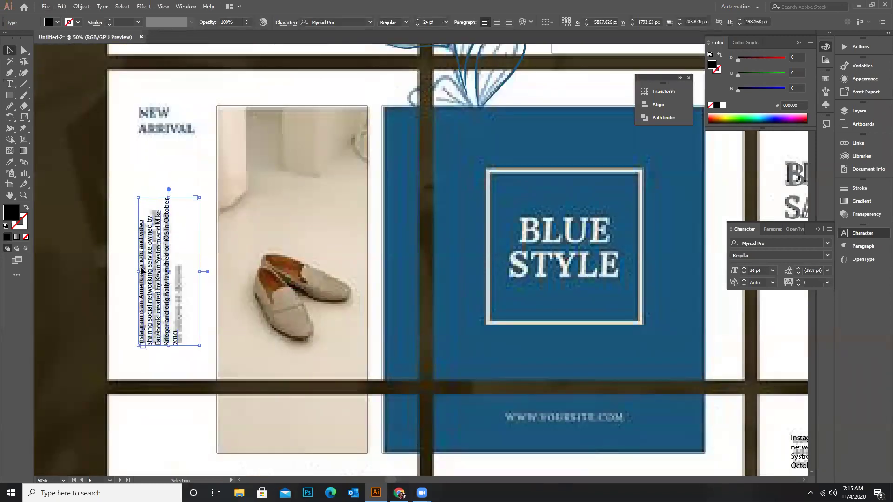
Set the vertical paragraph beside the shoes photo to 26 pt and deselect it
click(9, 84)
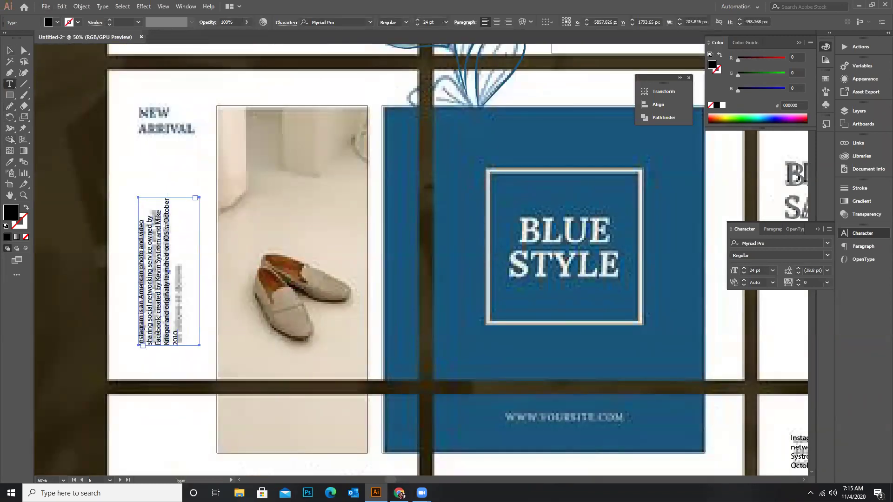
click(166, 227)
text(in)
key(Escape)
click(365, 247)
key(ctrl+minus)
key(ctrl+minus)
key(ctrl+minus)
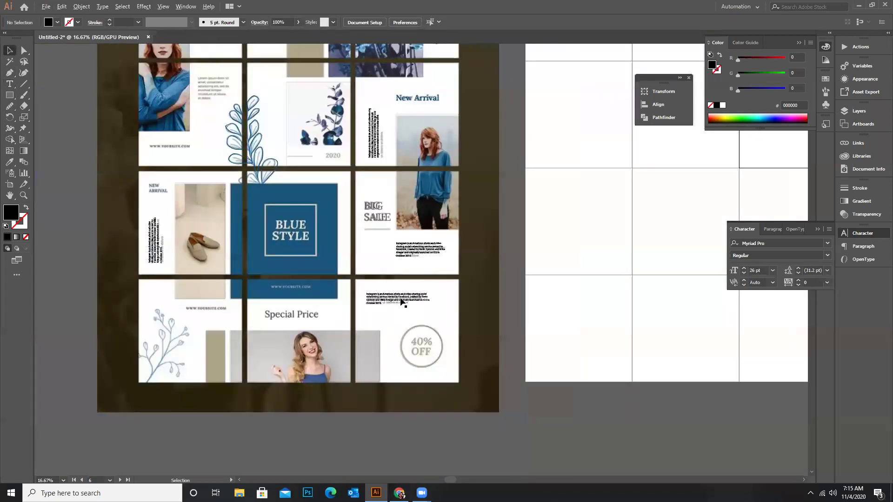
Select all five Instagram paragraphs placed over the reference image and fill them with grey 757677
click(402, 300)
shift+click(419, 250)
shift+click(156, 239)
shift+click(378, 139)
scroll(400, 141, up, 3)
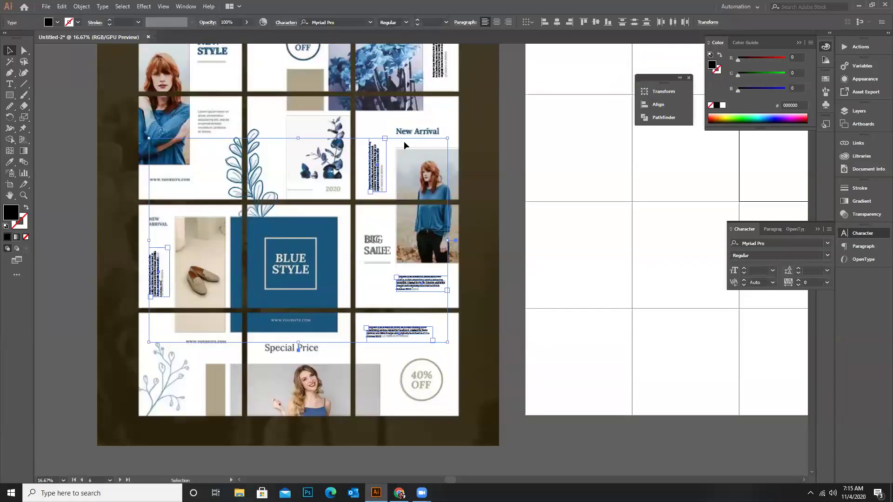
shift+click(439, 74)
double_click(14, 216)
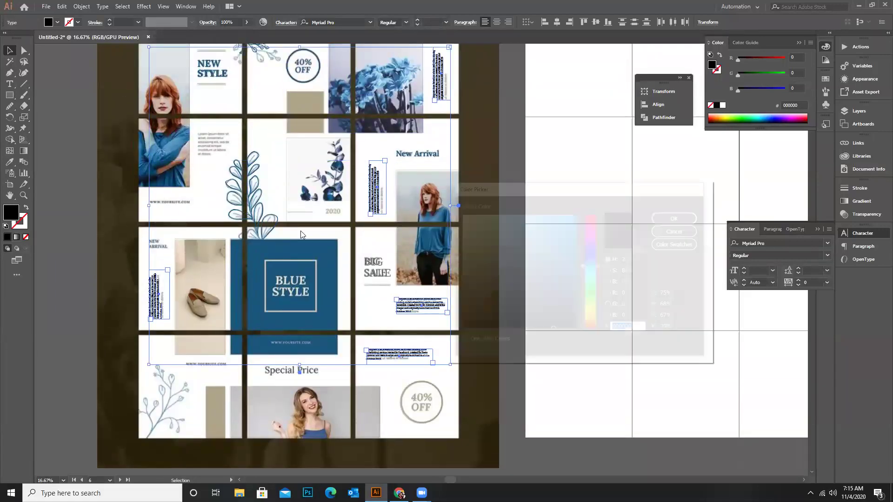
click(678, 217)
click(462, 172)
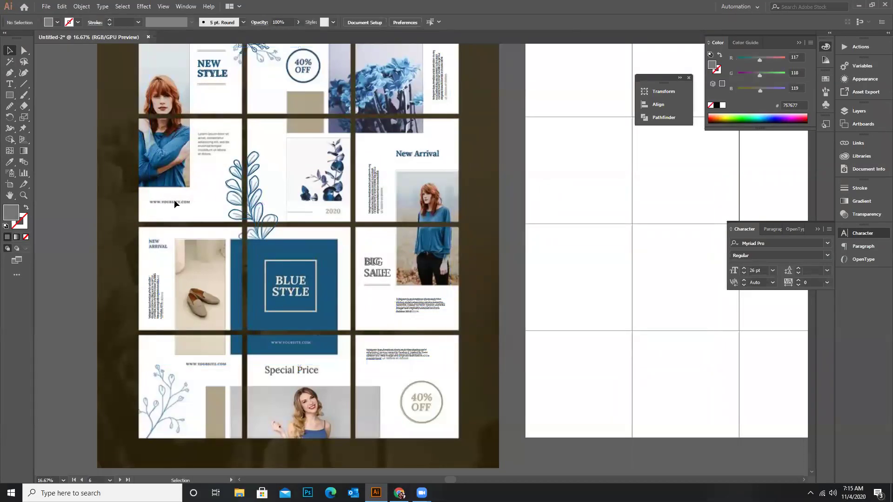
Copy the grey Instagram paragraph onto the lorem ipsum below NEW STYLE and resize its box to about 317 by 238 px
scroll(173, 199, up, 1)
drag(397, 365, 229, 149)
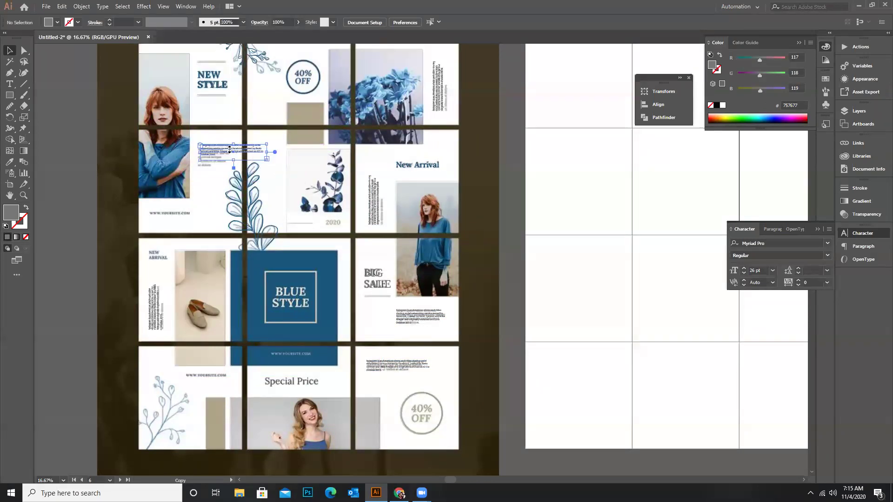
key(ctrl+plus)
key(ctrl+plus)
key(ctrl+plus)
key(ctrl+plus)
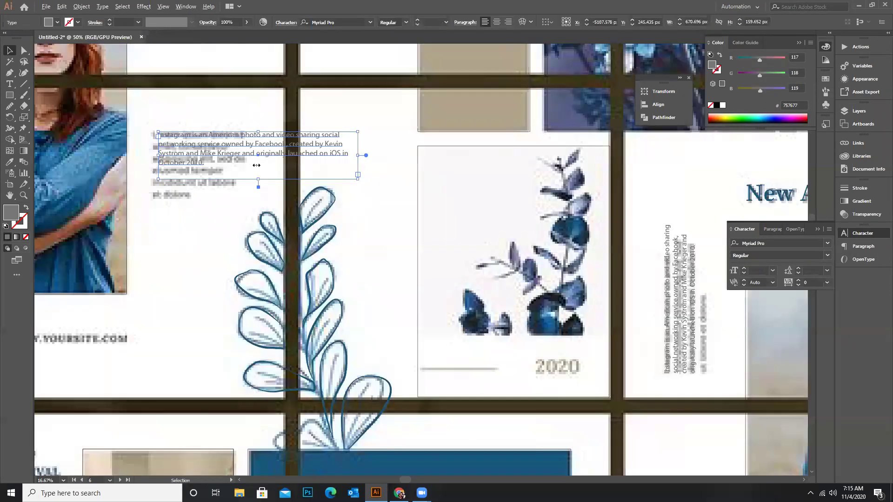
drag(196, 215, 195, 219)
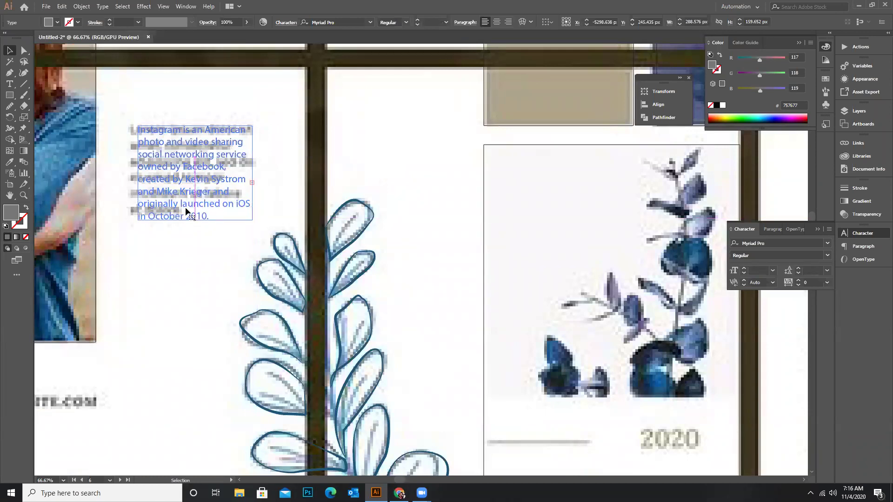
drag(133, 173, 124, 173)
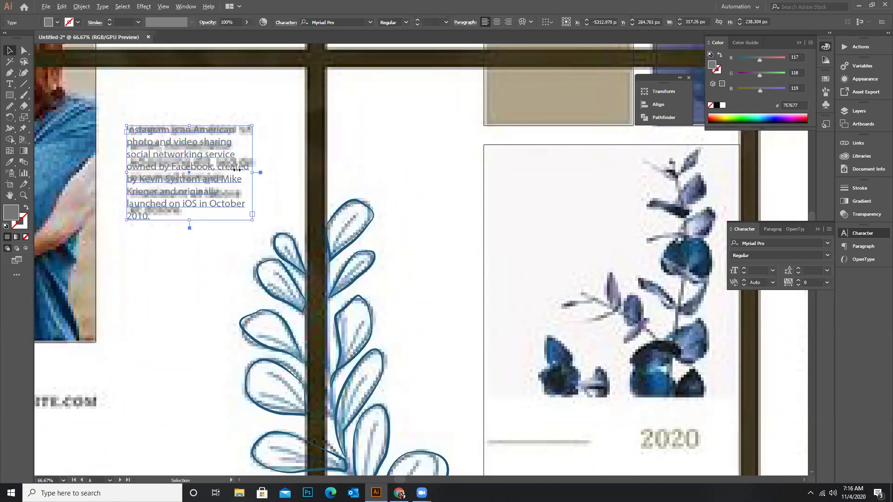
Copy the BIG SALE heading down onto the Special Price heading of the reference image
key(ctrl+minus)
key(ctrl+minus)
key(ctrl+minus)
key(ctrl+minus)
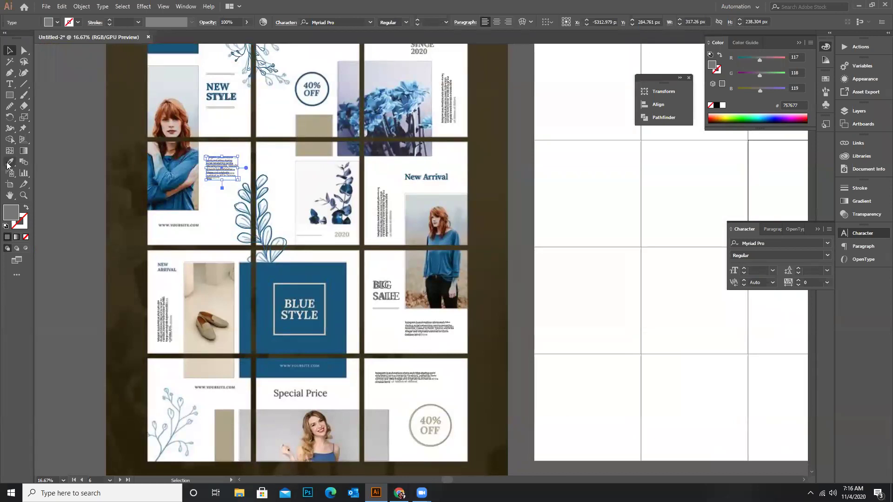
scroll(176, 229, down, 2)
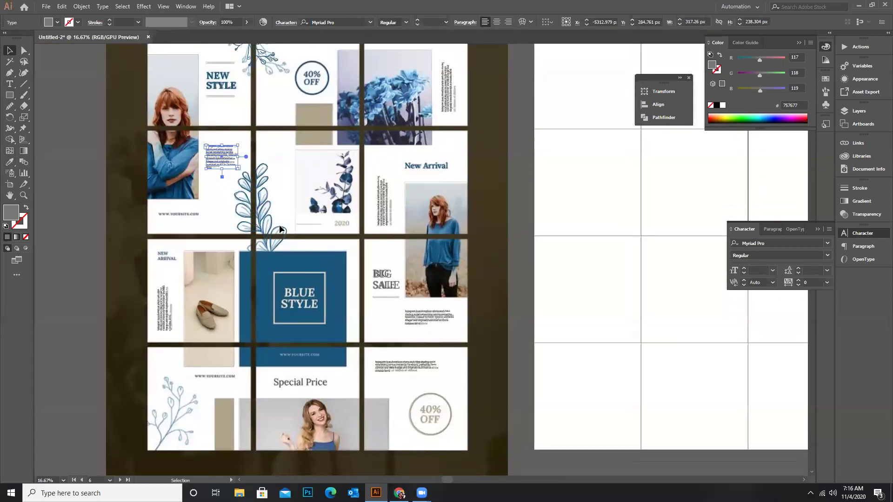
drag(383, 242, 301, 355)
key(ctrl+equal)
key(ctrl+equal)
key(ctrl+equal)
key(ctrl+equal)
key(ctrl+equal)
Replace the copied BIG SALE text with "Special Price" on a single line
click(9, 84)
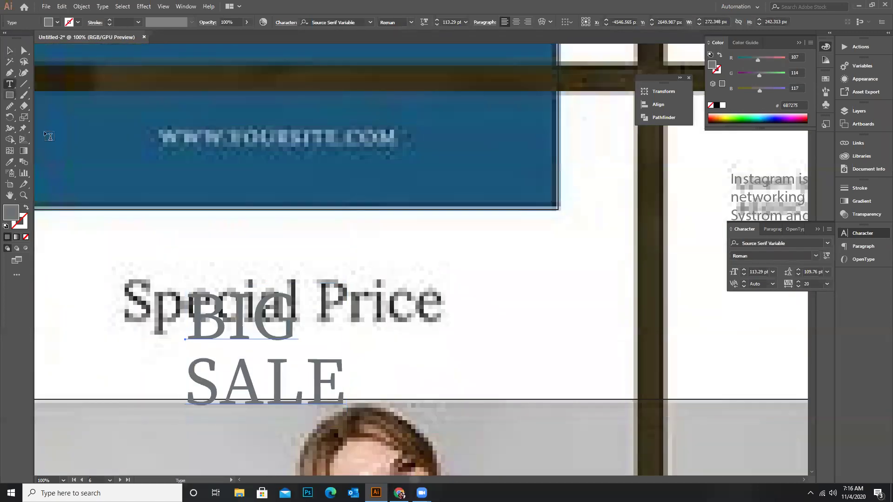
click(192, 397)
key(BackSpace)
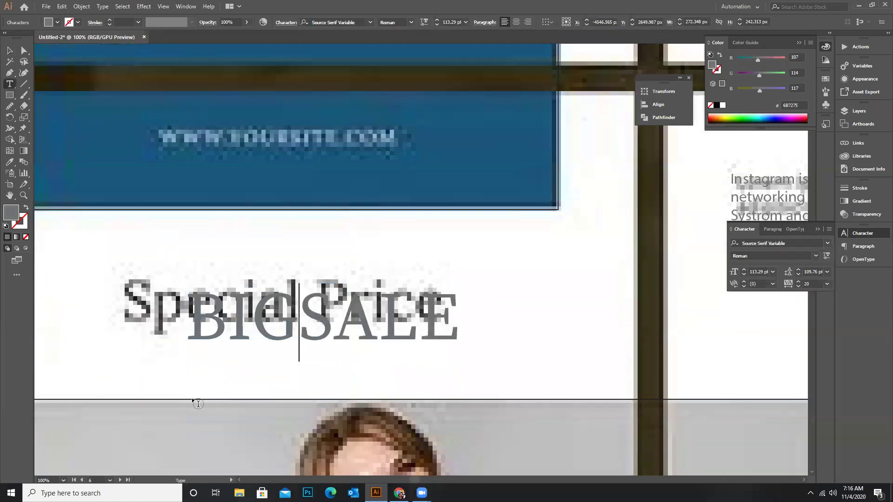
drag(187, 325, 463, 311)
click(247, 325)
key(ctrl+z)
click(10, 50)
click(9, 84)
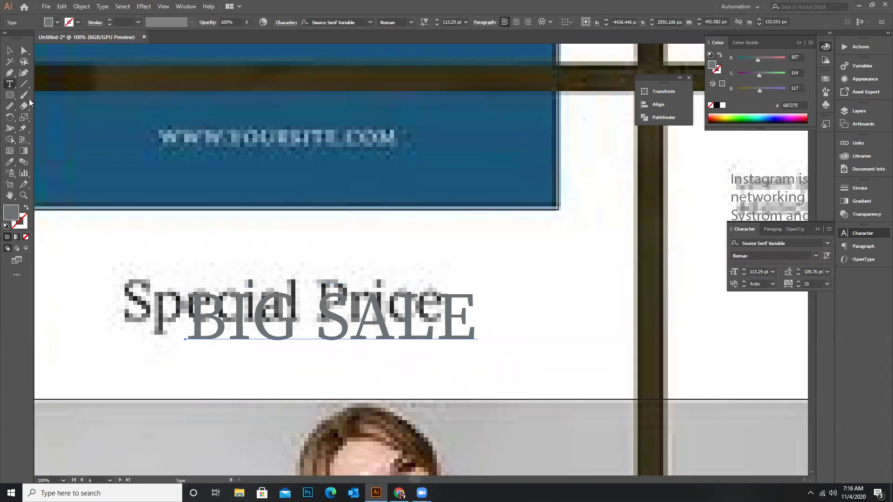
drag(205, 315, 576, 332)
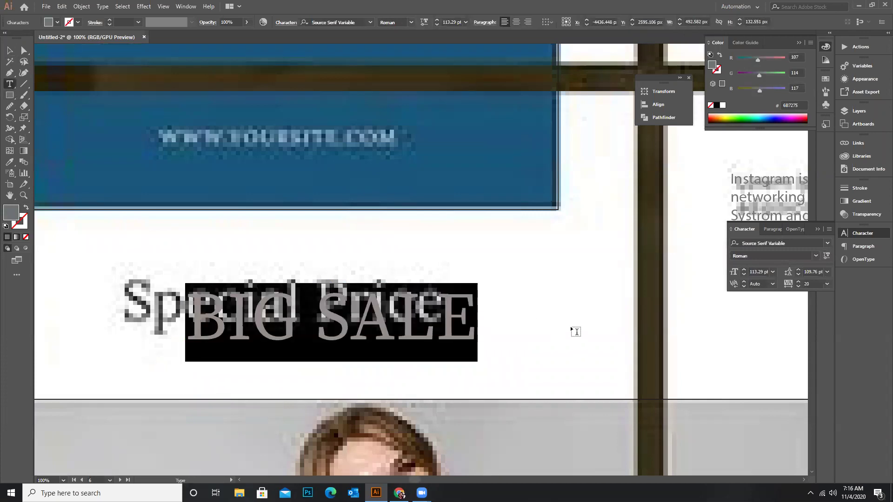
key(BackSpace)
text(Special)
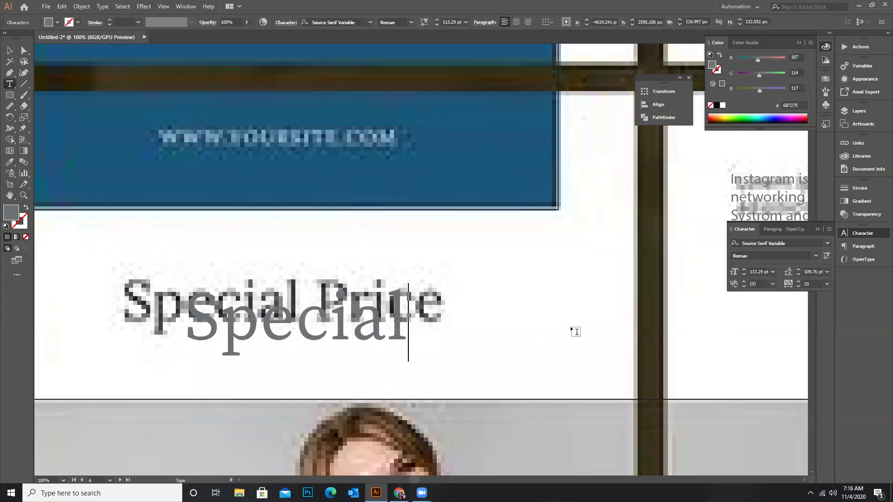
text( Pric)
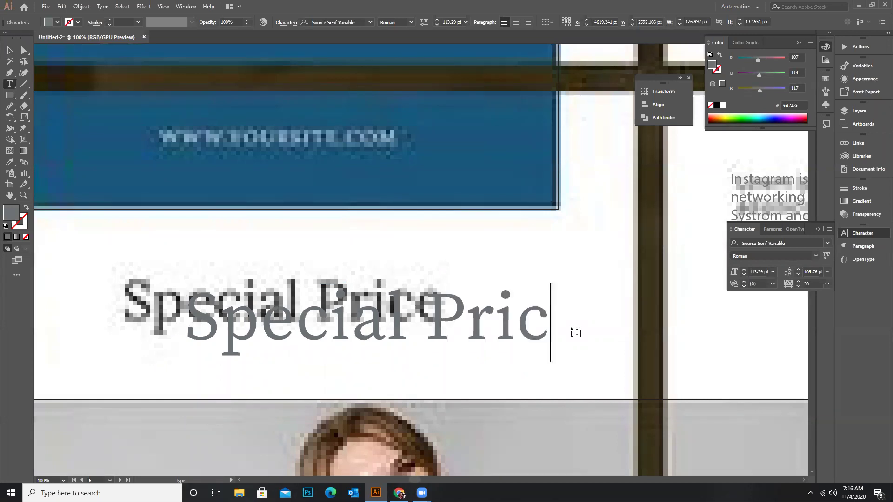
text(e)
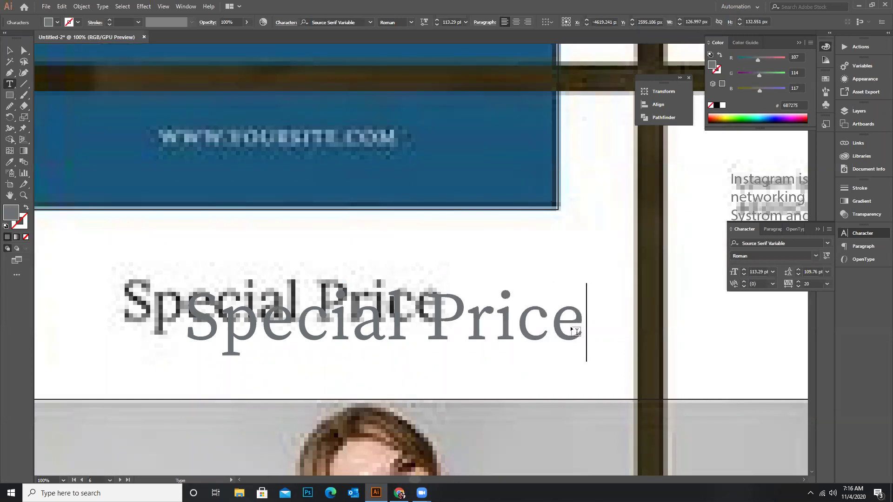
Scale the Special Price text to about 95 pt and align it over the reference heading
click(9, 51)
drag(193, 296, 142, 282)
drag(514, 266, 437, 276)
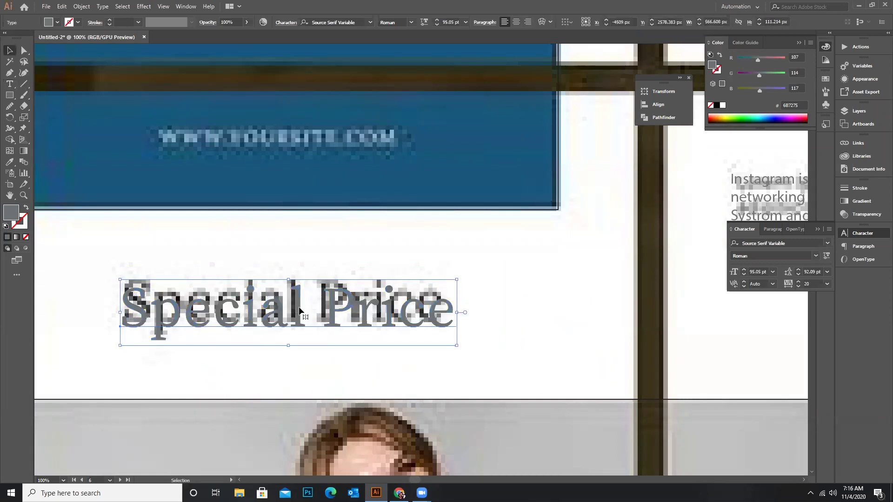
click(502, 283)
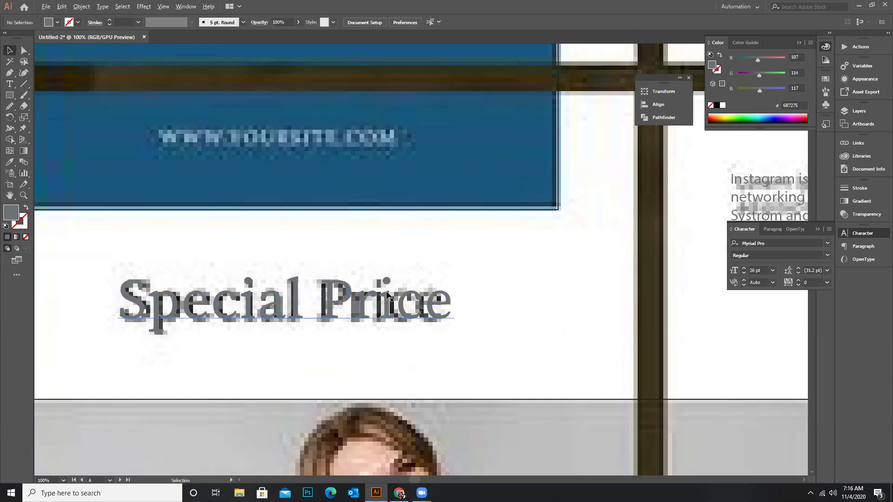
Copy the BIG SALE heading into the blue square, just below the reference BLUE STYLE text
key(ctrl+minus)
key(ctrl+minus)
key(ctrl+minus)
click(306, 285)
key(ctrl+plus)
key(ctrl+plus)
key(ctrl+plus)
drag(291, 278, 284, 378)
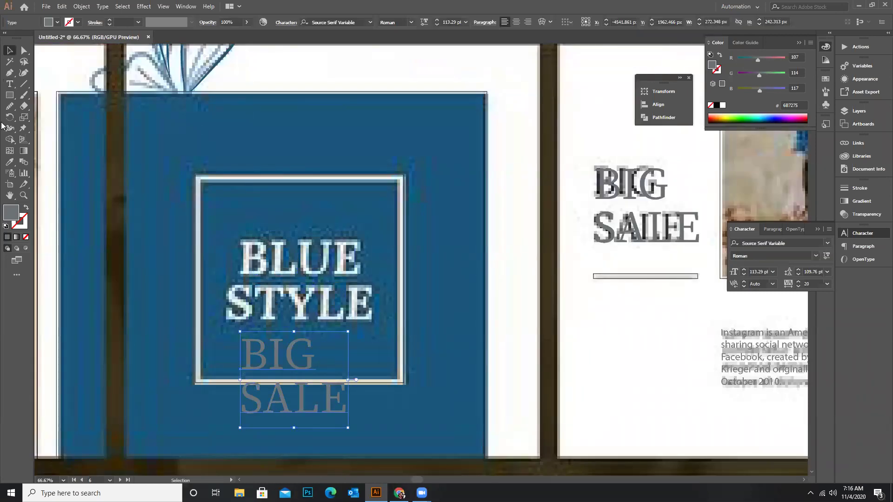
Replace the copied heading in the blue square with "BLUE STYLE" on two lines and centre-align it
click(9, 84)
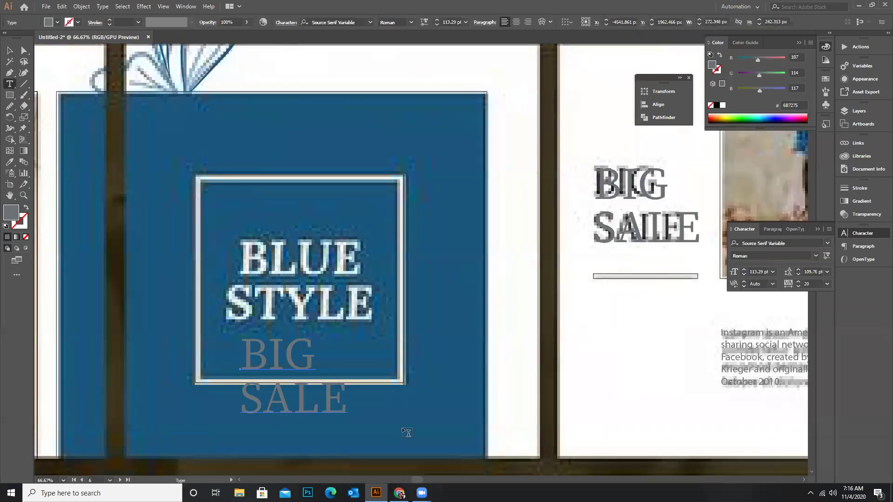
key(ctrl+a)
text(BLUE)
key(Return)
text(STYLE)
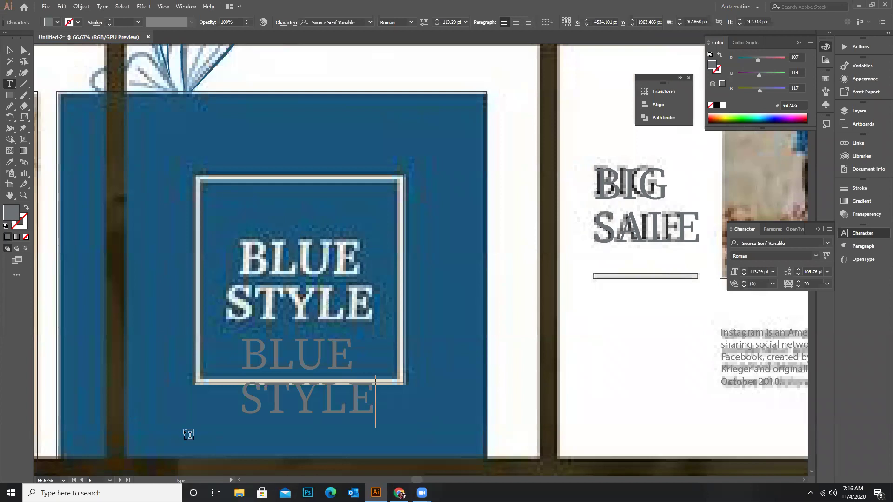
key(ctrl+a)
click(516, 22)
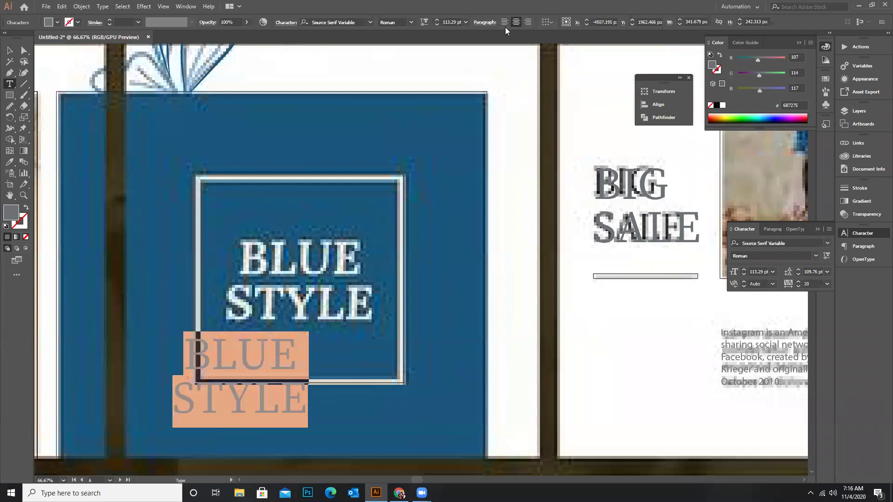
Move the new BLUE STYLE heading over the reference text and enlarge it to about 123 pt
click(9, 50)
drag(260, 353, 317, 255)
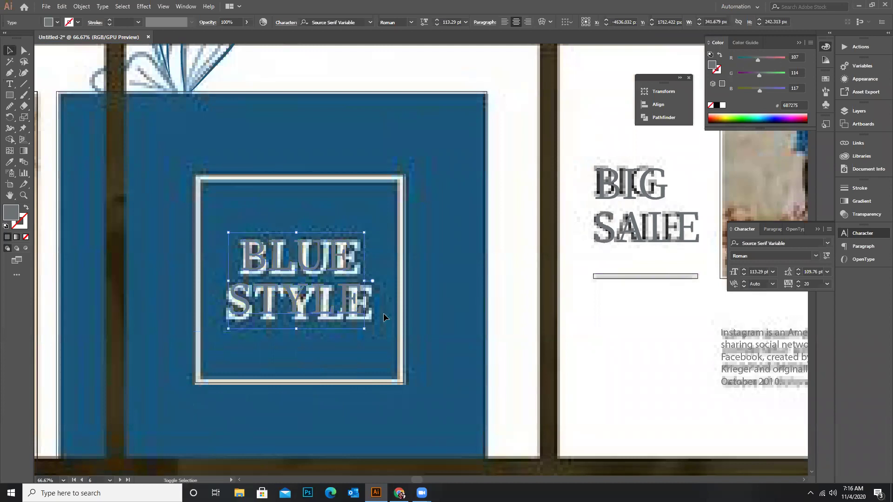
mouse_move(366, 328)
mouse_down()
mouse_move(386, 328)
mouse_move(378, 337)
mouse_up()
drag(356, 269, 354, 270)
Fill the BLUE STYLE heading with the light colour CBF9FF sampled from the reference lettering
key(i)
click(363, 245)
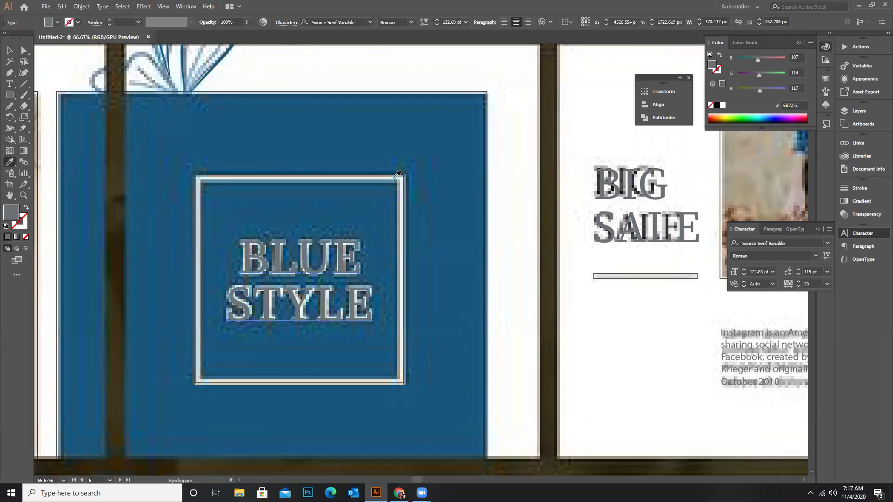
key(v)
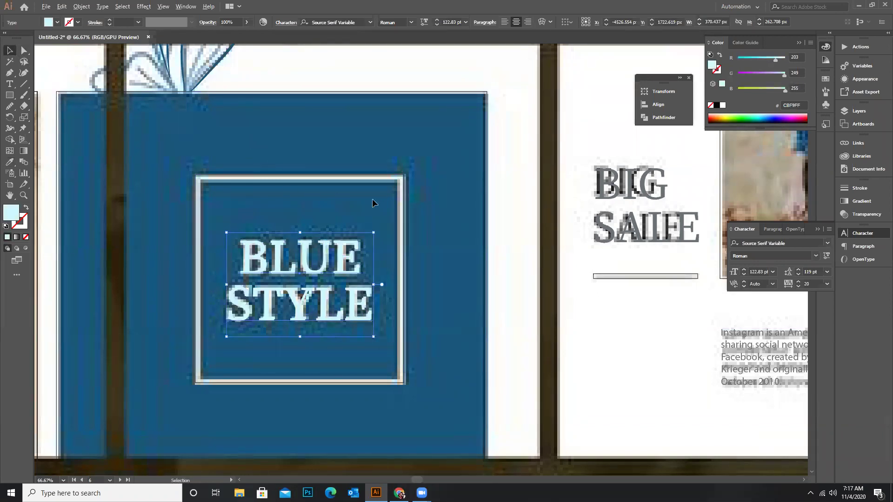
Give the circle around the blue 40% OFF text a dark blue stroke sampled from the blue rectangle, with no fill
scroll(372, 202, down, 2)
scroll(356, 188, down, 4)
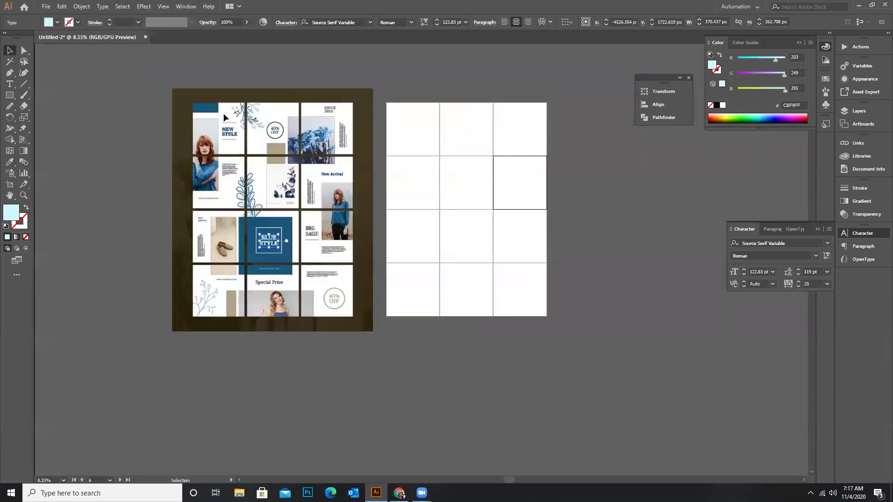
scroll(285, 127, up, 3)
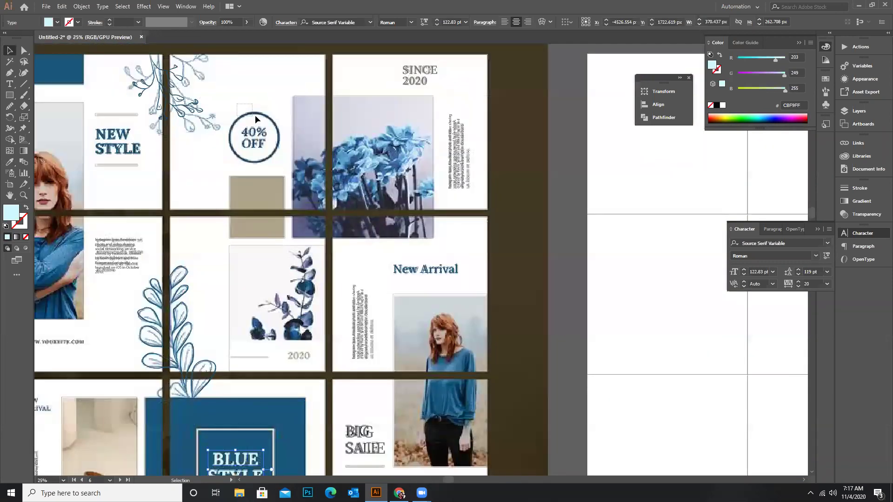
click(255, 115)
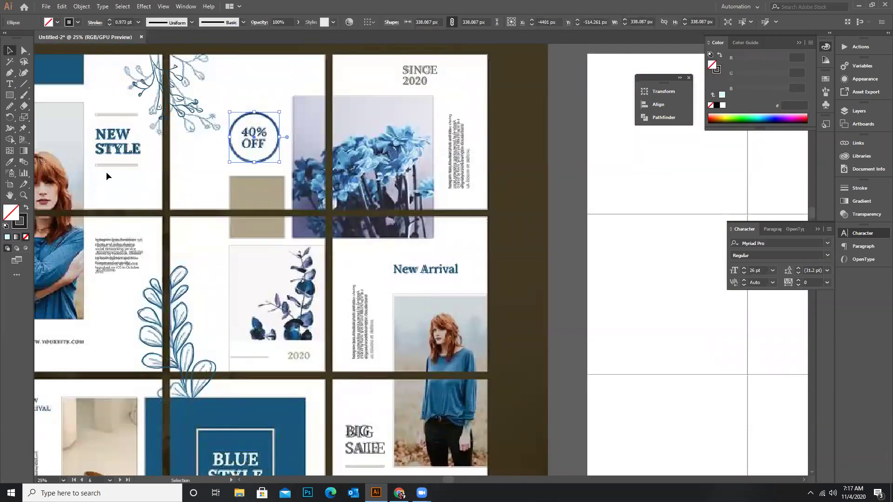
key(i)
click(55, 69)
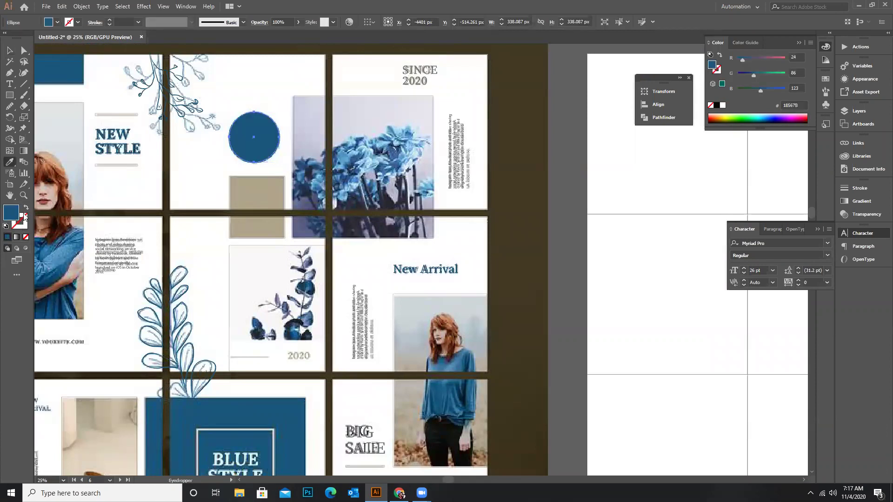
click(26, 208)
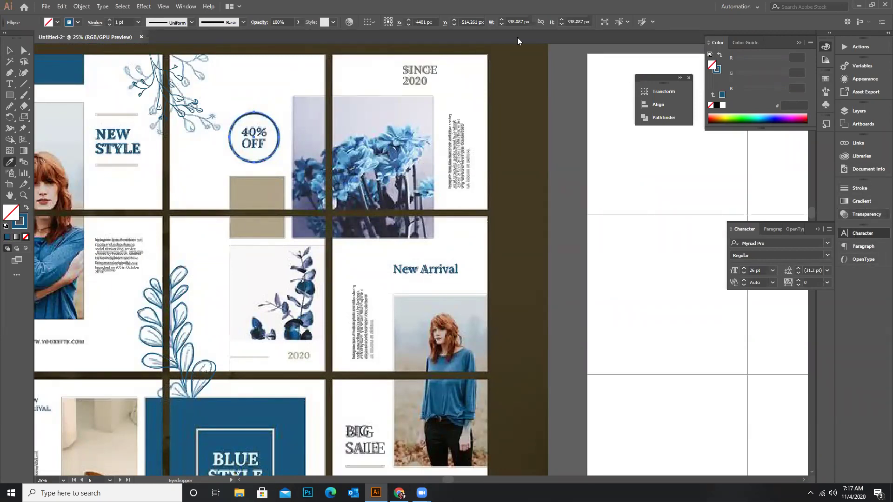
Set the stroke weight of the circle around the blue 40% OFF text to 10 pt
click(185, 6)
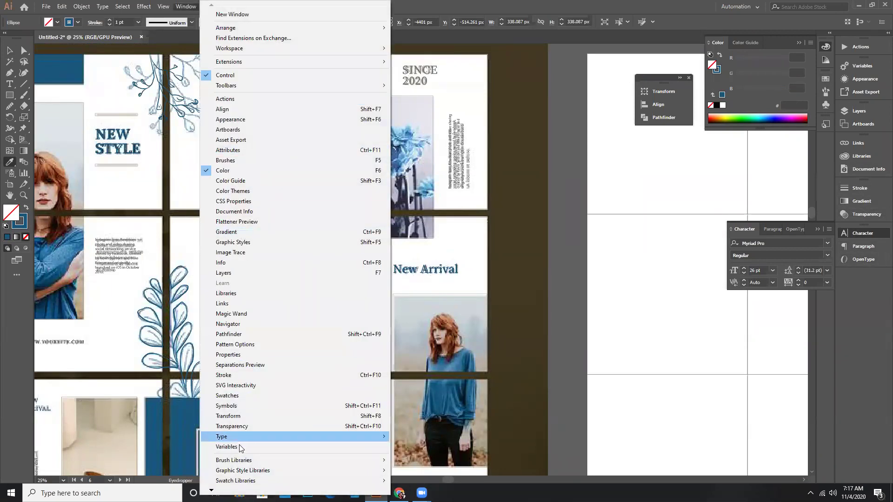
click(240, 375)
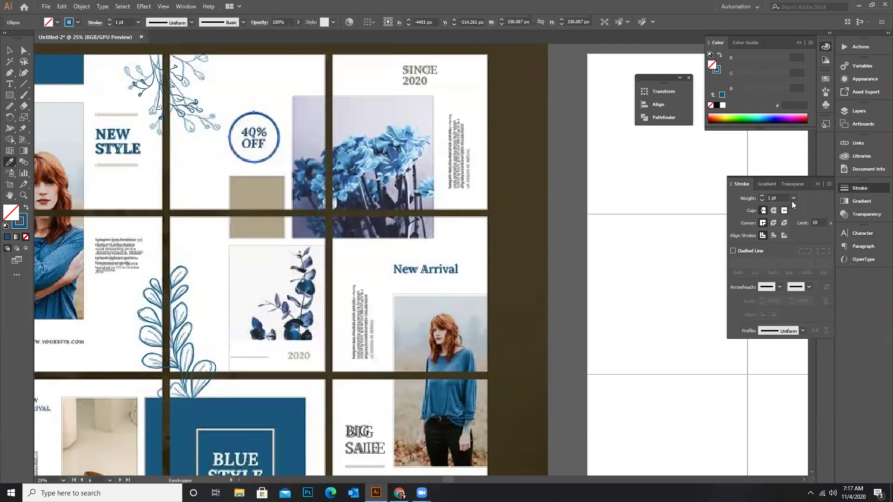
click(807, 280)
key(Up)
key(Up)
click(793, 198)
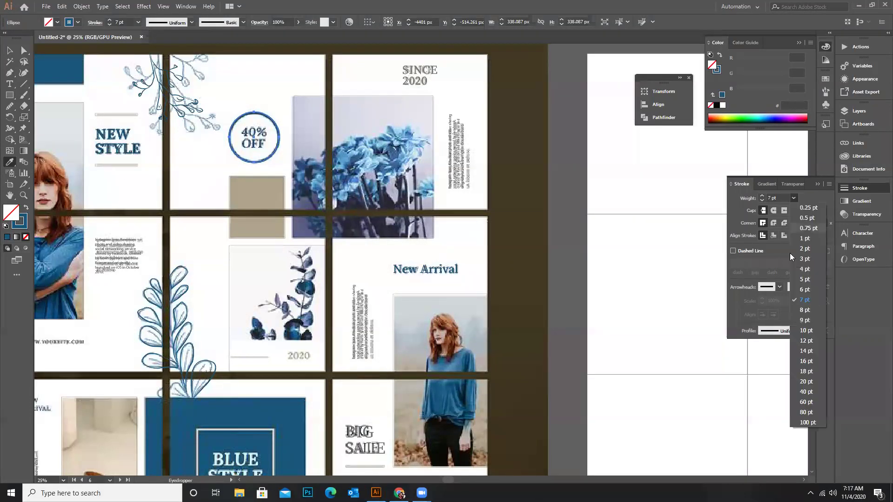
click(814, 331)
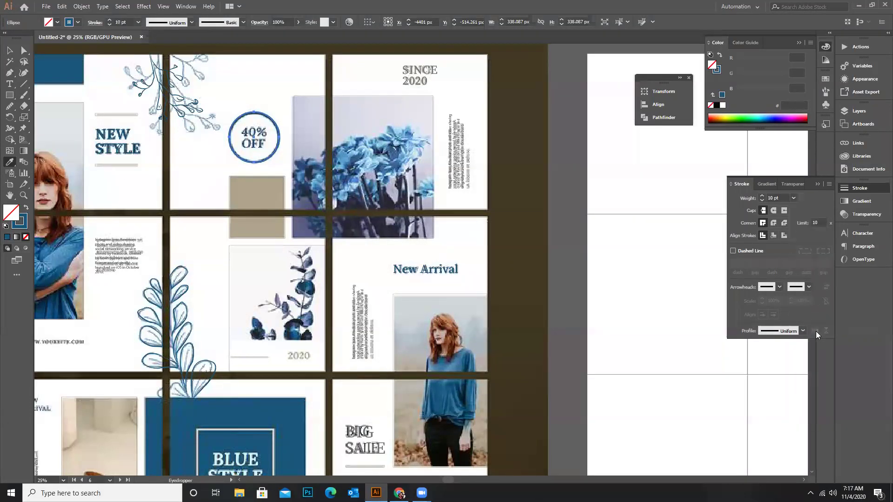
click(10, 50)
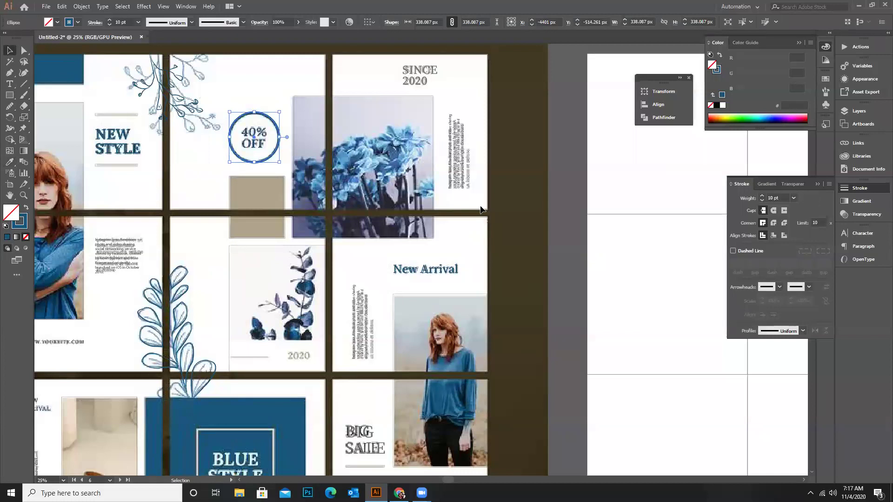
Duplicate all the recreated template elements from the reference image onto the empty grid of twelve artboards
key(ctrl+minus)
key(ctrl+minus)
drag(362, 448, 258, 255)
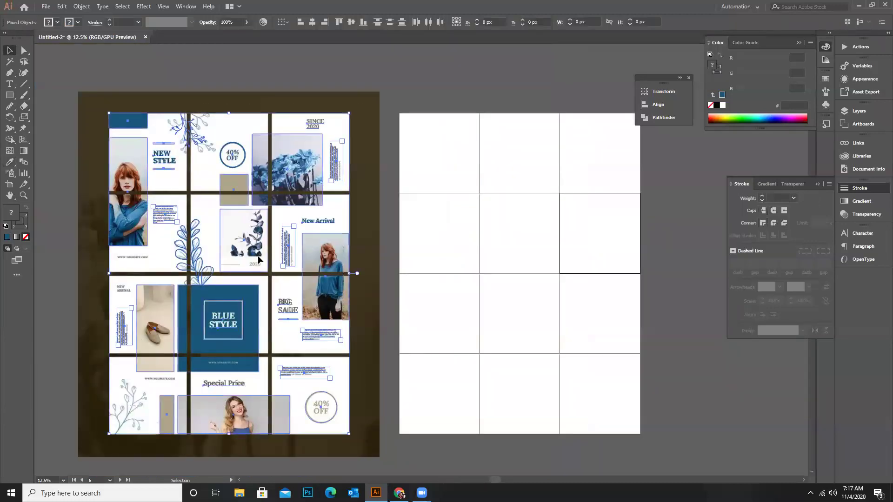
drag(233, 190, 522, 203)
click(673, 230)
scroll(669, 239, up, 1)
scroll(421, 240, down, 1)
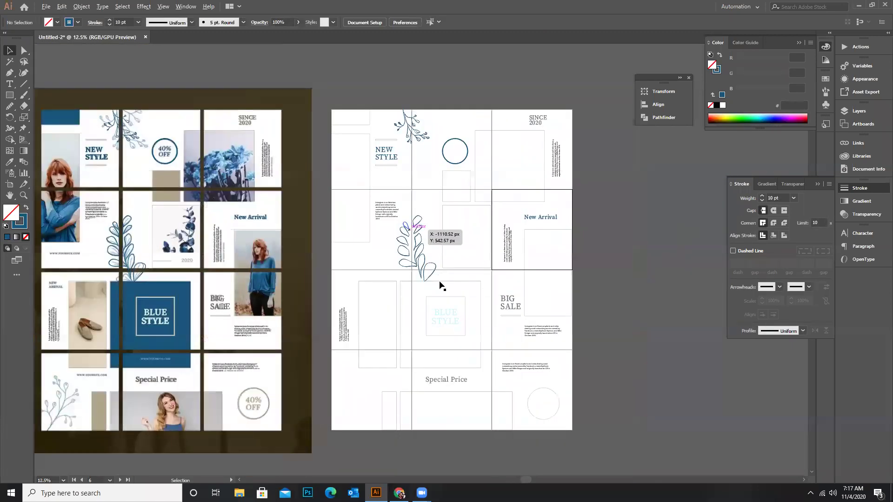
scroll(438, 284, down, 1)
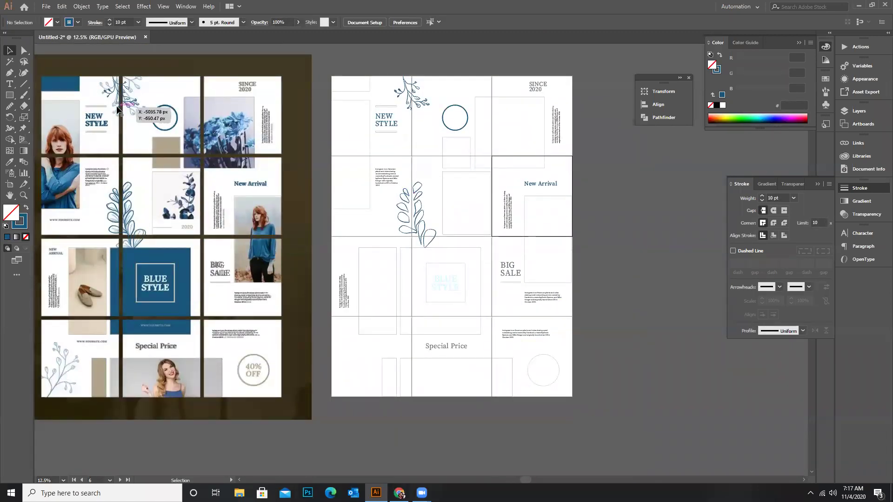
Copy the small branch drawing into the first artboard of the last row, enlarging it and rotating it upright in the corner
drag(403, 89, 347, 378)
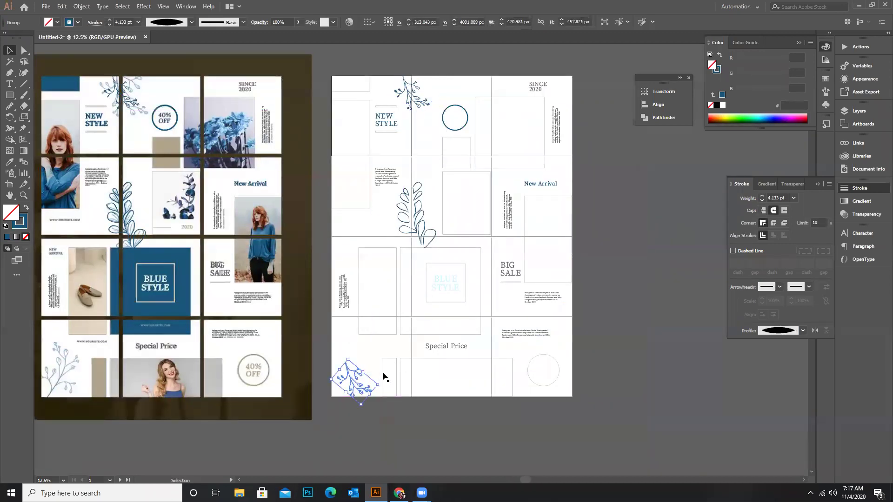
drag(354, 319, 308, 308)
mouse_move(366, 362)
mouse_down()
mouse_move(371, 354)
mouse_move(357, 380)
mouse_move(350, 364)
mouse_up()
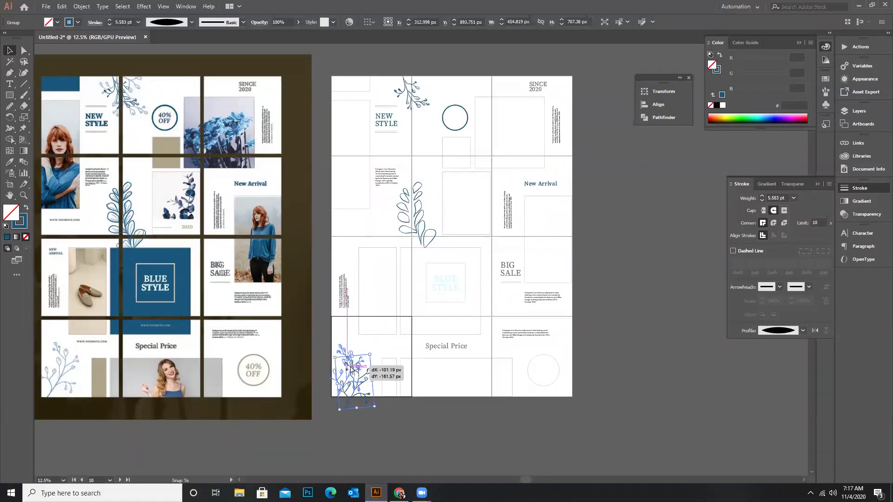
click(375, 417)
scroll(375, 400, up, 3)
drag(316, 322, 338, 311)
click(341, 362)
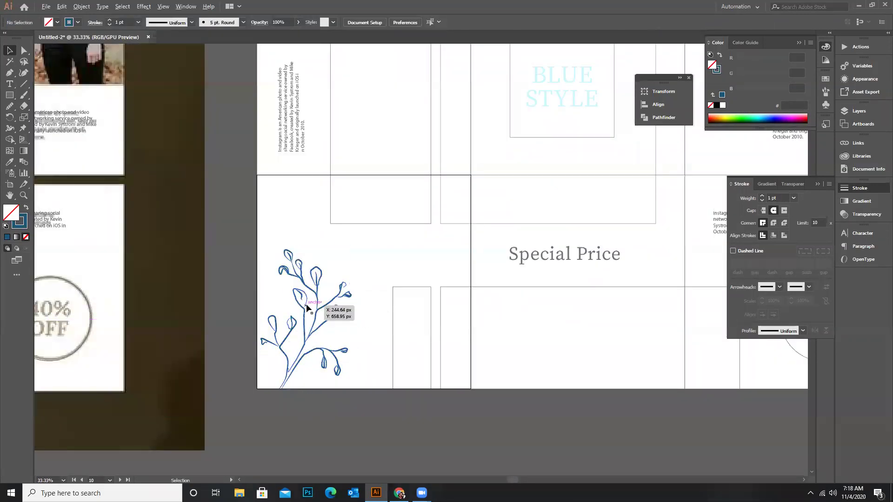
scroll(372, 269, down, 3)
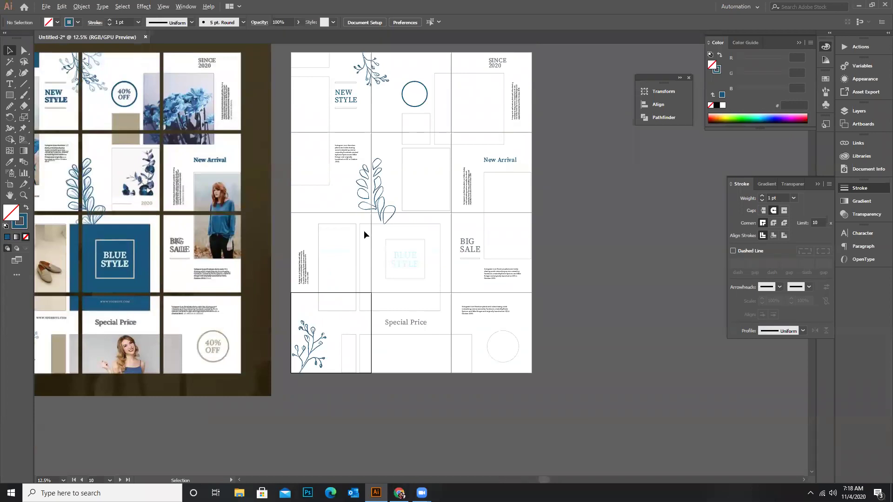
Fill the small corner rectangle of the first artboard and the large BLUE STYLE rectangle with blue 19577B sampled from the reference
key(ctrl+minus)
click(369, 135)
click(359, 130)
click(373, 144)
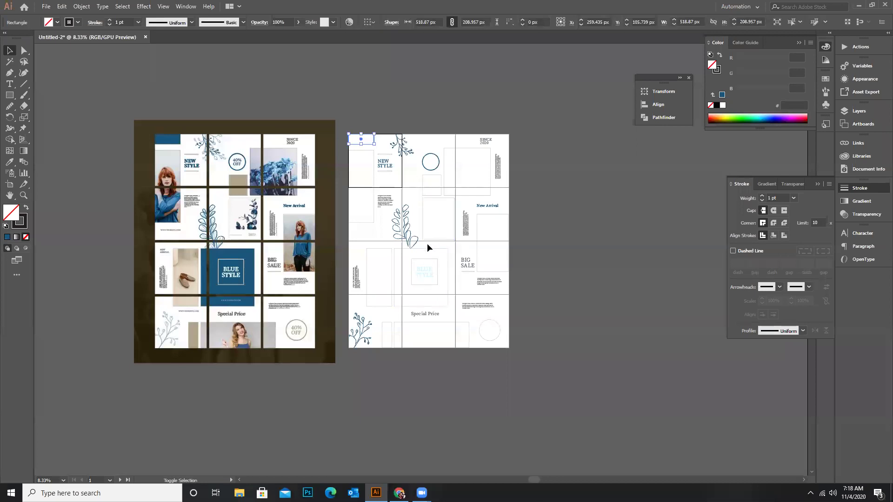
shift+click(428, 261)
key(i)
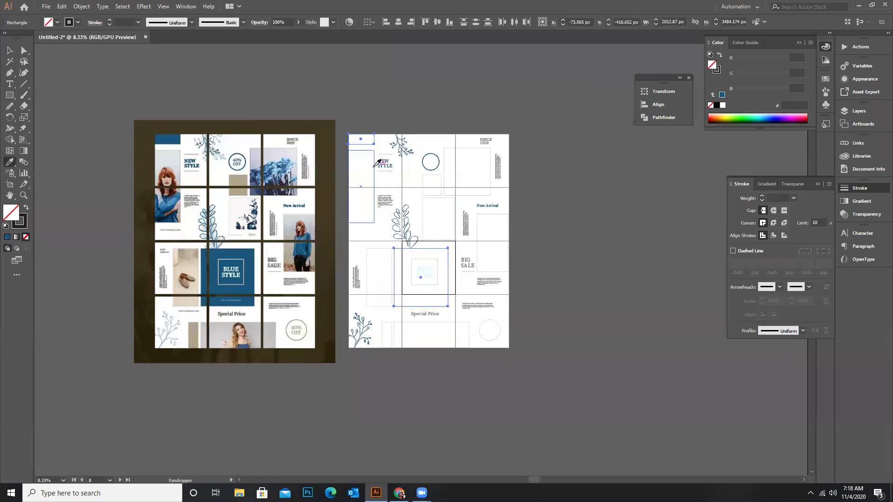
click(179, 139)
key(v)
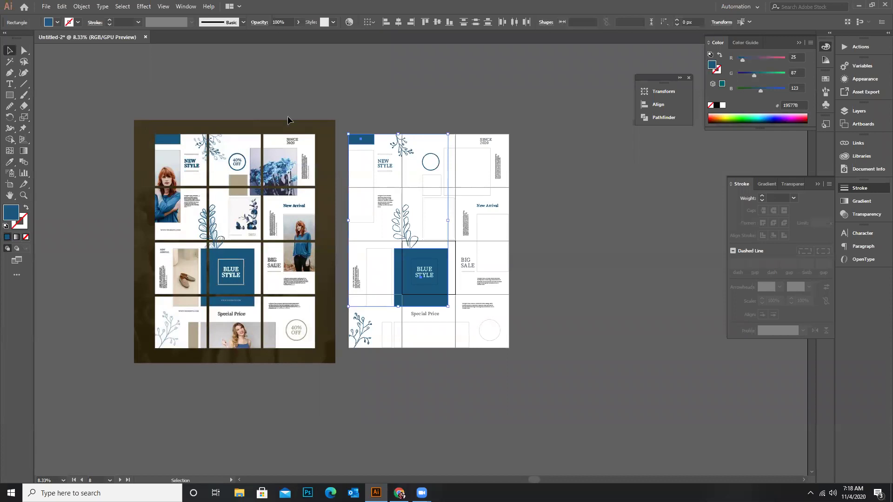
click(329, 110)
Give the square frame around BLUE STYLE an off-white F0EFE1 stroke sampled from the reference frame, with no fill
click(424, 272)
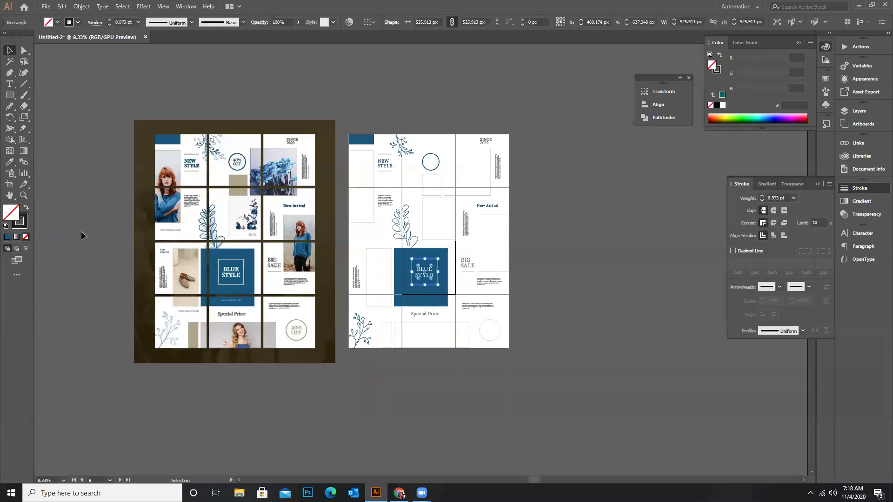
scroll(274, 281, up, 3)
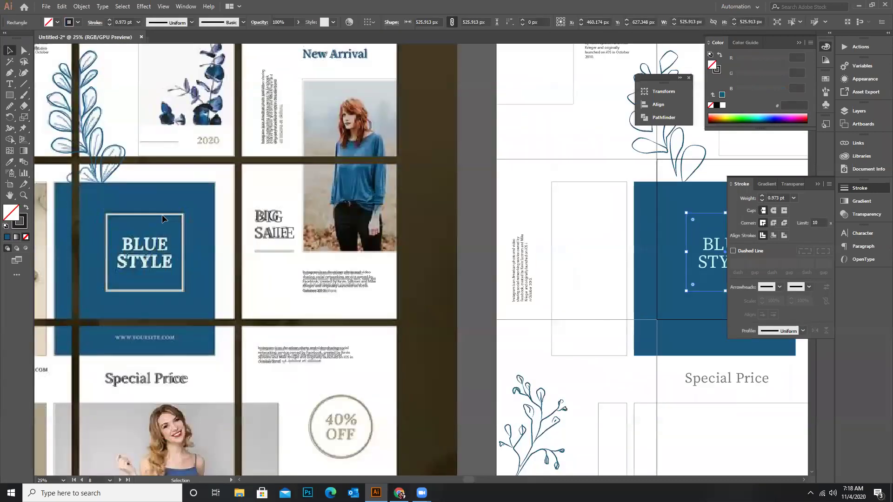
key(i)
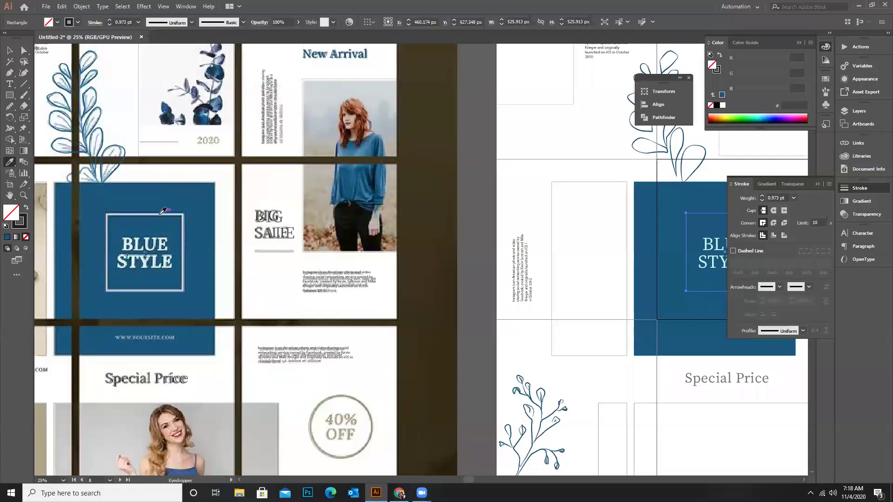
scroll(154, 205, up, 6)
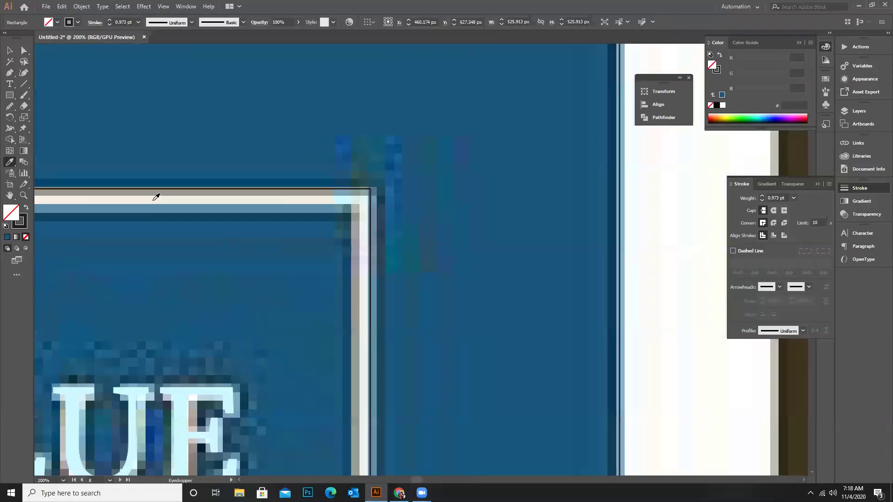
click(156, 196)
scroll(115, 197, down, 2)
scroll(577, 231, down, 6)
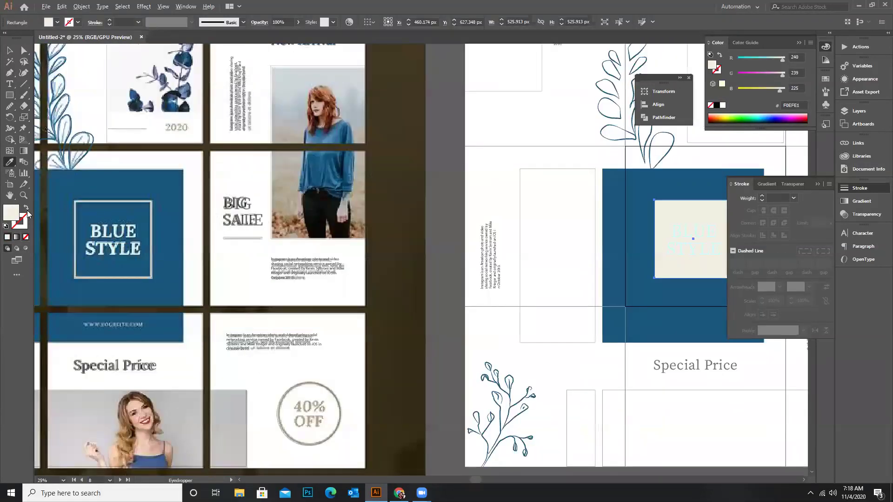
click(474, 206)
Set the stroke weight of the square frame around BLUE STYLE to 14 pt
click(793, 198)
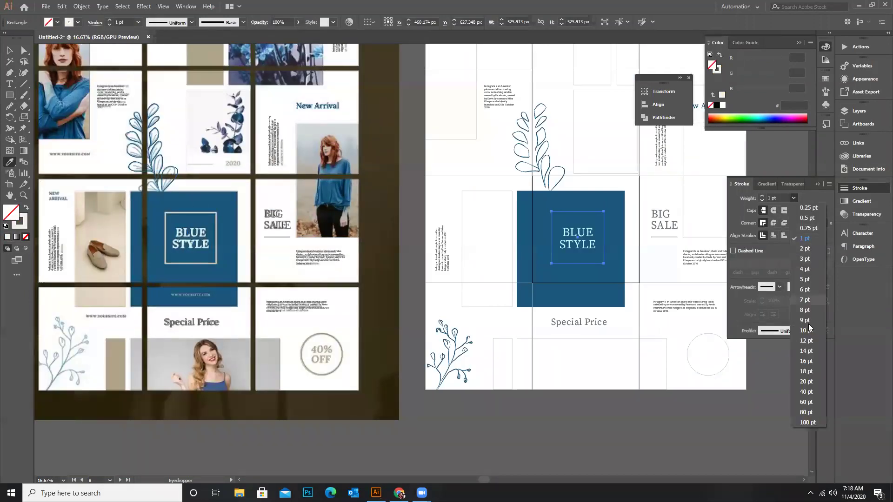
click(809, 342)
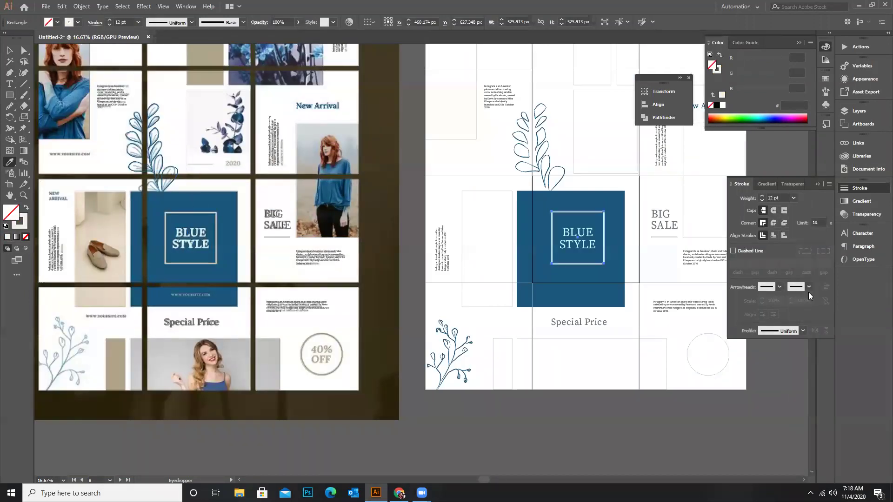
click(793, 198)
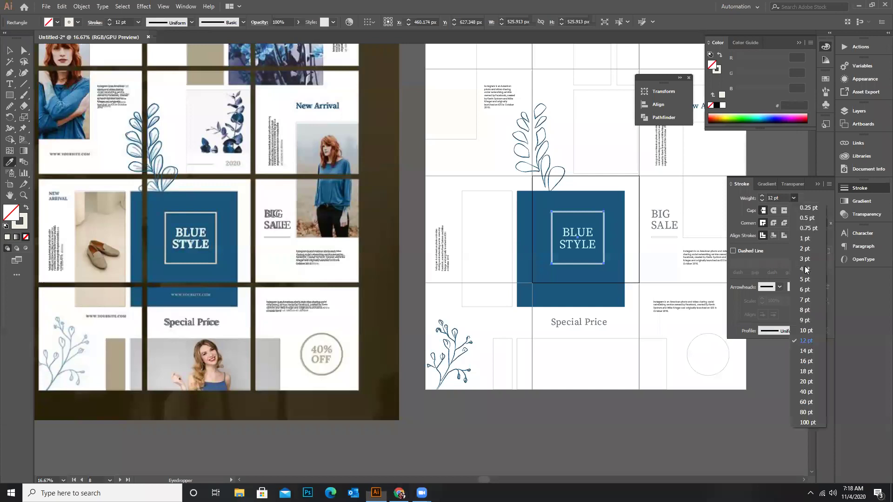
click(811, 351)
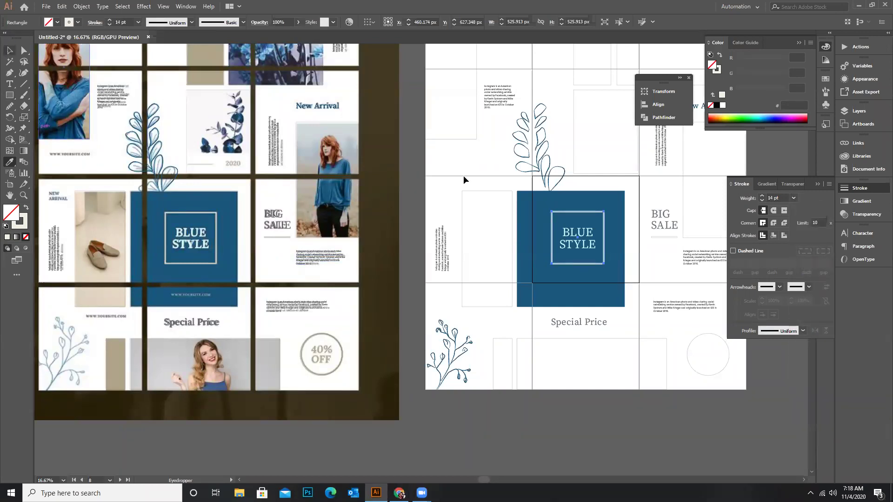
click(410, 176)
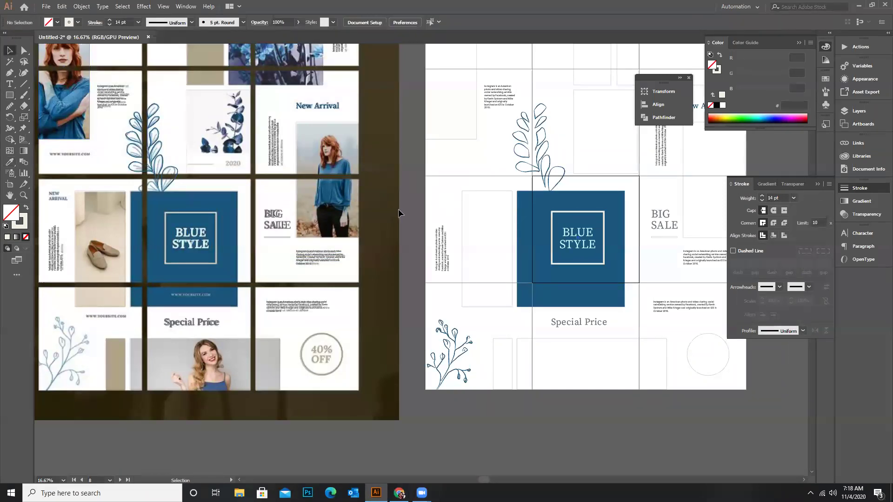
Fill the small rectangle below the blue circle with beige AFA48A sampled from the reference
scroll(475, 204, down, 1)
click(539, 102)
key(i)
click(248, 94)
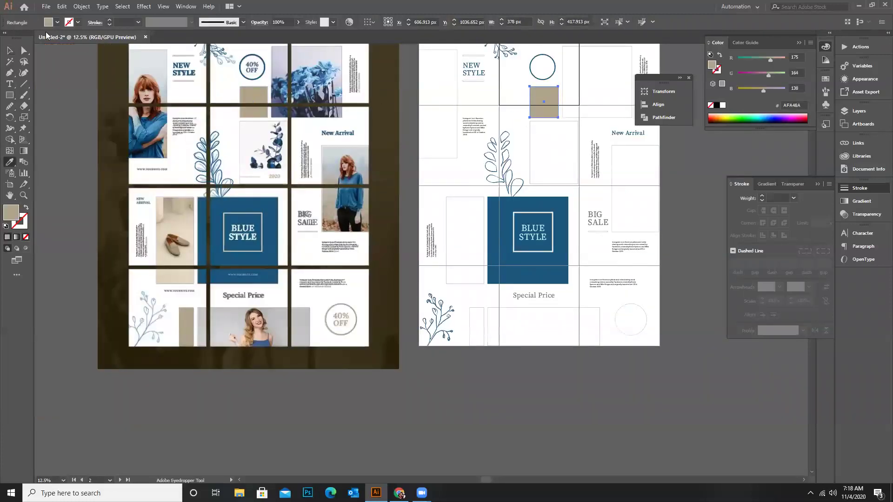
key(v)
Copy the NEW STYLE heading into the blue circle and shrink the copy to about 74 pt
drag(470, 67, 557, 61)
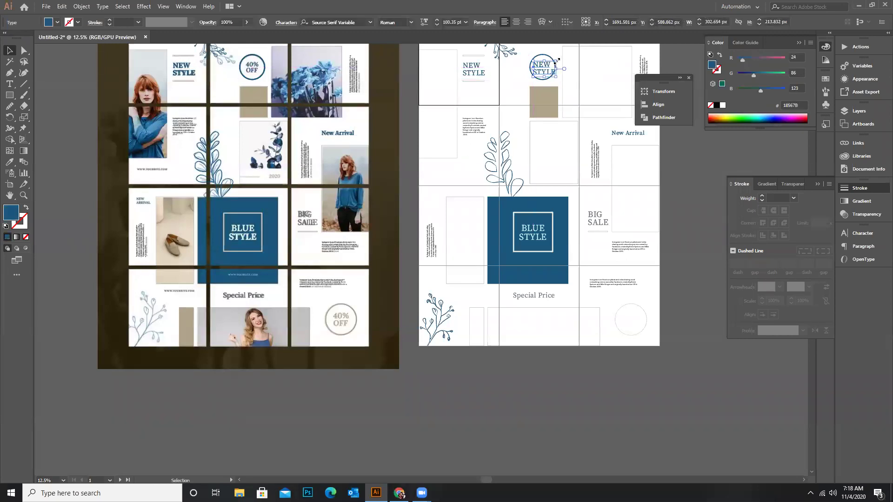
click(547, 71)
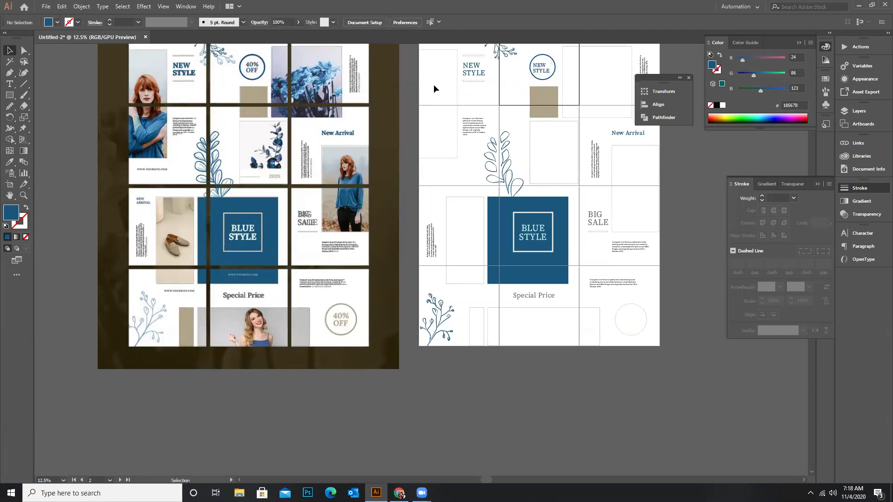
scroll(435, 87, up, 3)
scroll(589, 219, down, 1)
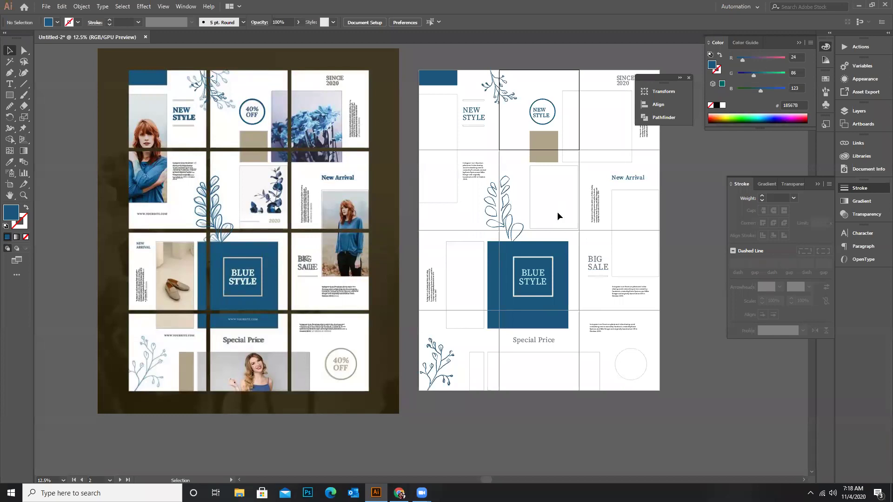
Give the circle in the last artboard a beige stroke sampled from the beige rectangle, no fill, and a weight of 40 pt
click(625, 356)
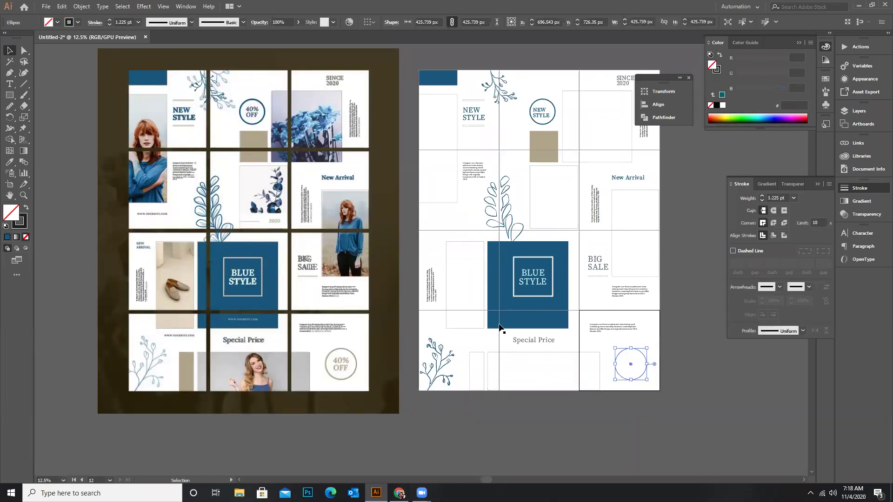
click(535, 137)
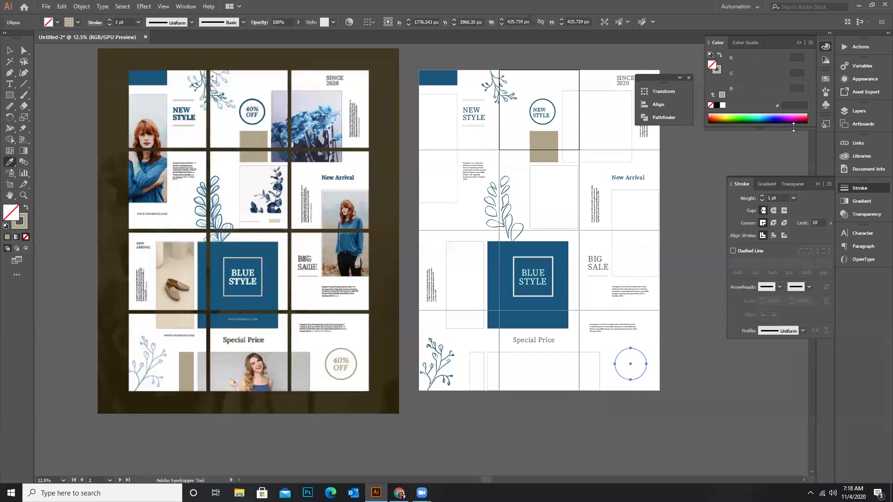
click(793, 198)
click(798, 377)
click(794, 197)
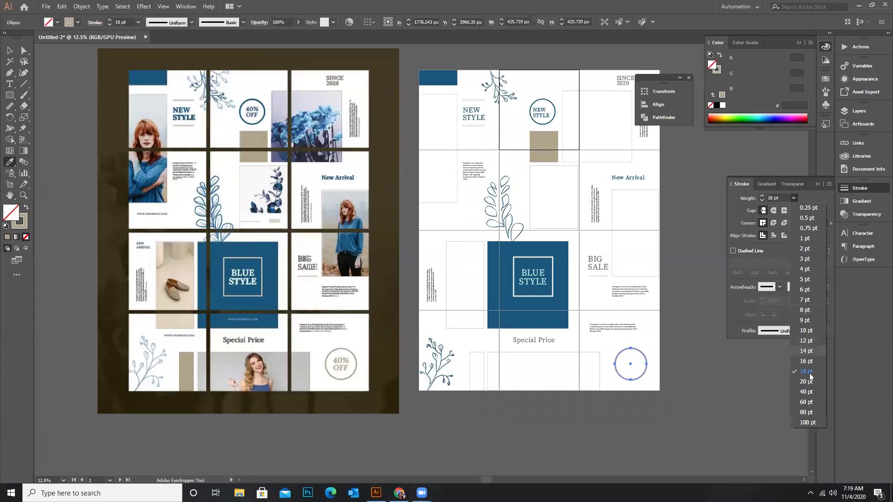
click(811, 393)
click(9, 50)
click(582, 121)
Copy the small NEW STYLE text into the beige circle, centre-align it and enlarge it to about 90 pt in the middle
drag(543, 114, 634, 363)
scroll(652, 385, up, 3)
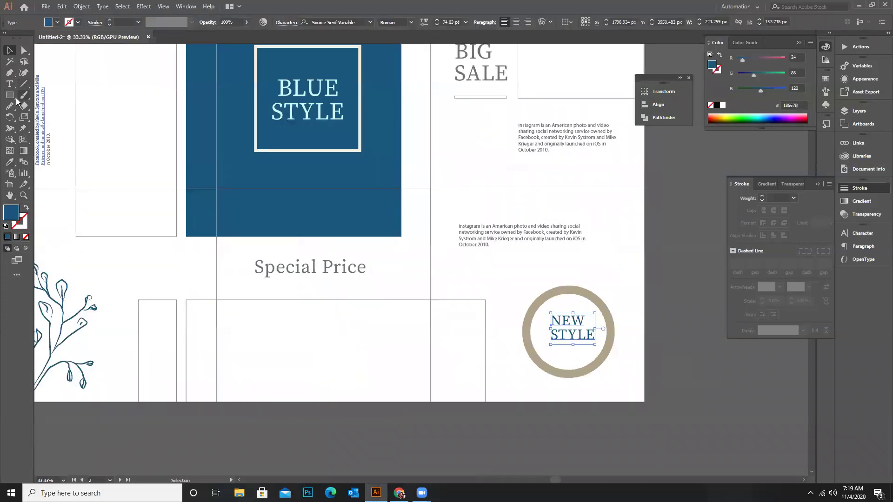
double_click(554, 321)
drag(552, 321, 595, 342)
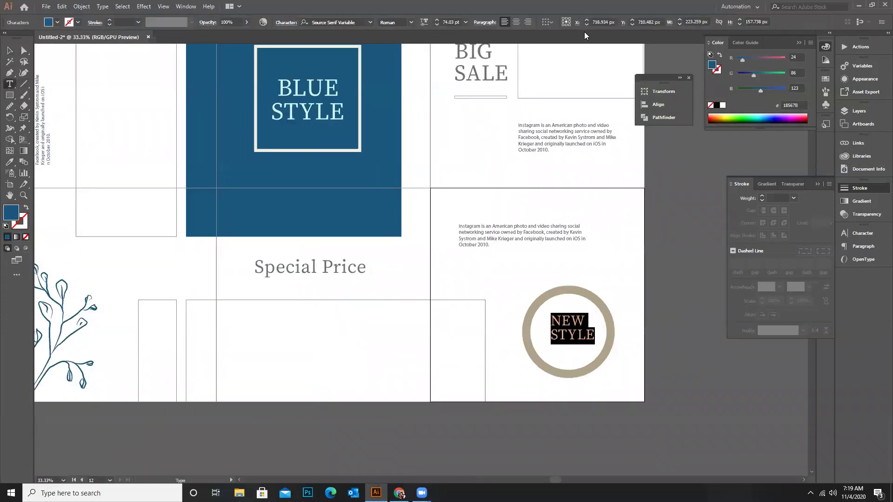
click(516, 22)
click(9, 50)
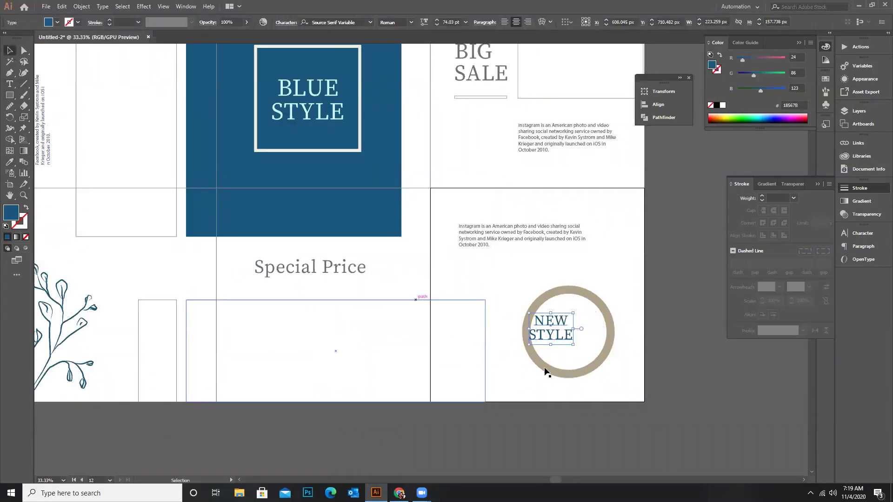
mouse_move(575, 345)
mouse_down()
mouse_move(591, 351)
mouse_move(578, 347)
mouse_move(596, 338)
mouse_move(587, 335)
mouse_up()
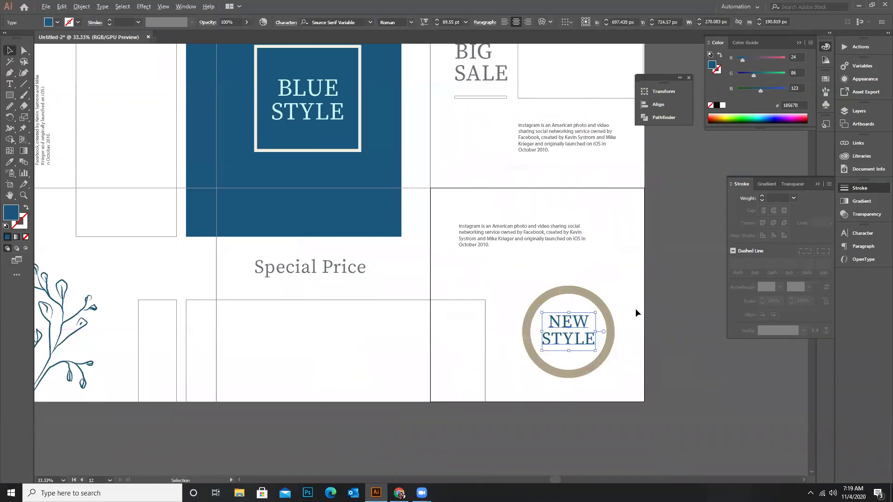
Nudge the small NEW STYLE text to the centre of the blue circle
scroll(635, 308, down, 3)
scroll(603, 213, up, 2)
drag(519, 122, 521, 122)
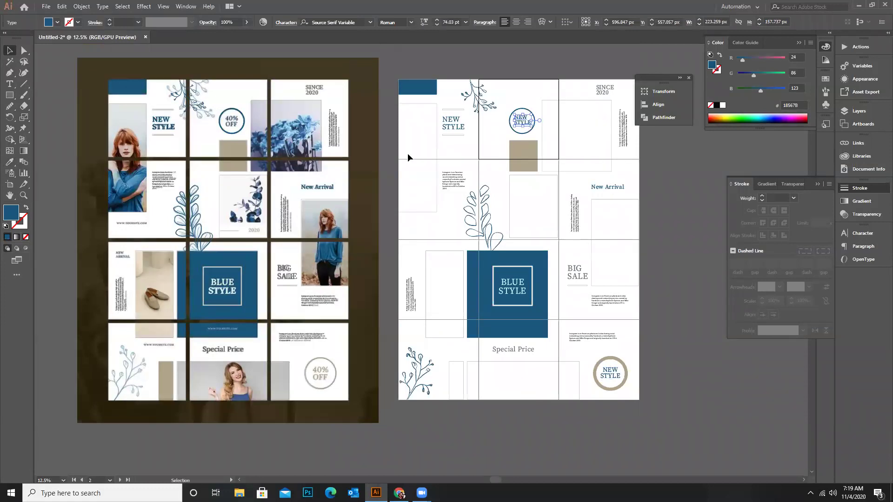
scroll(407, 158, down, 1)
scroll(512, 186, up, 1)
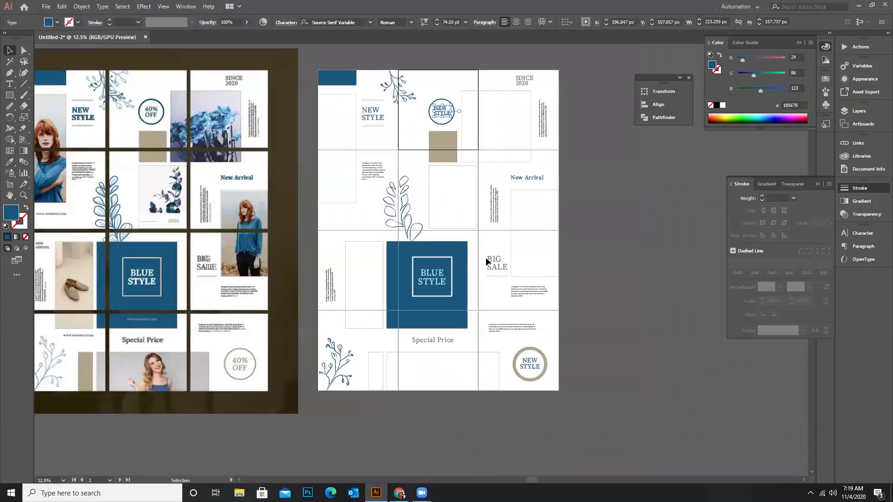
Snap the outlined rectangle beside the tall leaf branch to the lower-right corner of its artboard
scroll(490, 232, up, 3)
drag(447, 222, 449, 224)
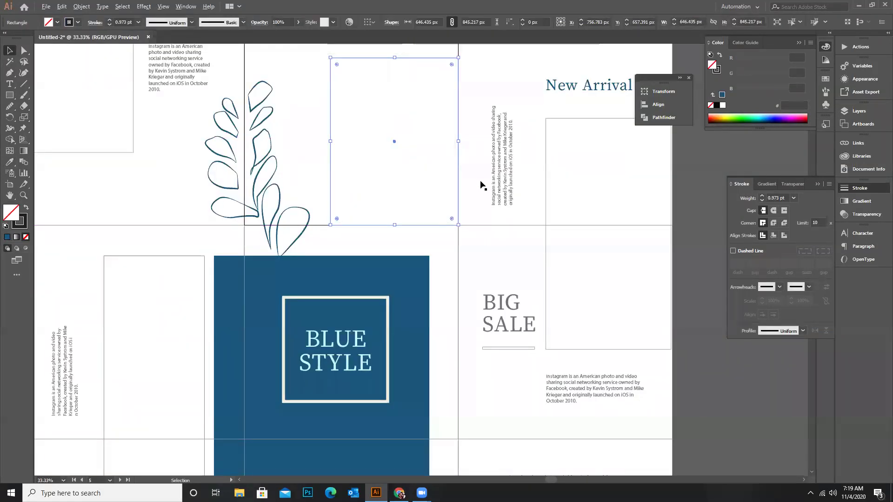
scroll(469, 190, down, 3)
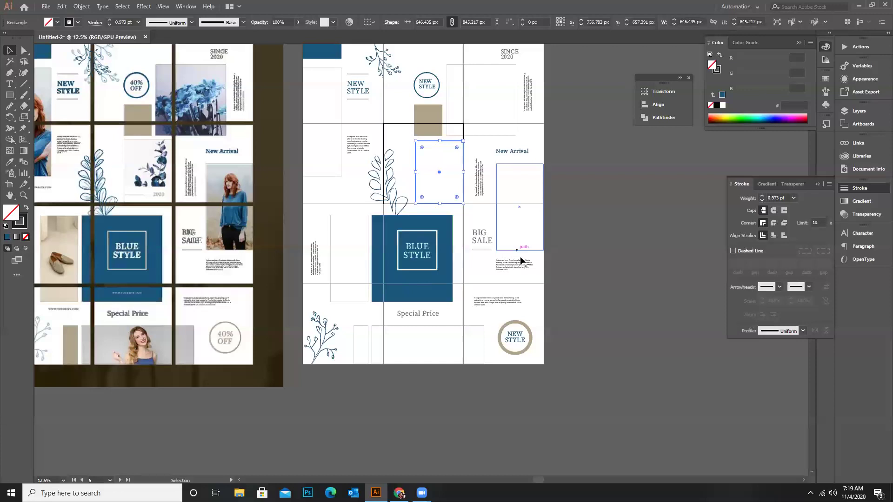
scroll(511, 251, down, 1)
scroll(607, 284, up, 2)
scroll(535, 235, down, 3)
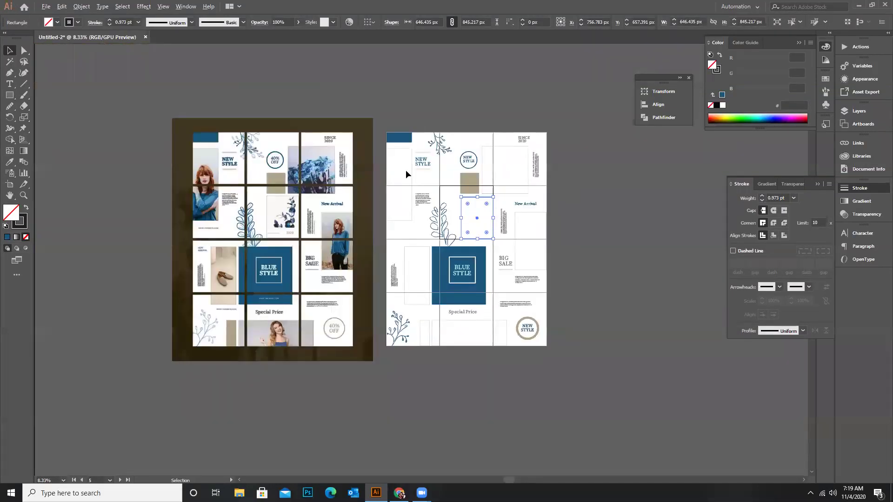
scroll(406, 169, up, 3)
scroll(495, 214, down, 2)
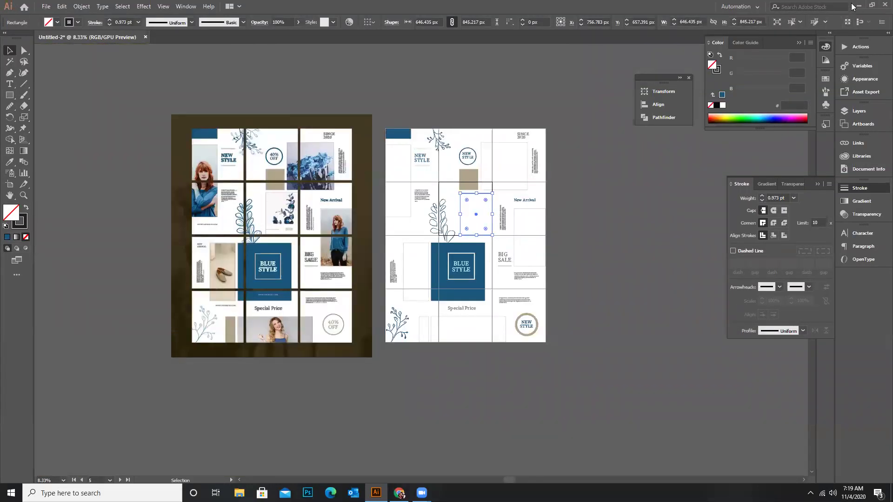
Switch to the Downloads folder in File Explorer and look through its files for suitable photos
click(858, 6)
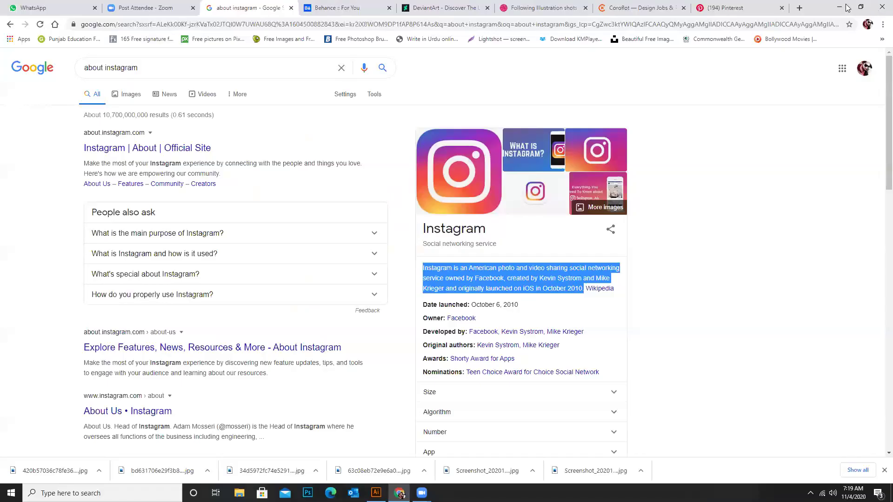
click(839, 7)
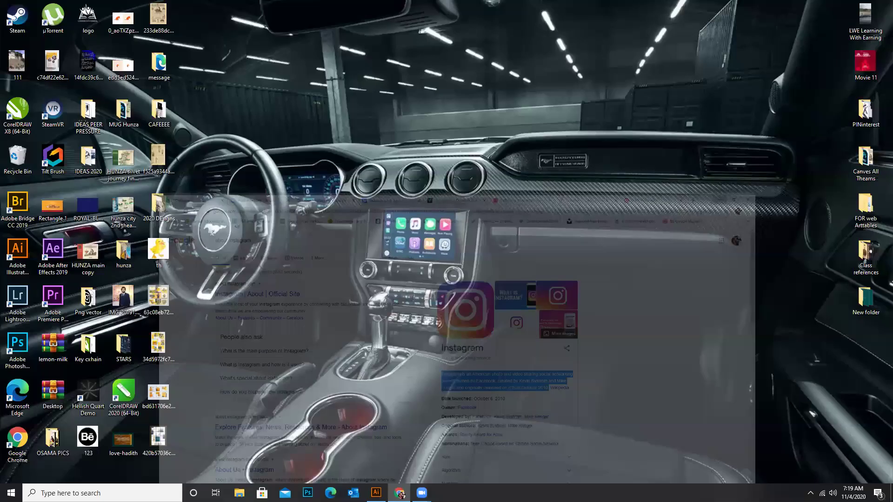
click(139, 493)
text(my)
click(229, 311)
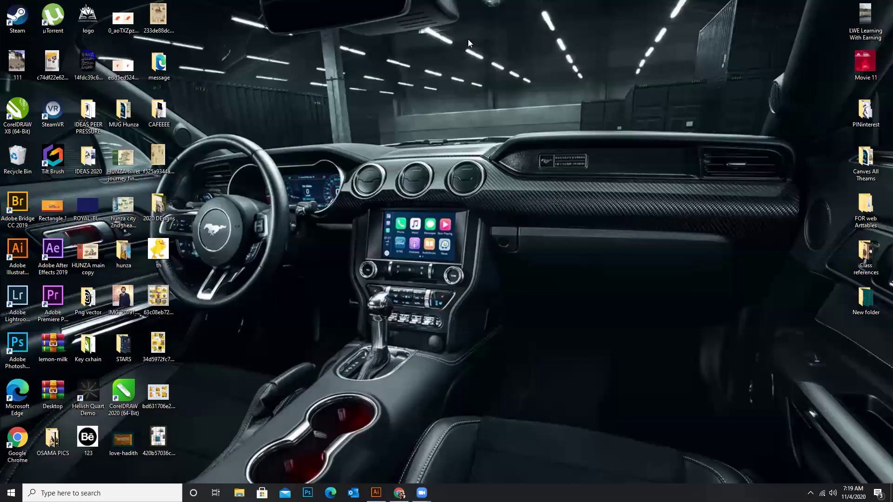
double_click(466, 74)
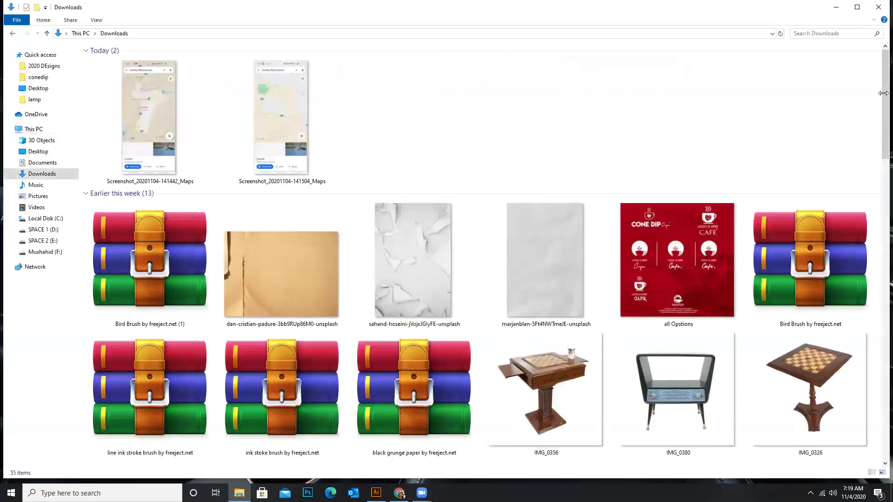
drag(883, 100, 885, 101)
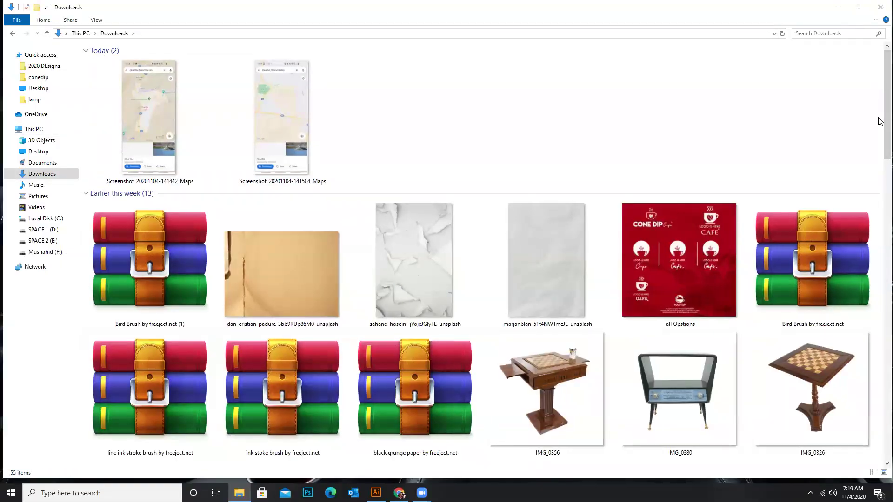
scroll(880, 297, down, 10)
scroll(880, 318, down, 15)
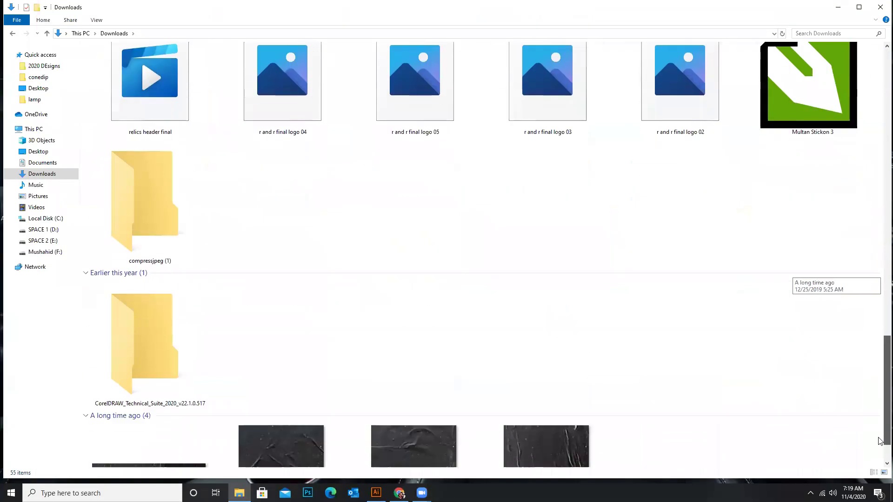
drag(880, 441, 879, 6)
key(super+d)
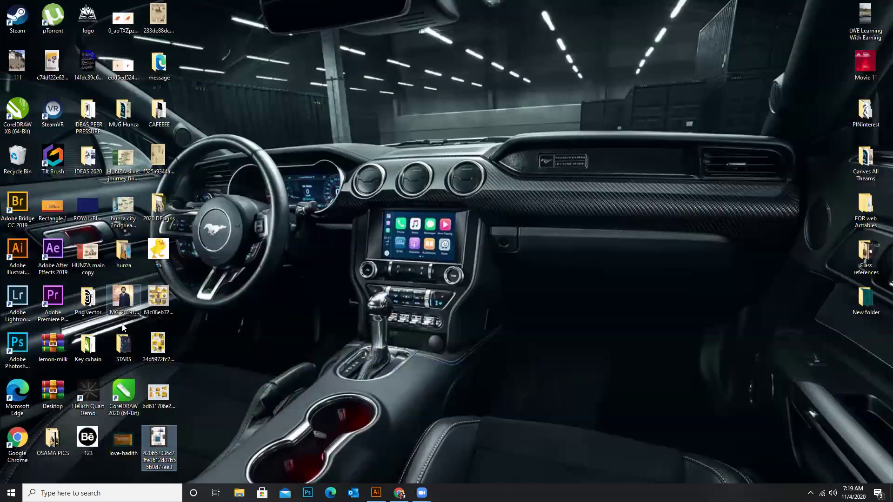
Open the behance august 2020 folder inside the Class references desktop folder and look through its images
click(867, 257)
key(Return)
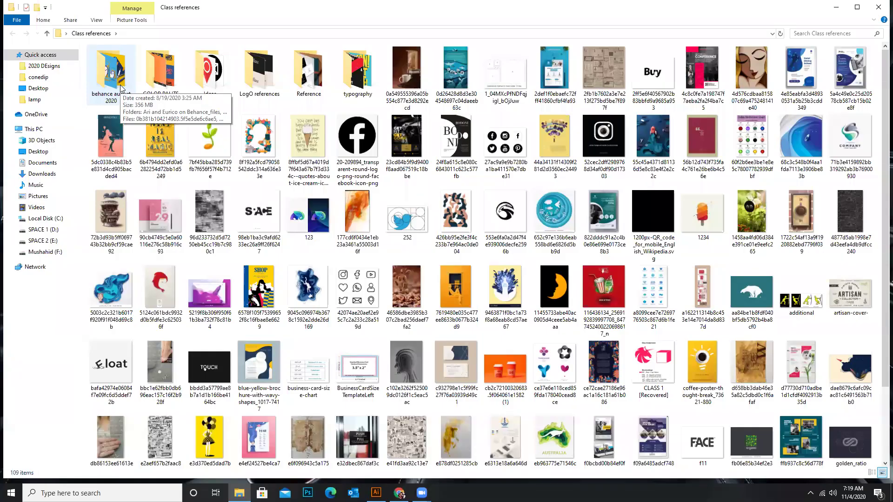
double_click(120, 90)
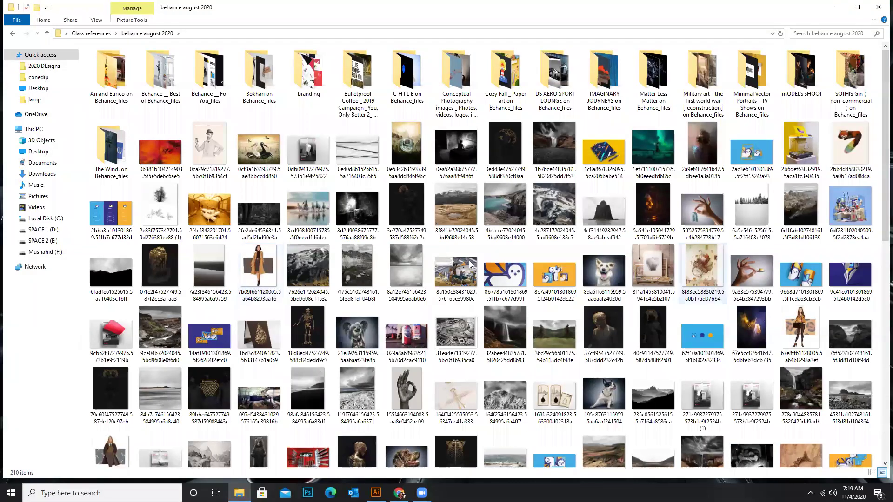
scroll(699, 358, down, 10)
scroll(699, 358, down, 3)
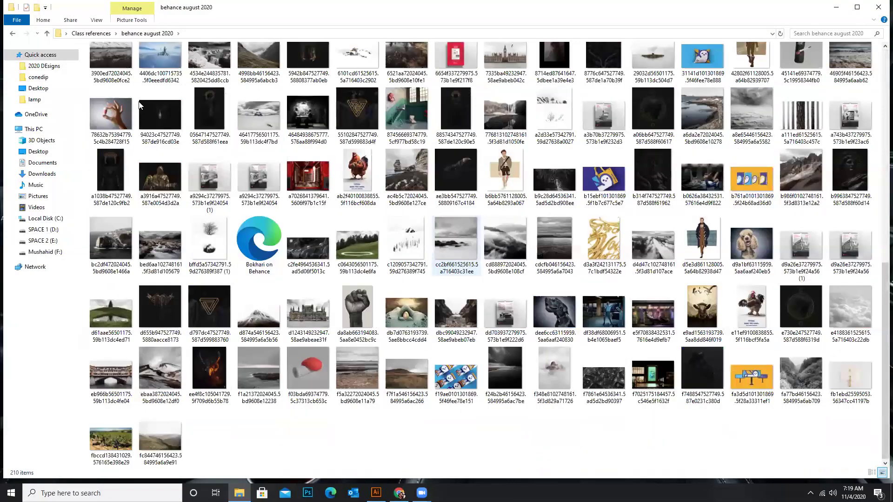
scroll(653, 104, up, 10)
Check the Matter Less Matter folder, return to behance august 2020 and browse its thumbnails for model photos
double_click(653, 91)
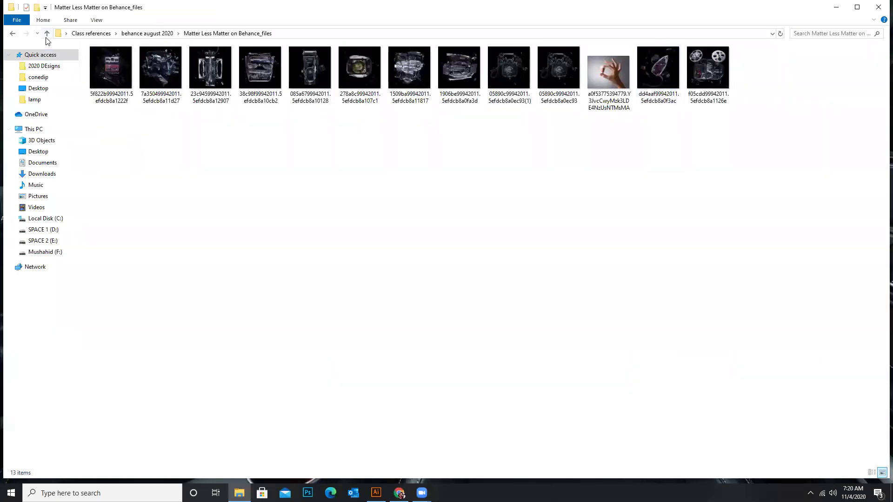
click(47, 33)
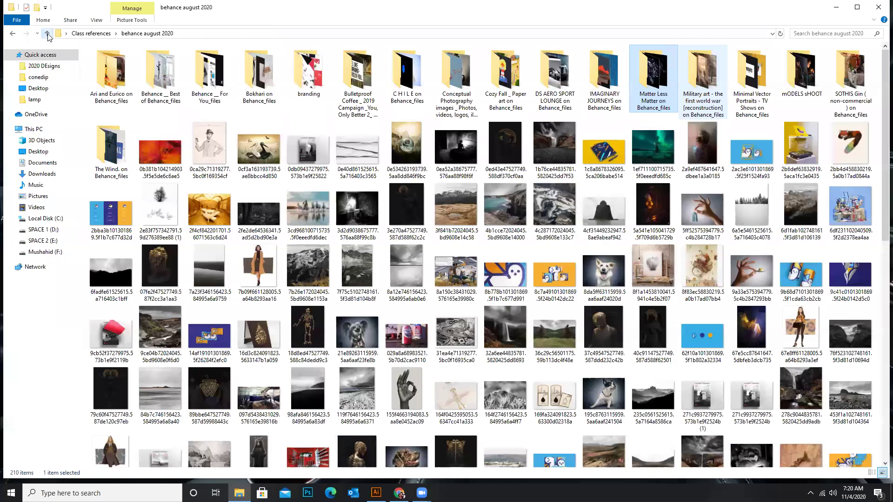
double_click(643, 268)
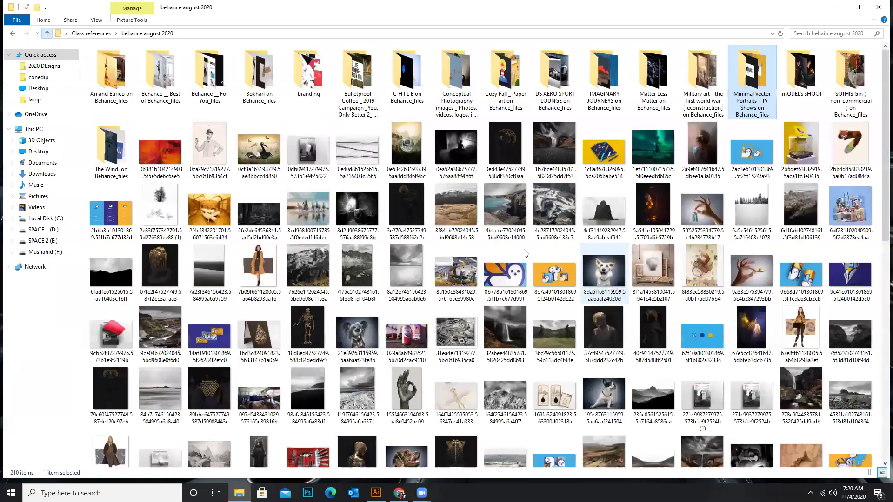
scroll(503, 245, down, 10)
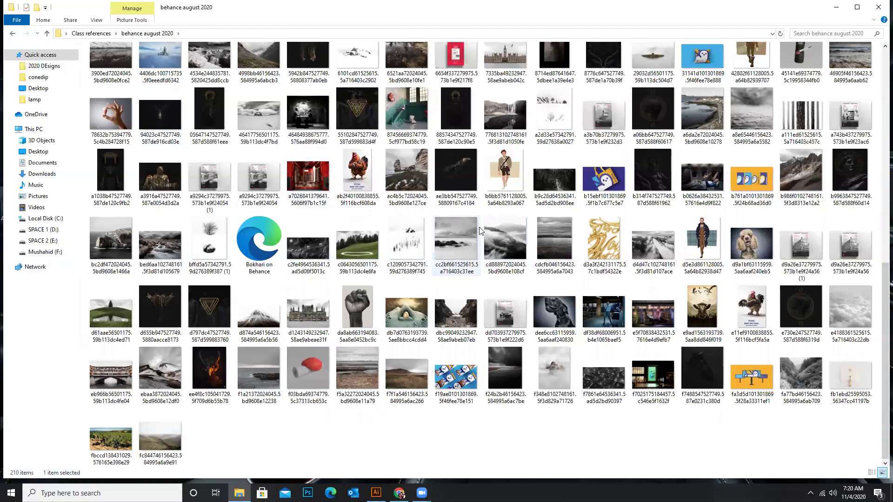
scroll(809, 83, up, 3)
scroll(749, 140, up, 8)
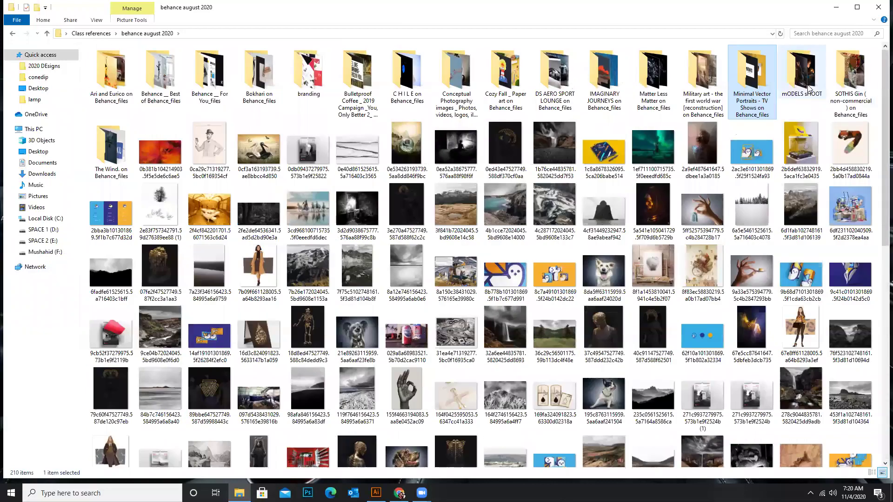
Place the mODELS sHOOT photo of the woman in the orange sweater into the Illustrator document, over the outlined rectangle below SINCE 2020
double_click(749, 72)
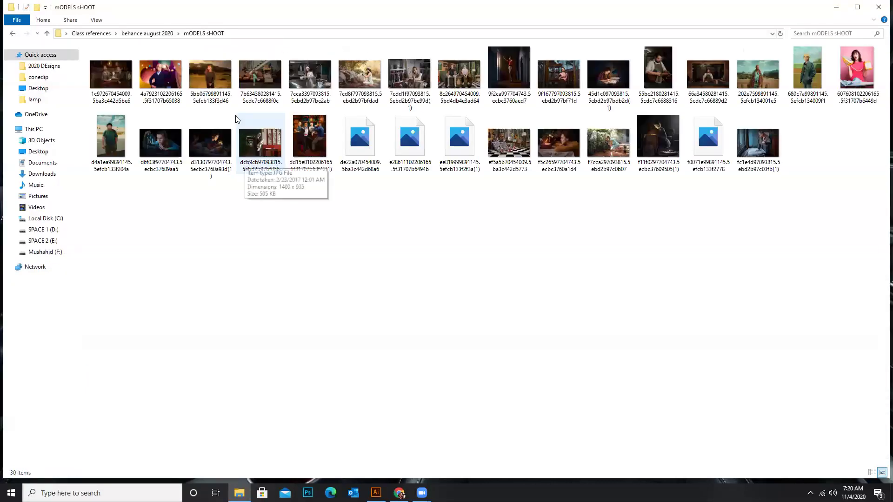
drag(560, 153, 377, 493)
drag(459, 279, 561, 233)
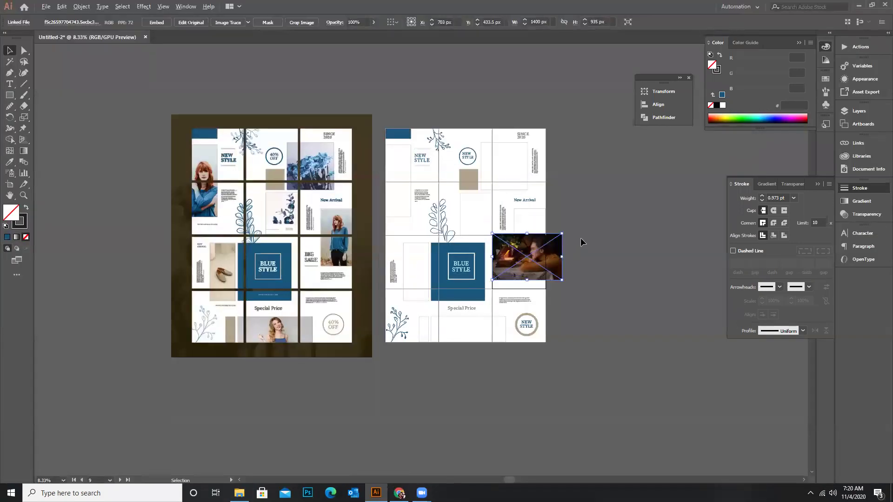
scroll(581, 238, up, 2)
drag(496, 263, 460, 68)
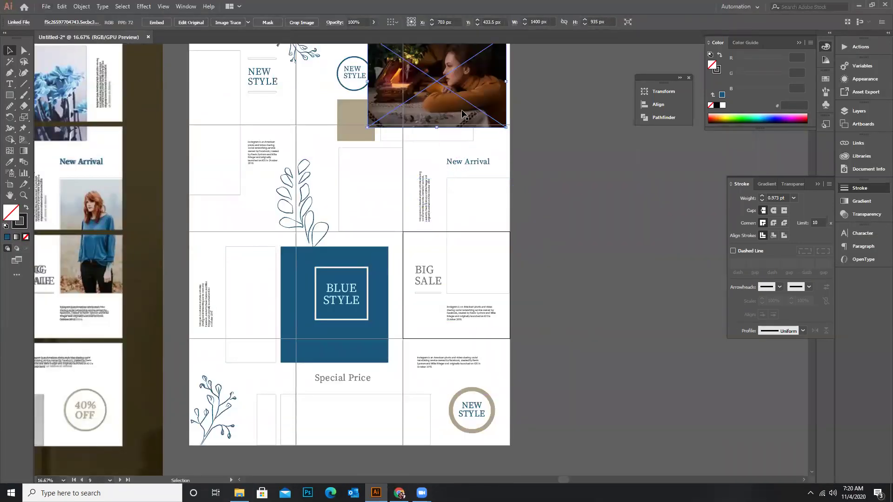
scroll(423, 194, up, 3)
scroll(423, 194, up, 2)
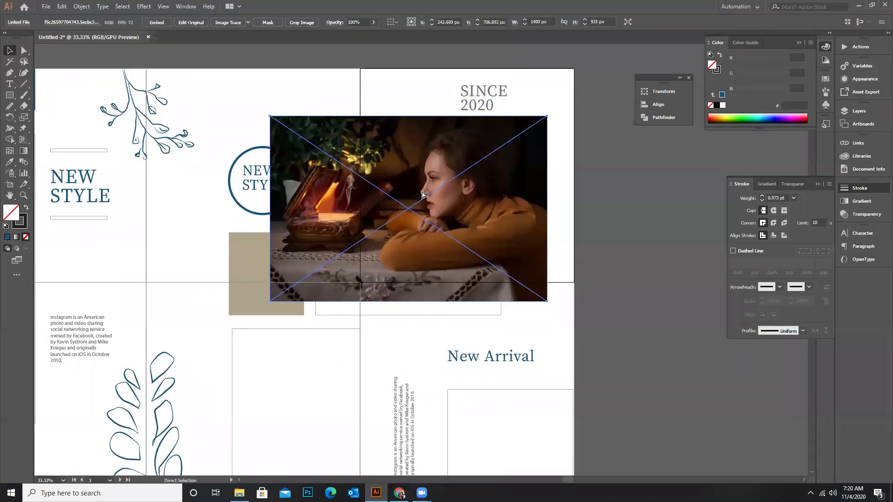
Send the orange-sweater photo to the back and clip it with the outlined rectangle below SINCE 2020
key(v)
key(ctrl+shift+bracketleft)
drag(387, 99, 426, 180)
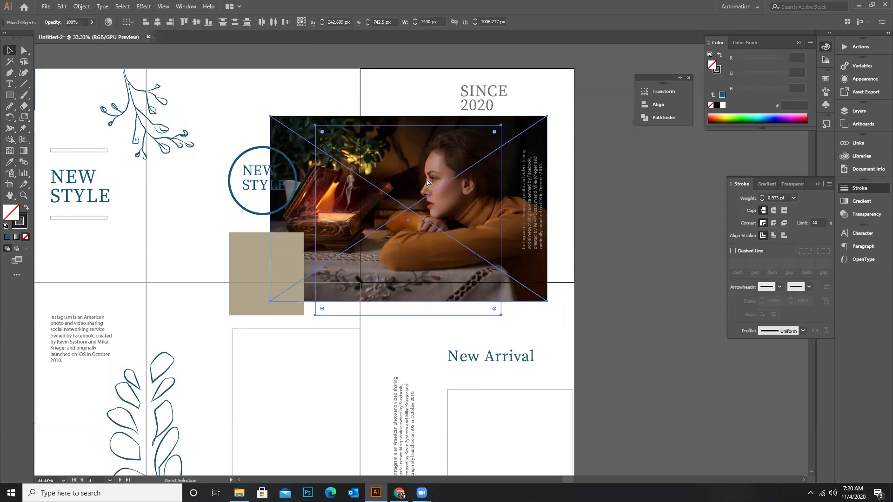
key(ctrl+7)
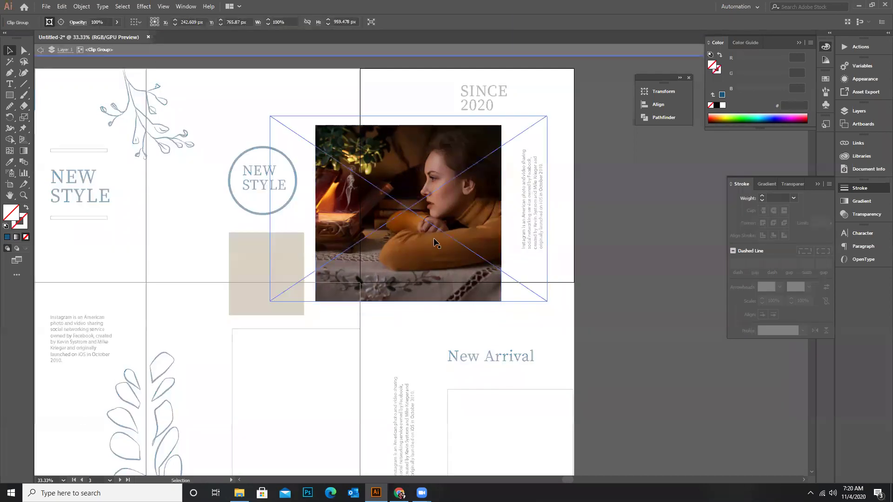
Shift the orange-sweater photo left inside its clipping frame and enlarge it slightly to cover more of the frame
double_click(426, 186)
drag(473, 268, 458, 273)
drag(532, 307, 535, 308)
drag(483, 252, 480, 252)
double_click(630, 241)
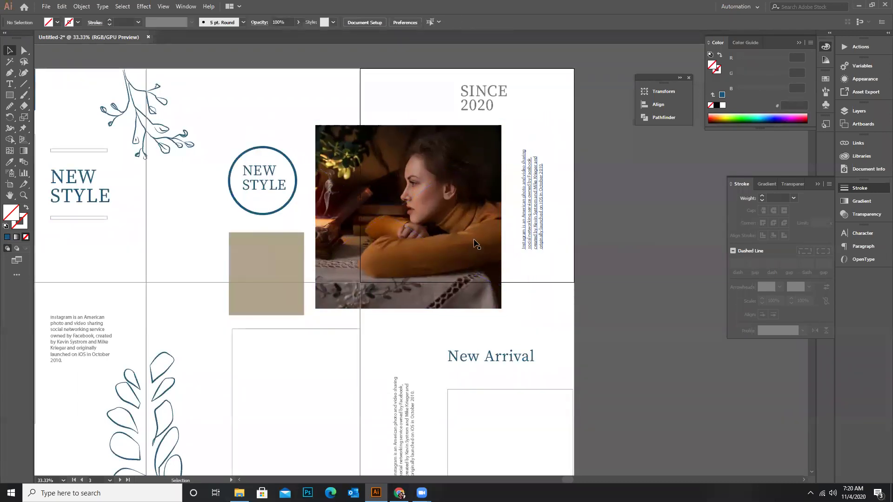
Place the photo of the woman in black overalls from the mODELS sHOOT folder into the Illustrator document and send it to the back
key(ctrl+minus)
click(858, 5)
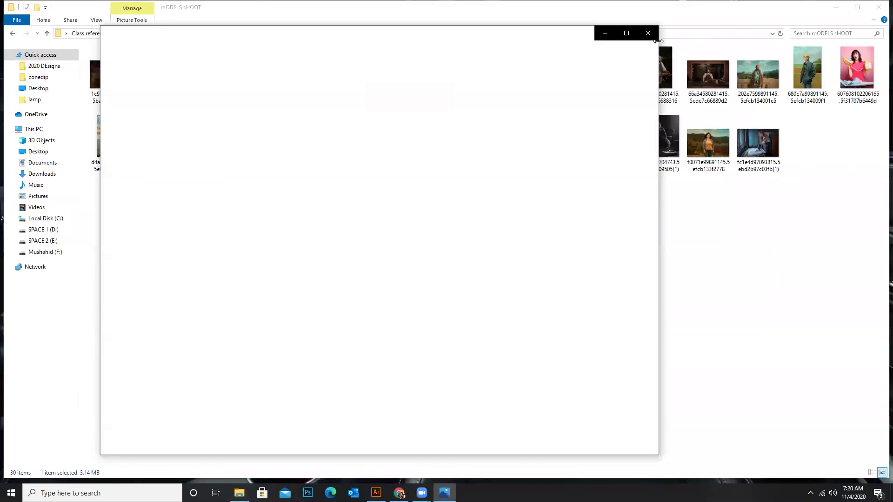
click(642, 32)
drag(341, 292, 321, 291)
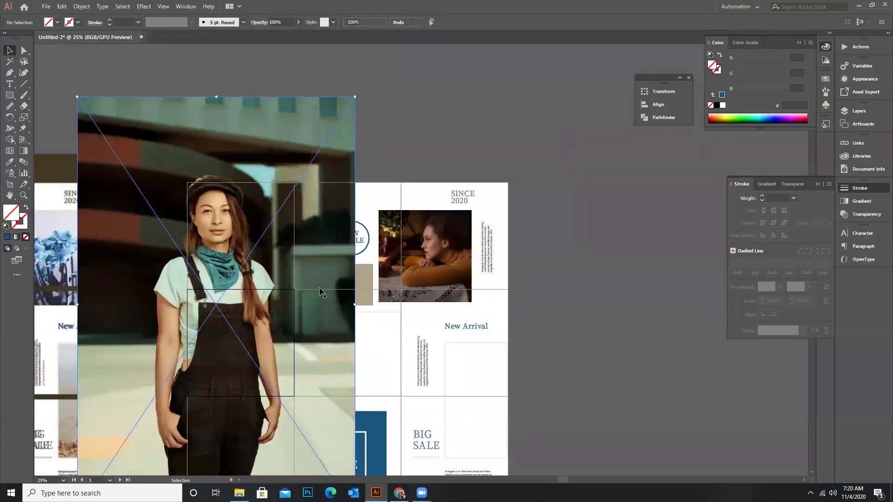
key(ctrl+minus)
key(ctrl+minus)
click(428, 293)
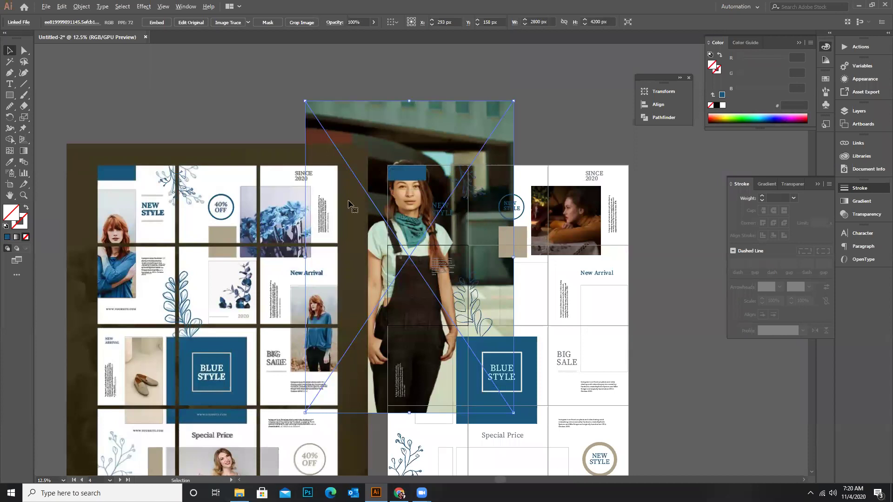
Scale the overalls photo to about 1033 × 1549 px and position it over the tall outlined rectangle below the blue bar
key(ctrl+plus)
key(ctrl+minus)
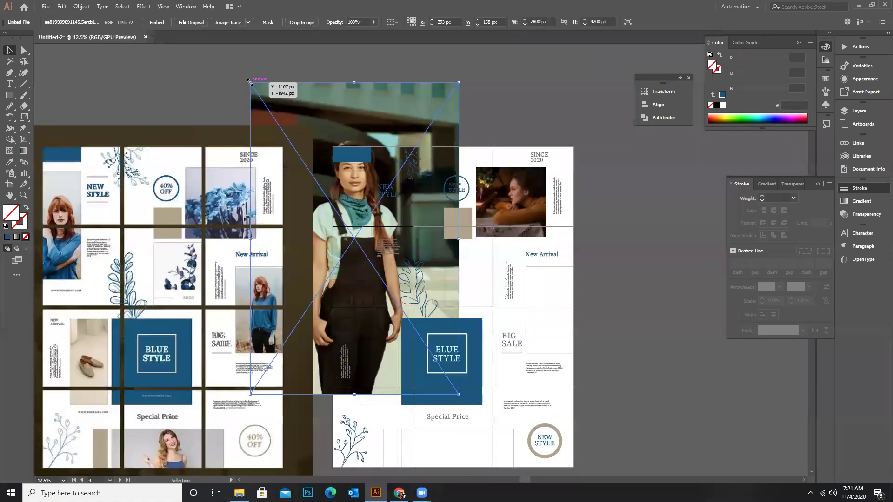
drag(275, 120, 319, 189)
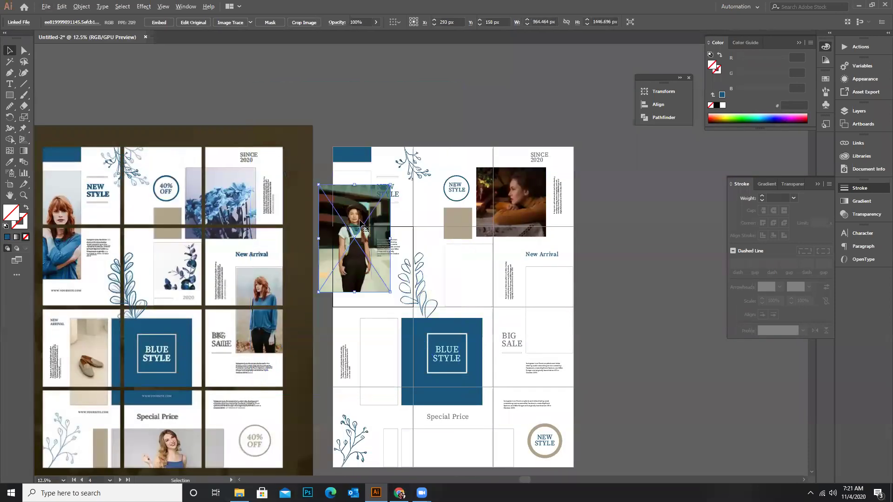
key(ctrl+plus)
key(ctrl+plus)
drag(361, 158, 356, 129)
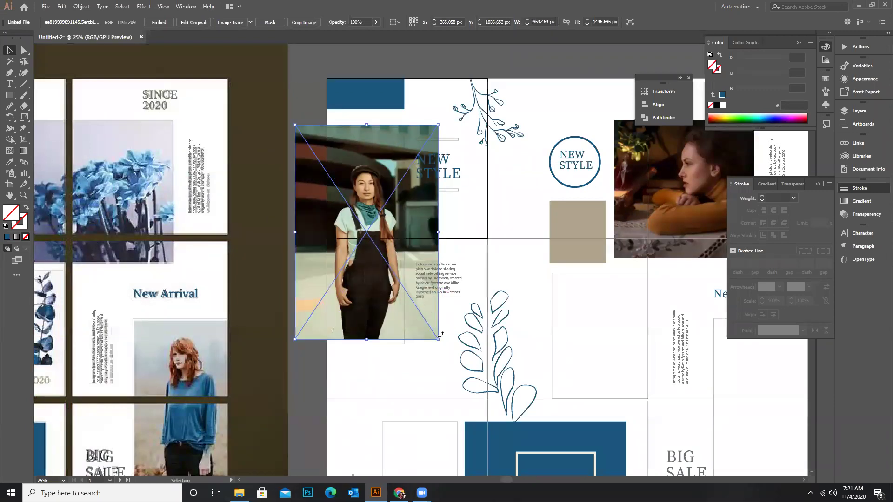
drag(438, 342, 443, 347)
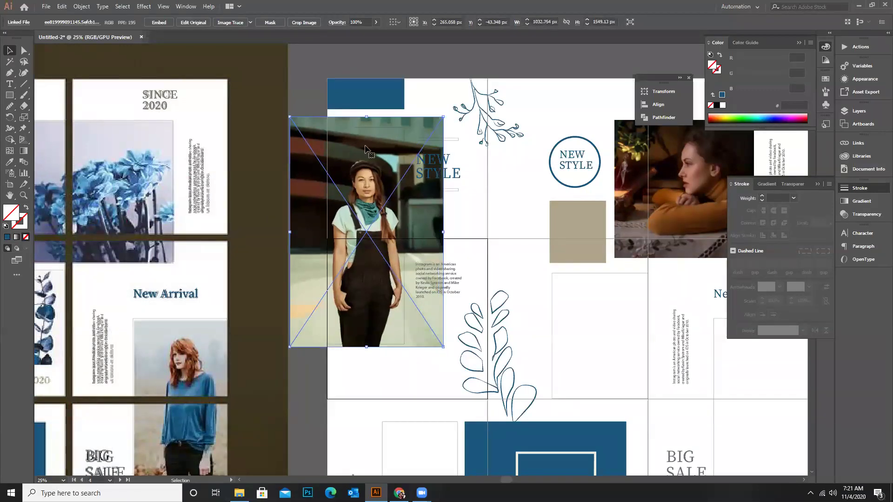
Clip the overalls photo with the tall outlined rectangle beside the large NEW STYLE text
click(308, 110)
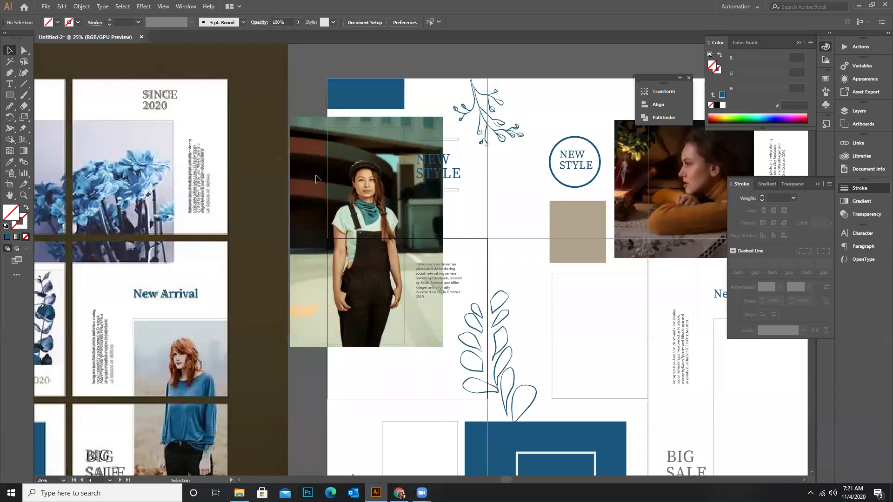
click(368, 205)
key(ctrl+7)
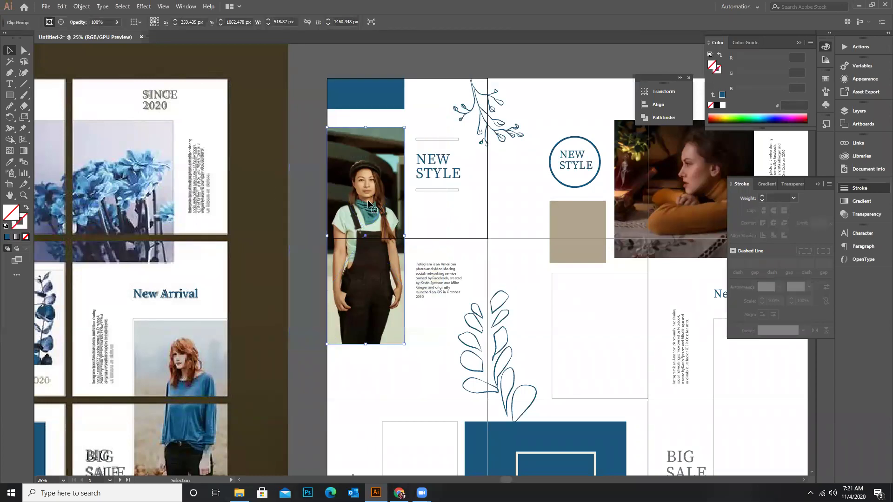
Shift the overalls photo slightly right and down inside its clipping frame
scroll(372, 232, up, 2)
scroll(378, 202, down, 1)
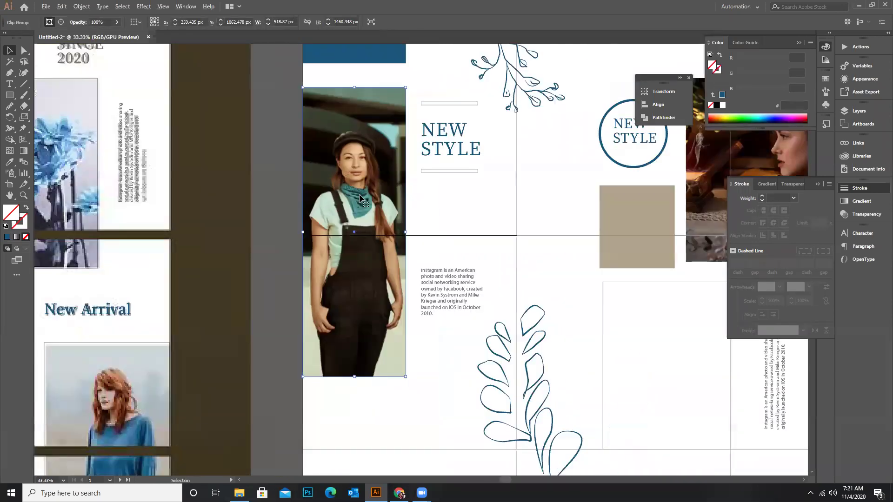
double_click(360, 199)
drag(361, 199, 367, 207)
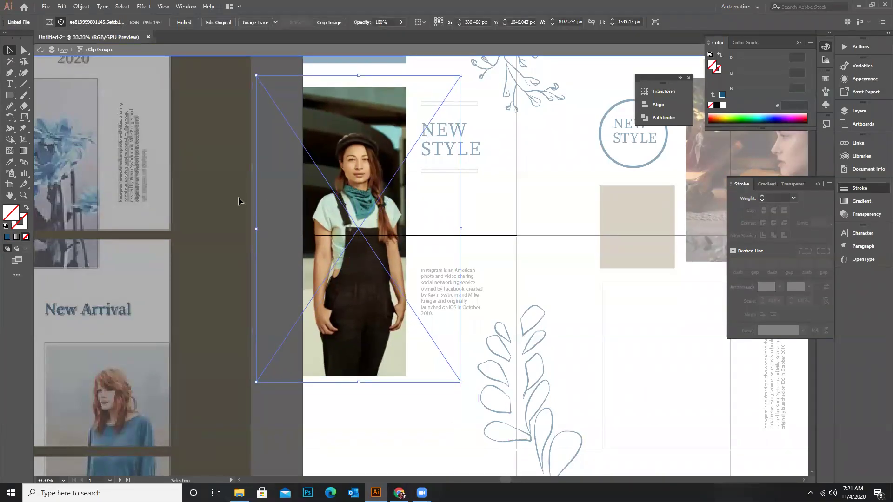
Nudge the overalls photo slightly left and up inside its clipping frame, then leave isolation mode
double_click(229, 200)
double_click(344, 192)
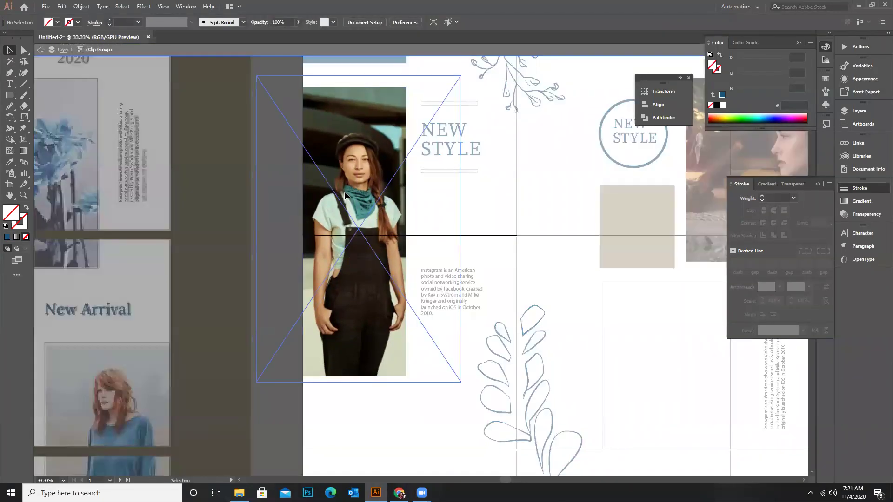
double_click(251, 223)
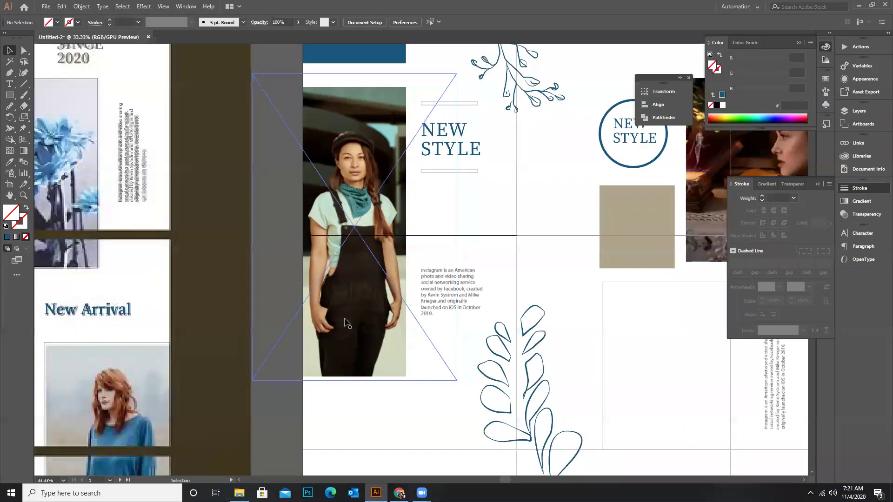
scroll(257, 257, down, 3)
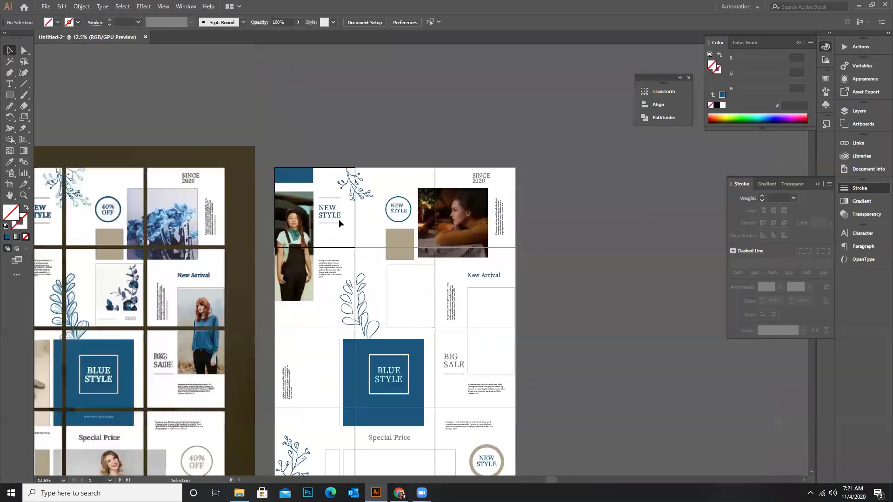
scroll(311, 201, down, 1)
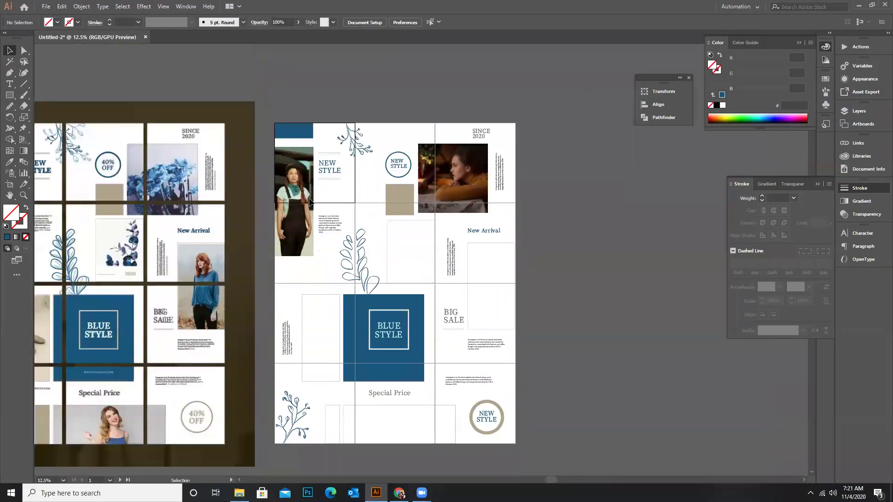
Switch to the mODELS sHOOT folder and preview the photos of the woman in a grey sweater and the woman in an orange shirt
click(859, 6)
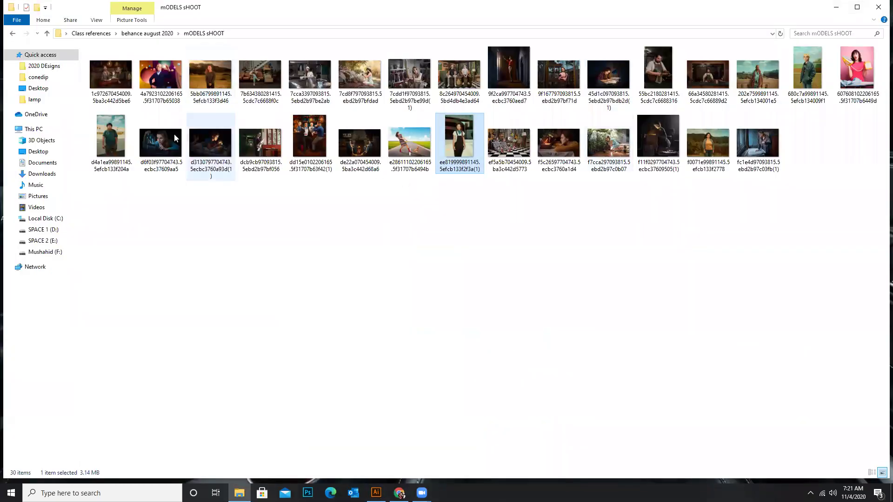
click(158, 140)
double_click(205, 76)
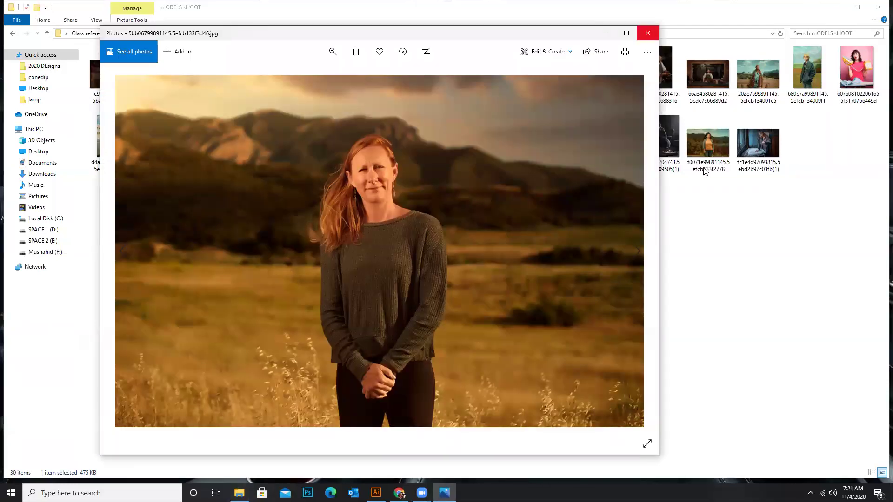
double_click(708, 156)
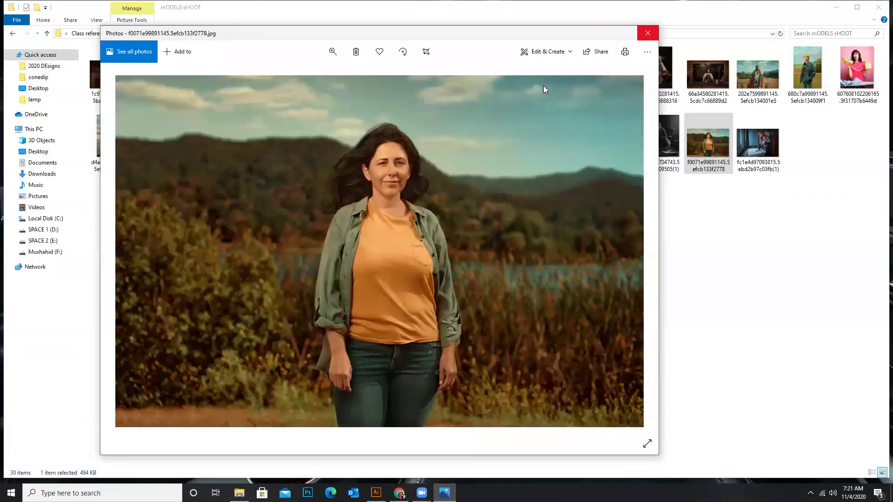
click(640, 33)
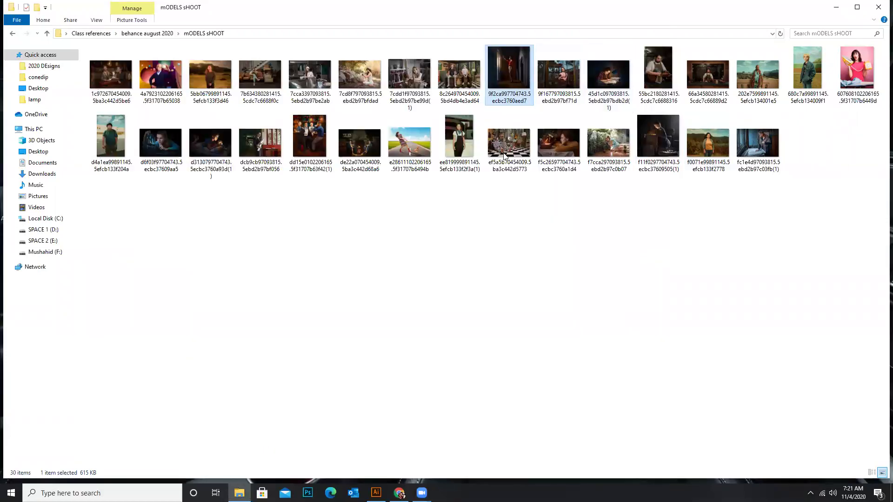
Place the dark photo of the woman in a red sweater, scale it to about 2086 × 2086 px and position it behind the New Arrival artwork
drag(509, 76, 466, 375)
drag(489, 324, 489, 321)
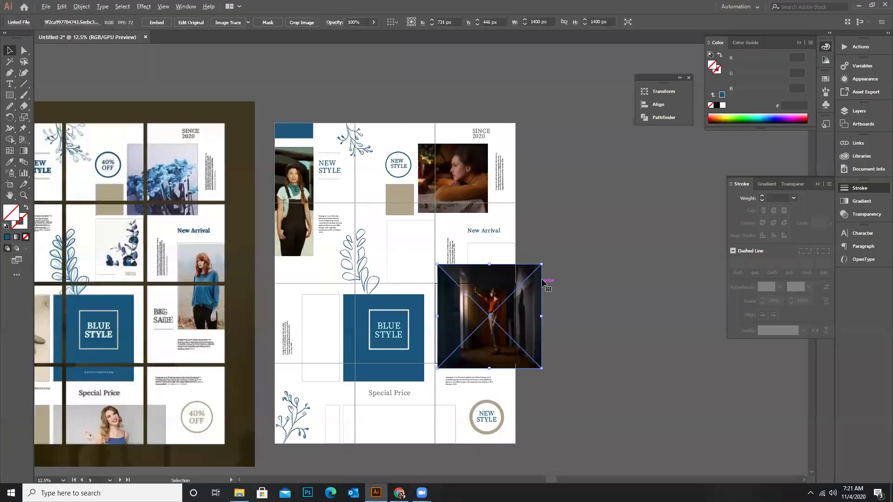
scroll(542, 275, up, 2)
drag(543, 243, 610, 200)
drag(412, 291, 521, 252)
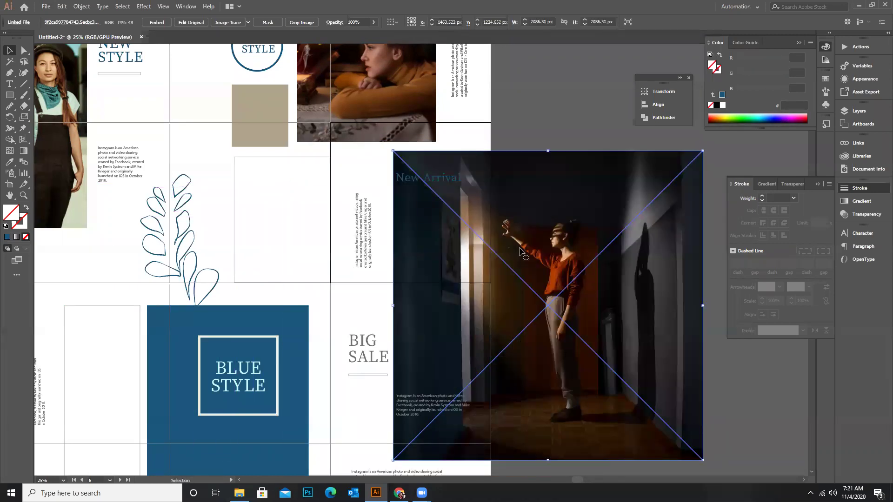
Clip the red-sweater photo with the tall outlined rectangle below the New Arrival text
shift+click(434, 272)
key(a)
key(ctrl+7)
key(v)
Shift the red-sweater photo left inside its clipping frame and scale it down slightly so the woman fits within the frame
double_click(461, 256)
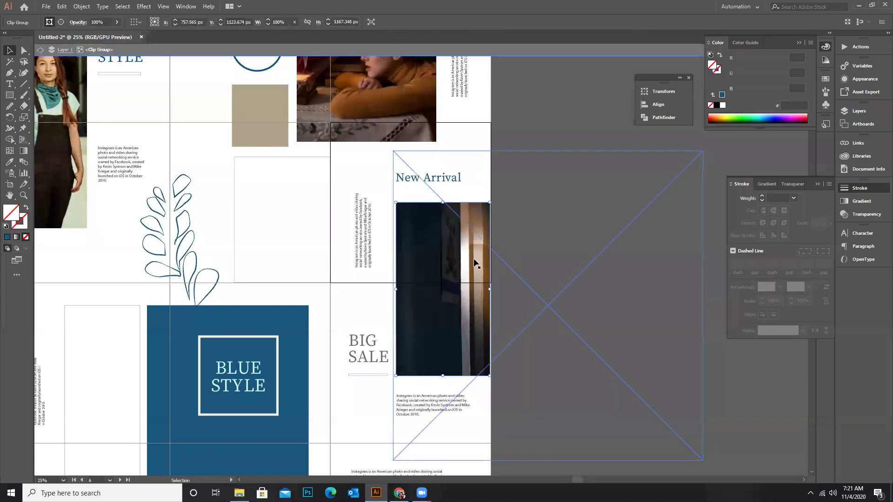
drag(516, 263, 497, 221)
drag(601, 146, 591, 156)
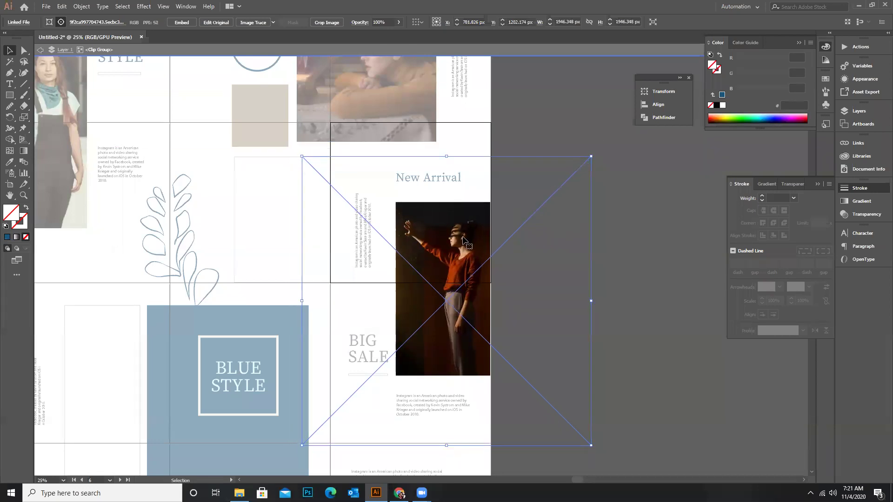
drag(463, 240, 462, 235)
drag(590, 153, 610, 147)
double_click(640, 219)
Nudge the clipped red-sweater photo right until it sits flush with the outer edge of the artboard grid
click(460, 230)
scroll(460, 228, up, 2)
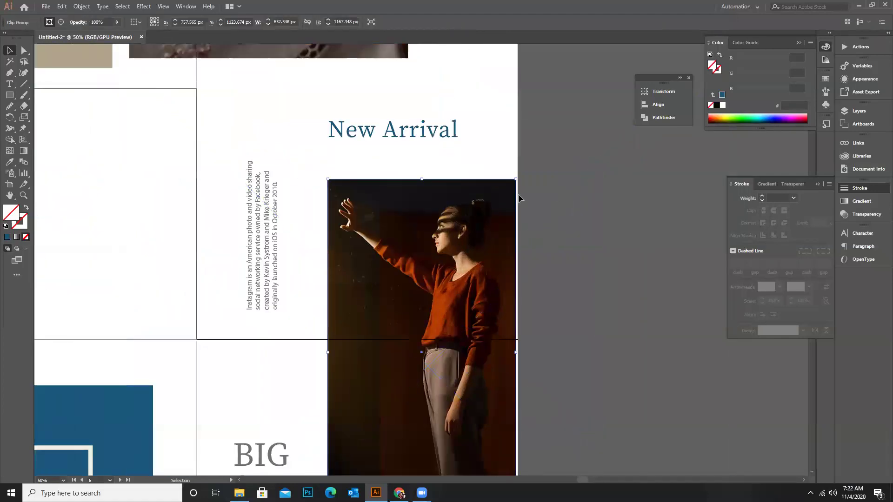
key(Right)
key(Right)
key(Right)
key(Right)
key(Right)
key(Right)
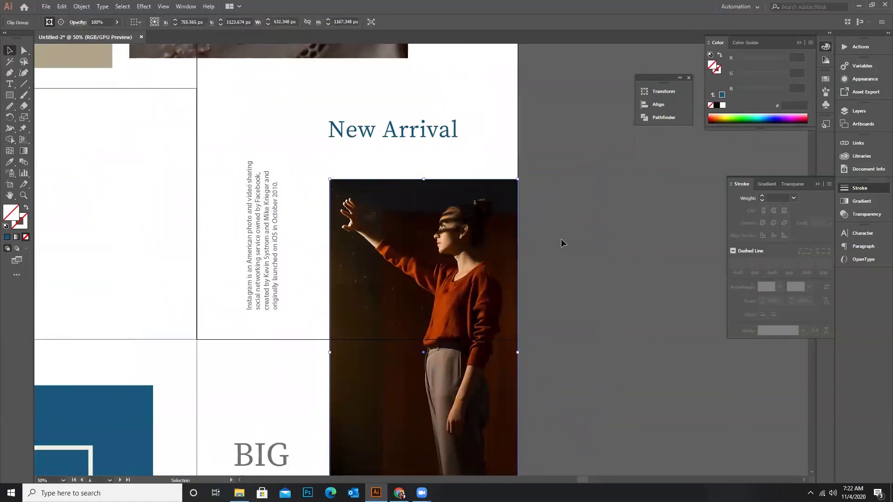
key(Left)
scroll(535, 219, down, 3)
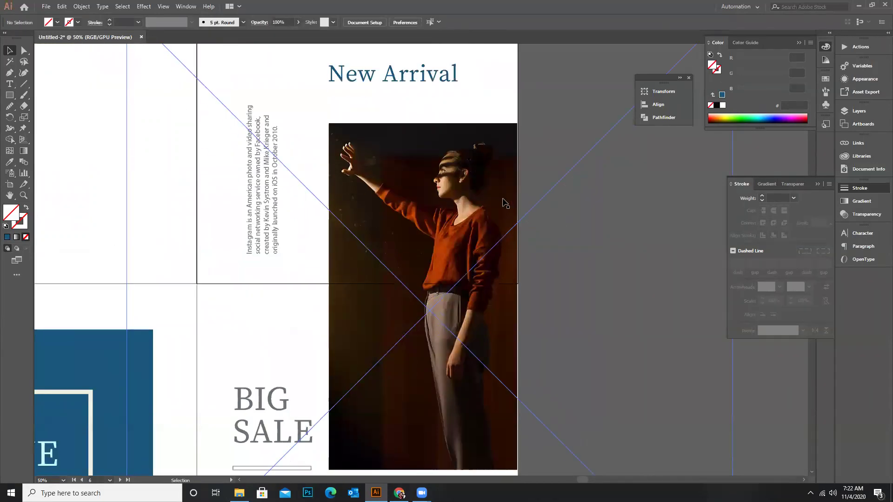
click(550, 231)
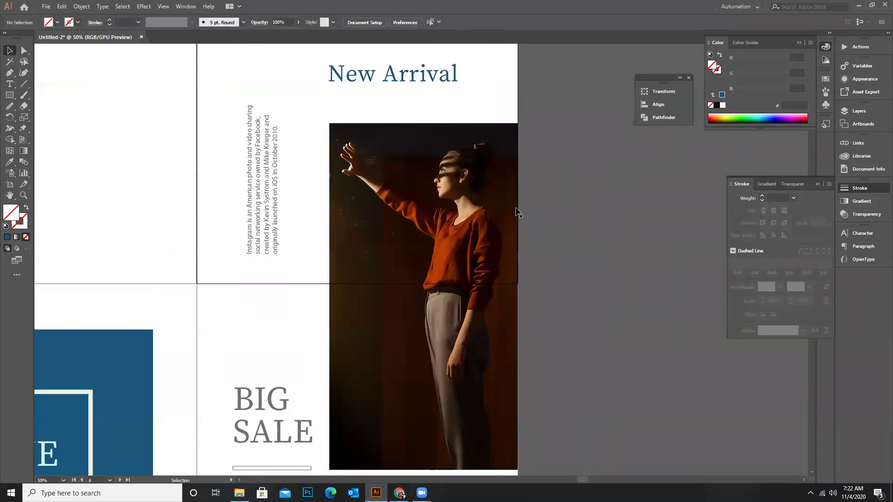
Fill the thin bars around the large NEW STYLE text and below BIG SALE with the blue sampled from the BLUE STYLE square
scroll(516, 211, down, 3)
scroll(498, 215, down, 2)
scroll(465, 239, down, 2)
click(388, 237)
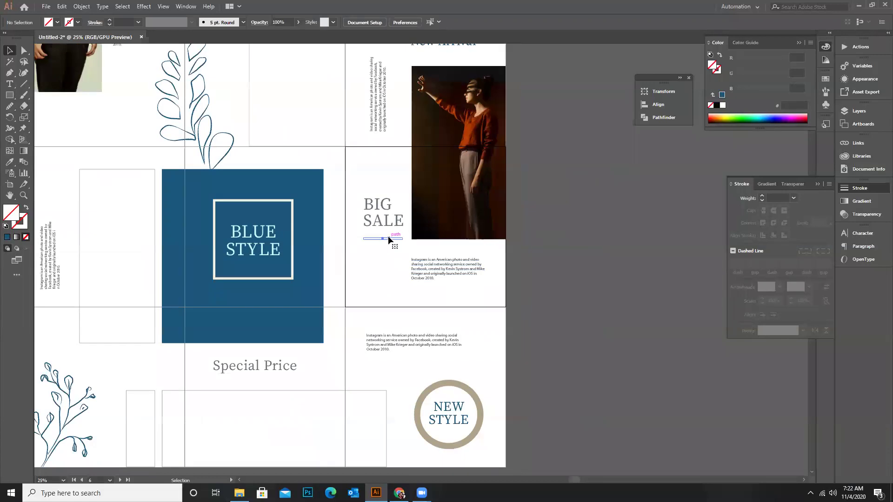
scroll(494, 248, down, 1)
scroll(284, 84, up, 1)
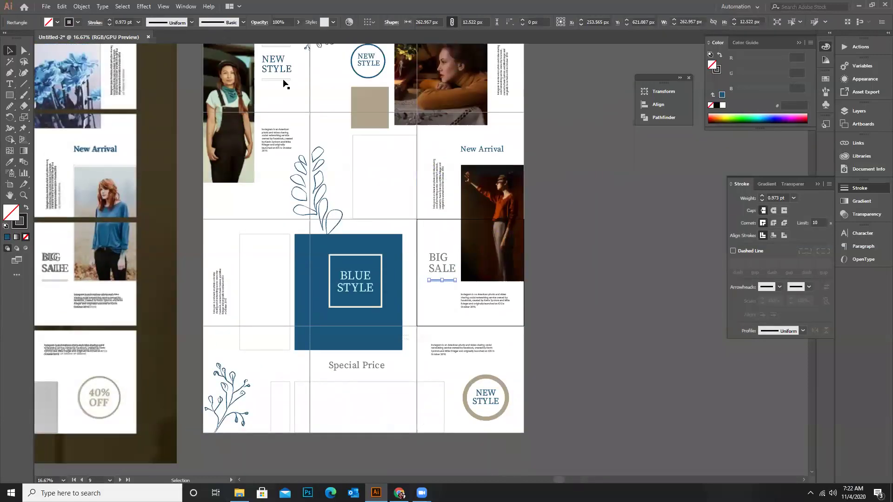
shift+click(281, 49)
scroll(241, 144, up, 1)
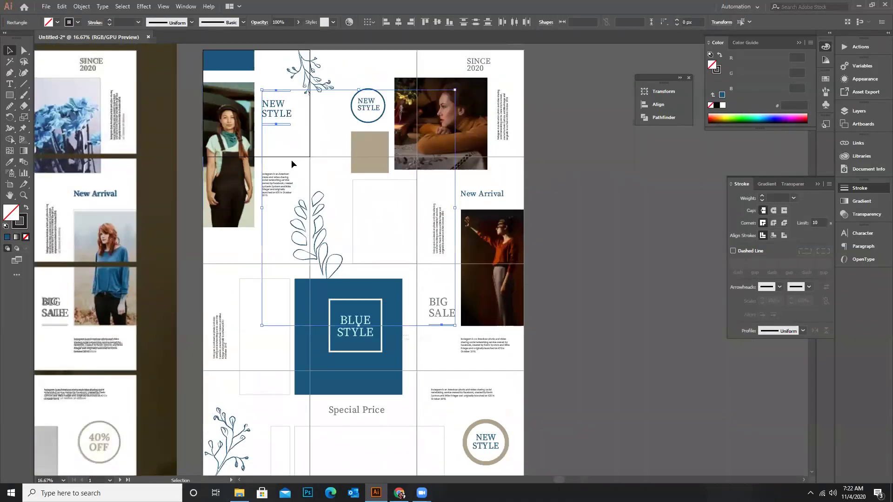
key(i)
click(333, 294)
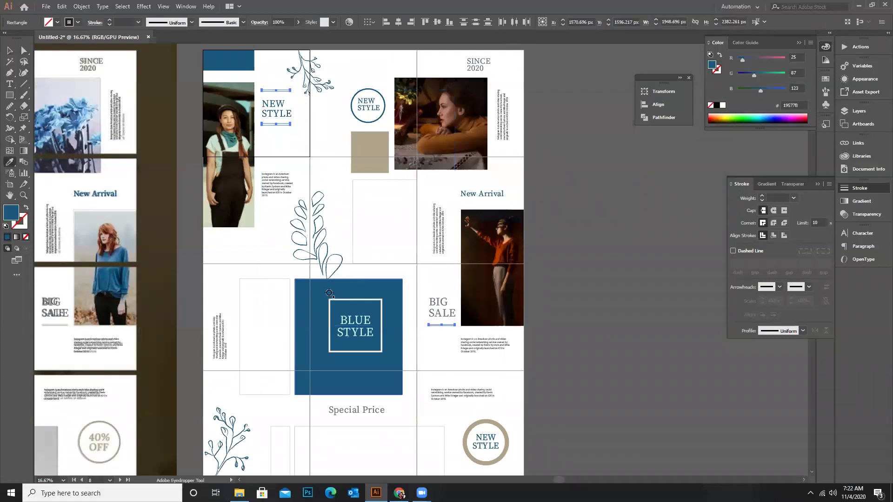
click(10, 50)
click(554, 236)
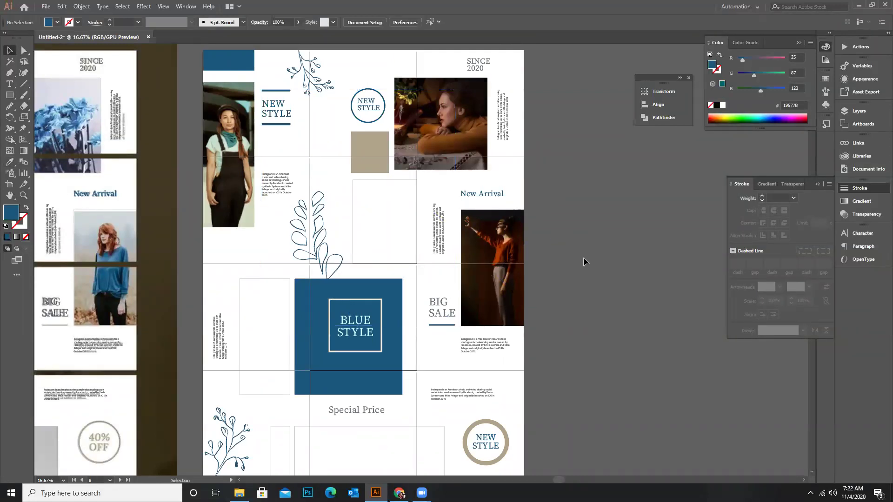
Preview the photo of the woman holding rolled papers in the mODELS sHOOT folder and place it into the Illustrator document
scroll(554, 239, down, 1)
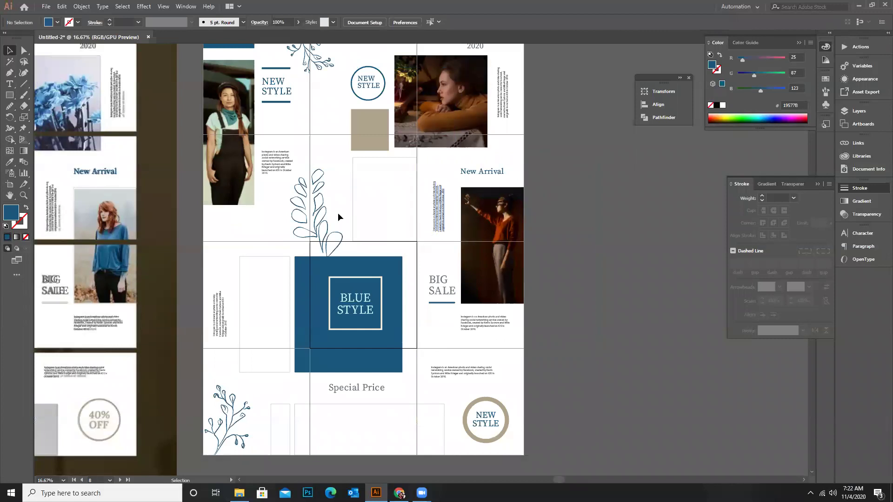
click(353, 195)
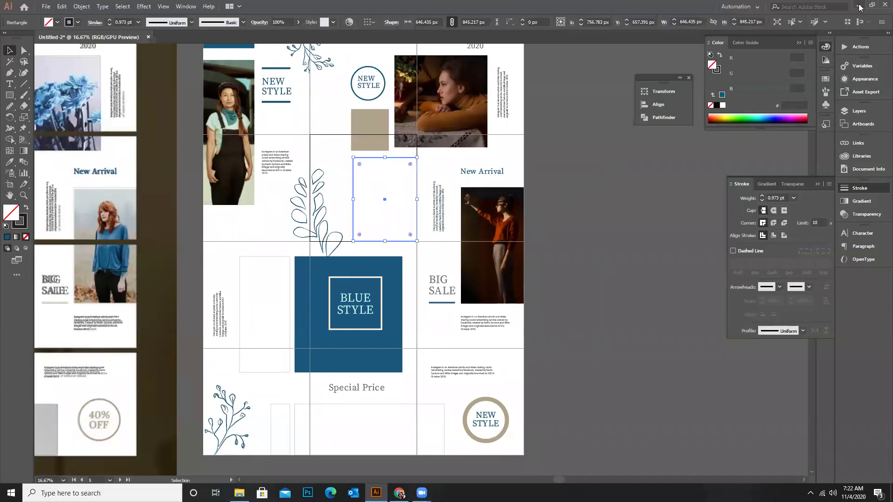
key(alt+Tab)
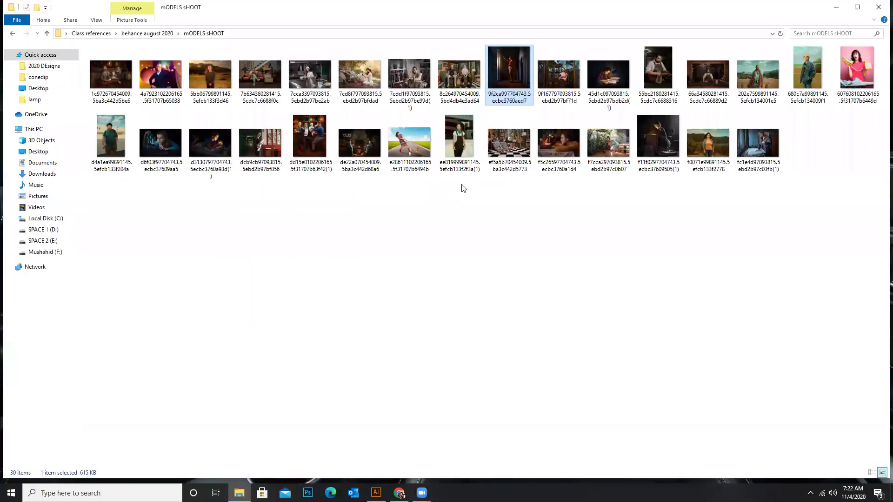
key(alt+Tab)
click(656, 33)
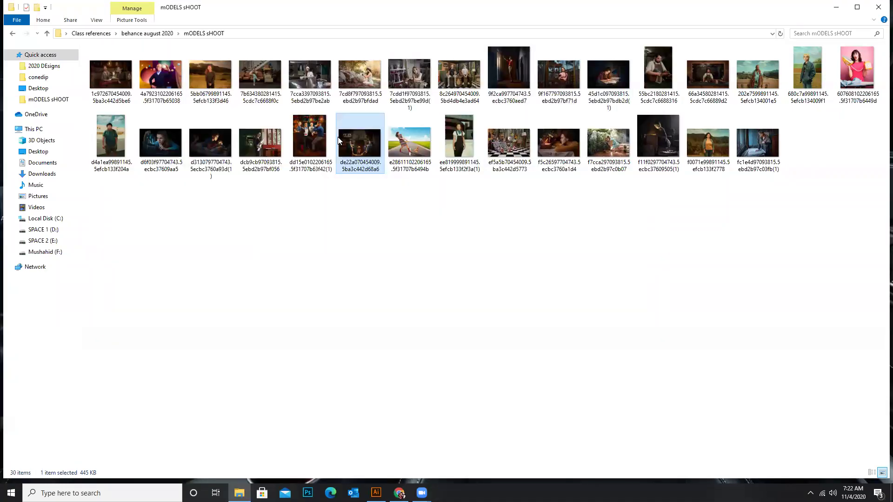
double_click(254, 153)
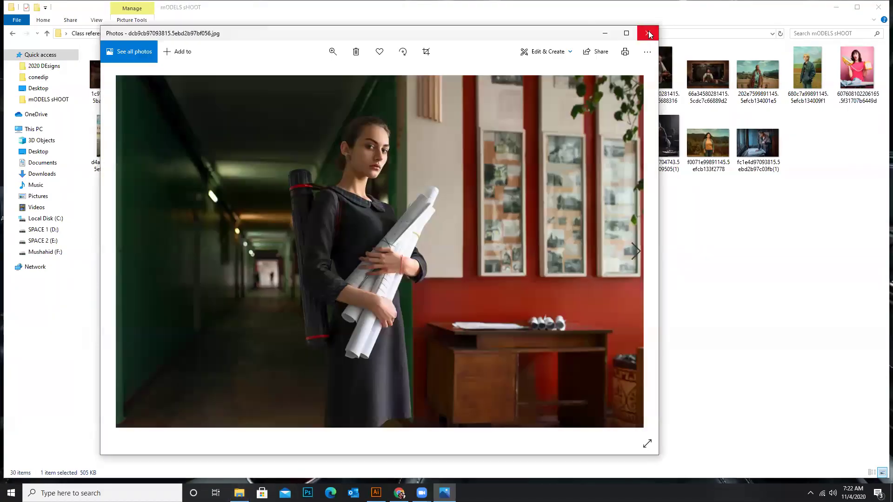
key(alt+F4)
drag(276, 154, 484, 151)
Send the rolled-papers photo to the back over the outlined rectangle below the beige square and clip it with that rectangle
scroll(386, 181, up, 1)
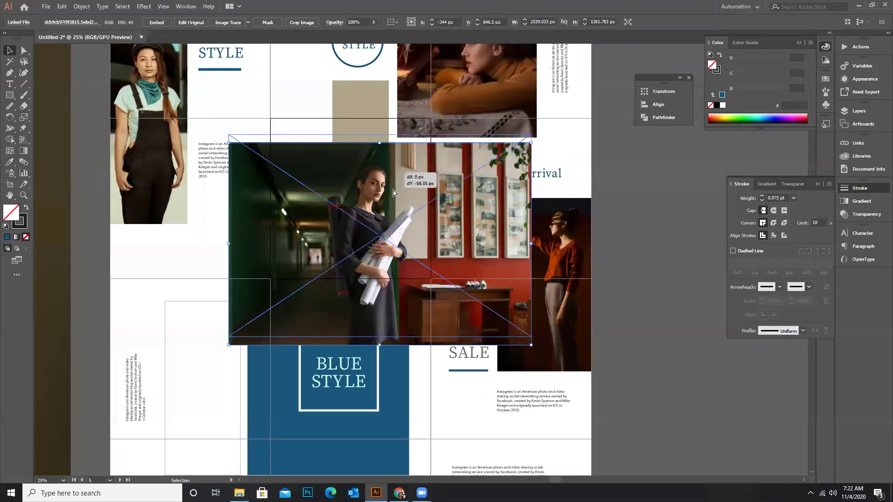
drag(388, 195, 393, 193)
key(ctrl+shift+bracketleft)
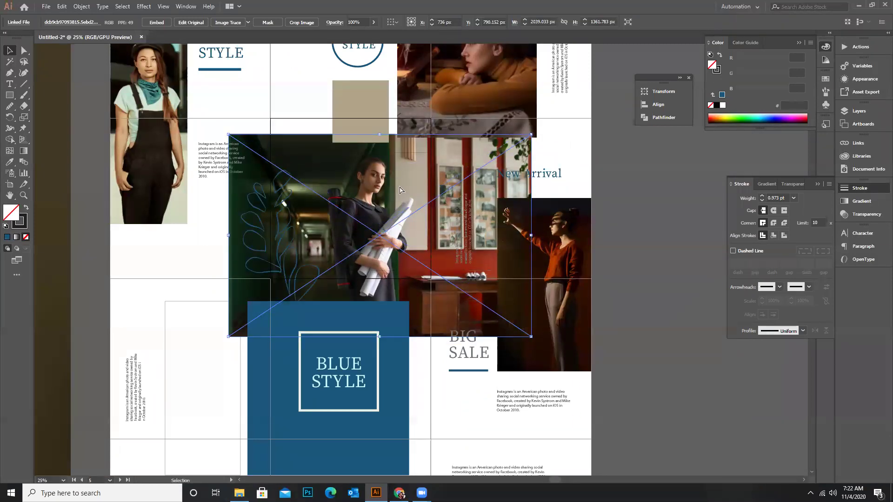
shift+click(336, 163)
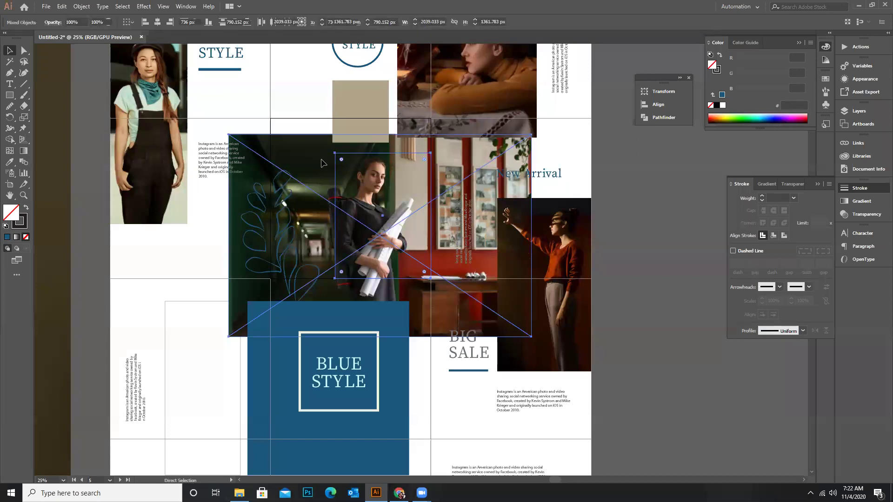
key(ctrl+7)
Scale the rolled-papers photo to about 1768 × 1181 px and reposition it inside its clipping frame to center the woman
scroll(396, 231, up, 2)
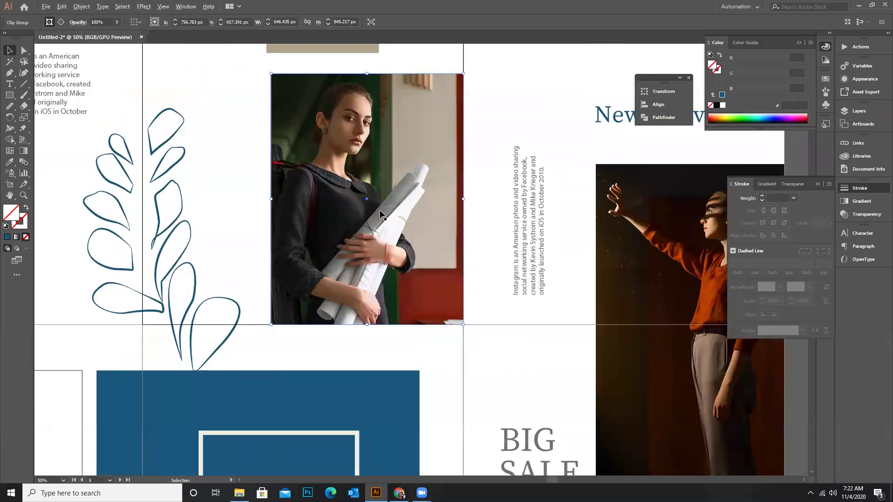
double_click(390, 190)
drag(386, 190, 391, 185)
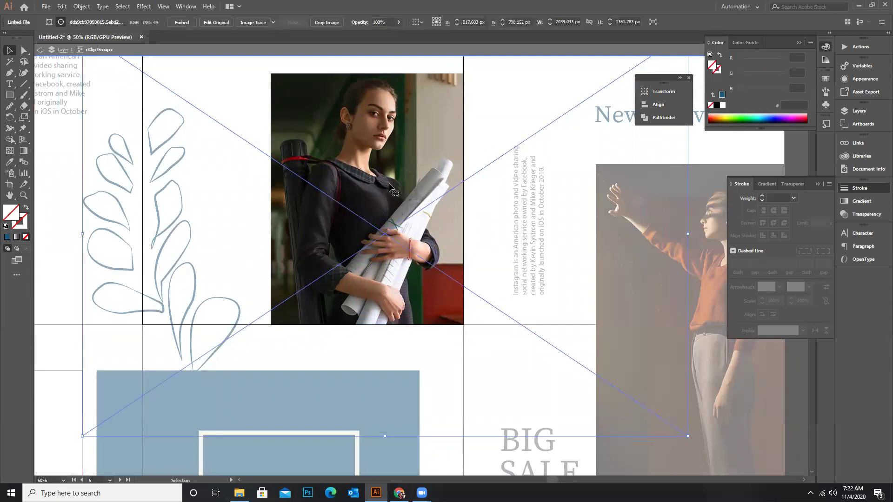
scroll(372, 193, down, 2)
drag(529, 312, 509, 298)
drag(381, 189, 382, 178)
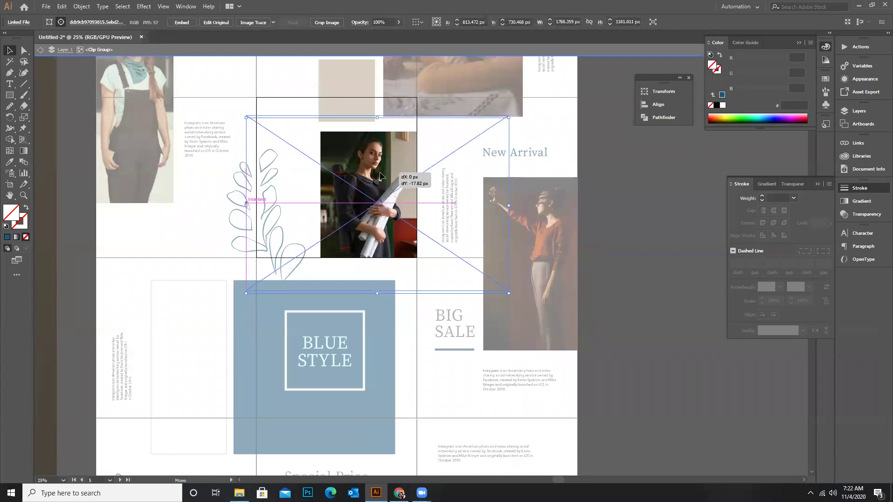
click(626, 197)
double_click(613, 206)
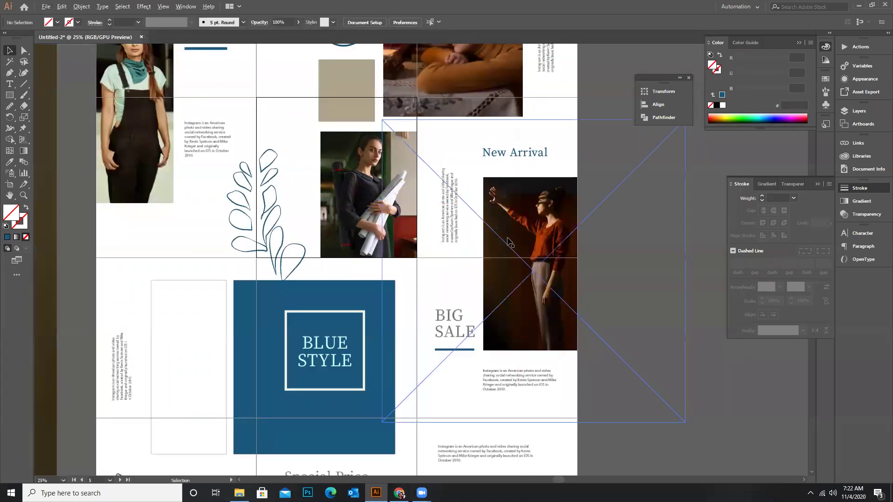
scroll(509, 243, down, 1)
scroll(395, 270, up, 1)
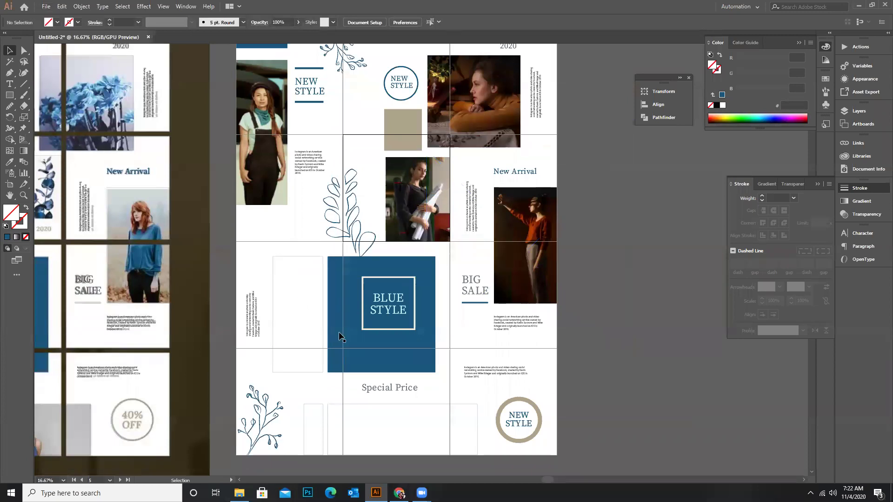
scroll(447, 350, down, 1)
scroll(447, 350, down, 1)
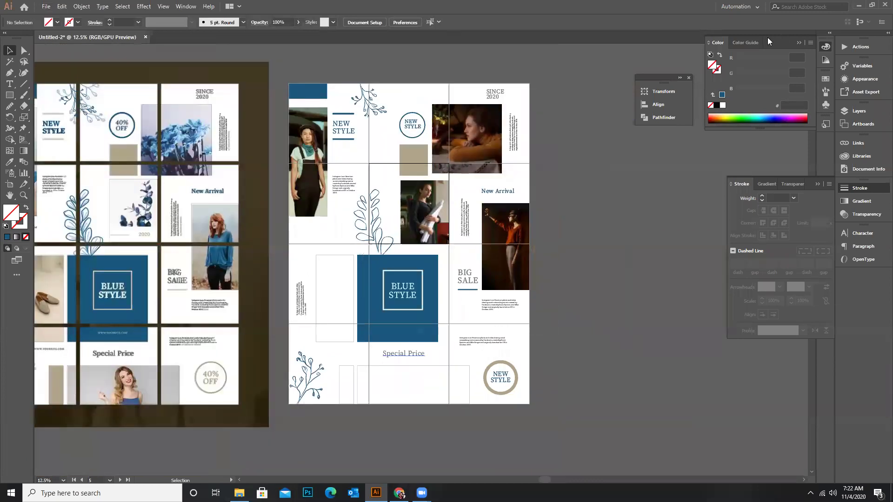
Place the photo of the woman with the ship in a bottle over the wide rectangle below Special Price and clip it with that rectangle
click(859, 6)
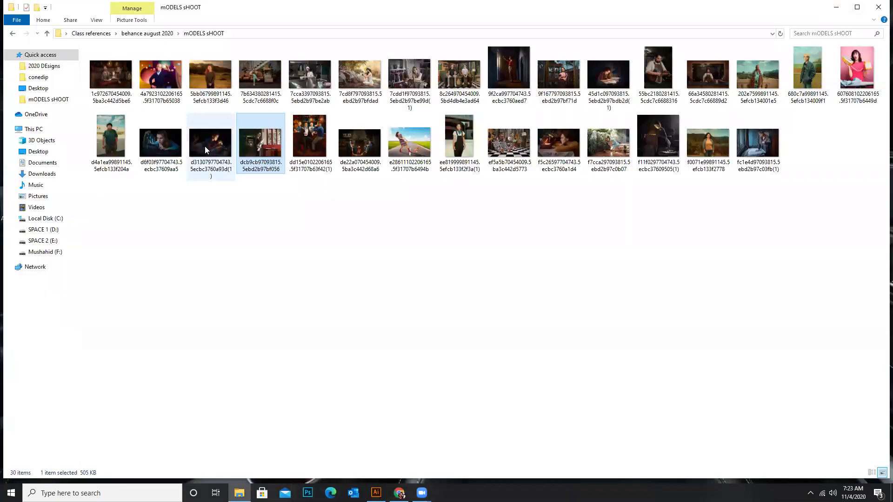
drag(158, 143, 376, 493)
drag(413, 361, 431, 393)
scroll(460, 389, up, 2)
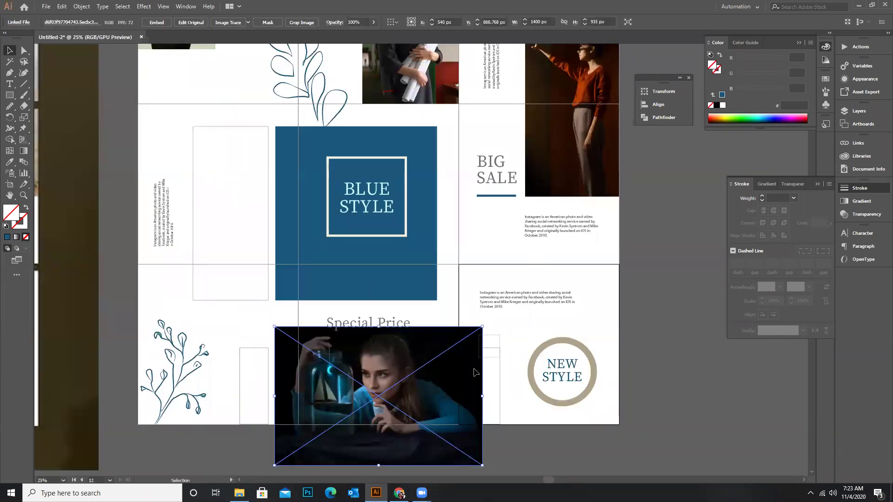
shift+click(473, 375)
key(ctrl+7)
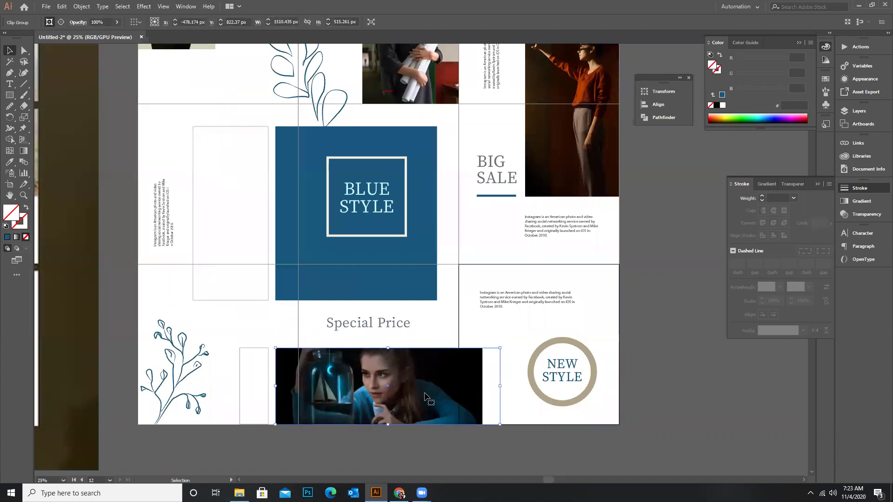
Scale the ship-in-a-bottle photo to about 1692 × 1130 px inside its clipping frame and reposition it to fill the frame
double_click(485, 356)
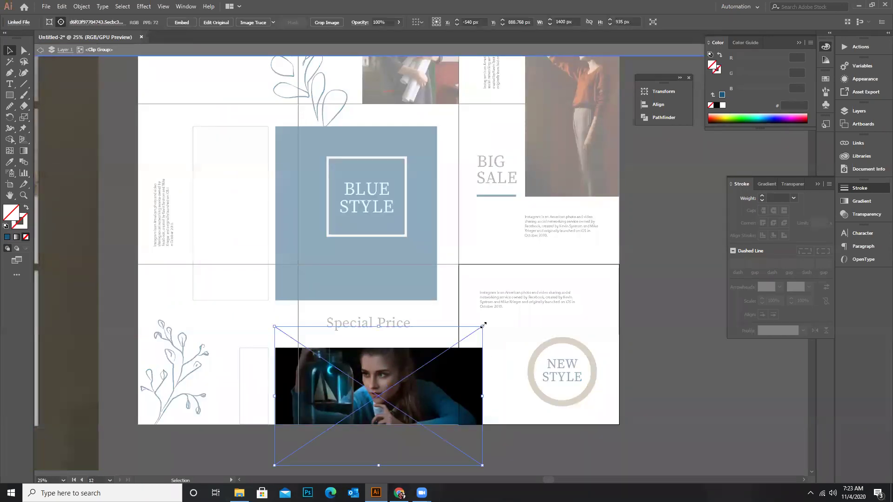
drag(483, 325, 505, 312)
drag(442, 380, 479, 394)
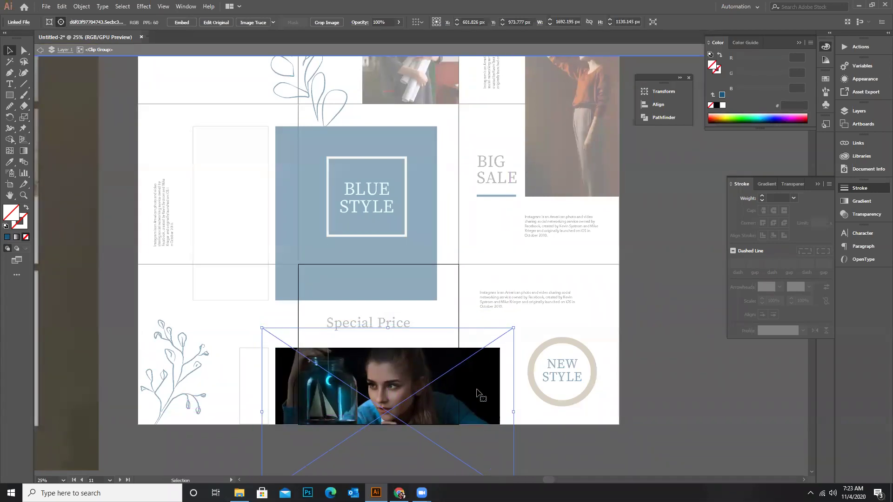
scroll(517, 344, down, 2)
double_click(572, 331)
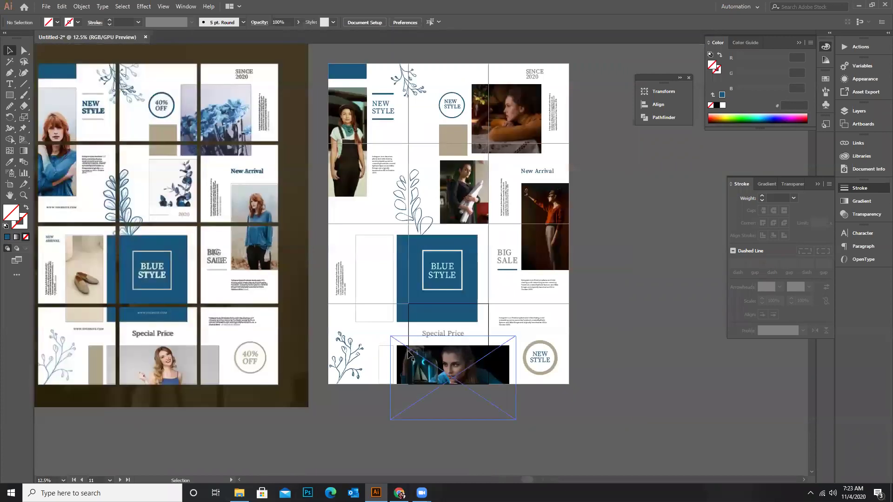
Fill the narrow rectangle beside the ship-in-a-bottle photo with the beige sampled from the square below the NEW STYLE circle
click(384, 356)
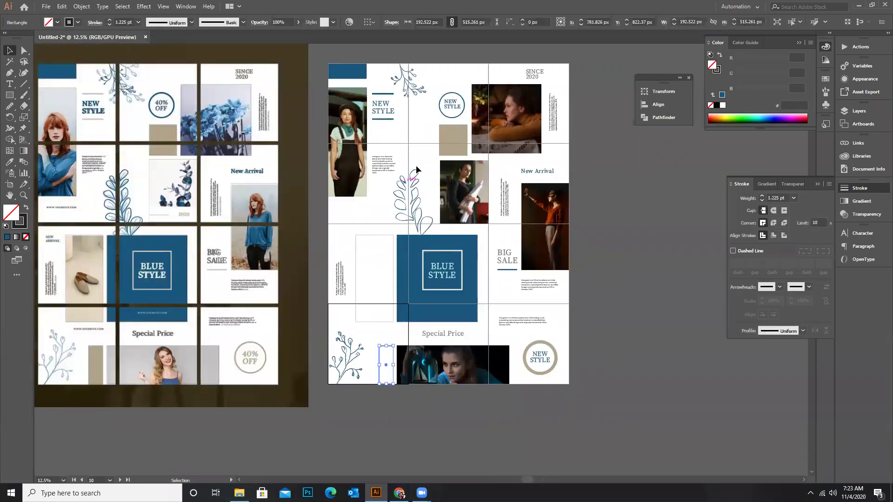
key(t)
key(v)
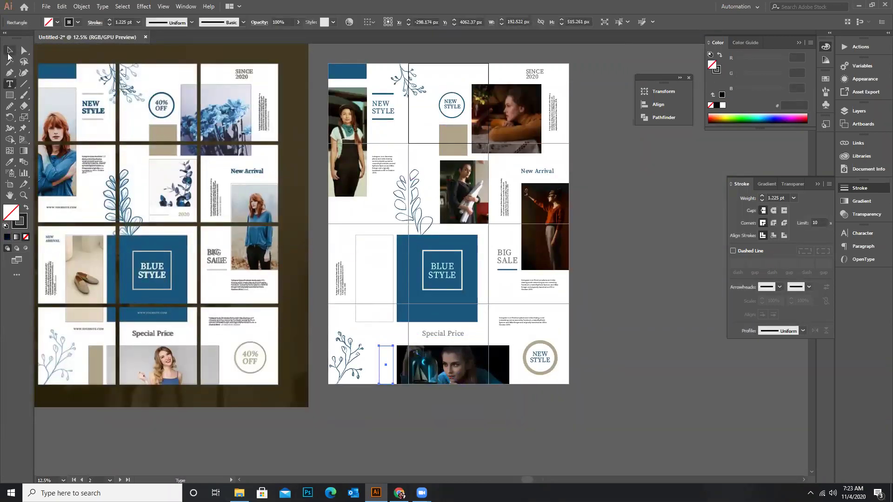
click(602, 201)
click(385, 363)
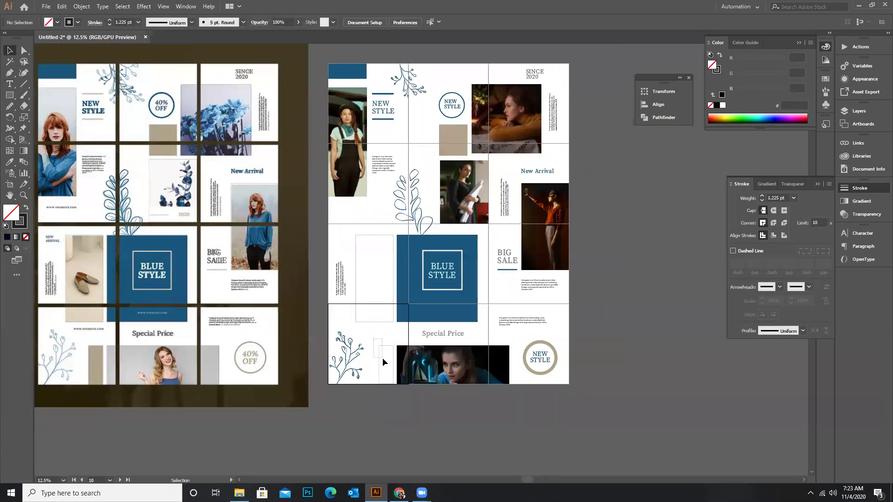
key(i)
click(445, 132)
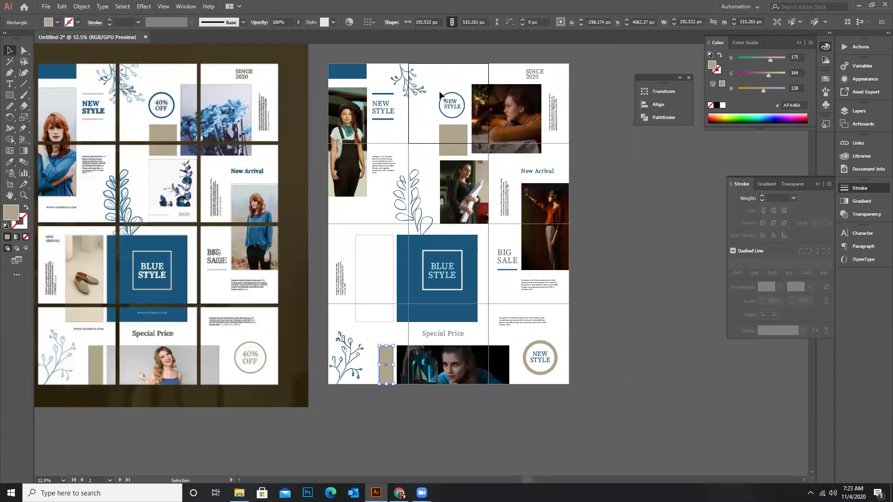
Look through the Minimal Vector Portraits, Best of Behance and other subfolders of behance august 2020 for a photo for the tall empty rectangle
click(393, 261)
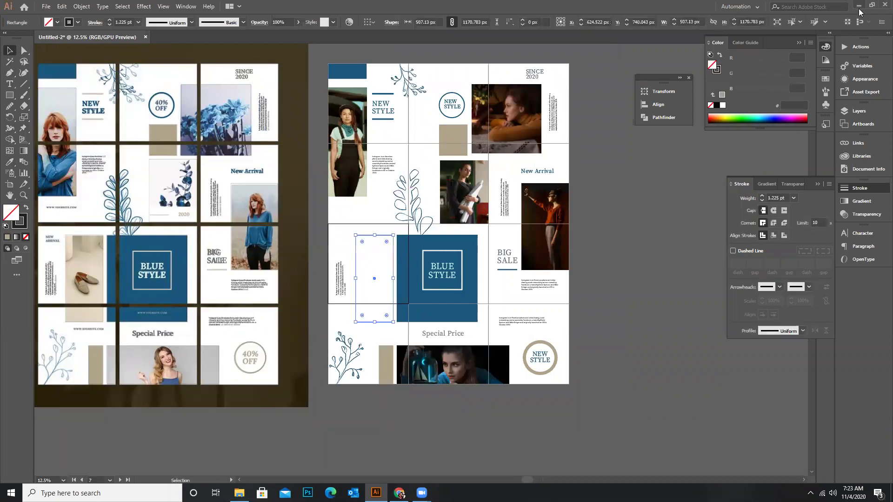
key(alt+Tab)
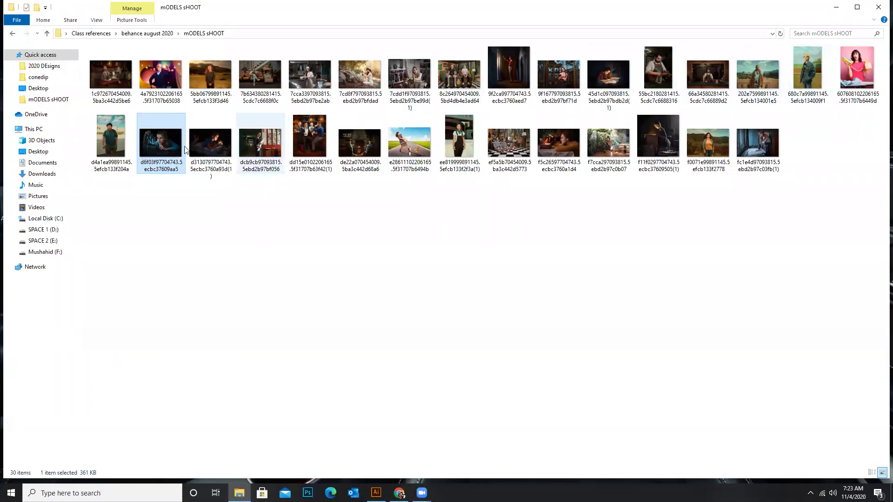
click(47, 33)
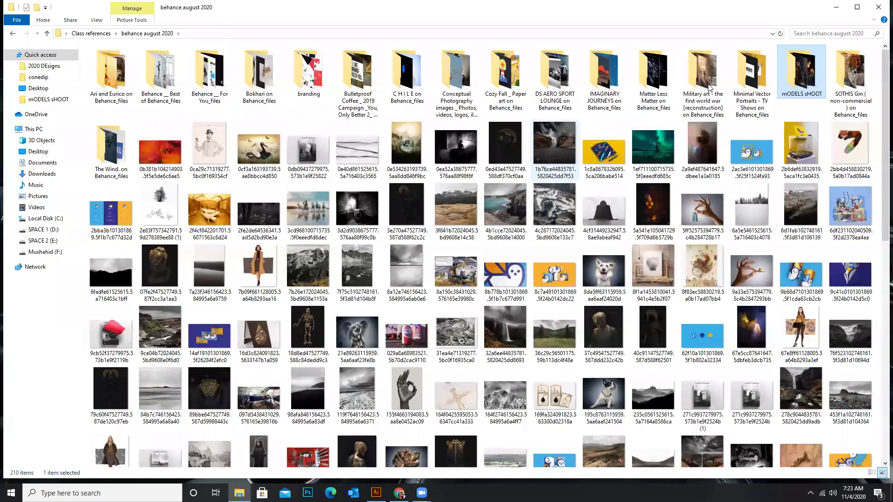
double_click(752, 74)
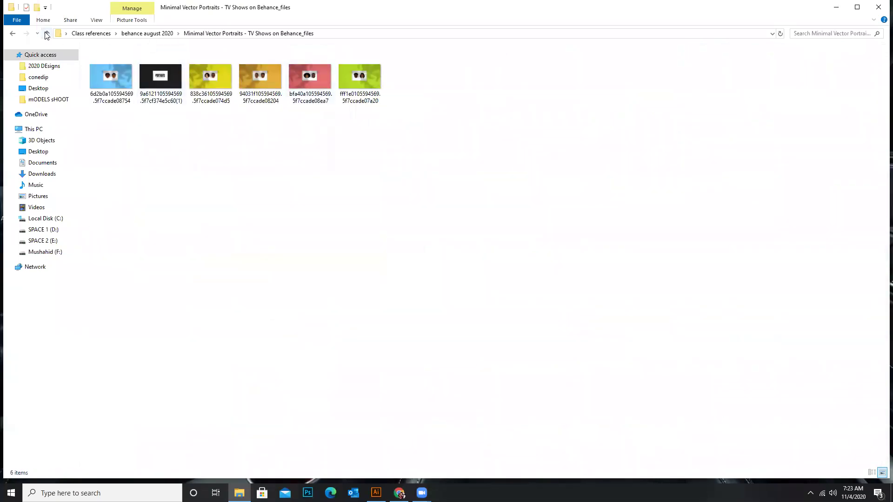
click(47, 33)
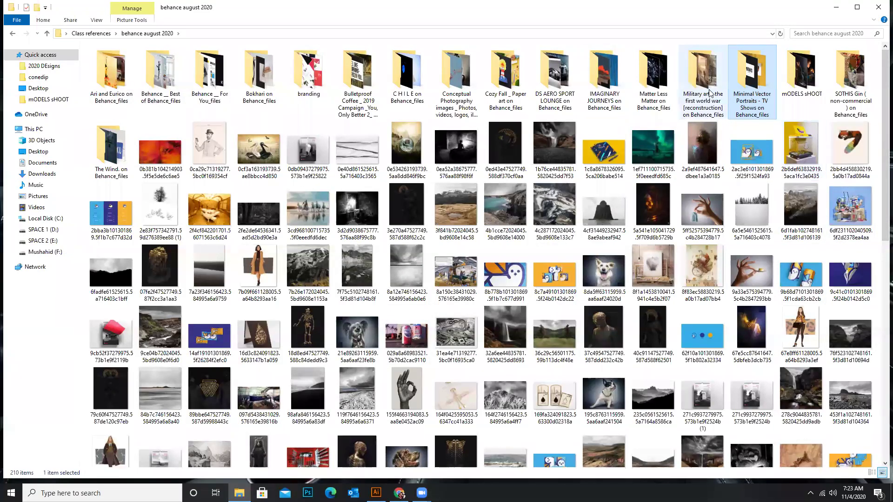
key(ctrl+shift+6)
key(Return)
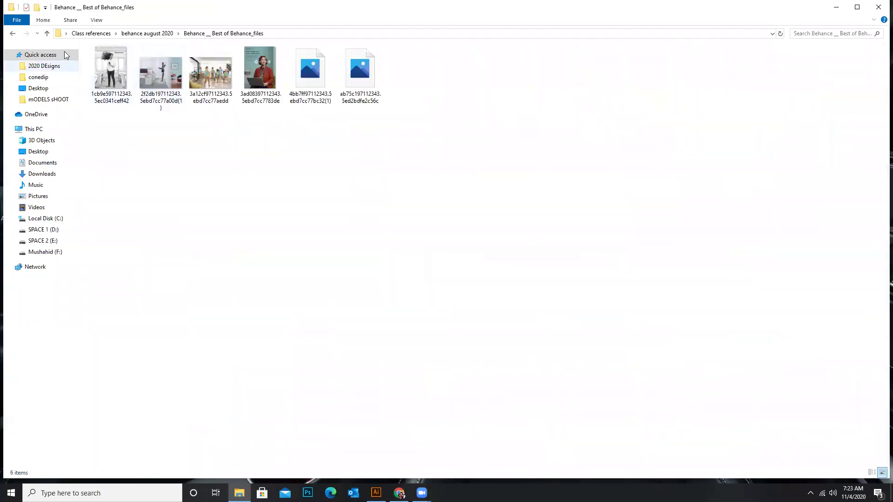
click(47, 33)
key(Left)
key(Return)
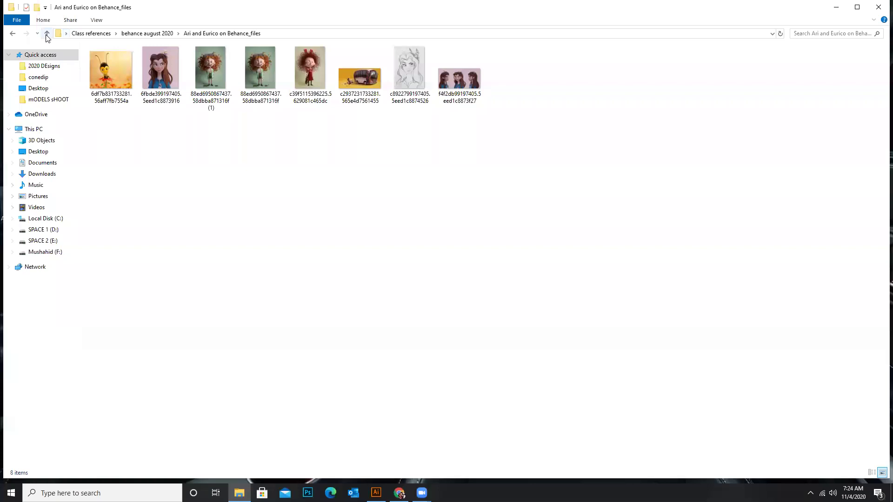
click(47, 35)
key(Return)
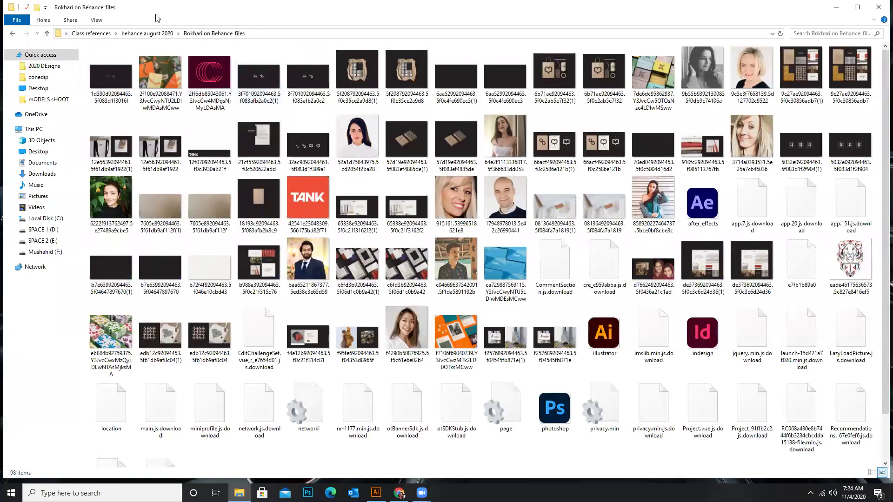
click(47, 33)
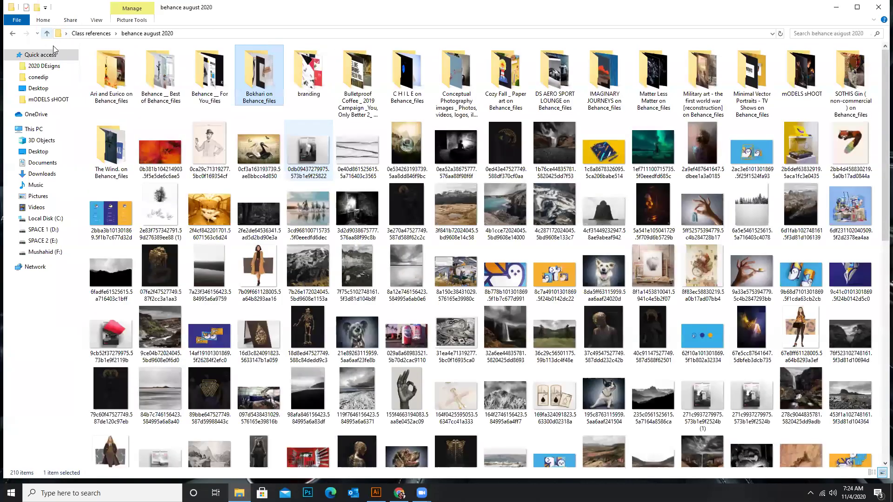
Look through the branding, Bulletproof Coffee and C H I L E subfolders for a suitable photo
double_click(309, 74)
key(alt+Left)
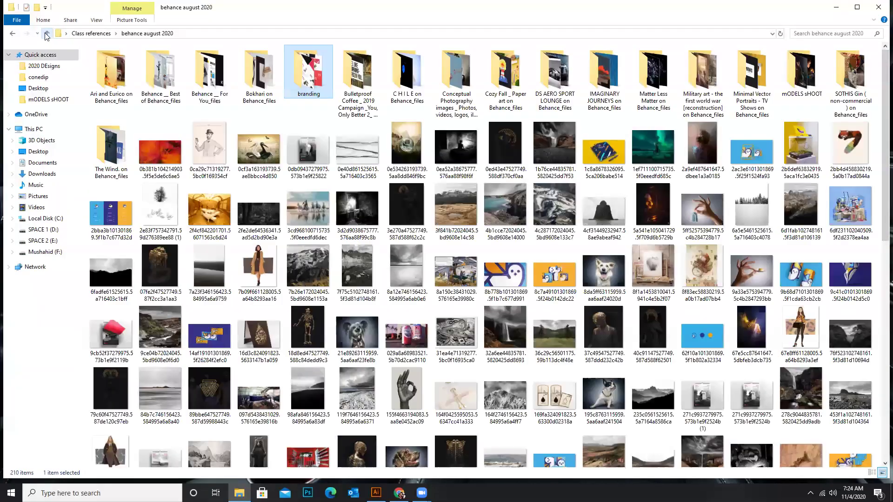
double_click(302, 73)
key(alt+Left)
double_click(348, 72)
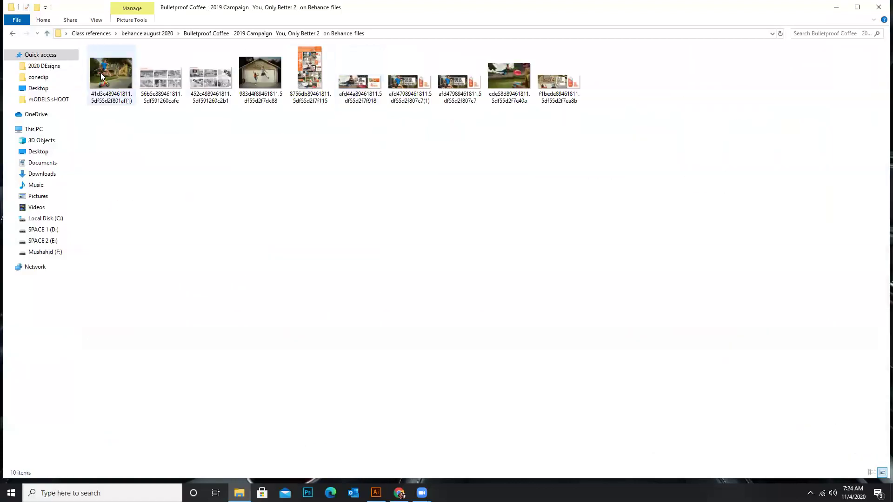
click(47, 33)
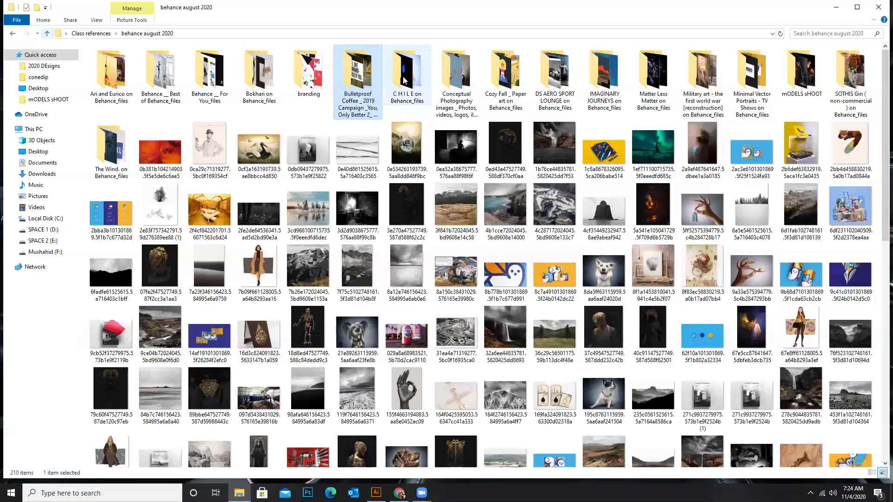
double_click(405, 80)
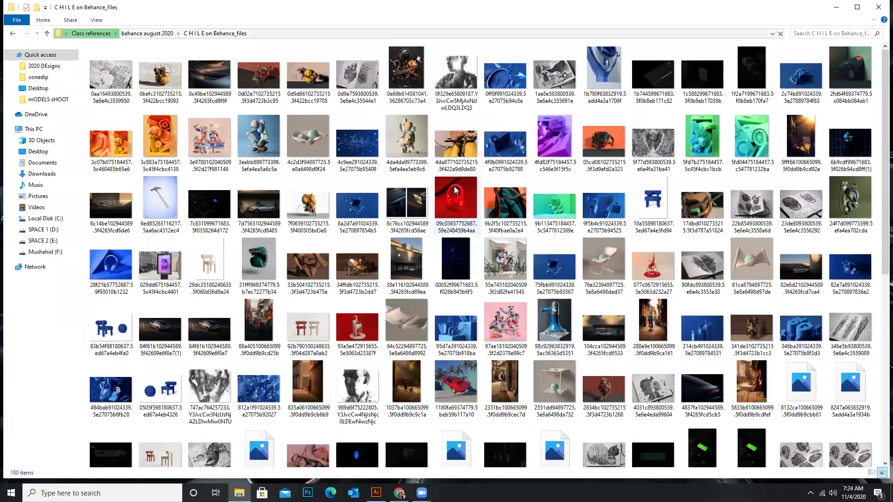
scroll(449, 191, down, 3)
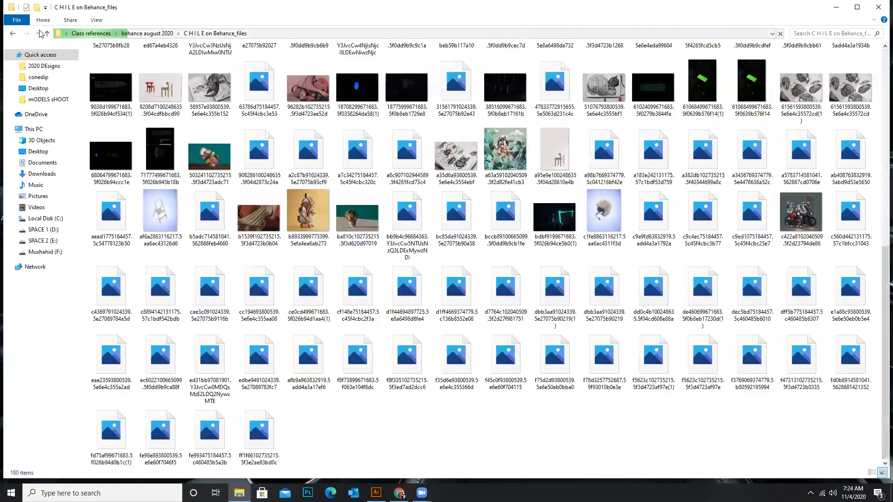
click(46, 33)
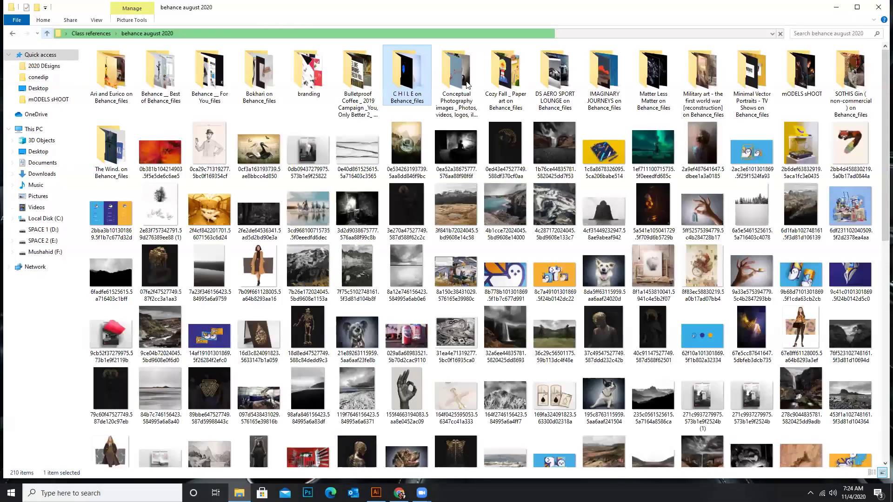
Open the Conceptual Photography folder and preview the outstretched hand, red-haired woman with a fox, and reaching hands photos
double_click(451, 88)
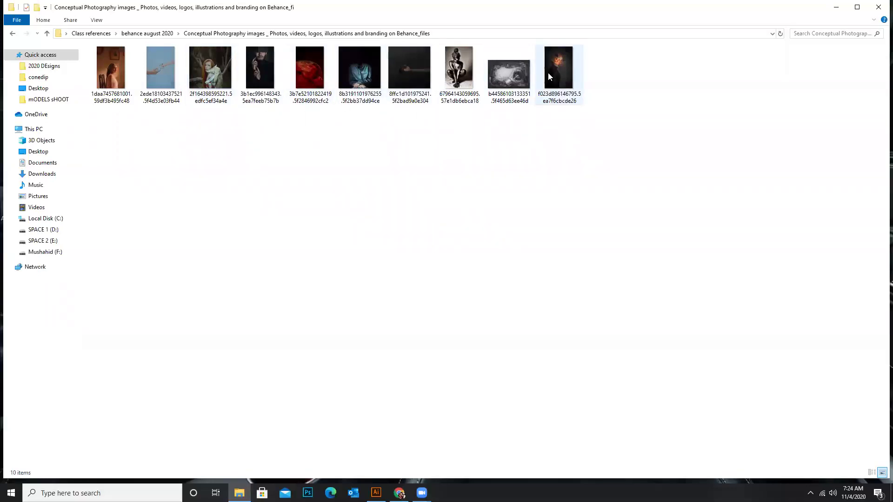
double_click(560, 76)
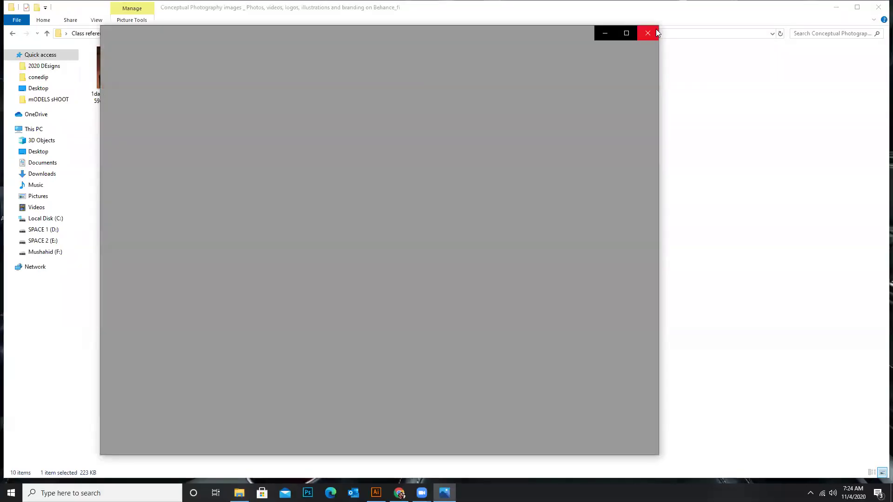
click(656, 32)
double_click(410, 74)
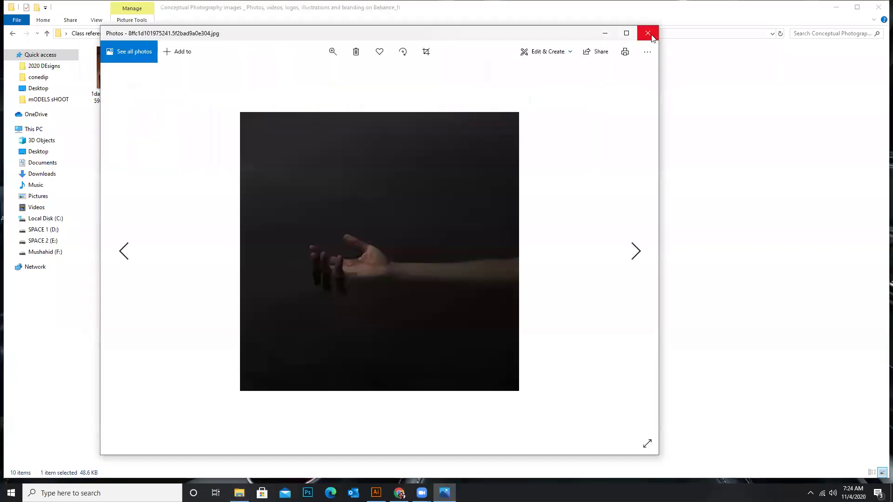
click(651, 34)
double_click(205, 78)
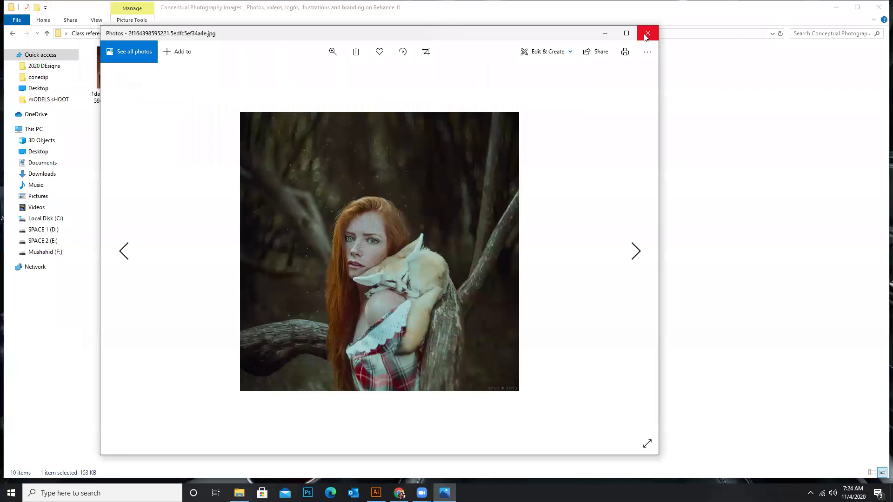
click(647, 35)
double_click(163, 75)
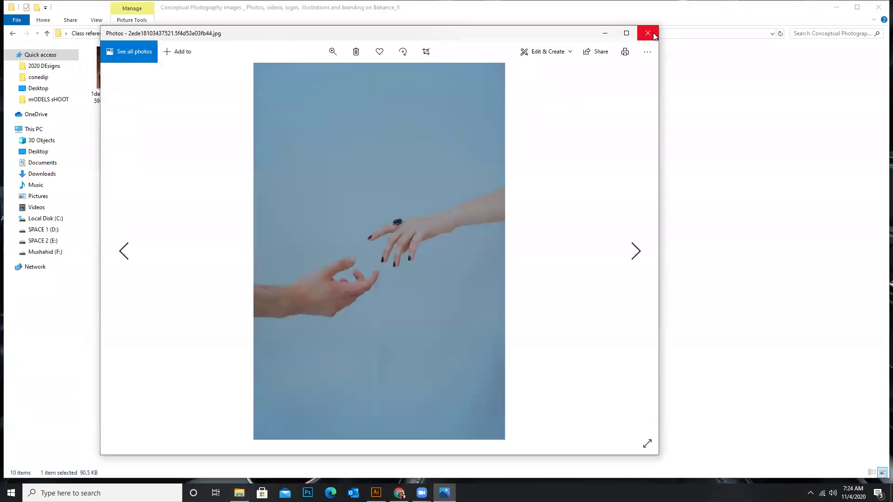
click(631, 33)
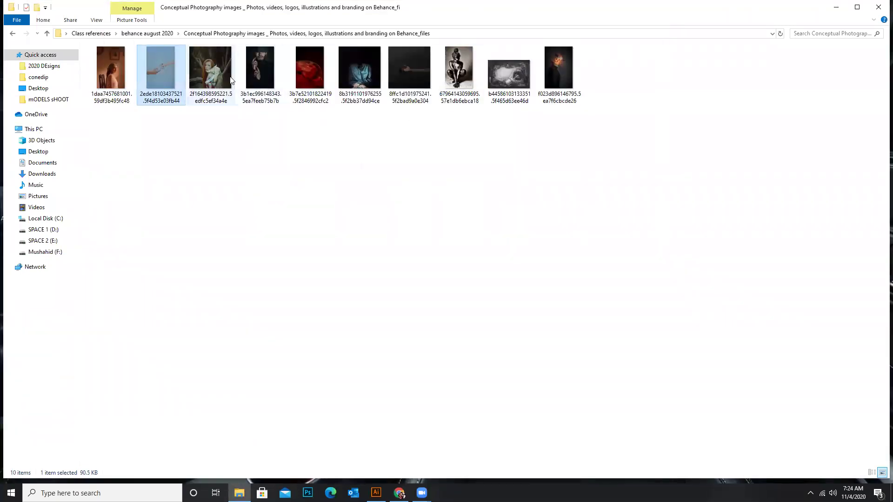
Place the photo of the red-haired woman with the fox into Illustrator at about 1186 × 1186 px, over the tall rectangle beside the BLUE STYLE square
drag(215, 77, 384, 286)
key(ctrl+equal)
key(ctrl+equal)
drag(390, 282, 398, 266)
drag(422, 233, 393, 201)
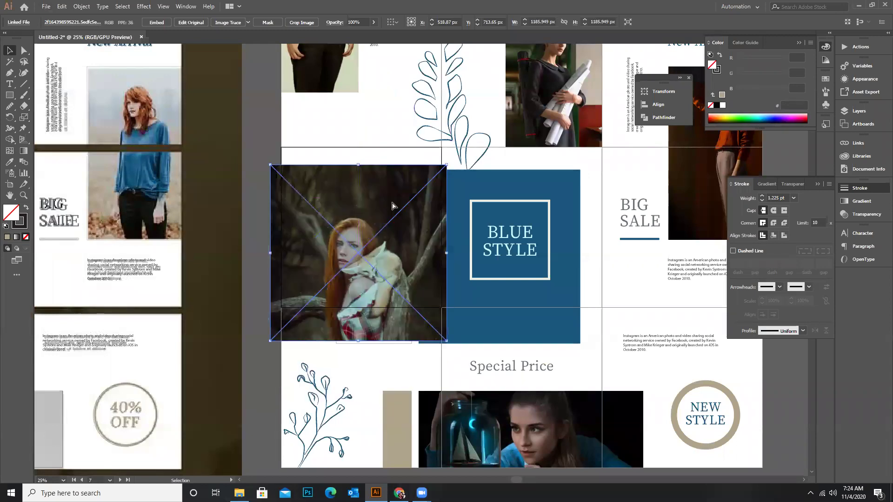
Send the red-haired woman photo to the back and clip it with the tall rectangle beside the BLUE STYLE square
key(ctrl+shift+bracketleft)
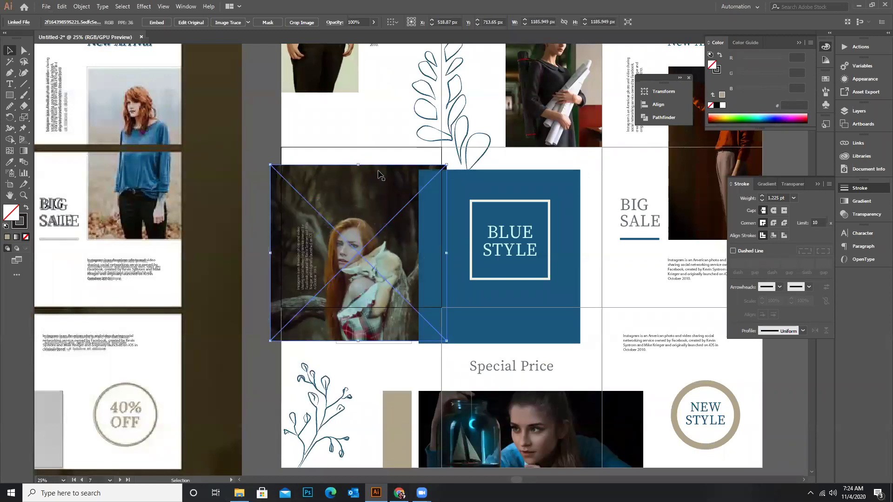
shift+click(390, 211)
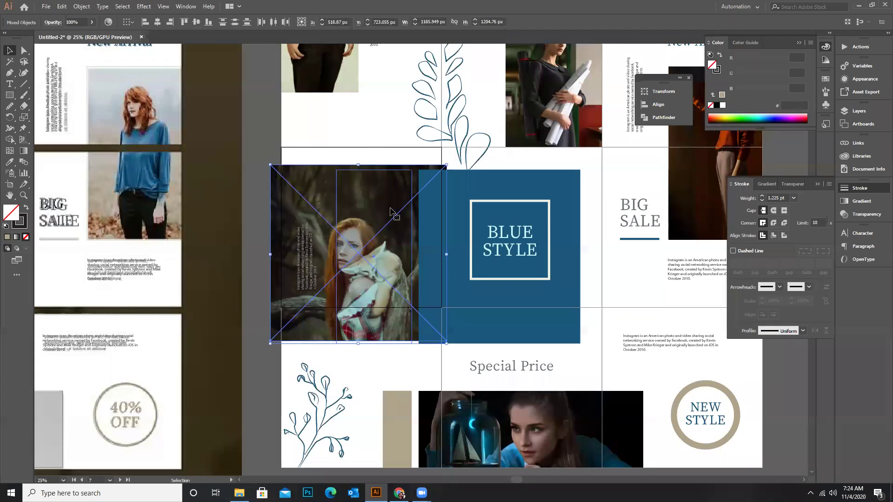
key(ctrl+7)
Shift the red-haired woman photo inside its clipping frame and enlarge it to about 1243 × 1243 px so it fills the frame
double_click(371, 272)
drag(372, 273, 408, 279)
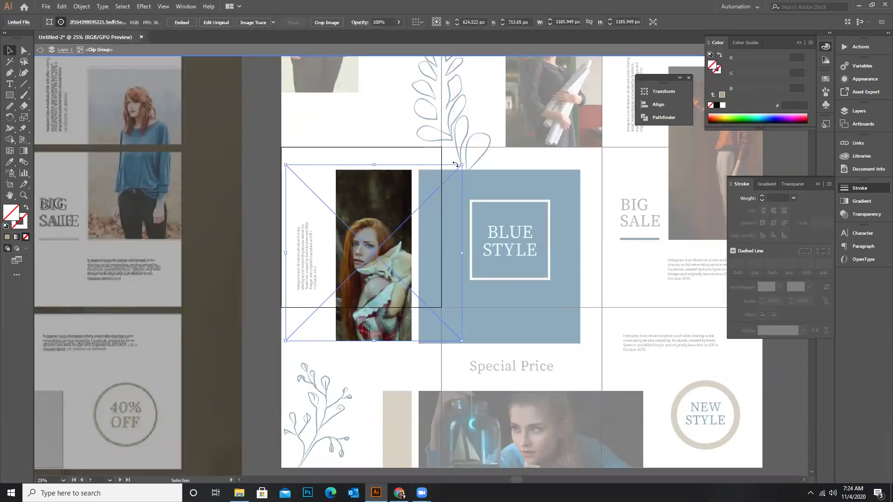
drag(463, 165, 467, 161)
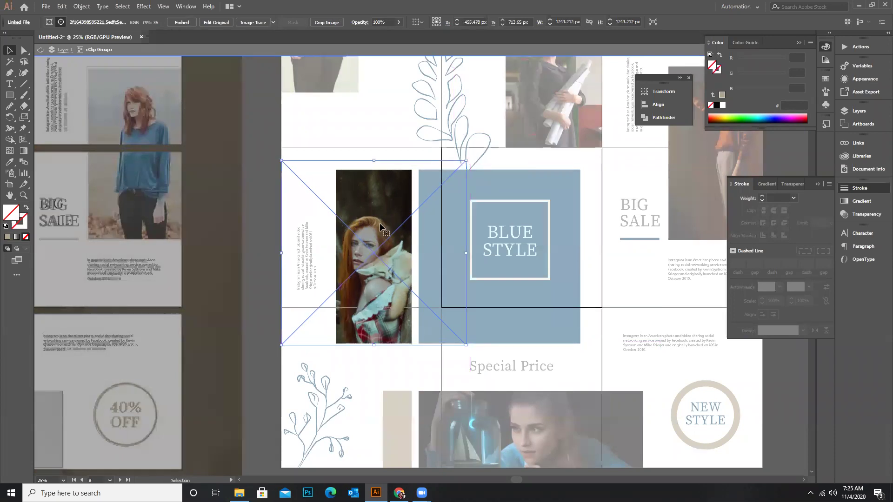
drag(380, 222, 380, 223)
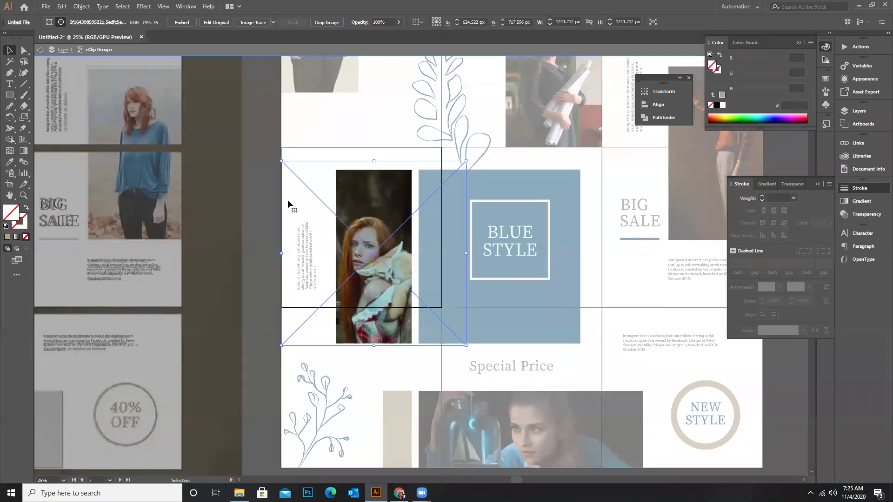
double_click(207, 182)
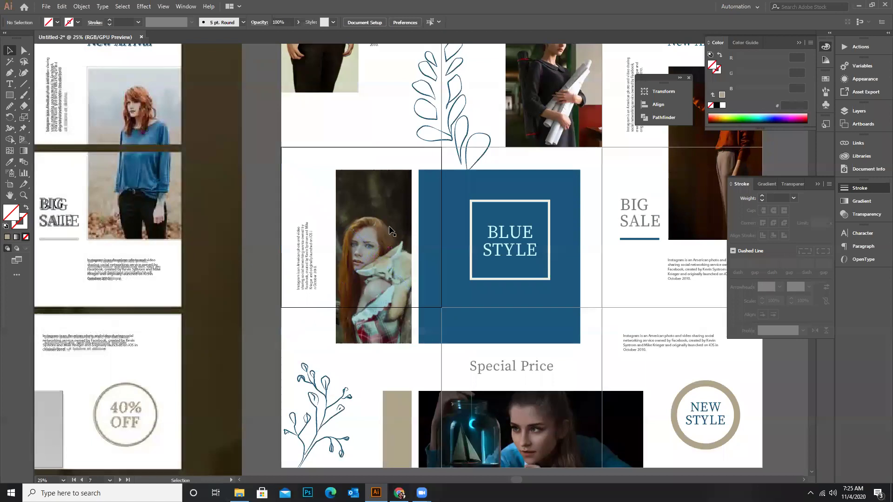
Draw a rectangle without fill or stroke, about 3240 × 4319 px, over the whole artboard grid
key(ctrl+minus)
key(ctrl+minus)
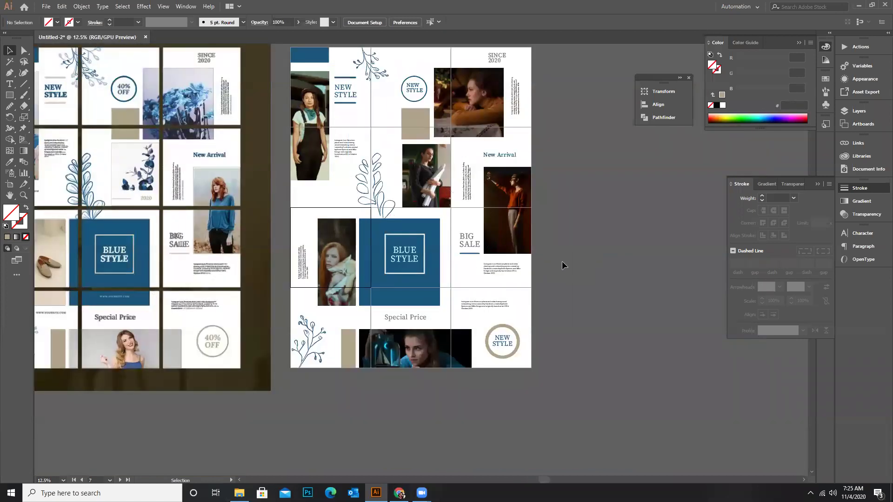
scroll(561, 266, up, 1)
scroll(586, 261, down, 1)
scroll(279, 232, up, 1)
click(9, 95)
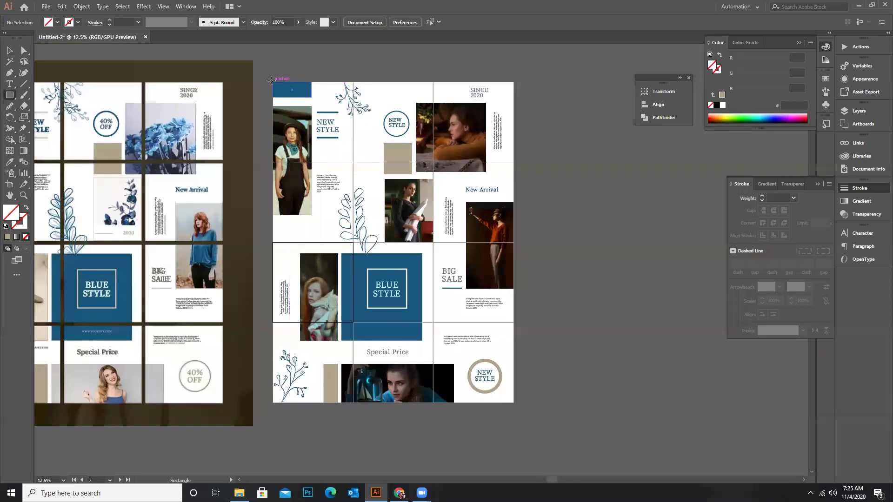
drag(273, 83, 514, 403)
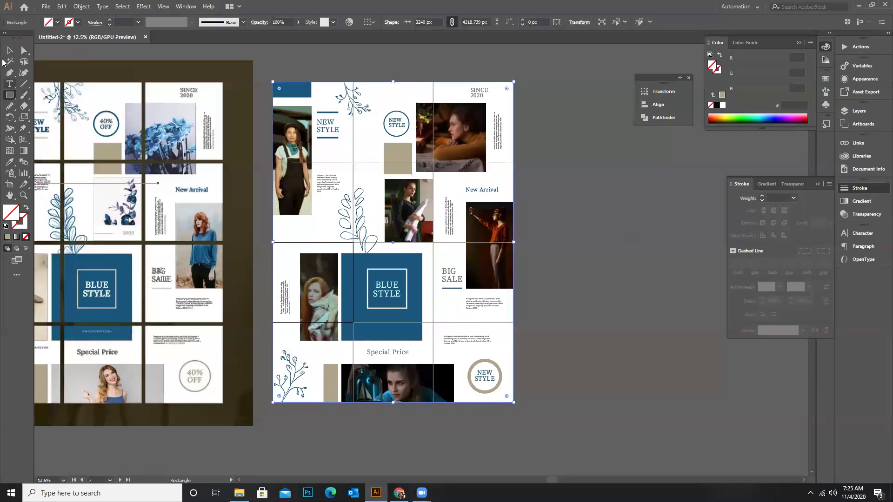
key(v)
click(517, 275)
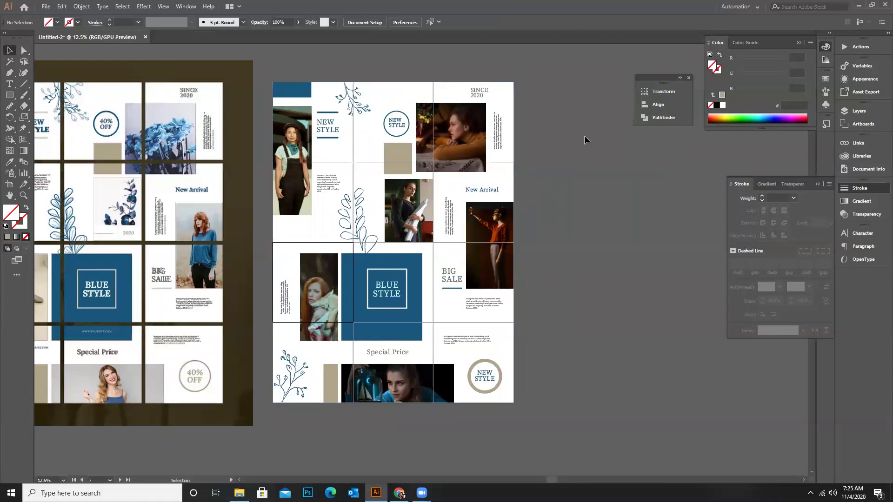
Examine the whole feed layout and its photo frames up close, comparing them with the reference template
scroll(536, 229, up, 4)
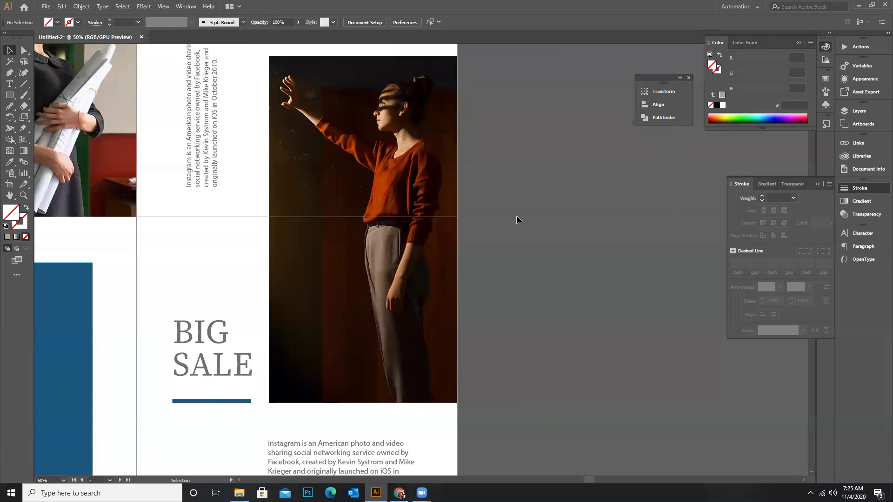
scroll(532, 222, down, 3)
scroll(468, 384, down, 1)
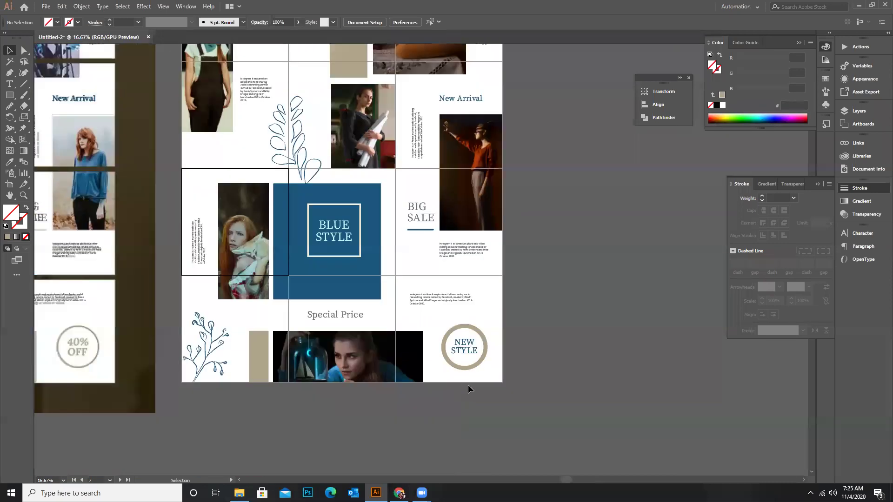
scroll(383, 303, up, 1)
scroll(383, 304, down, 2)
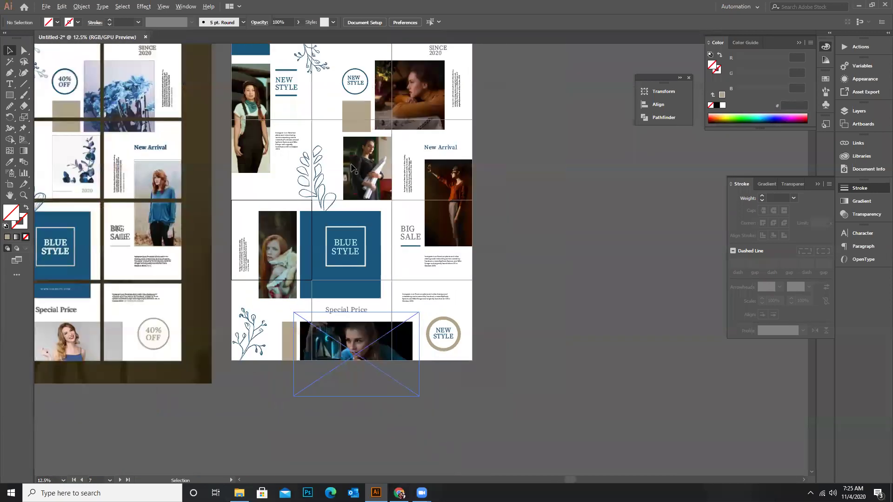
scroll(353, 170, up, 2)
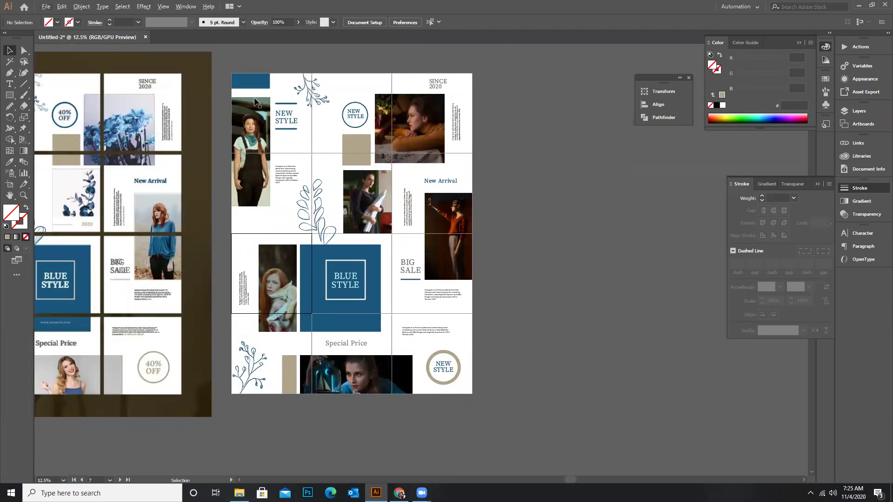
scroll(248, 80, up, 4)
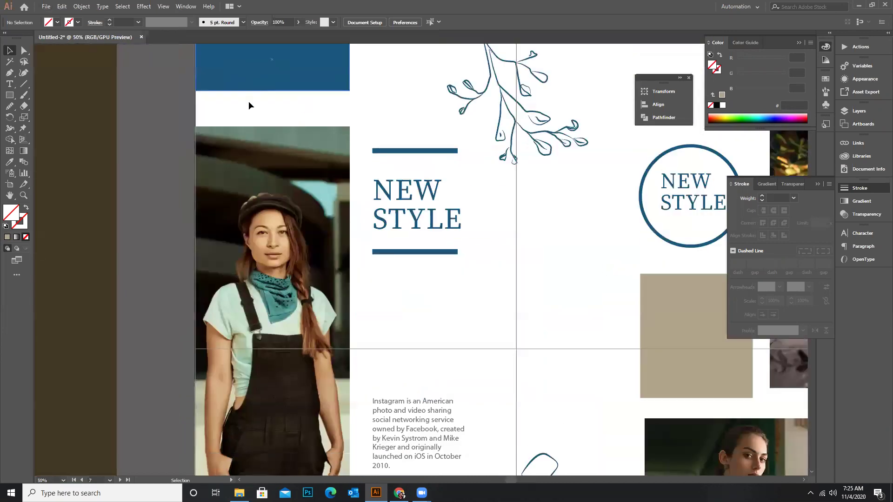
click(251, 105)
click(164, 113)
click(238, 175)
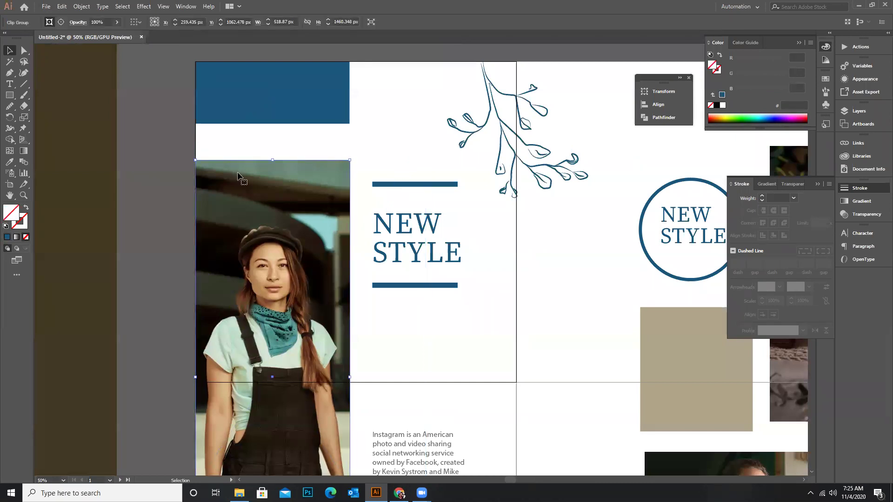
click(169, 183)
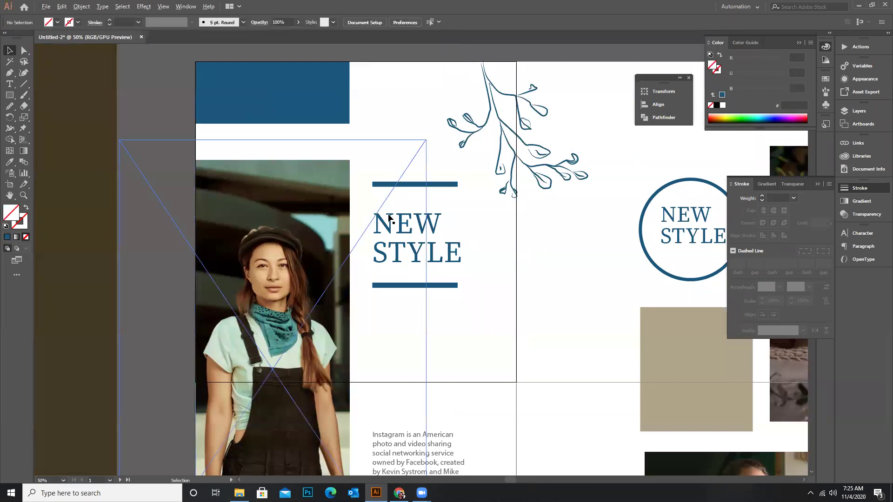
scroll(327, 182, down, 4)
scroll(382, 205, down, 2)
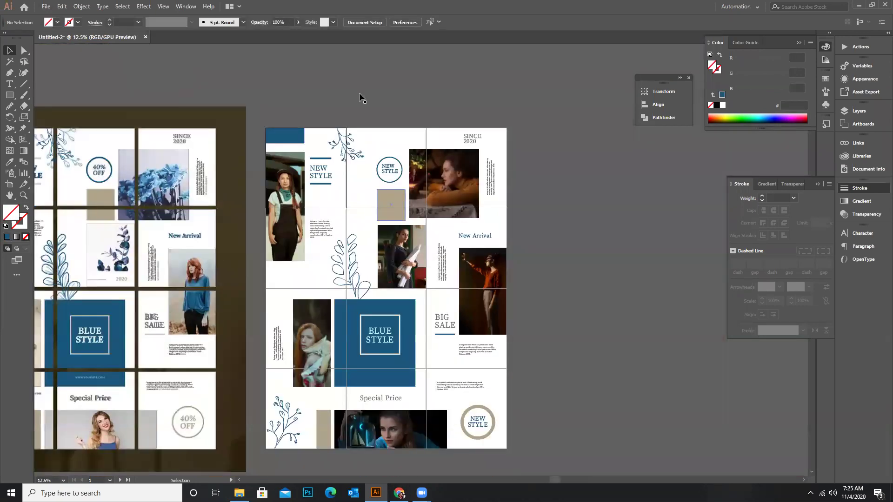
scroll(372, 163, up, 2)
scroll(382, 227, down, 2)
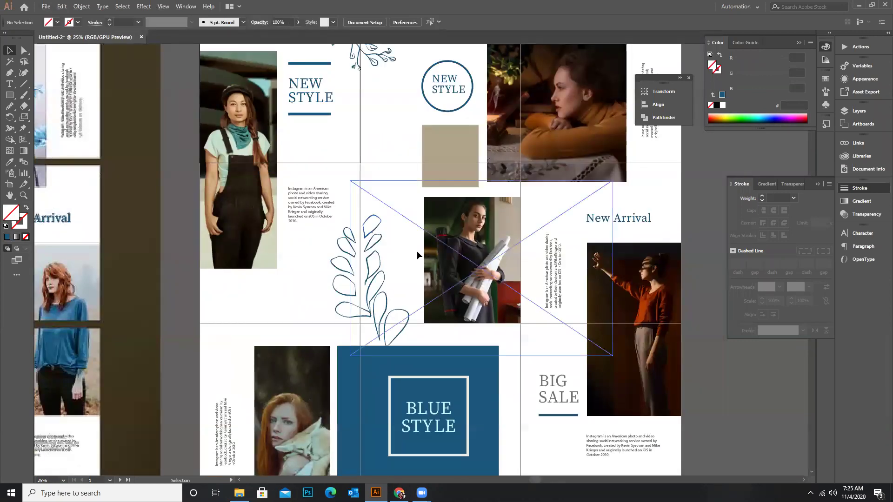
scroll(419, 253, down, 2)
scroll(501, 245, down, 2)
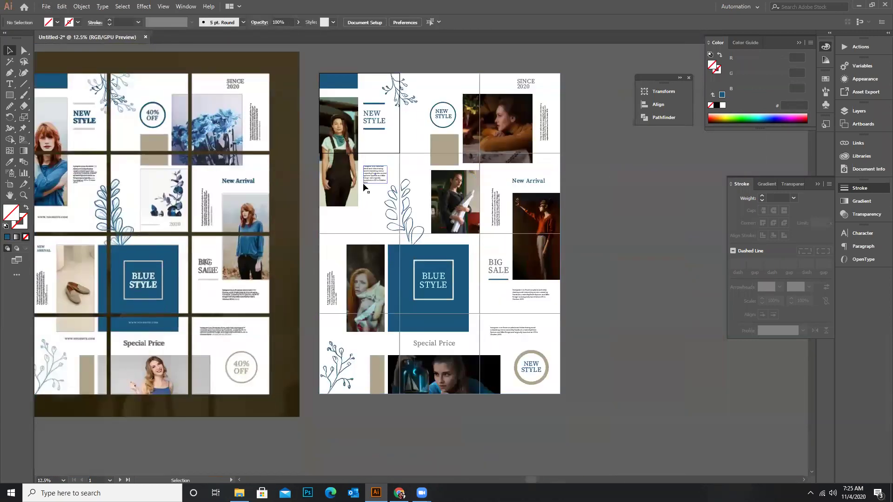
Add the text "wwww.Leraning.com" below the photo of the woman in overalls
scroll(404, 213, up, 2)
key(t)
click(256, 228)
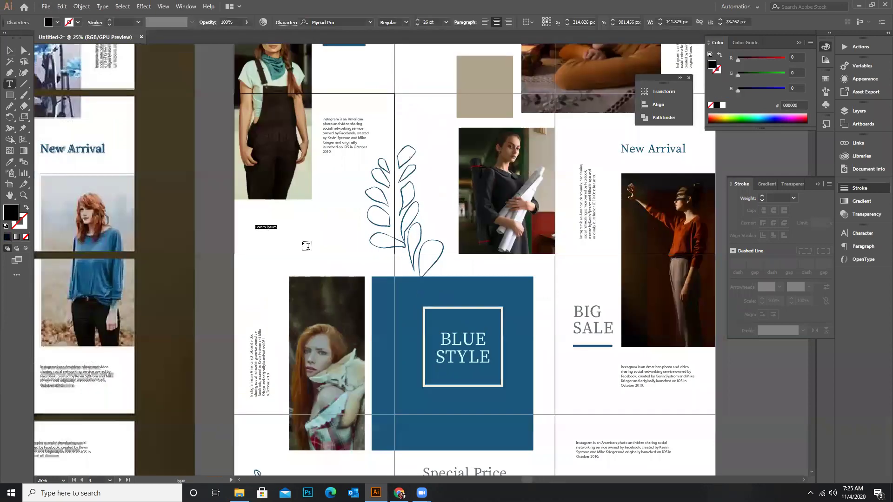
text(www.Leraning.com)
Format the web address text below the overalls photo in Bahnschrift Bold at 36 pt
key(ctrl+a)
click(406, 22)
click(370, 23)
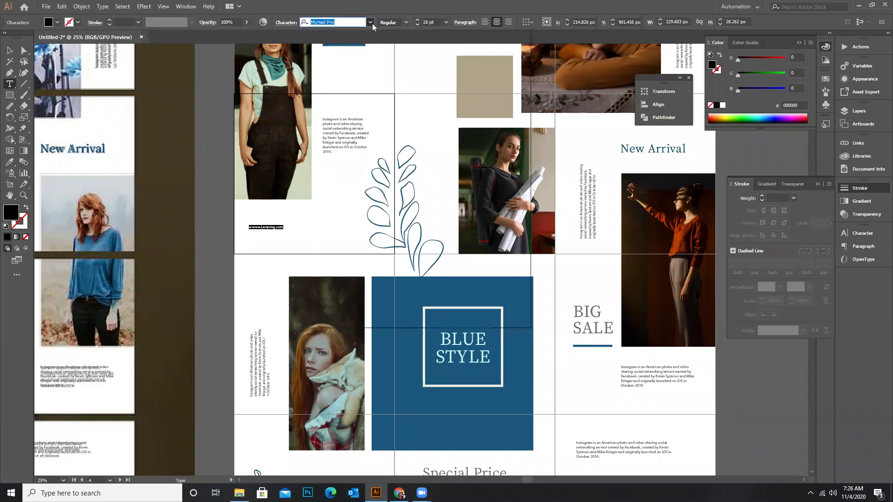
click(427, 98)
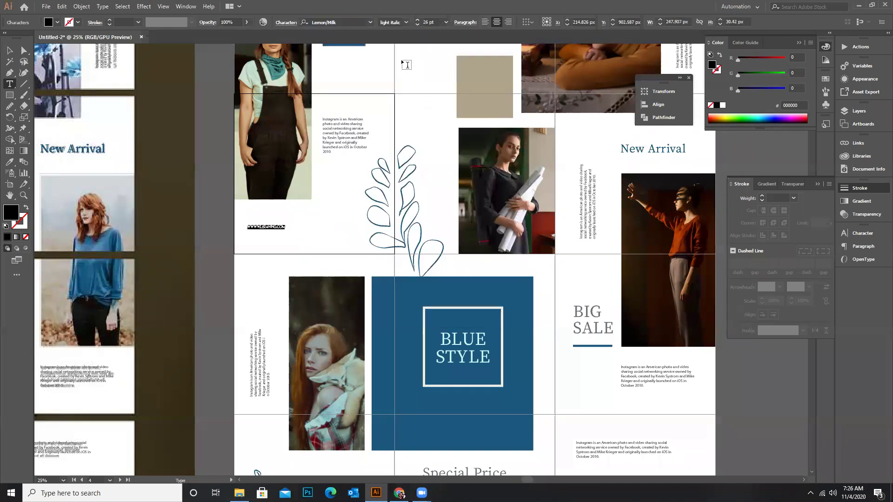
click(370, 22)
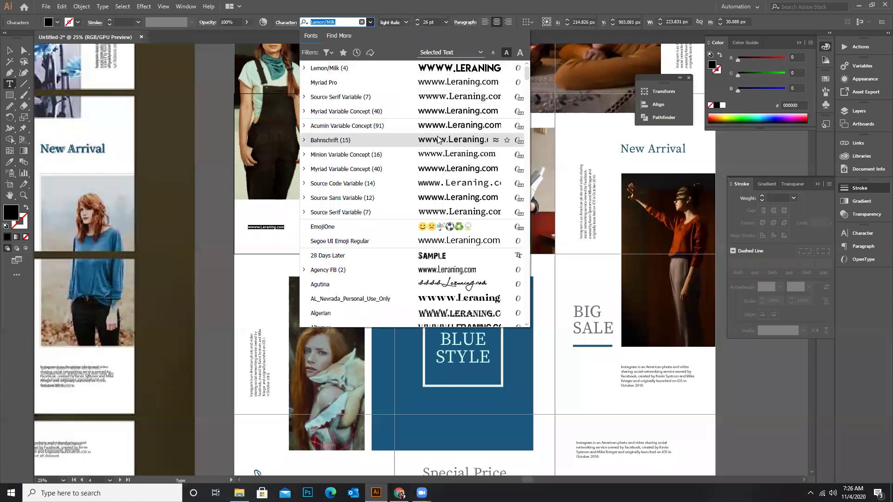
click(326, 139)
click(444, 23)
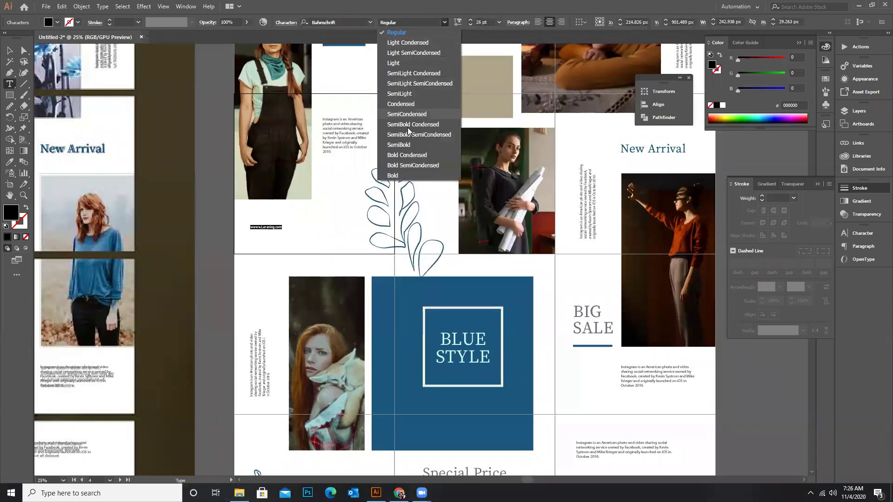
click(393, 176)
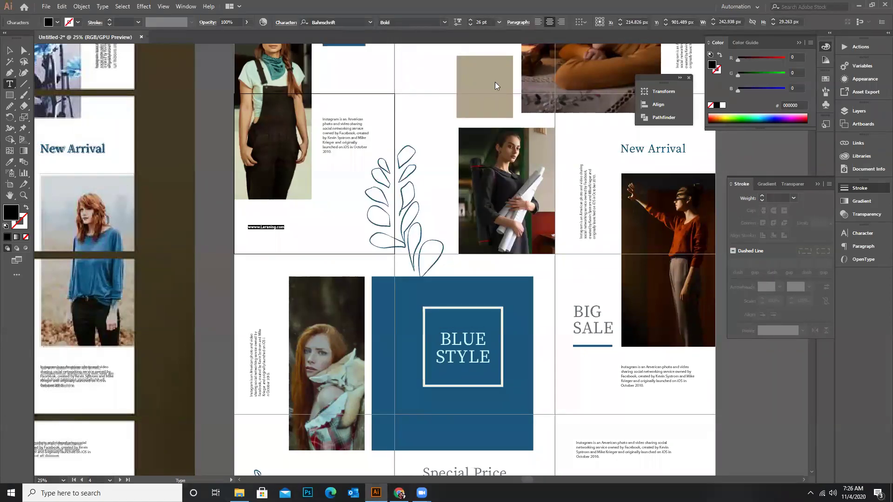
click(499, 23)
click(512, 157)
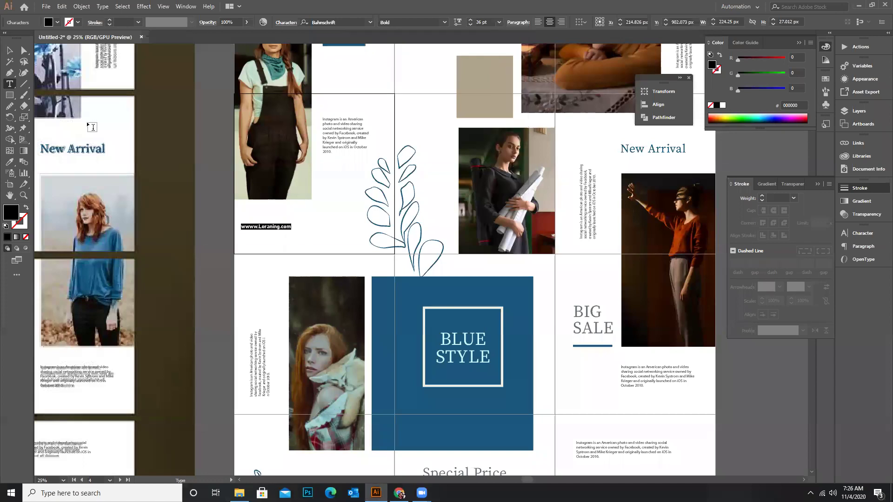
key(Escape)
Correct the misspelled web address below the overalls photo to "wwww.Learning.com"
double_click(276, 226)
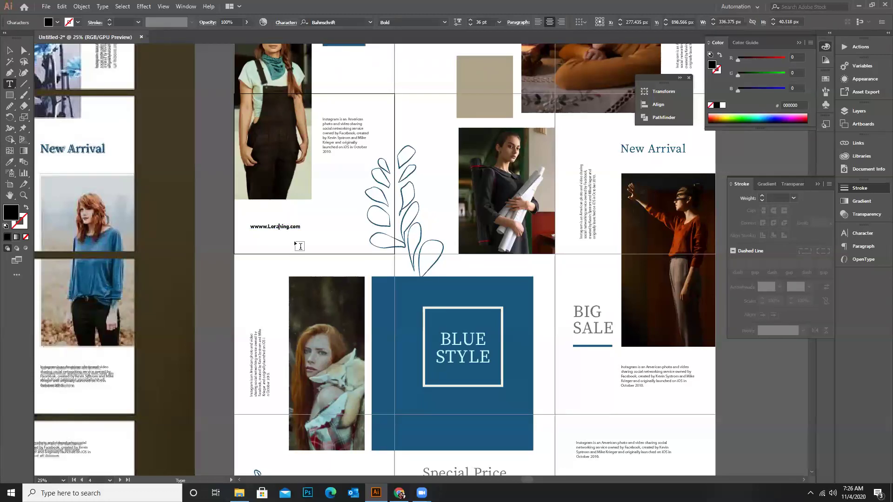
key(BackSpace)
key(BackSpace)
text(ar)
click(12, 54)
click(206, 231)
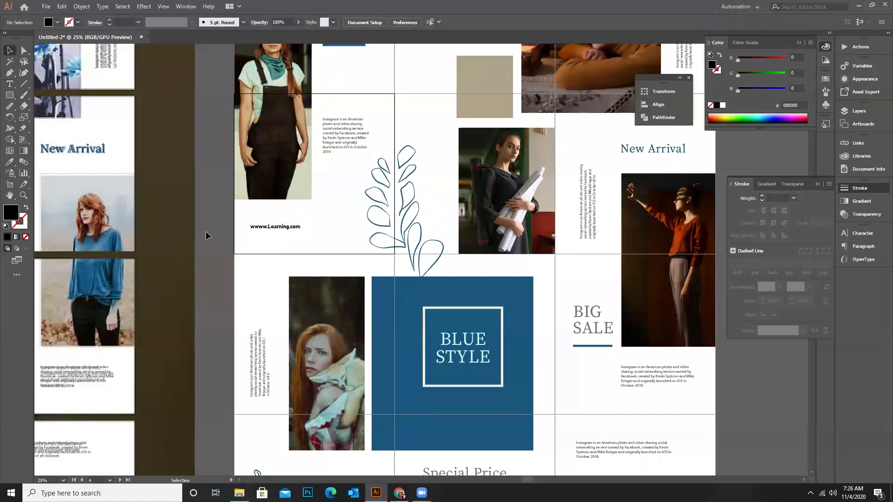
Delete the reference template image beside the artboards and set the default fill to none
key(ctrl+minus)
key(ctrl+minus)
key(ctrl+minus)
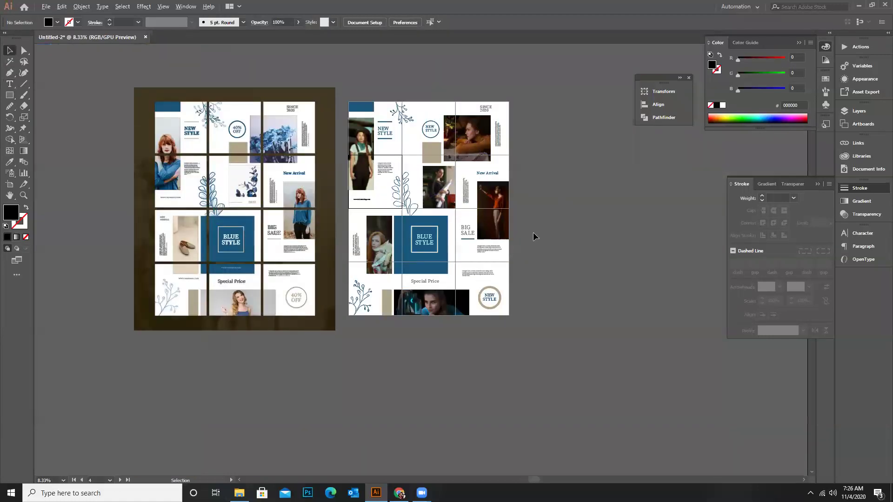
scroll(534, 237, up, 1)
key(ctrl+minus)
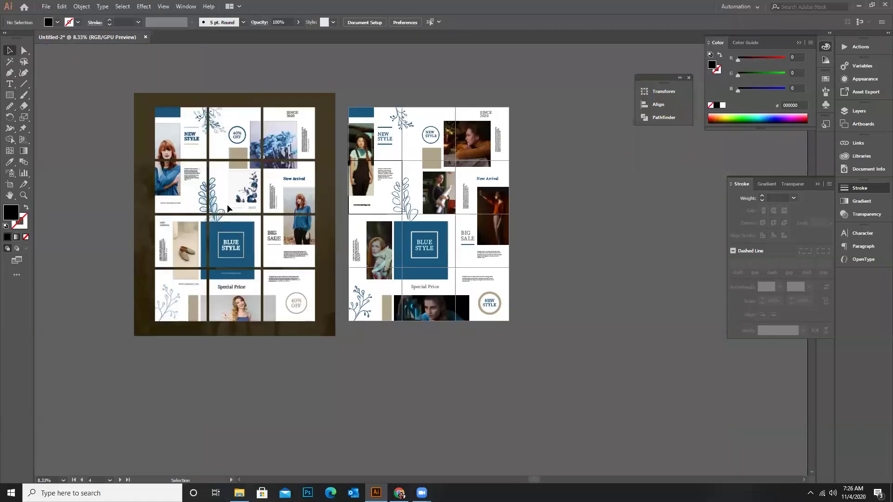
click(269, 247)
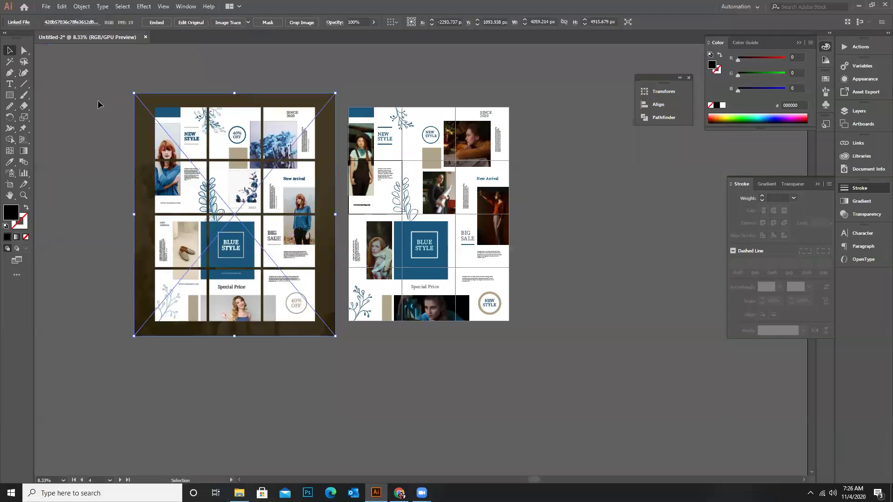
key(Delete)
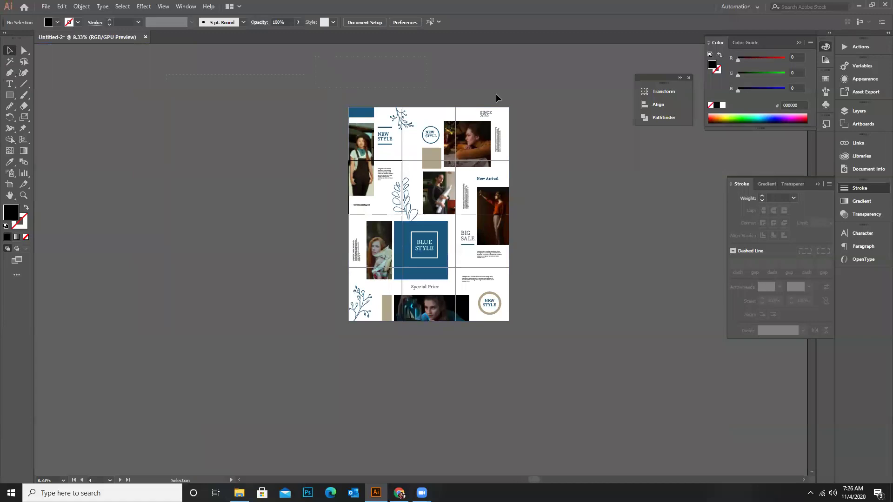
key(slash)
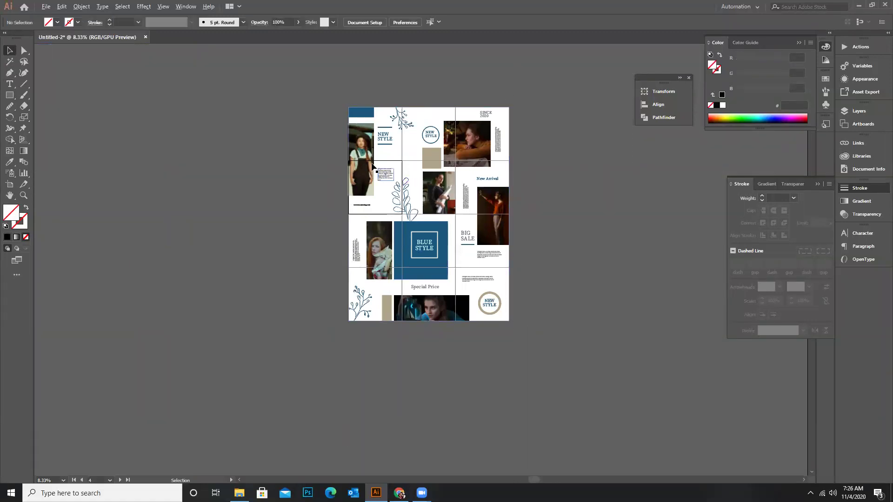
scroll(374, 168, up, 3)
scroll(322, 151, up, 1)
click(311, 158)
scroll(232, 195, up, 3)
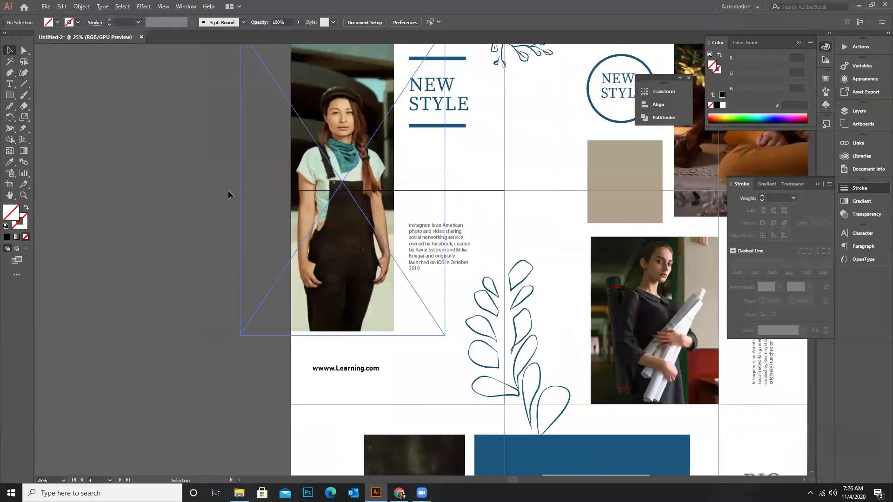
drag(295, 199, 268, 203)
scroll(261, 208, up, 4)
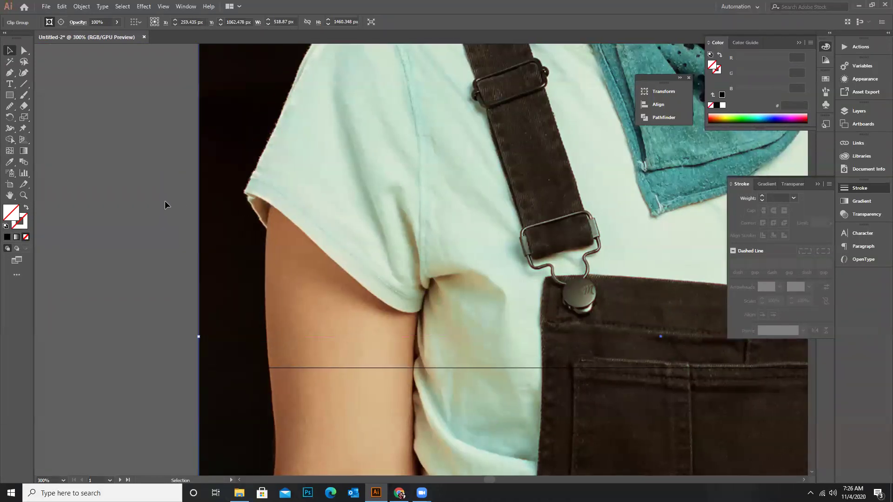
key(ctrl+z)
key(ctrl+z)
scroll(172, 190, down, 6)
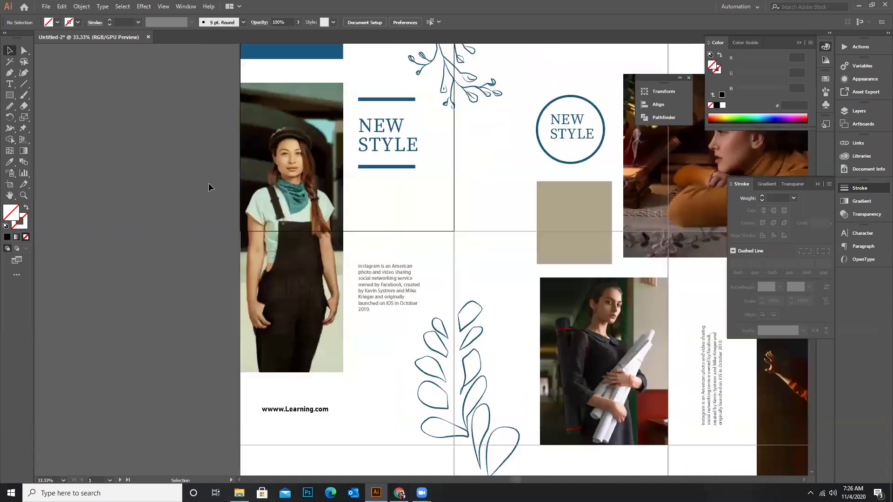
Start saving the document and browse to the bATCH 27 folder inside LWE on the SPACE 1 (D:) drive
scroll(209, 187, down, 2)
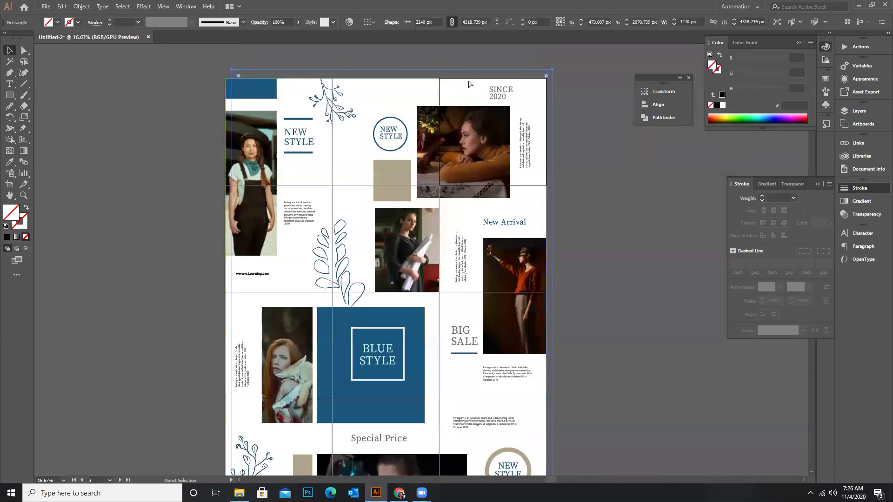
scroll(472, 120, down, 2)
click(472, 120)
scroll(472, 120, up, 1)
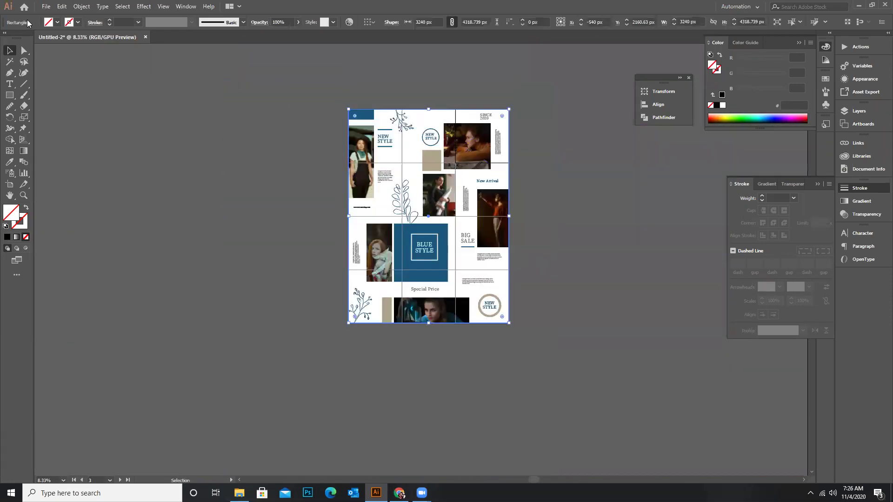
click(47, 10)
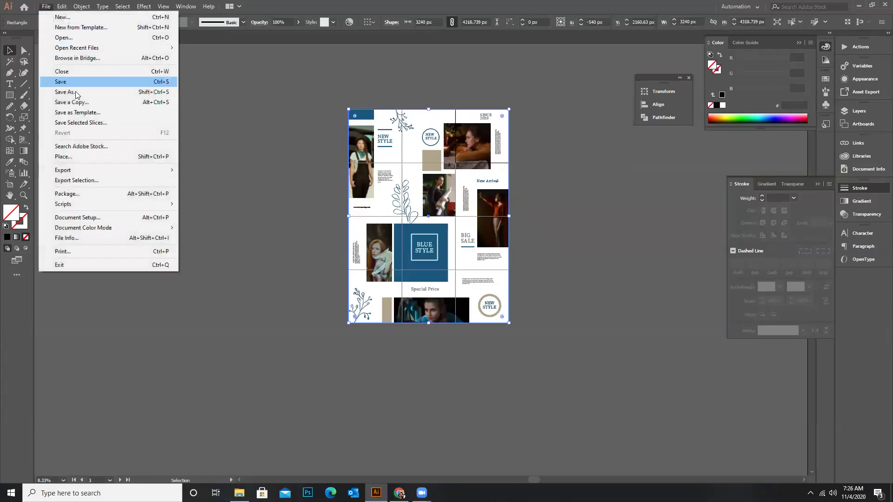
click(71, 81)
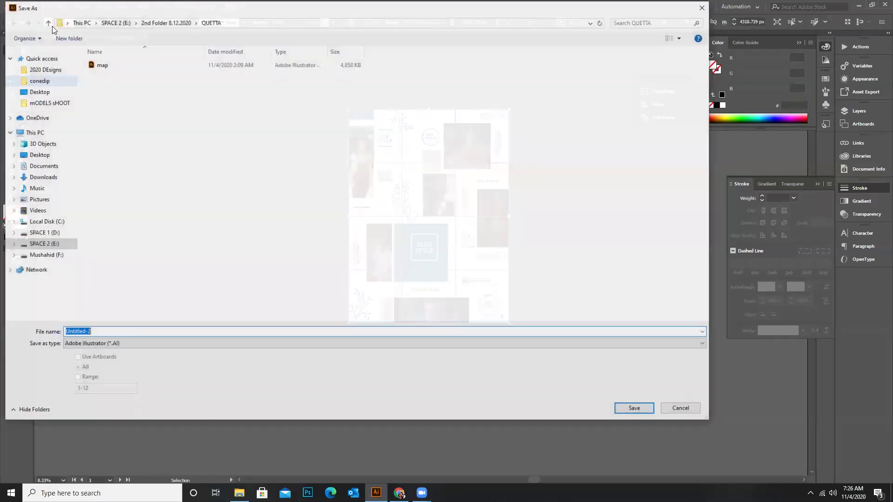
click(46, 23)
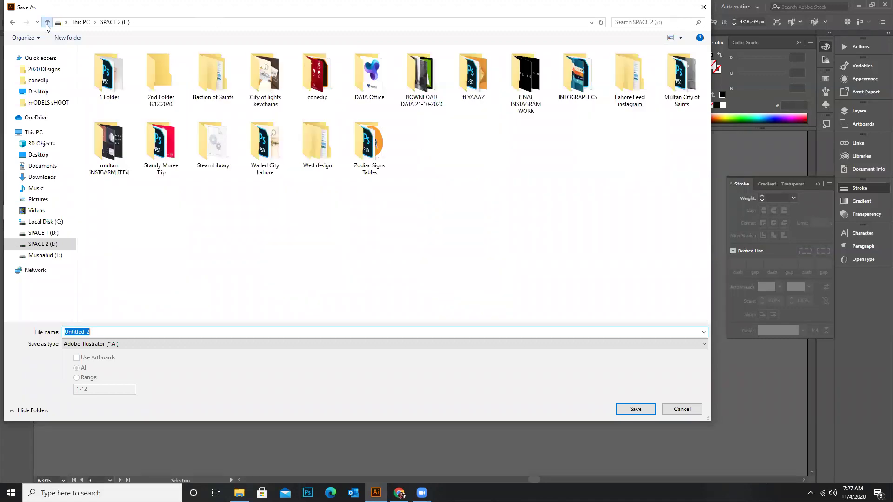
click(46, 24)
double_click(372, 143)
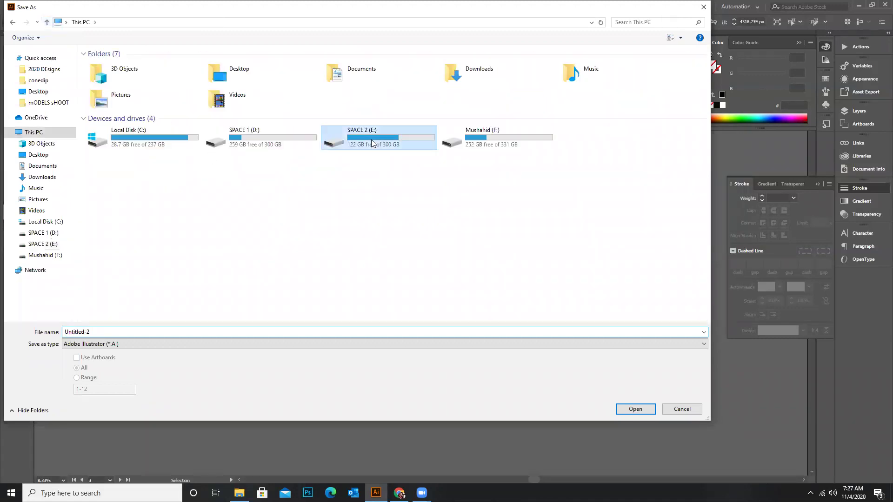
click(46, 22)
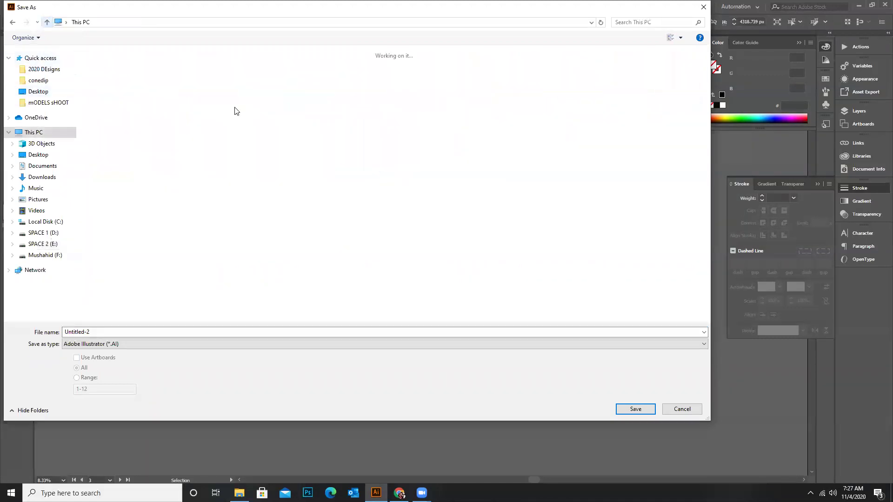
double_click(291, 132)
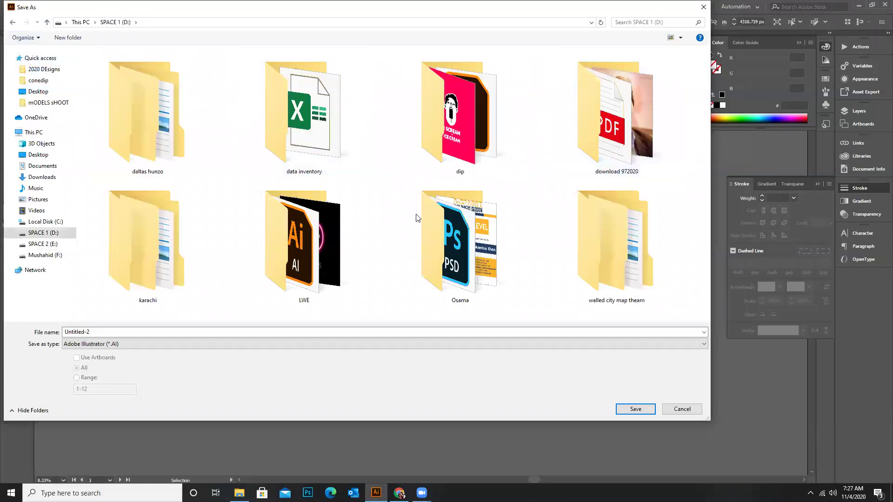
double_click(317, 266)
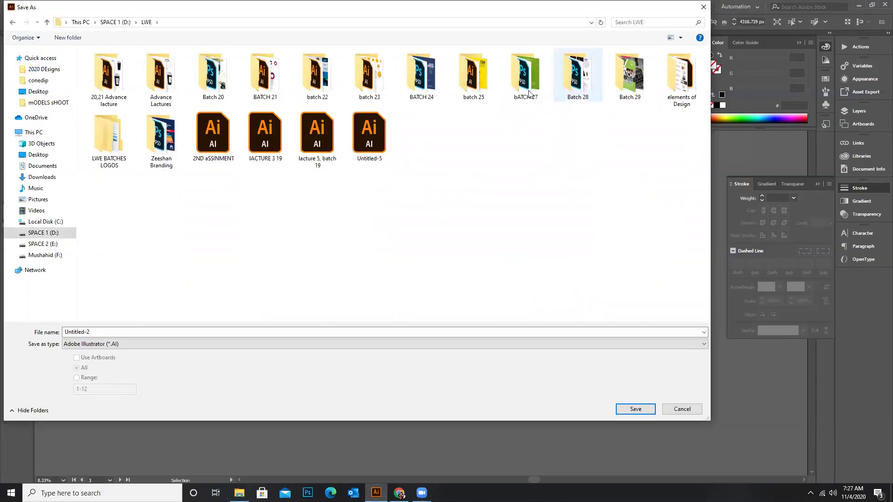
double_click(525, 77)
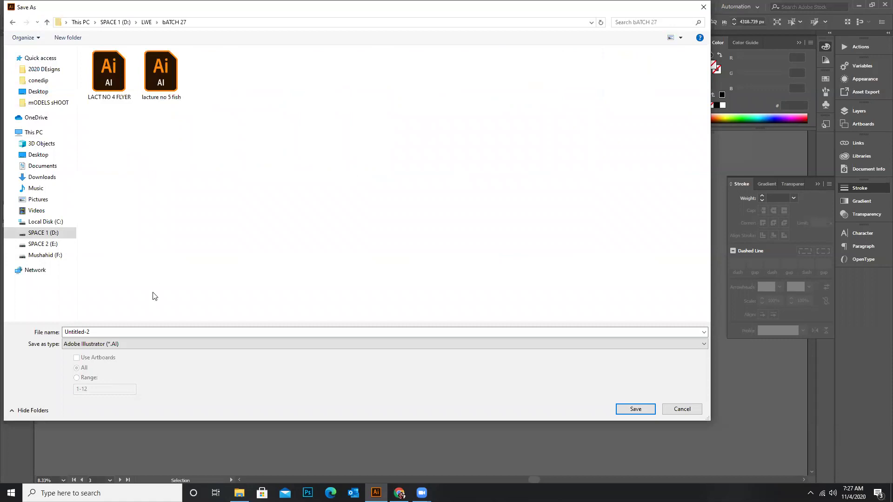
Name the file "instagram lacture" and save it in Adobe Illustrator (*.AI) format
drag(131, 331, 63, 341)
key(BackSpace)
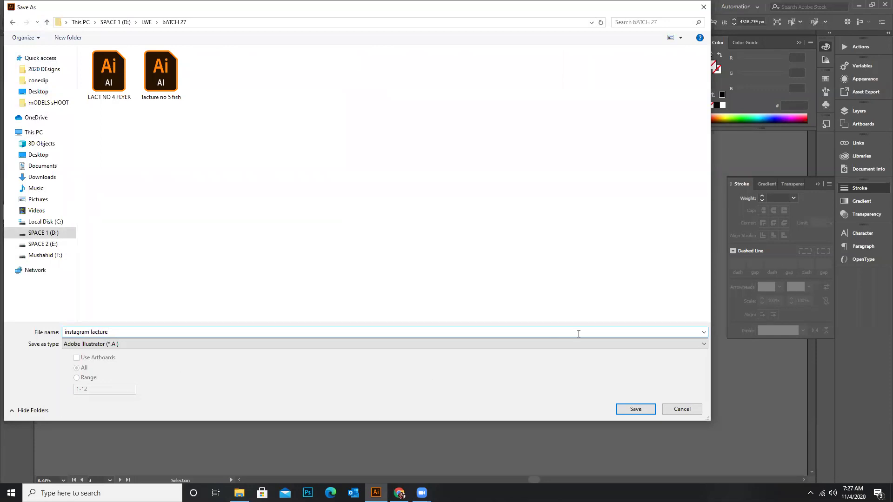
click(636, 410)
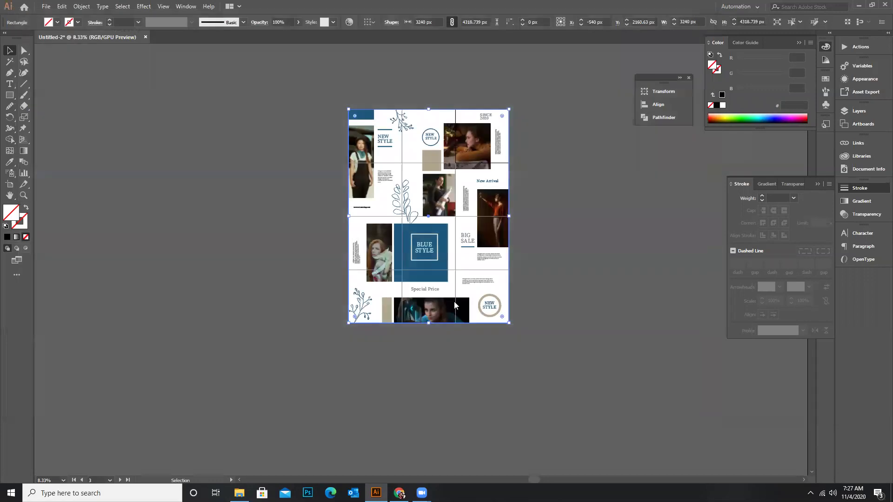
key(Return)
key(ctrl+s)
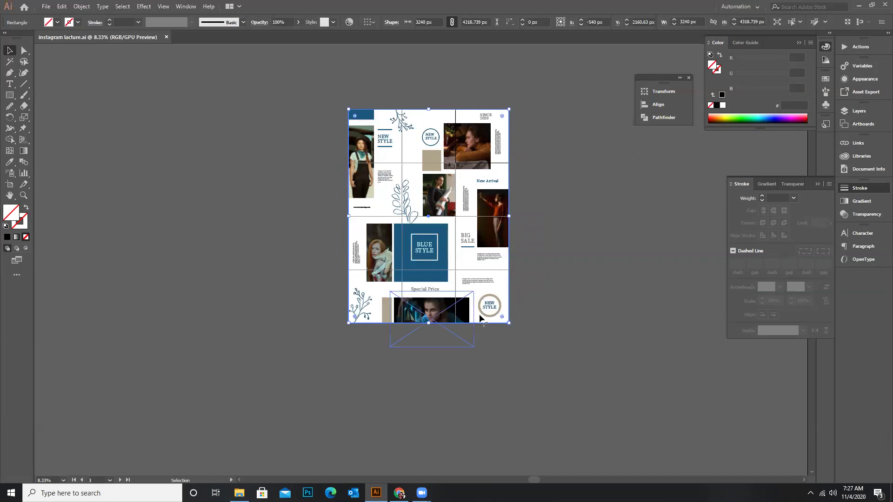
scroll(486, 332, up, 2)
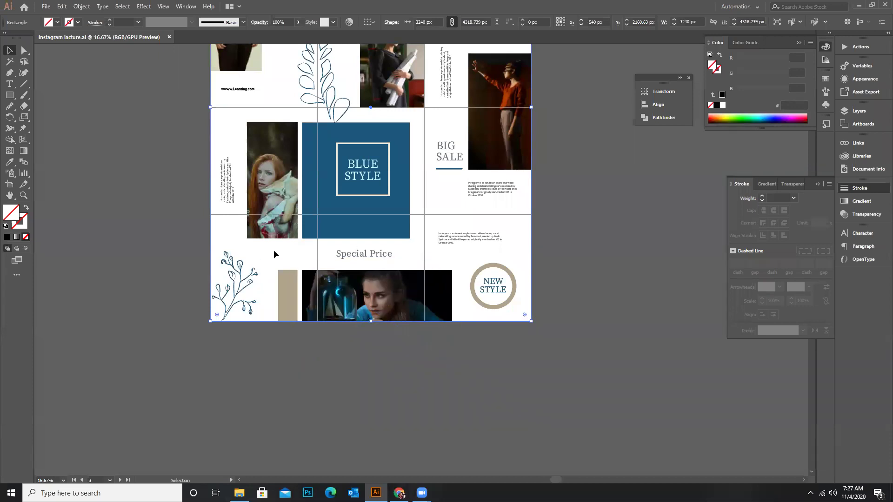
scroll(175, 241, up, 2)
scroll(175, 241, up, 3)
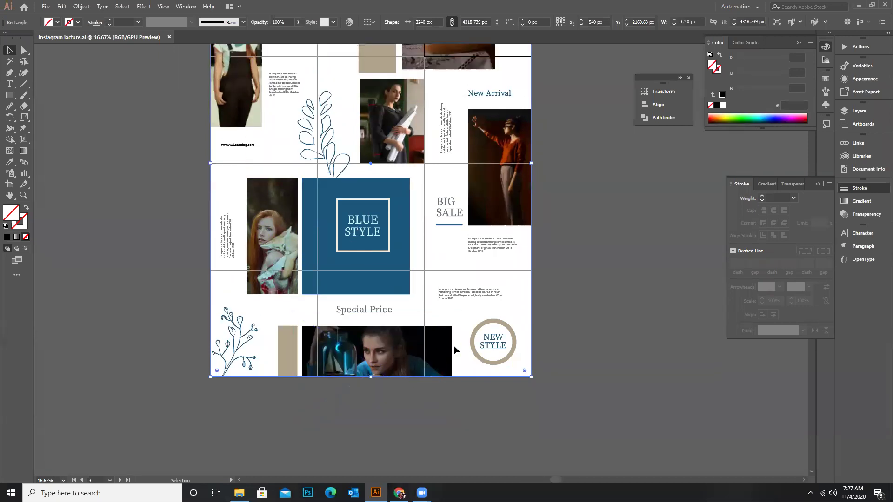
scroll(315, 293, down, 1)
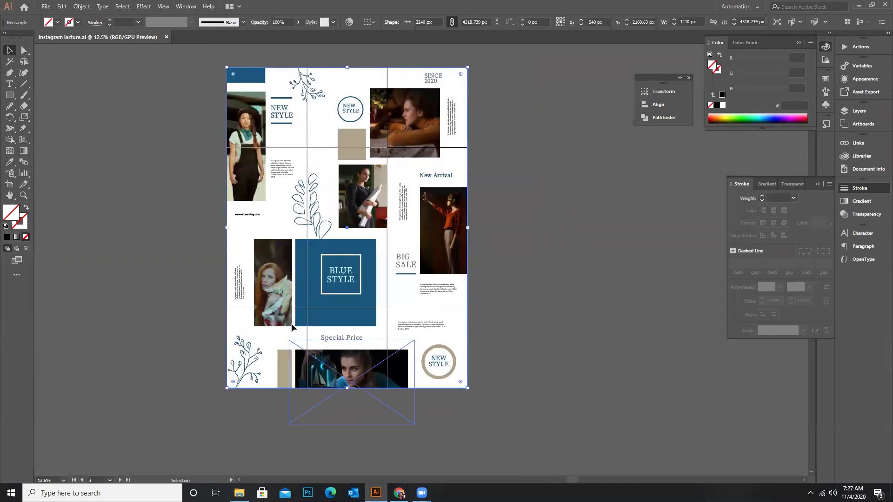
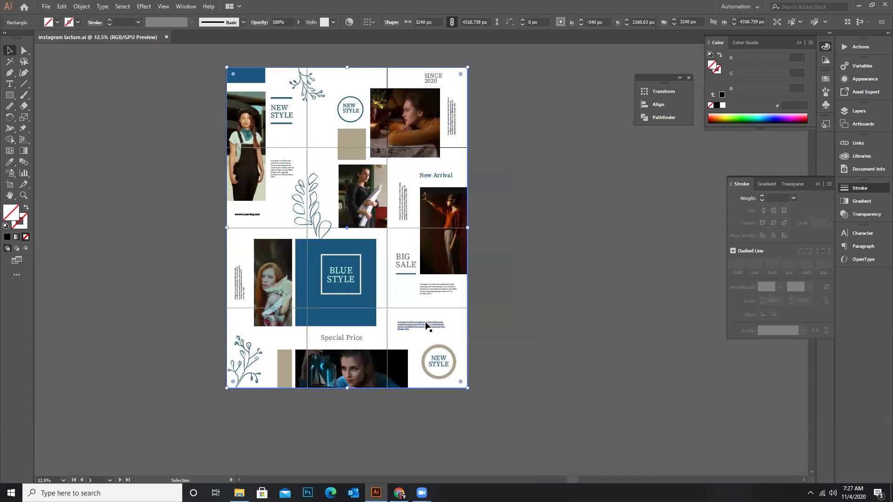
Export the whole layout as one JPEG named "instagram lacture" in RGB, maximum quality 10, at Medium (150 ppi) resolution
click(46, 6)
mouse_move(74, 171)
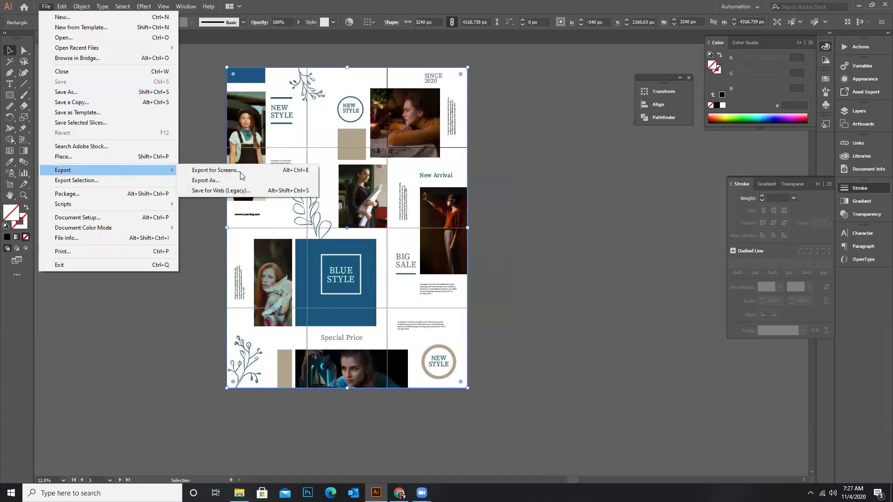
click(232, 181)
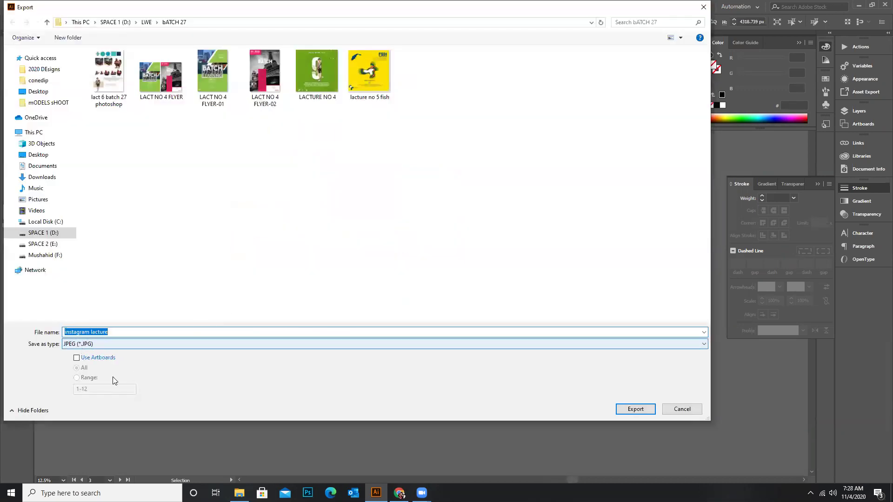
click(635, 410)
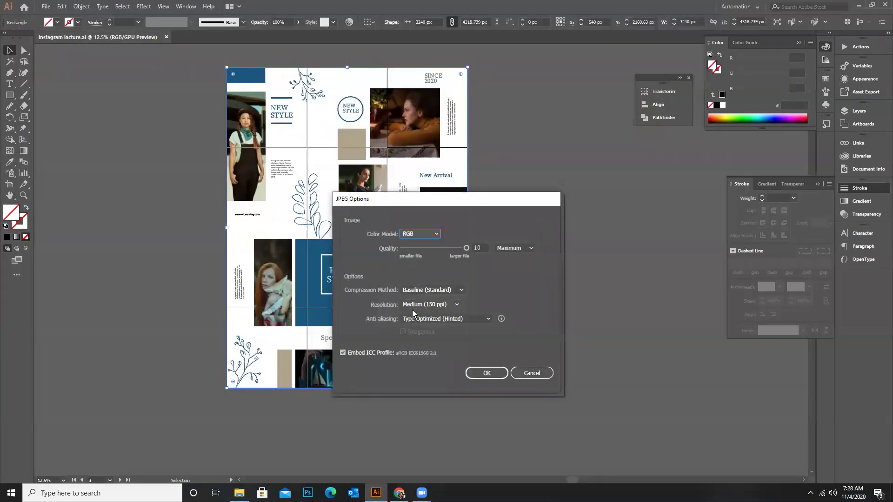
click(487, 374)
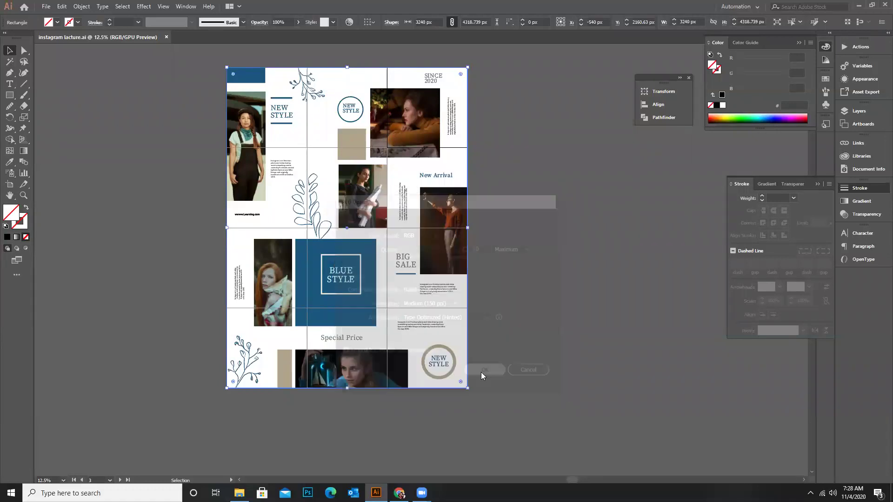
Start another JPEG export and create and open a new folder named "jpags instagram" inside bATCH 27 as its destination
click(45, 7)
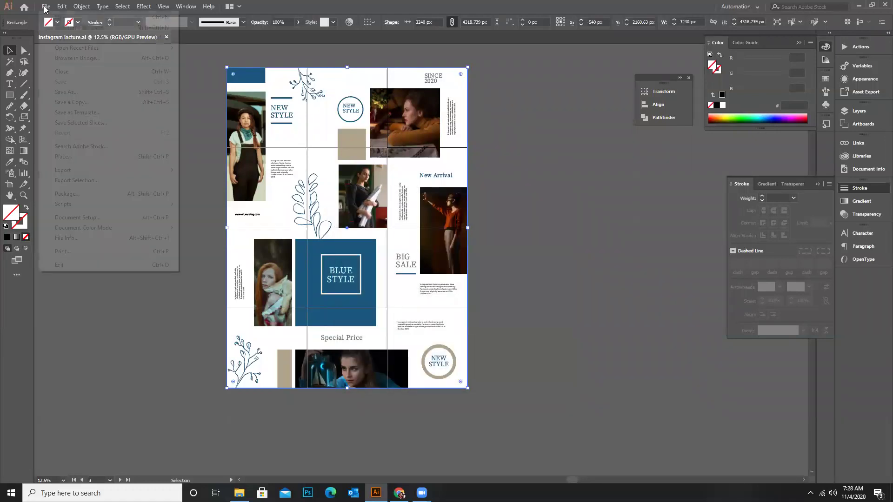
mouse_move(70, 171)
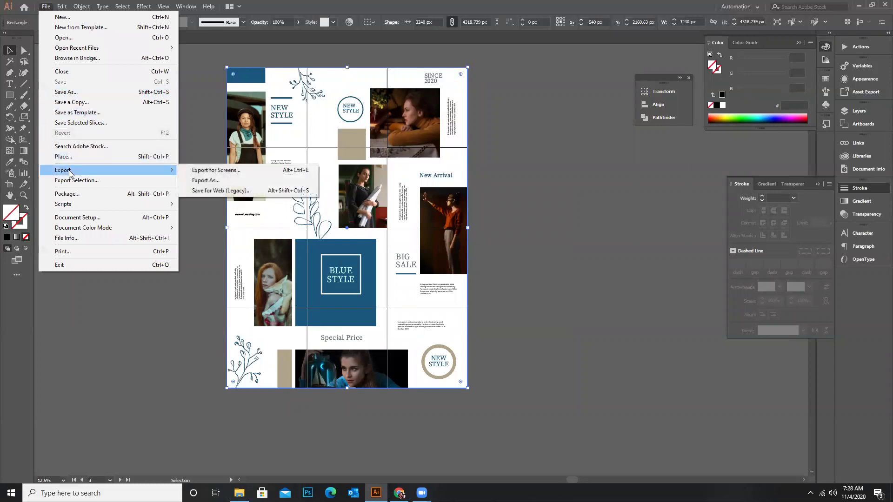
click(203, 181)
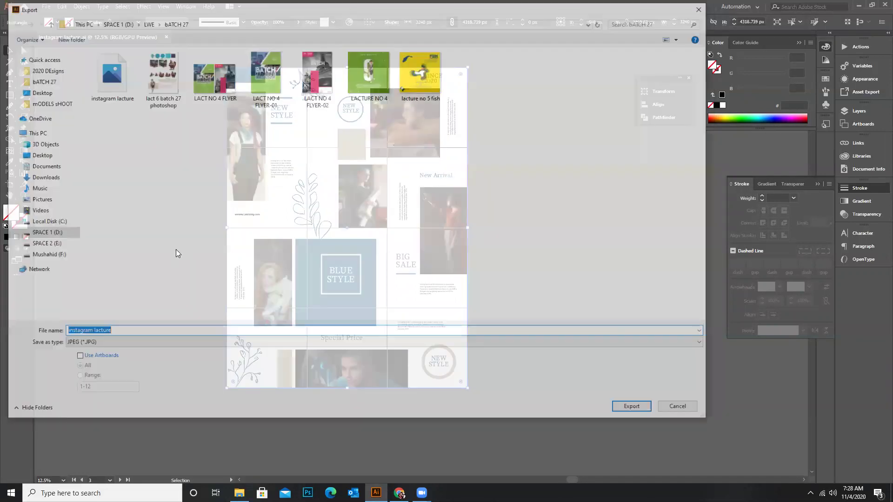
right_click(155, 202)
mouse_move(180, 303)
click(274, 305)
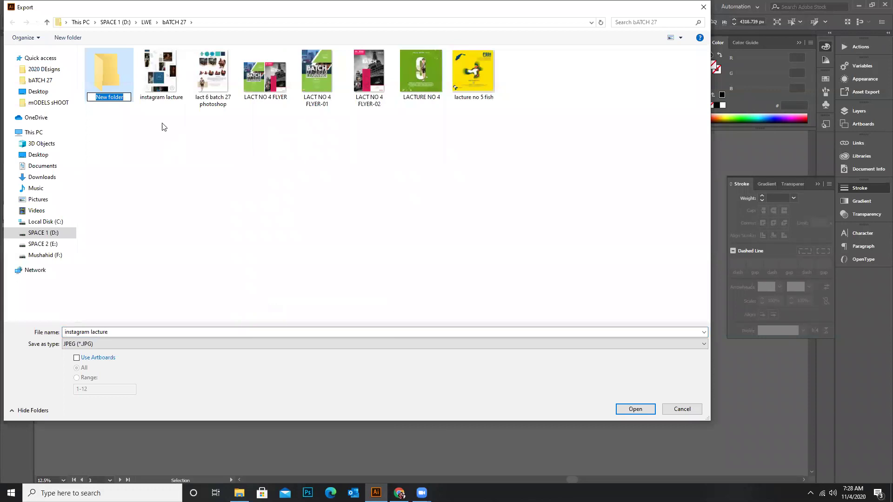
text(jpags instagram)
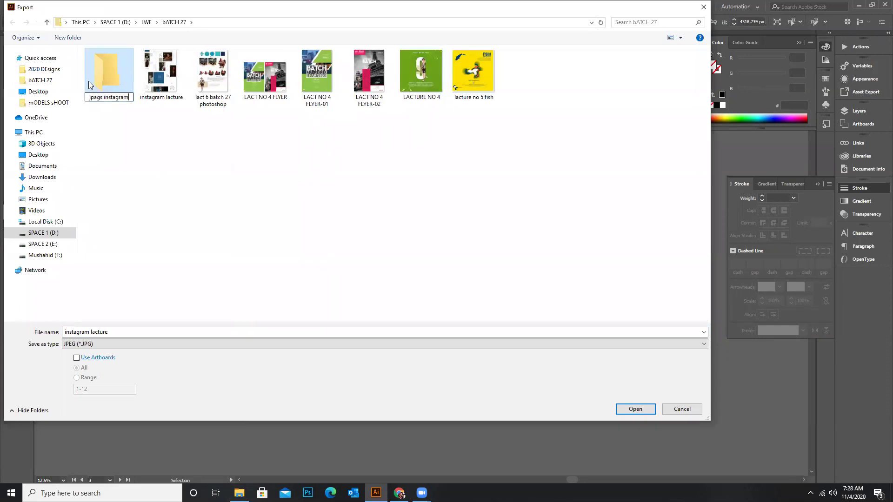
key(Return)
double_click(110, 83)
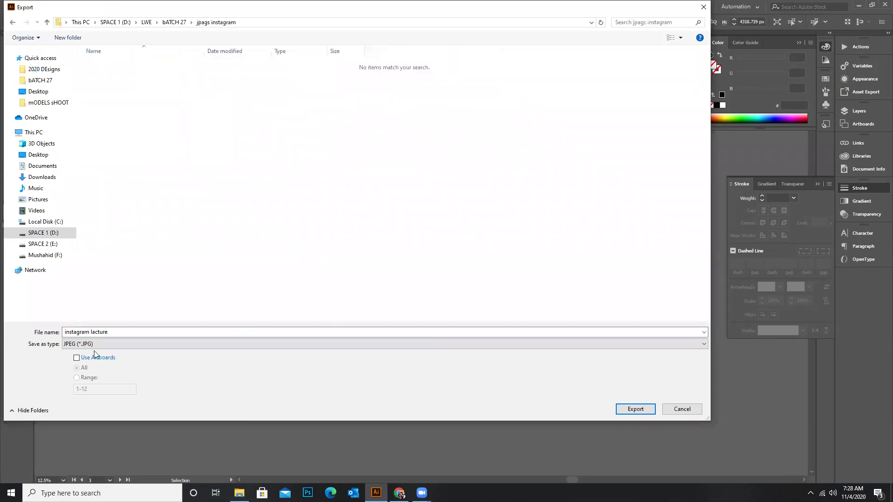
Export all artboards as separate RGB JPEGs at maximum quality and Medium (150 ppi) into the jpags instagram folder
click(76, 359)
click(637, 411)
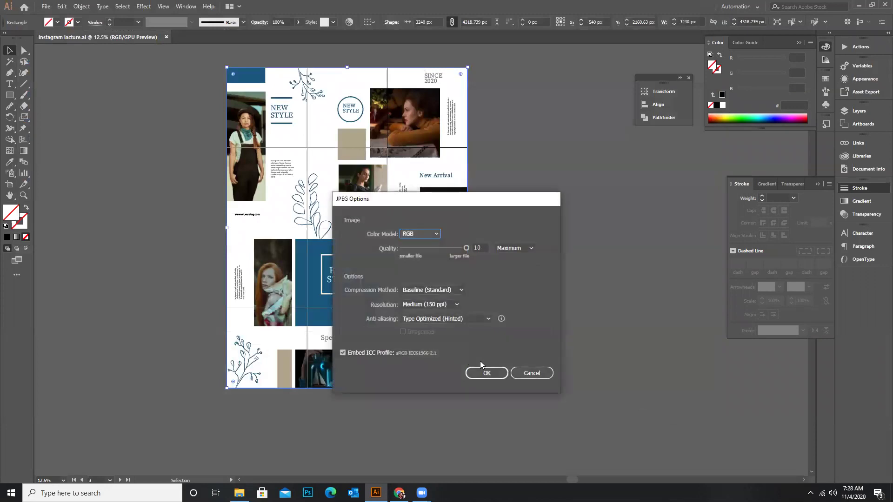
click(489, 373)
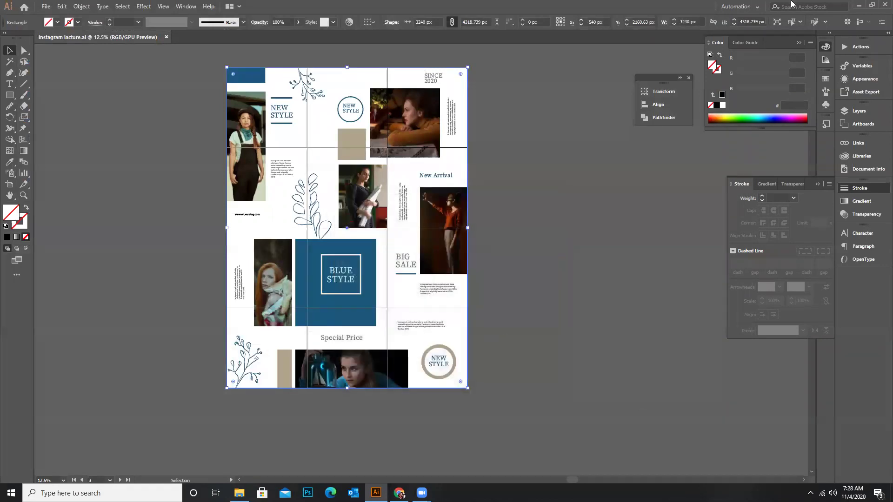
Switch to File Explorer and check the exported artboard images in D:, LWE, bATCH 27, jpags instagram
click(858, 5)
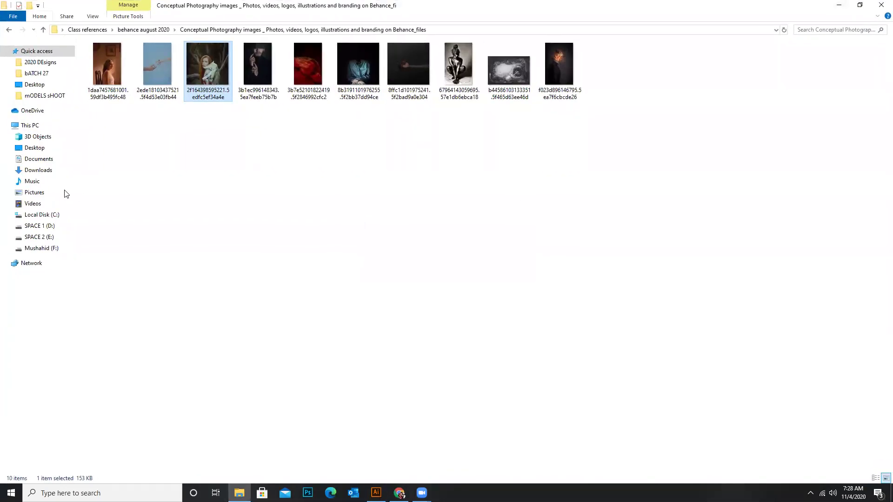
click(50, 226)
click(47, 238)
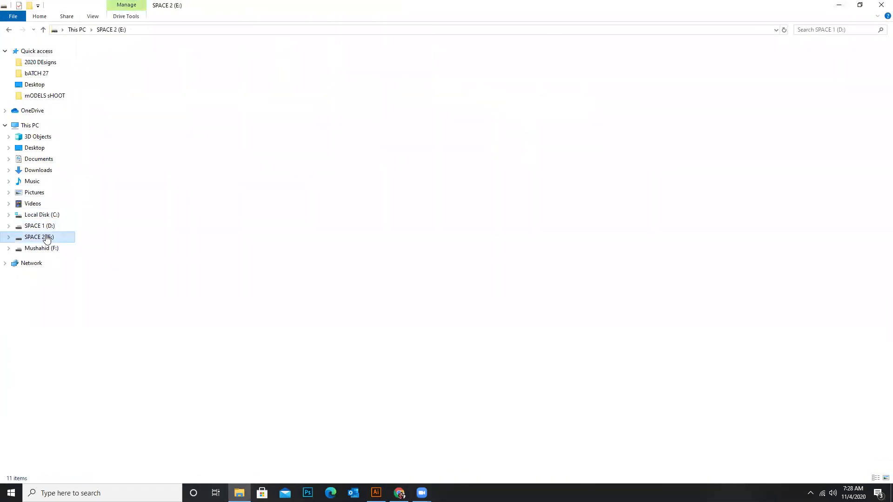
click(42, 214)
click(40, 225)
double_click(818, 123)
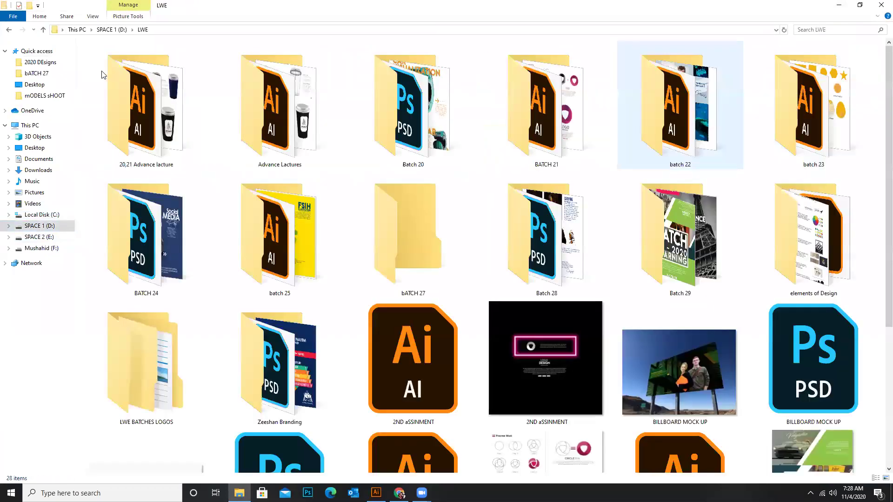
double_click(277, 233)
double_click(107, 69)
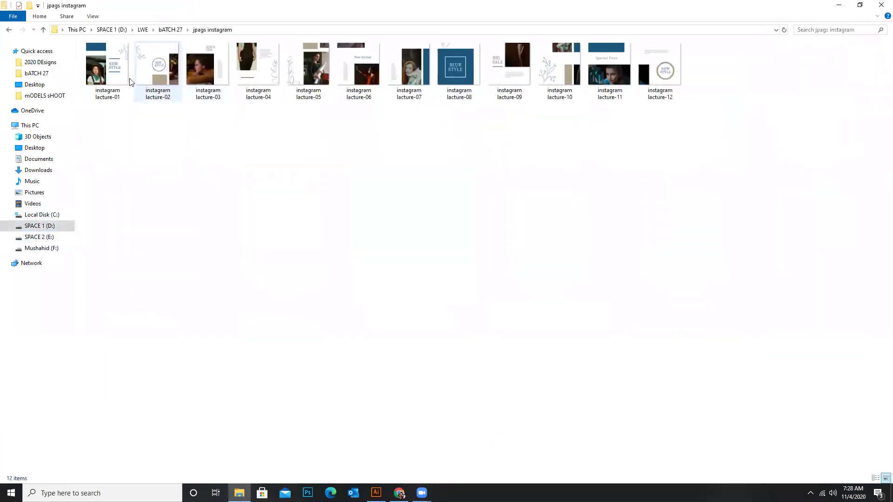
click(655, 78)
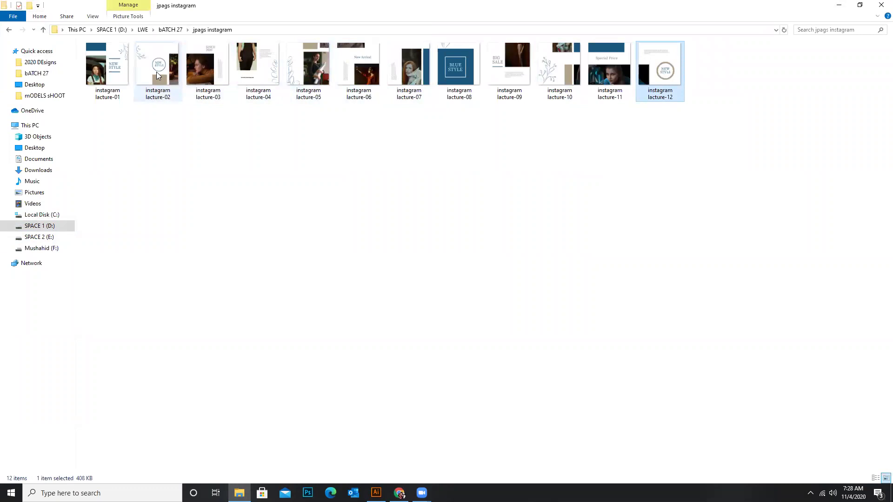
View the full-layout "instagram lacture" JPEG from the bATCH 27 folder, then close the viewer and return to the desktop
click(42, 30)
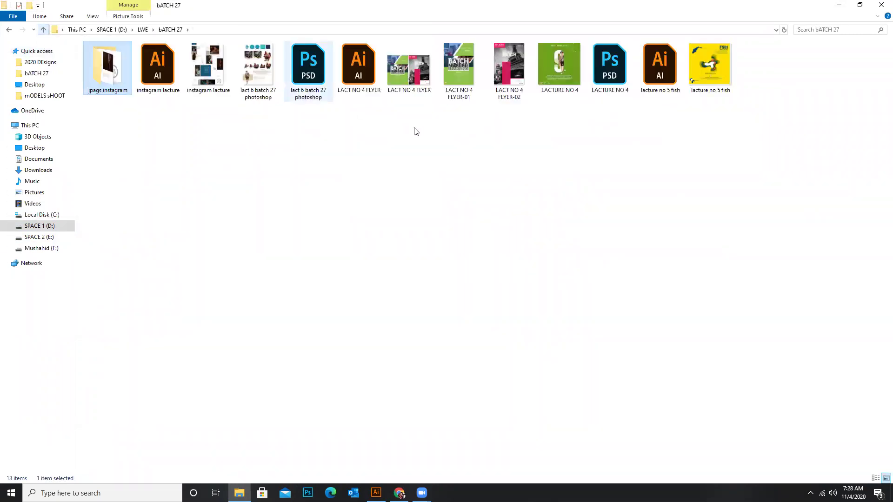
double_click(191, 76)
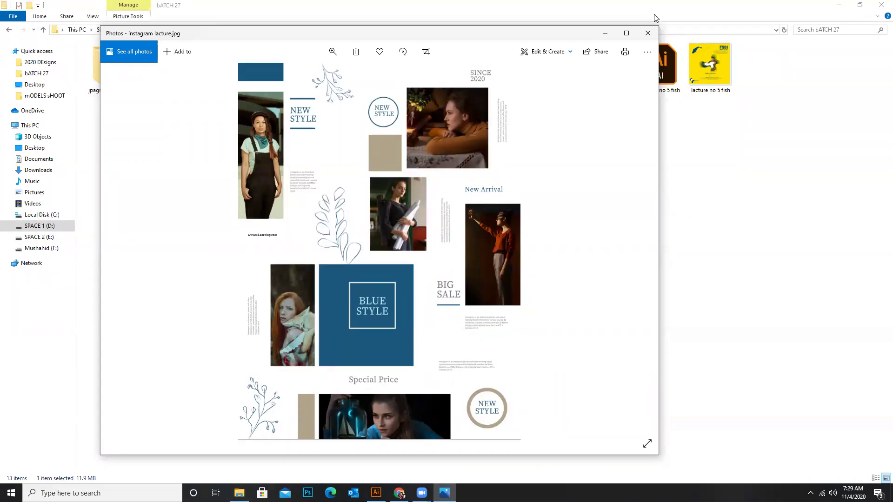
click(654, 37)
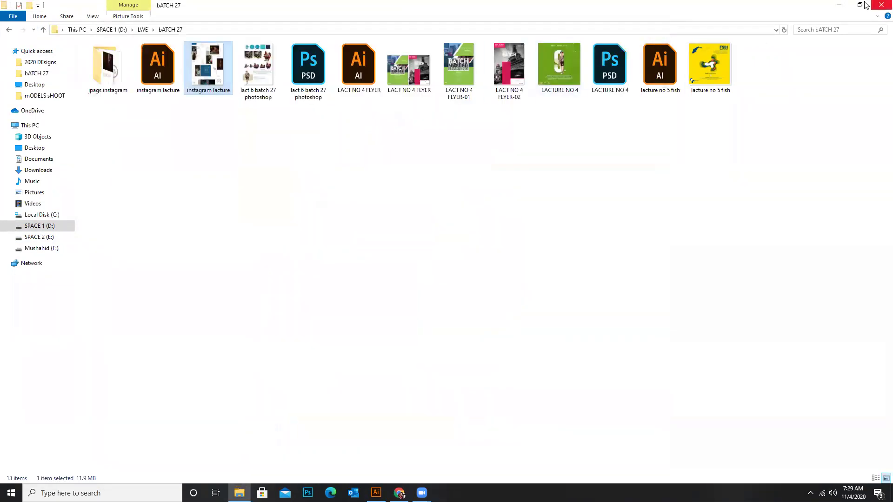
key(super+d)
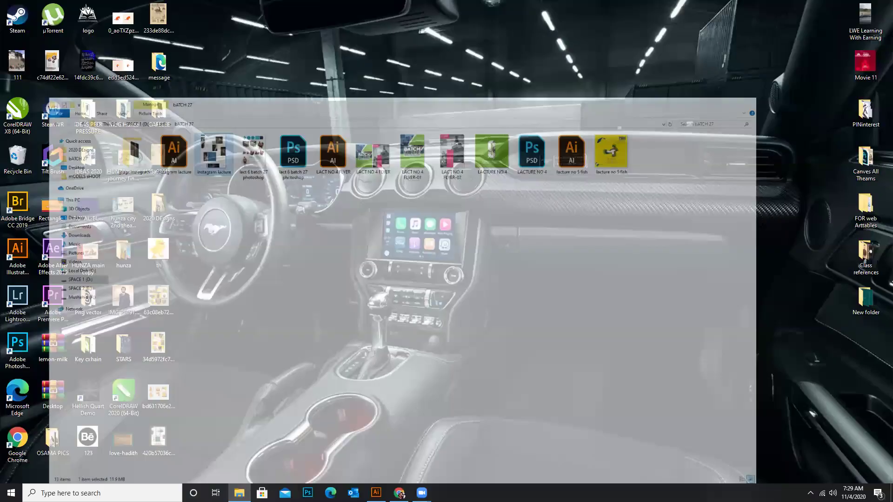